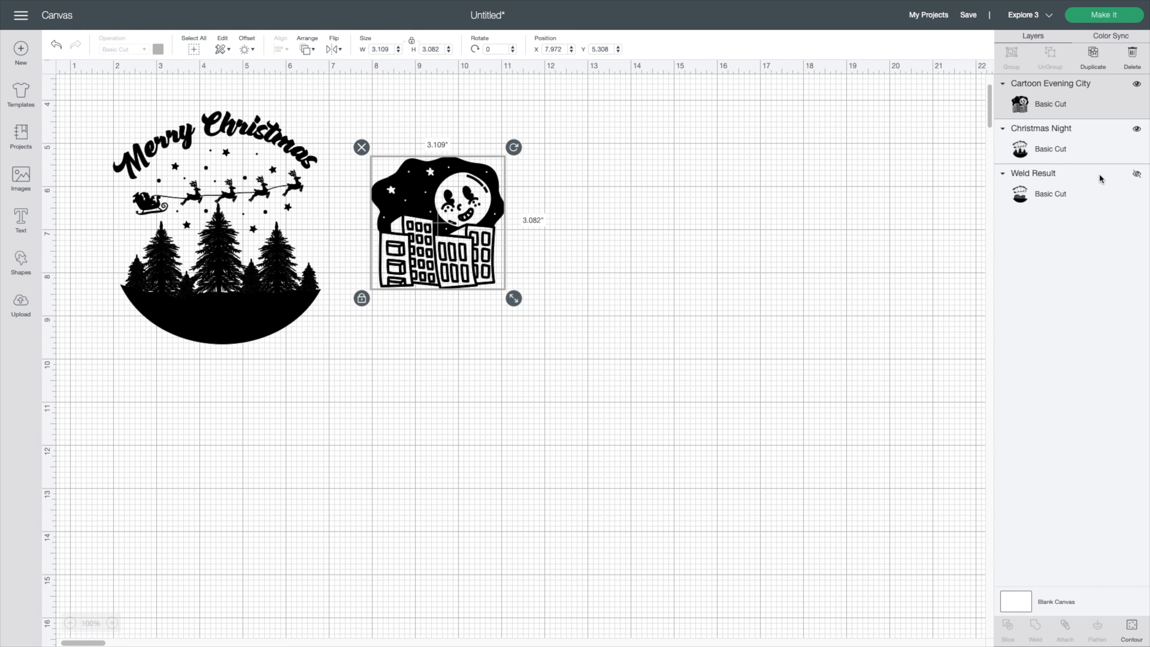
# - Show the hidden Weld Result layer and move the Christmas Night design off it to compare both versions
pyautogui.click(1138, 174)
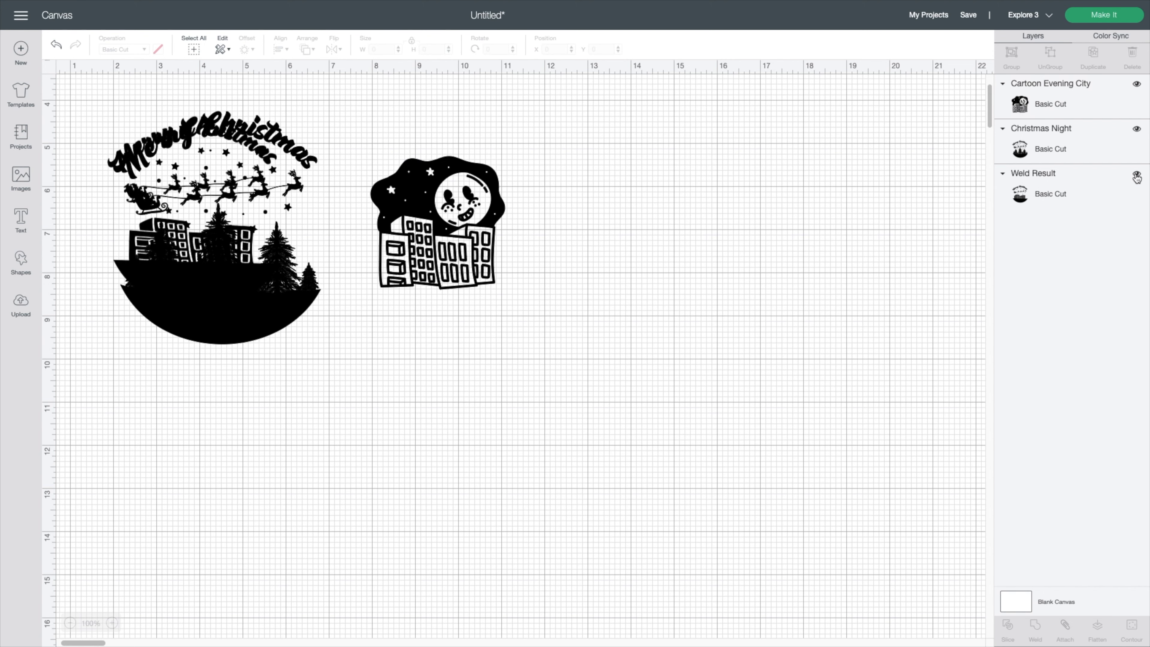
pyautogui.moveTo(238, 298); pyautogui.dragTo(663, 282)
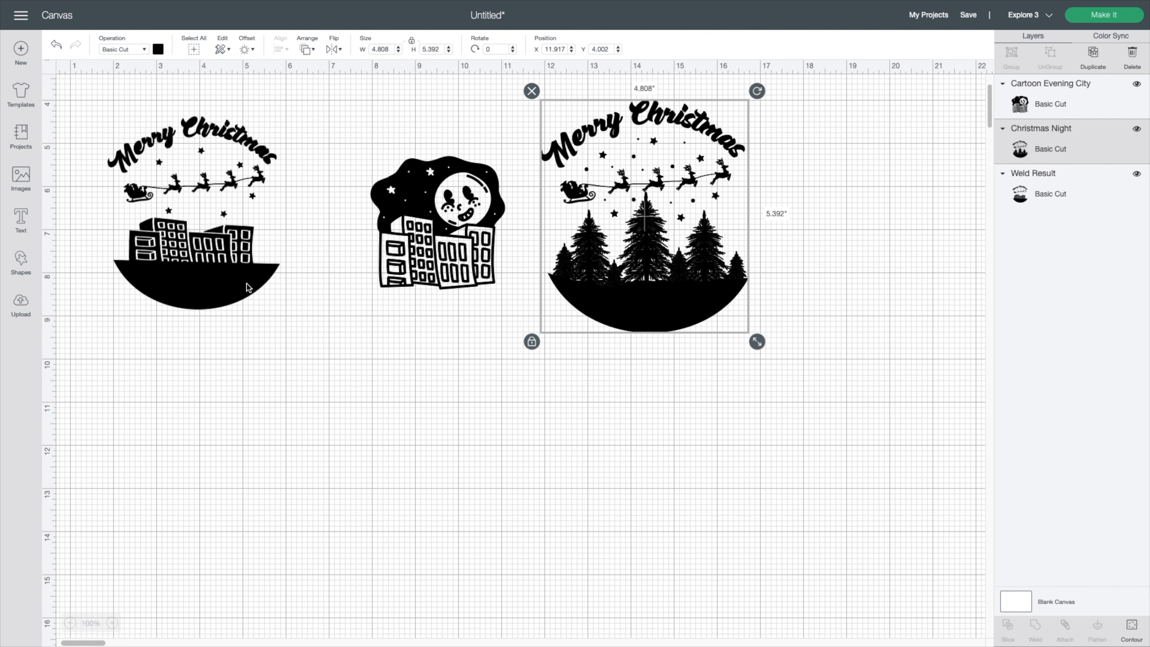
pyautogui.click(331, 374)
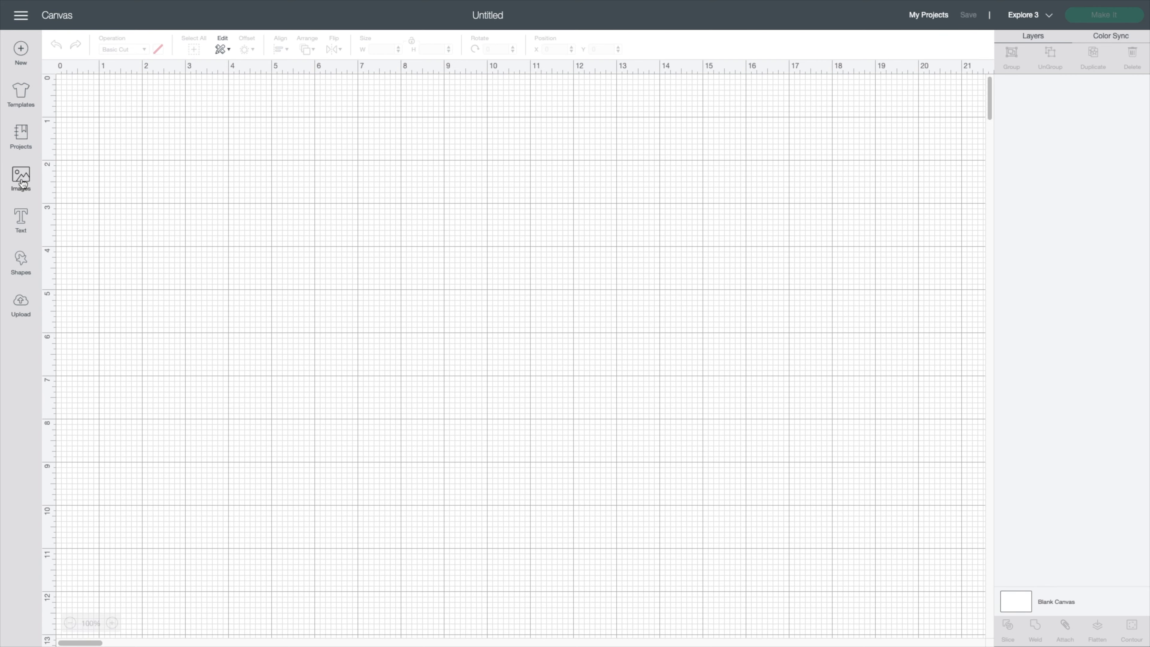
# - Search the image library for "christmas" and insert the Christmas Night, Town and Cartoon Evening City images
pyautogui.click(21, 178)
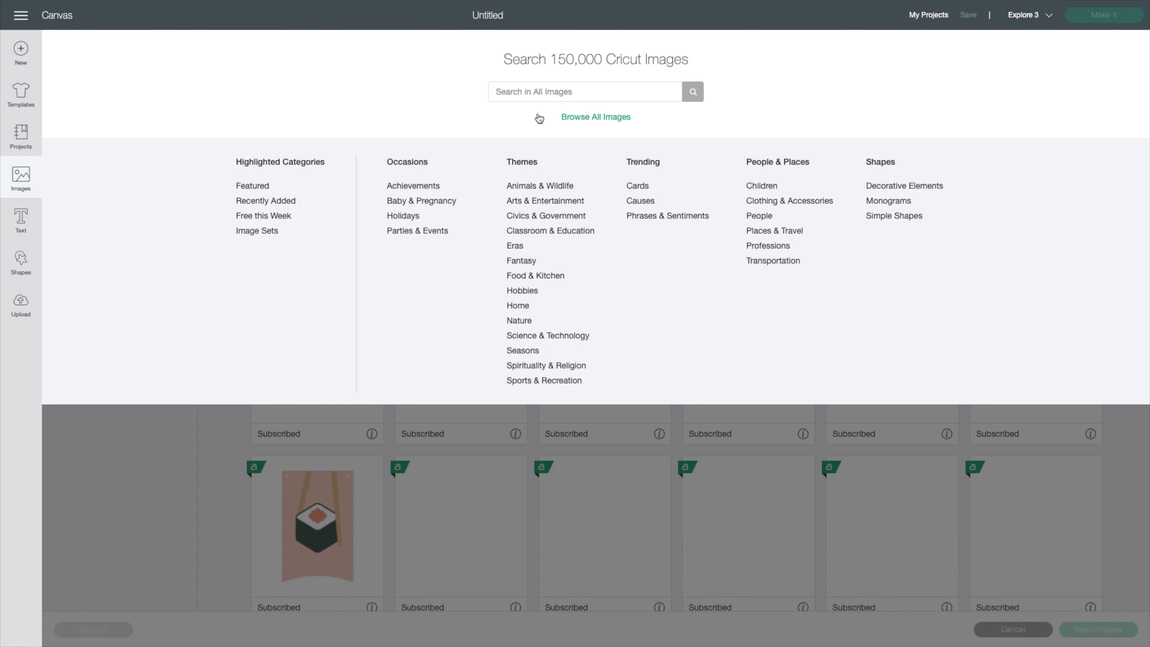
pyautogui.click(524, 95)
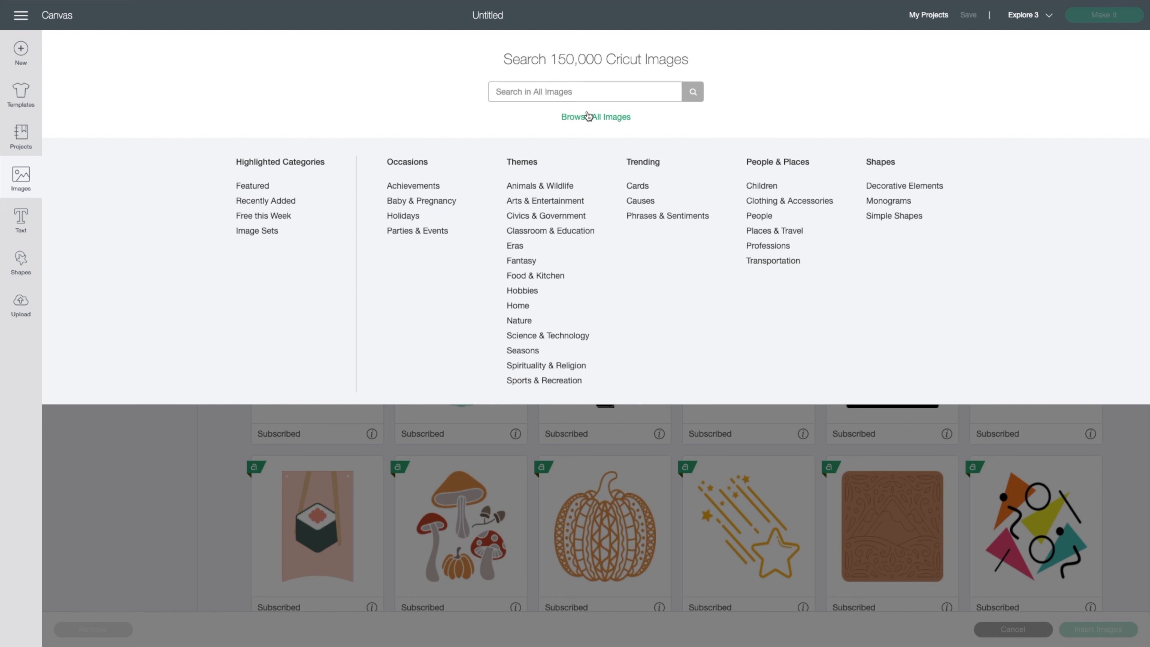
pyautogui.write('christmas')
pyautogui.press('Return')
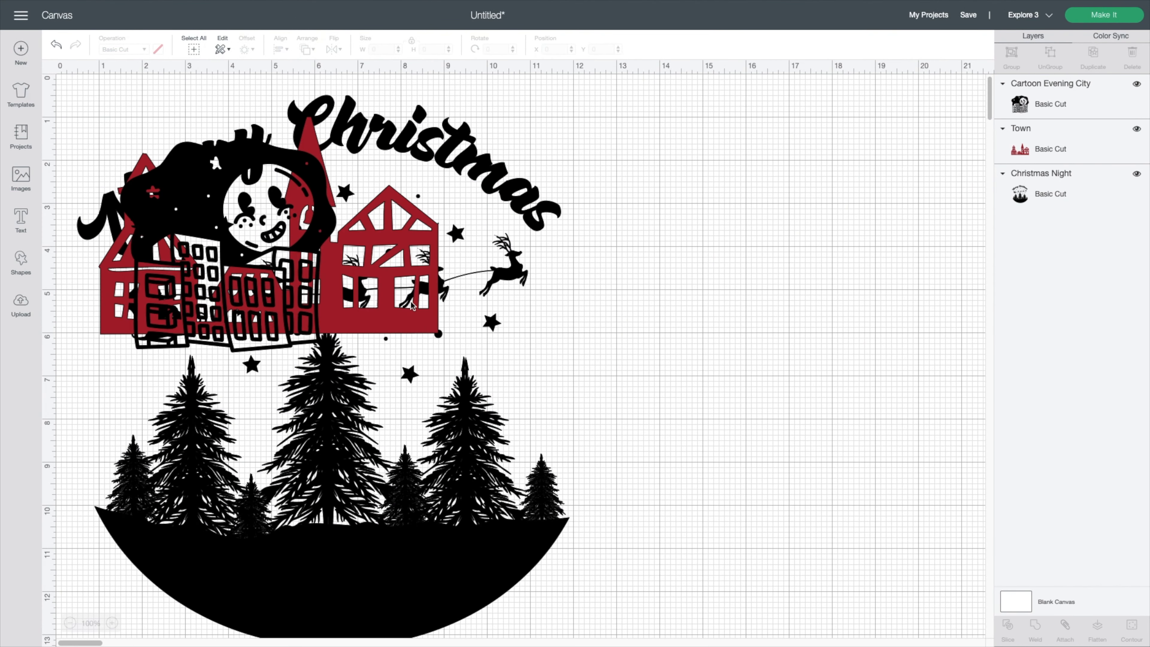
# - Move the Town and Cartoon Evening City images off the Christmas Night design into the empty canvas area beside it
pyautogui.moveTo(412, 306); pyautogui.dragTo(899, 297)
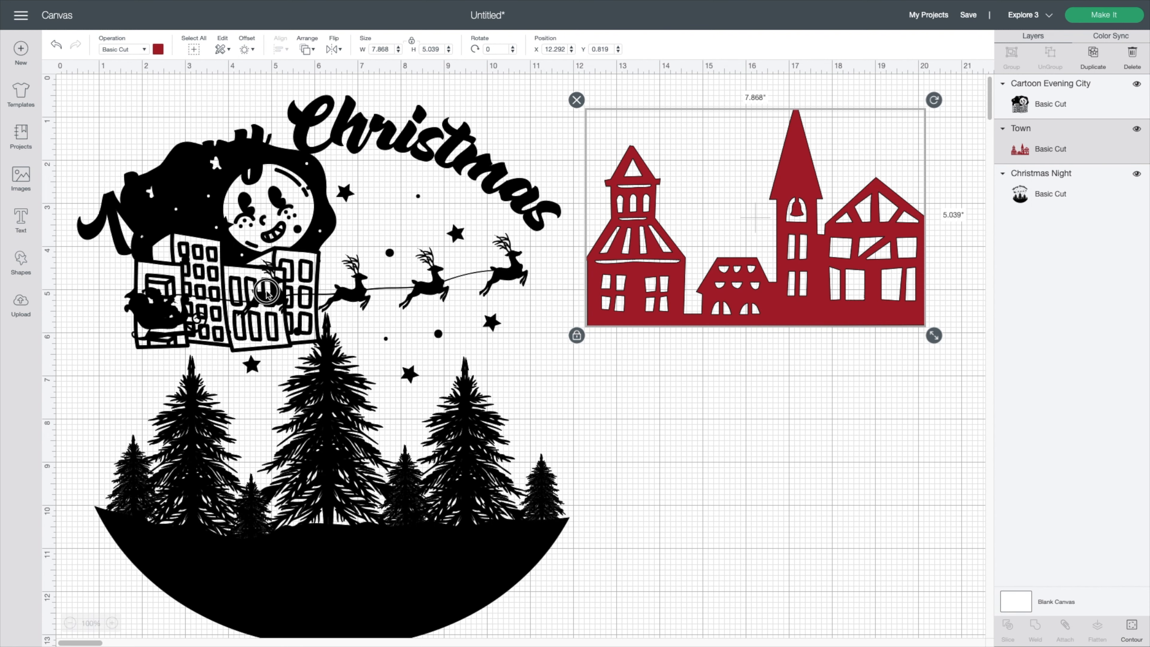
pyautogui.moveTo(269, 296); pyautogui.dragTo(817, 514)
pyautogui.scroll(-2, 705, 475)
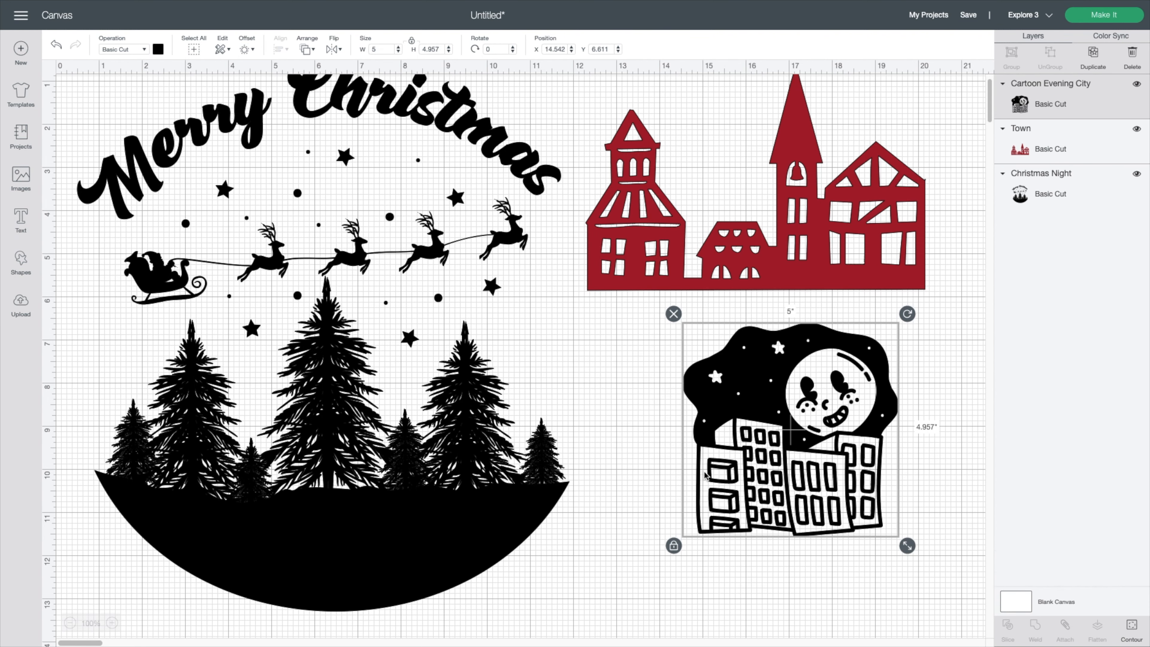
# - Select the Christmas Night design and examine its lettering, sleigh, trees and solid base
pyautogui.click(445, 444)
pyautogui.scroll(2, 436, 441)
pyautogui.scroll(-2, 437, 444)
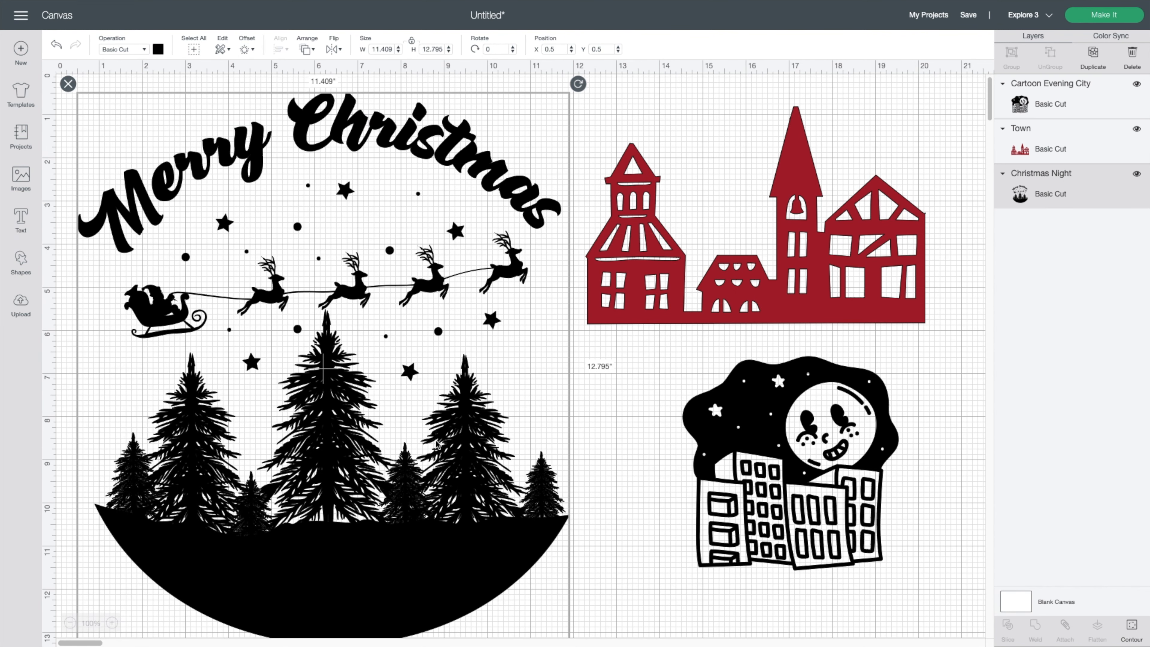
pyautogui.scroll(-1, 436, 444)
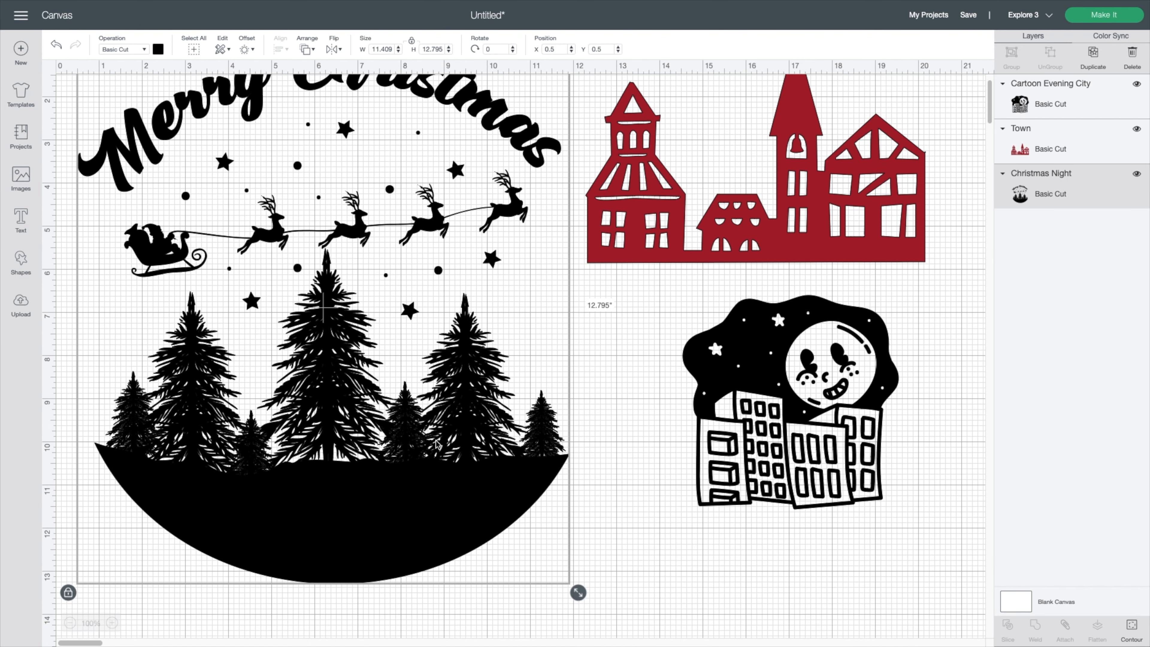
pyautogui.hscroll(1, 471, 454)
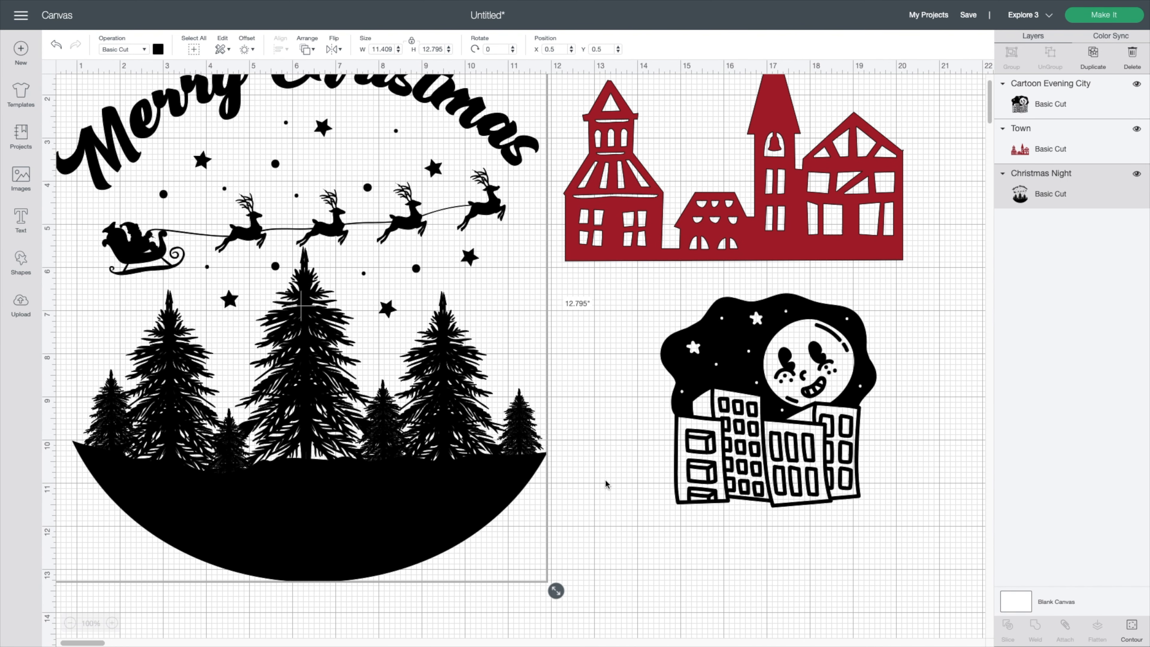
pyautogui.hscroll(-1, 605, 480)
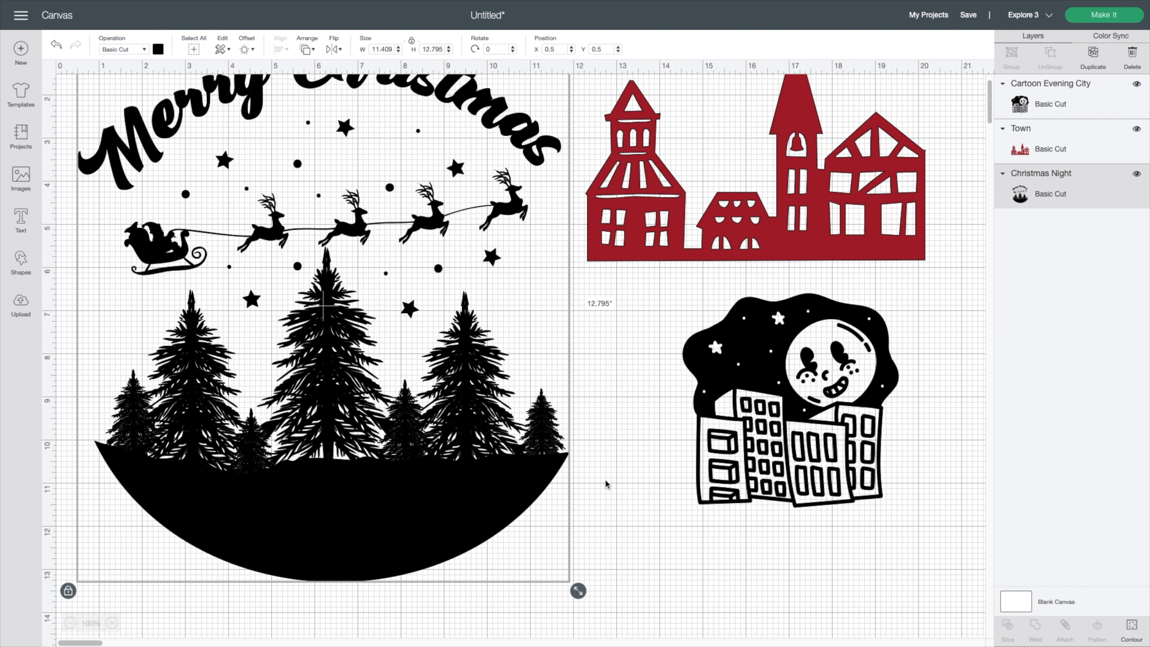
pyautogui.scroll(2, 605, 480)
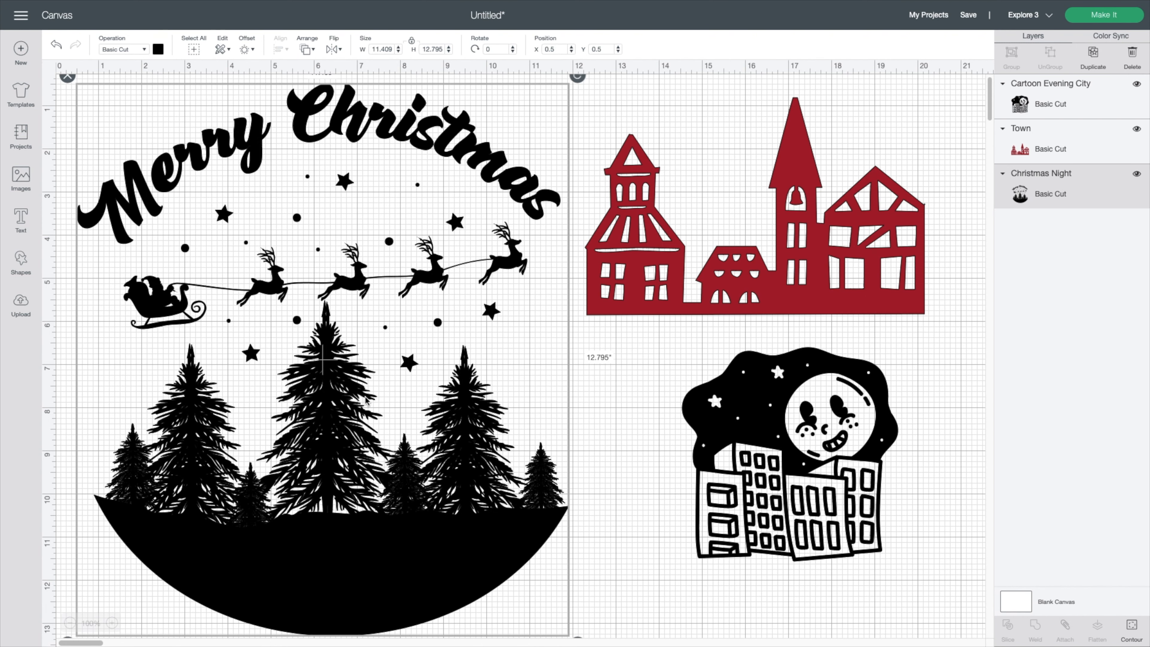
pyautogui.hscroll(1, 210, 261)
pyautogui.hscroll(-1, 319, 258)
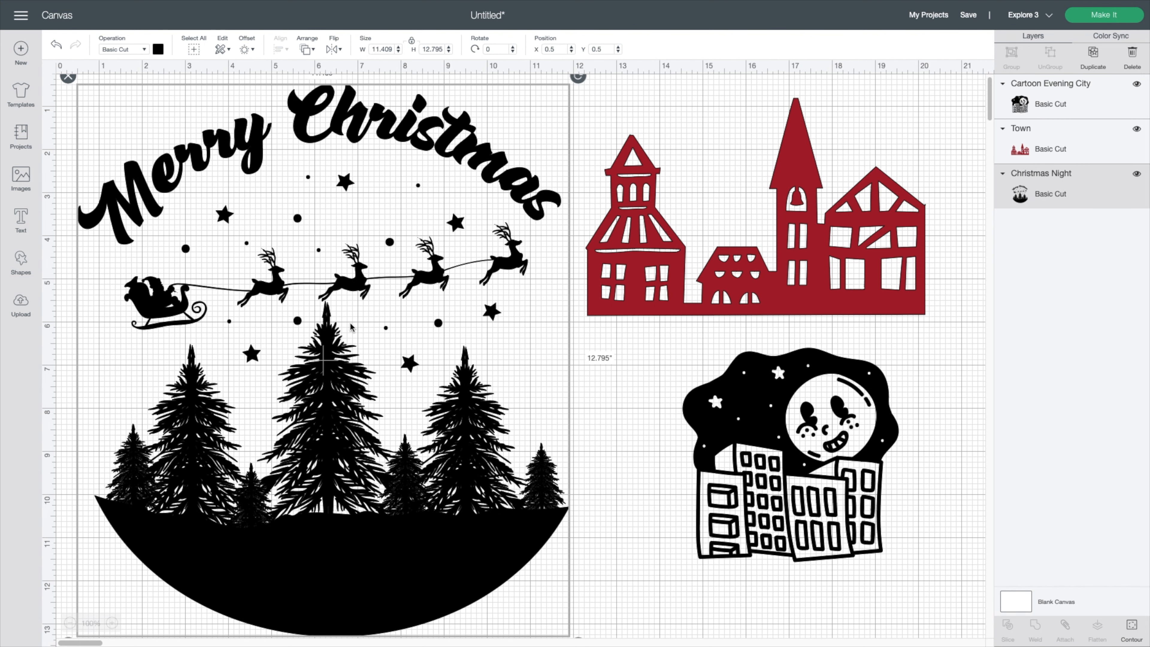
pyautogui.scroll(-2, 246, 334)
pyautogui.scroll(-2, 247, 334)
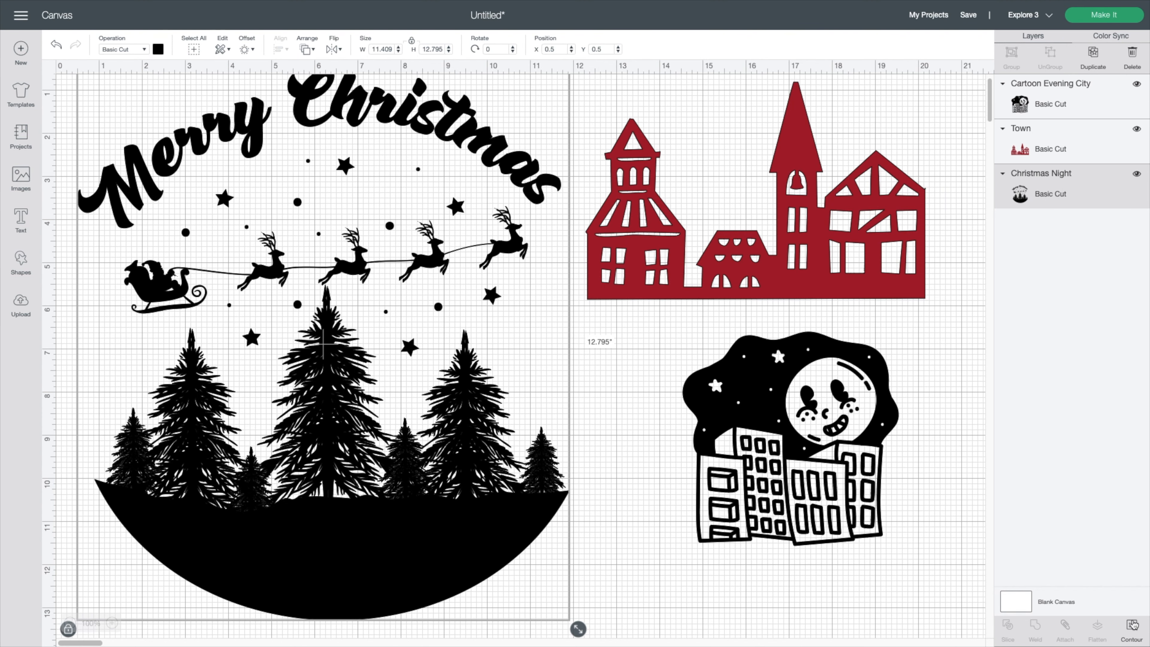
# - Open Contour for the Christmas Night design to check its cut contours
pyautogui.click(1133, 632)
pyautogui.click(1133, 623)
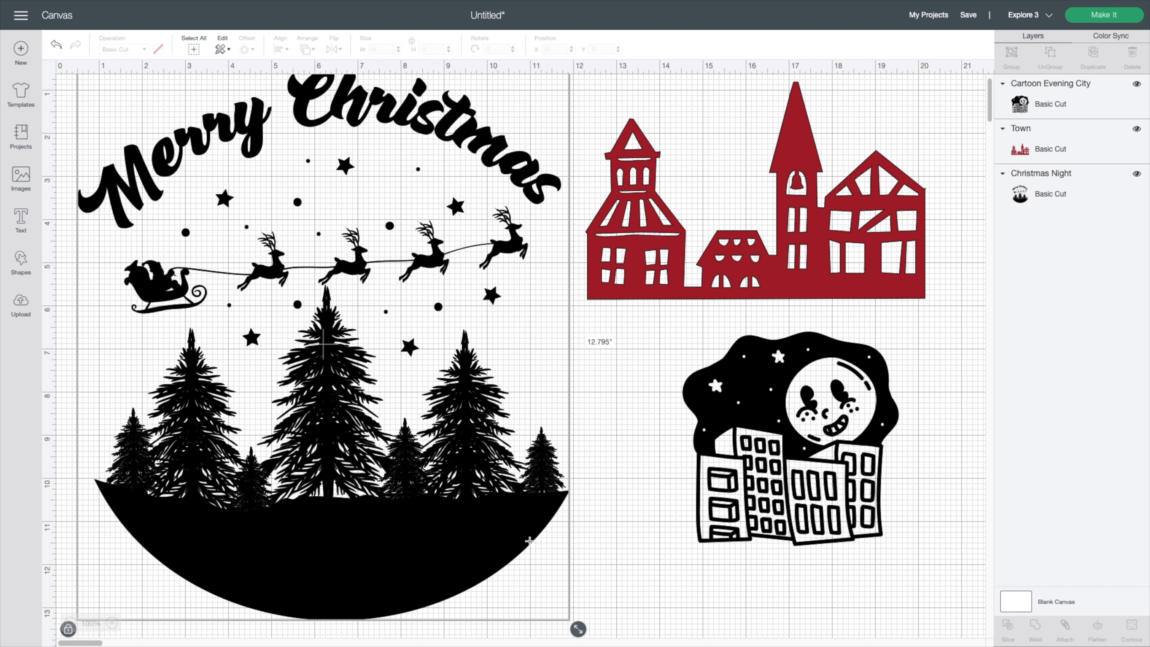
pyautogui.click(579, 638)
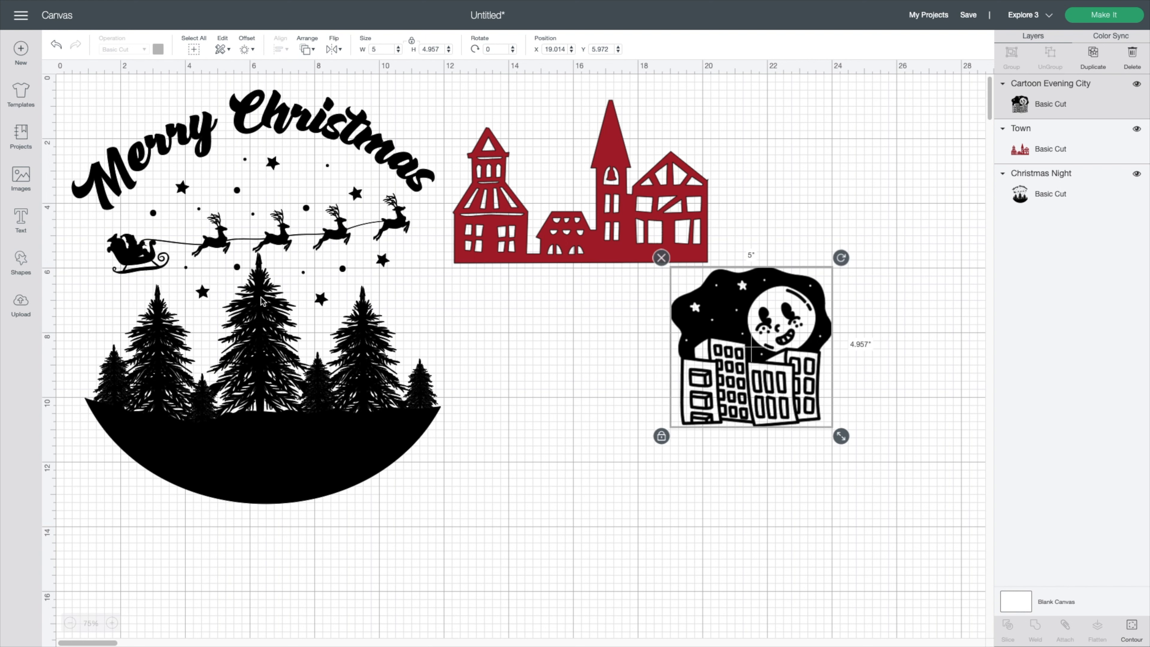
# - Insert a circle on the design's solid base and stretch it with unlocked proportions to an oval about 5.6 by 3.2 inches
pyautogui.click(24, 262)
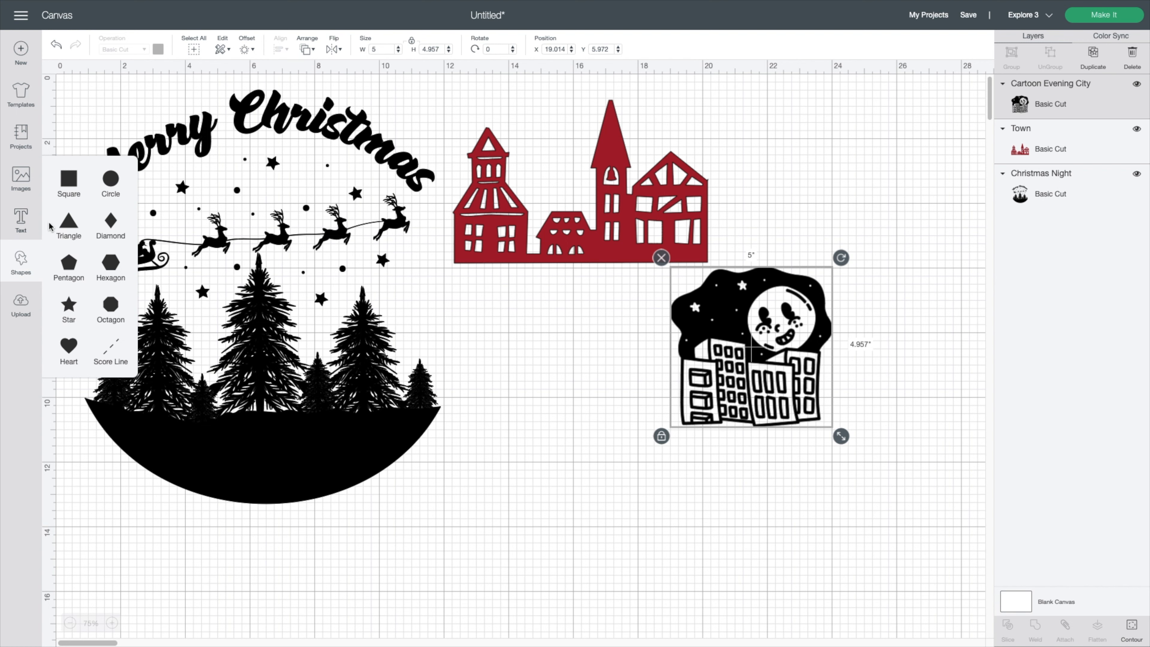
pyautogui.click(111, 183)
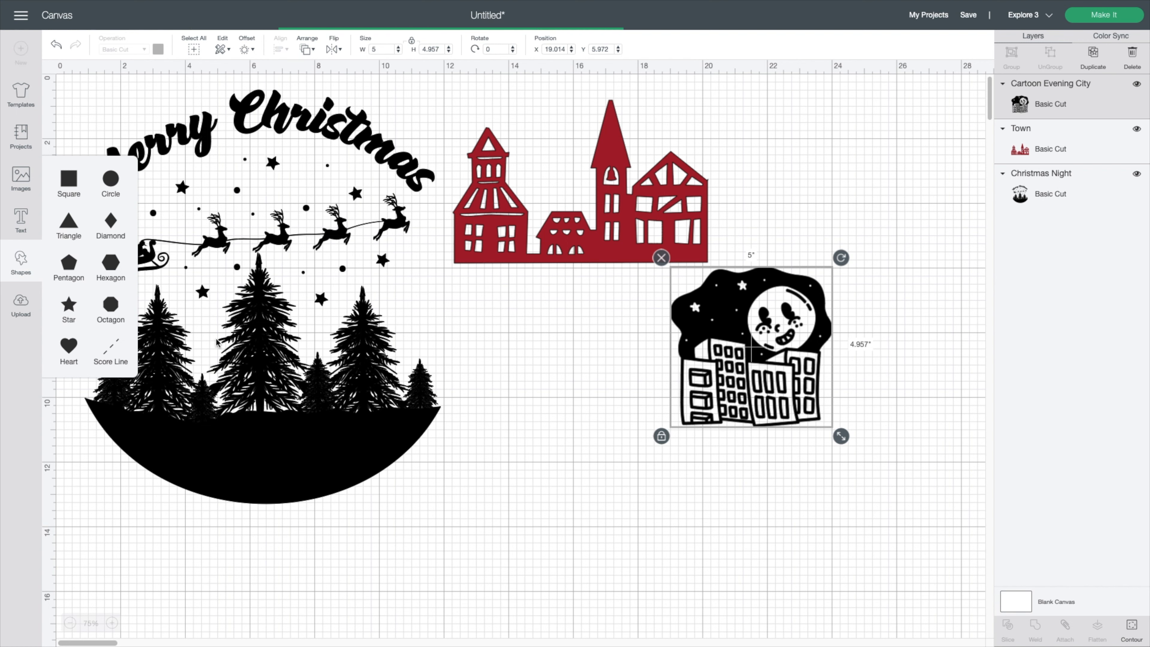
pyautogui.moveTo(156, 149); pyautogui.dragTo(290, 453)
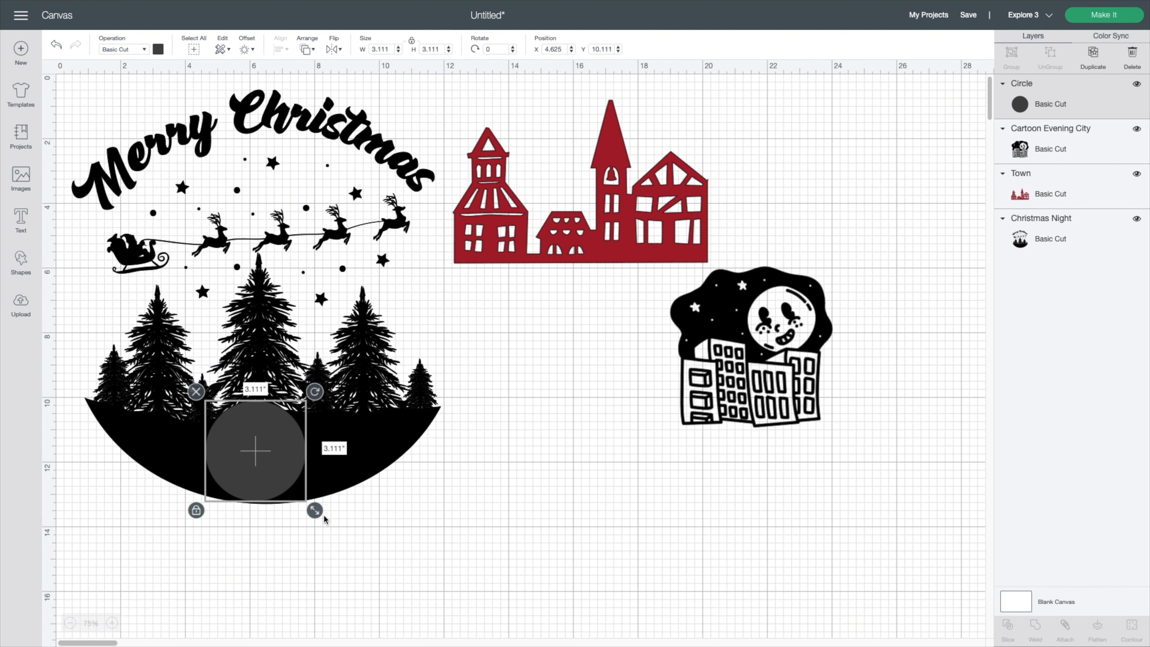
pyautogui.click(196, 510)
pyautogui.moveTo(316, 511); pyautogui.dragTo(398, 517)
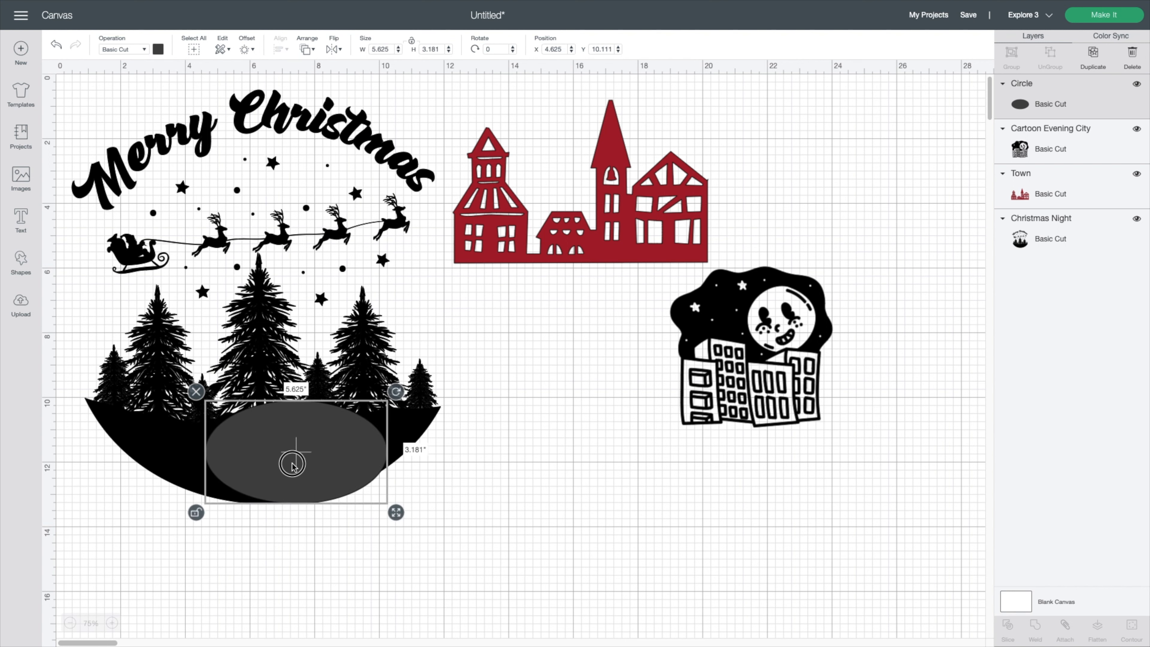
pyautogui.moveTo(290, 462); pyautogui.dragTo(250, 470)
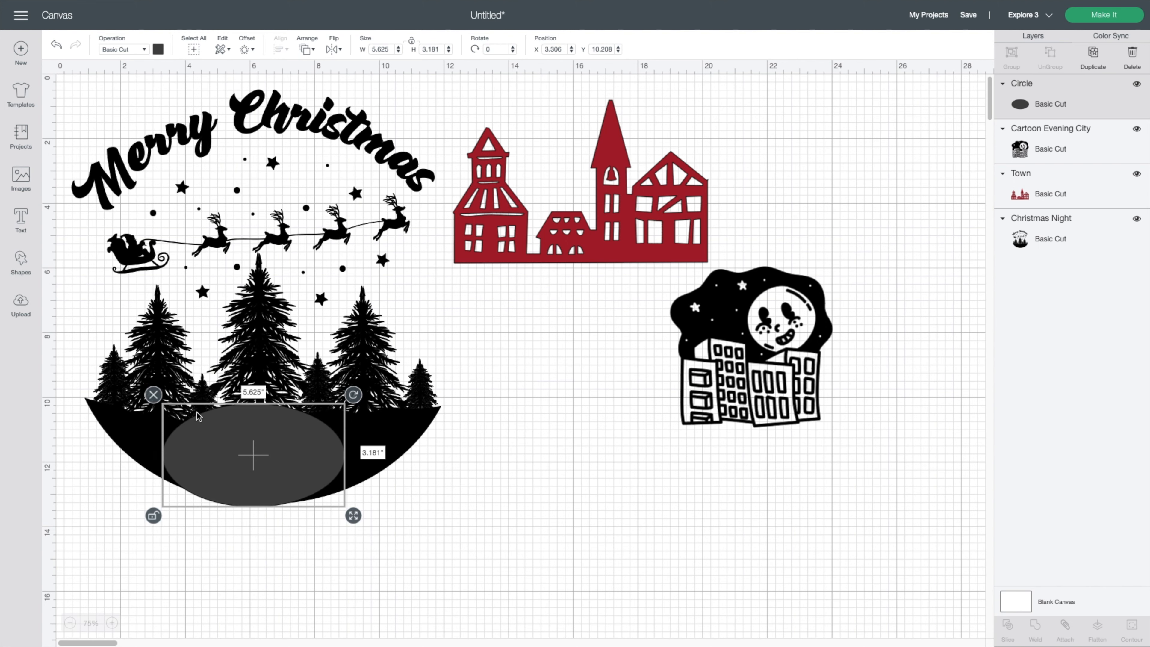
# - Enlarge the oval to span the design's base and flatten it to about 11.16 by 4.13 inches
pyautogui.moveTo(353, 515); pyautogui.dragTo(526, 624)
pyautogui.moveTo(342, 543); pyautogui.dragTo(277, 448)
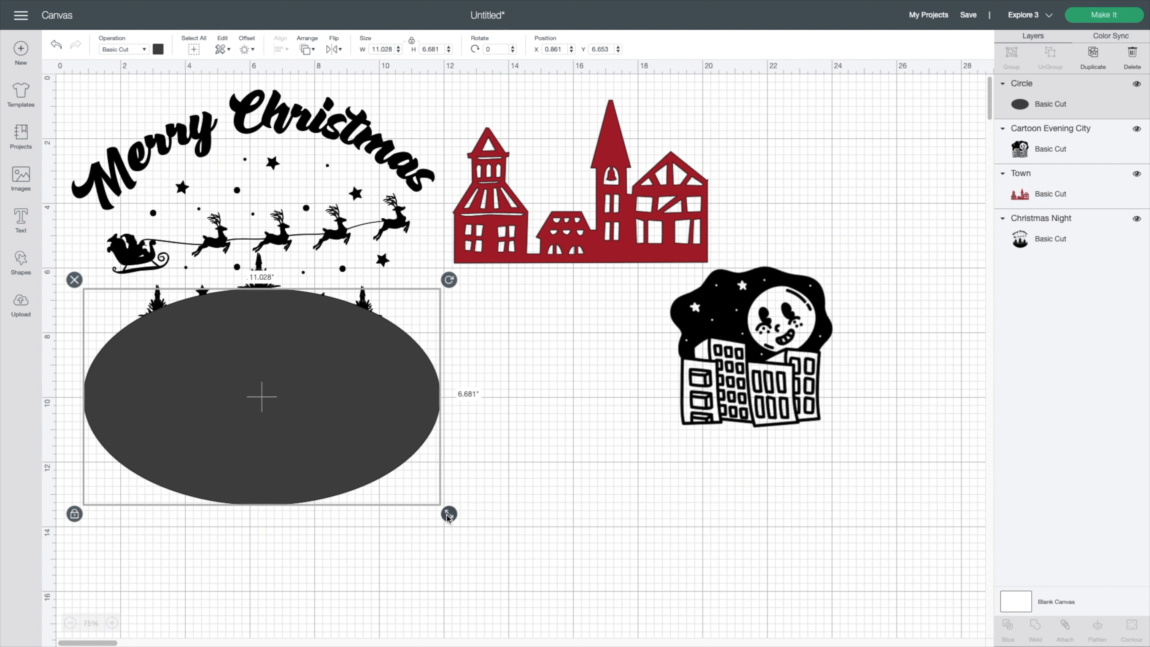
pyautogui.moveTo(448, 514); pyautogui.dragTo(453, 430)
pyautogui.click(75, 493)
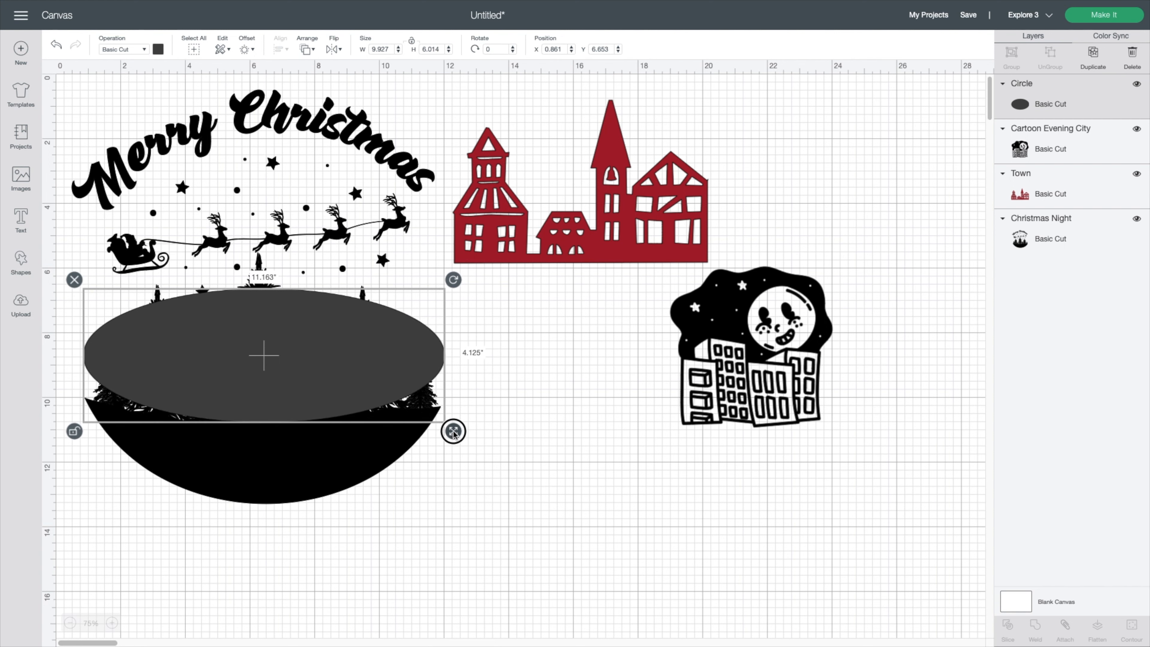
# - Move the Christmas Night design away from the canvas edge and place the oval over its trees
pyautogui.moveTo(245, 410); pyautogui.dragTo(181, 401)
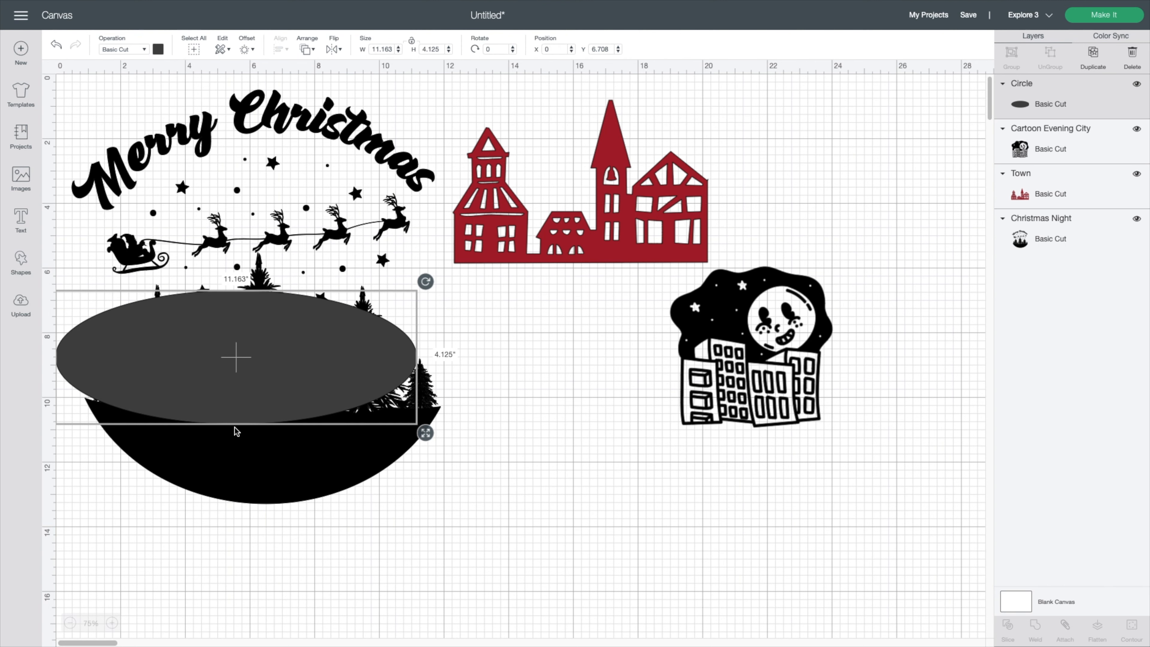
pyautogui.moveTo(220, 145); pyautogui.dragTo(327, 185)
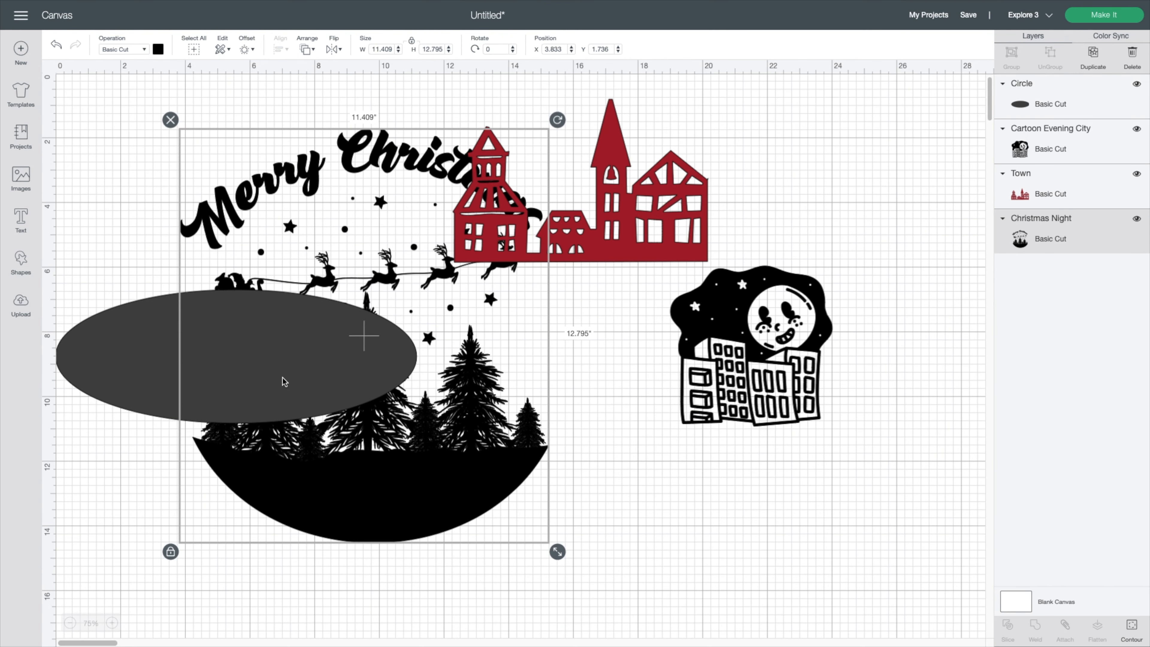
pyautogui.moveTo(282, 380); pyautogui.dragTo(371, 397)
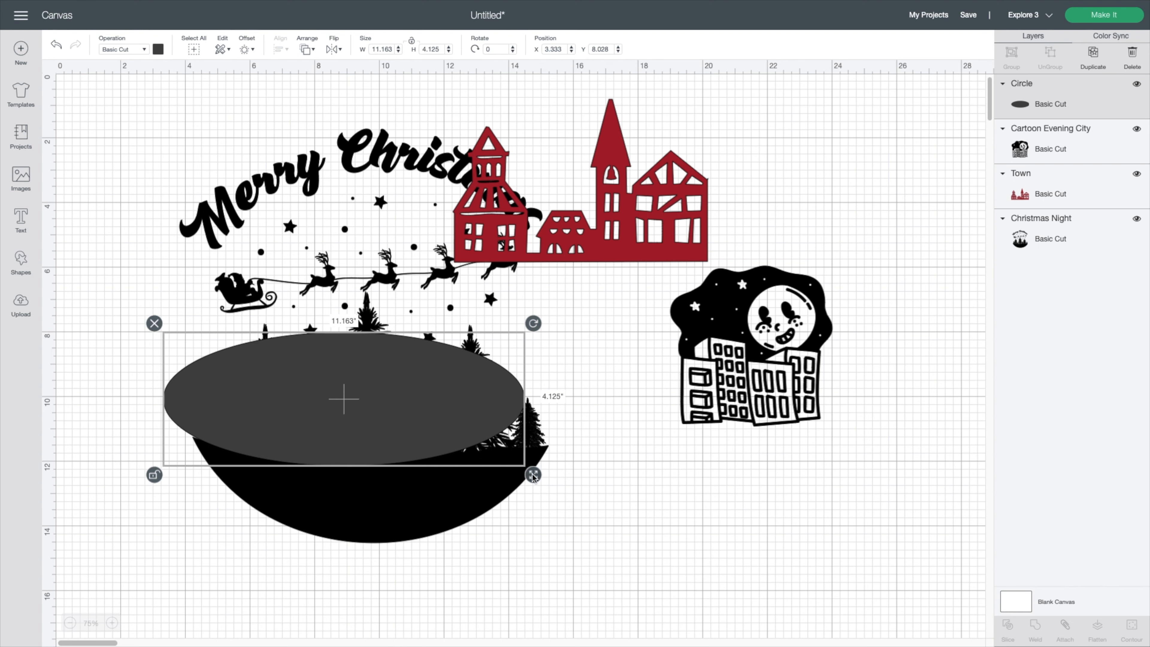
# - Widen the oval to about 13.6 by 3.6 inches and rotate it about 1.5 degrees over the trees
pyautogui.moveTo(533, 475); pyautogui.dragTo(612, 458)
pyautogui.moveTo(469, 411); pyautogui.dragTo(463, 427)
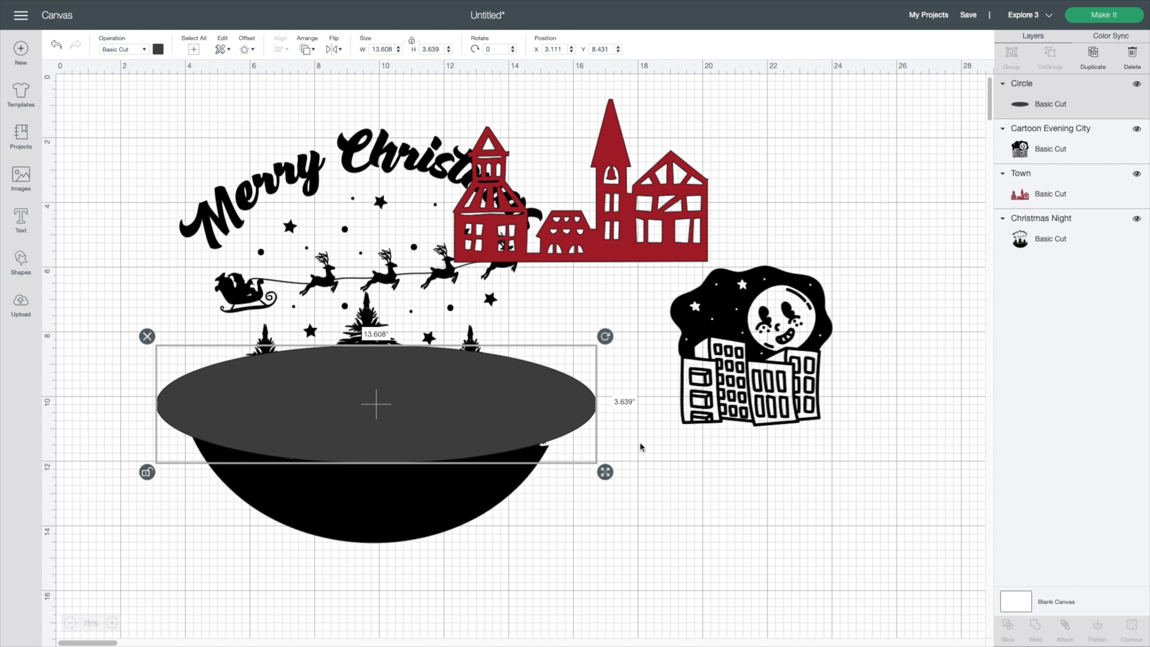
pyautogui.moveTo(609, 343); pyautogui.dragTo(610, 349)
pyautogui.moveTo(279, 394); pyautogui.dragTo(276, 396)
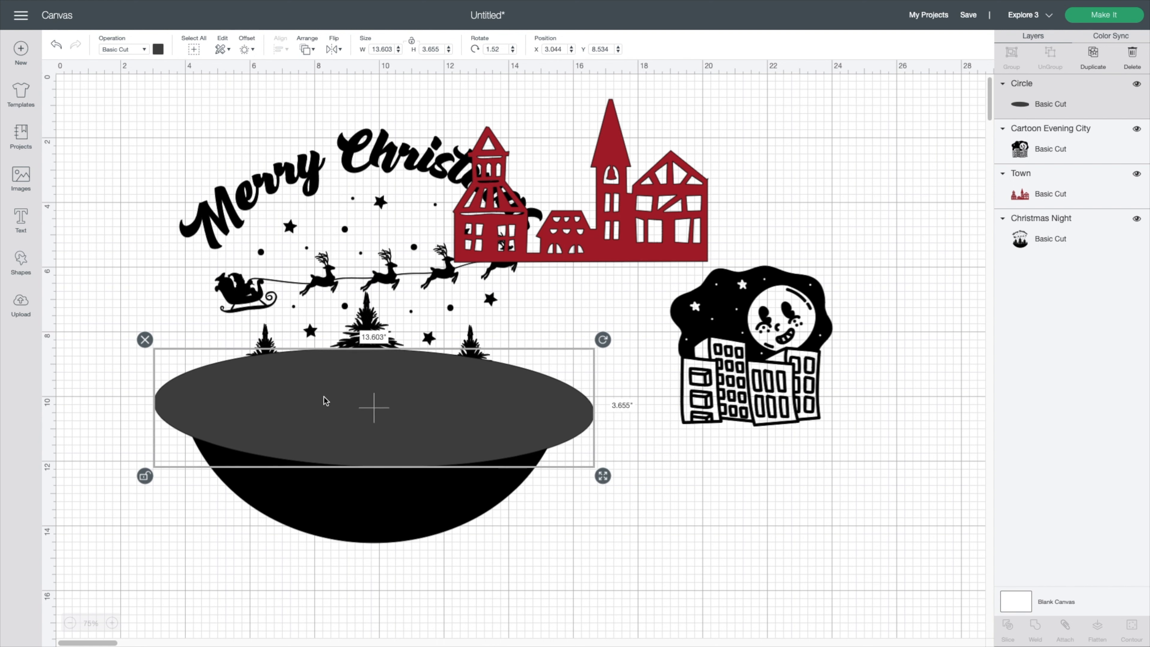
# - Recolor the oval light gray and send it to the back, behind the Christmas Night design
pyautogui.click(159, 49)
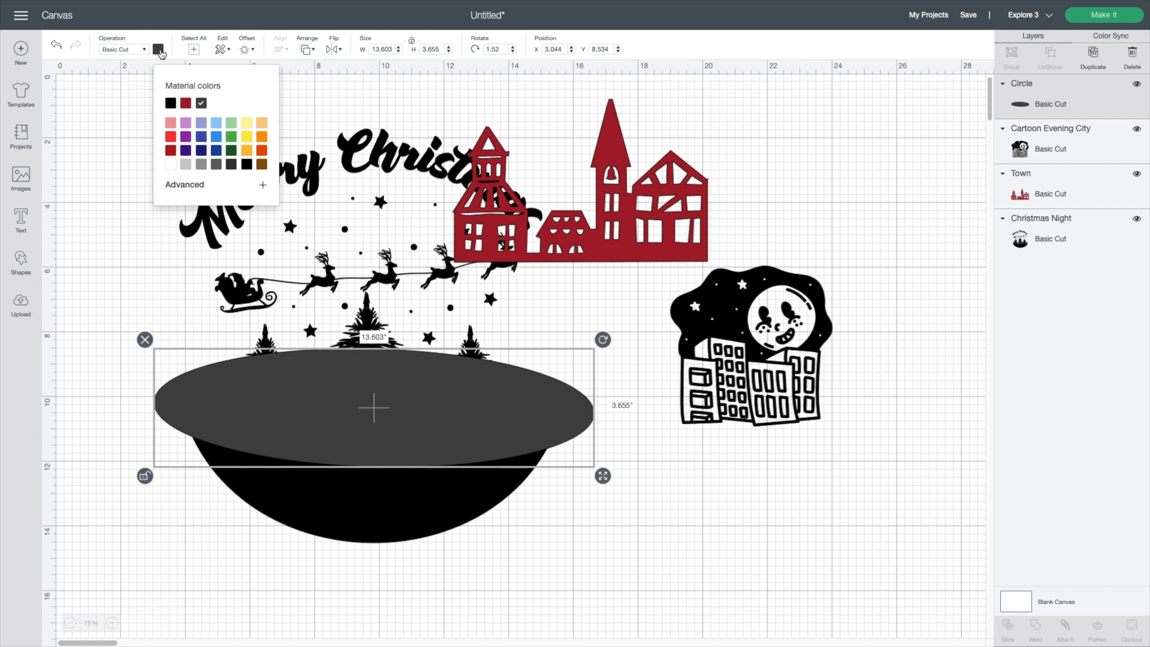
pyautogui.click(186, 165)
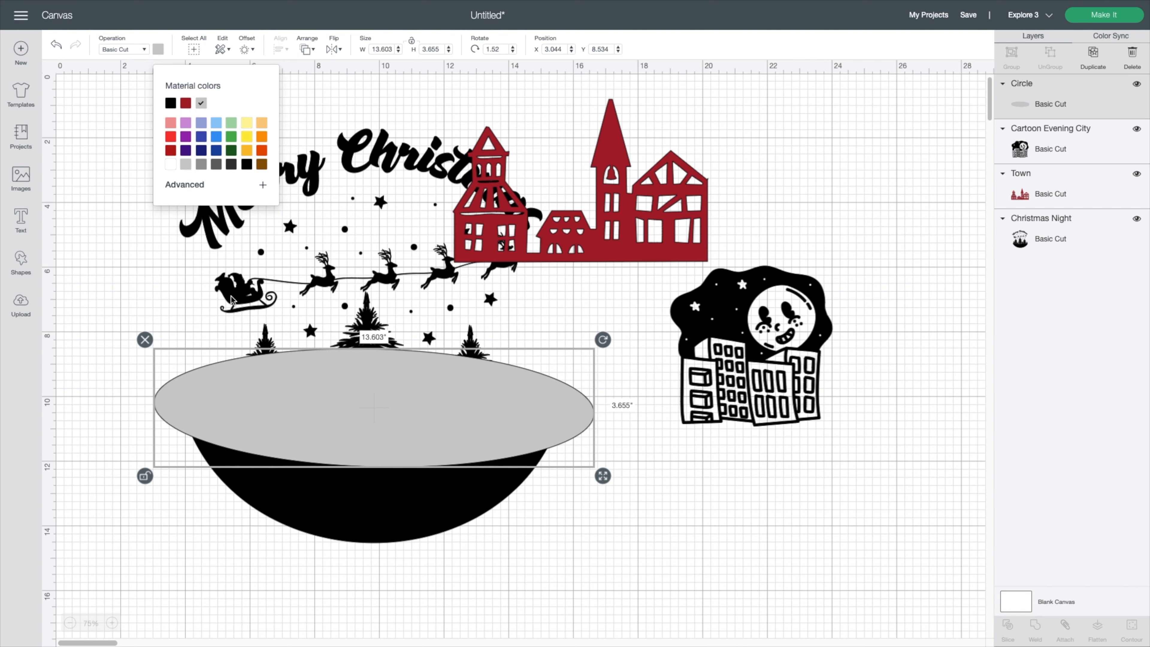
pyautogui.click(307, 50)
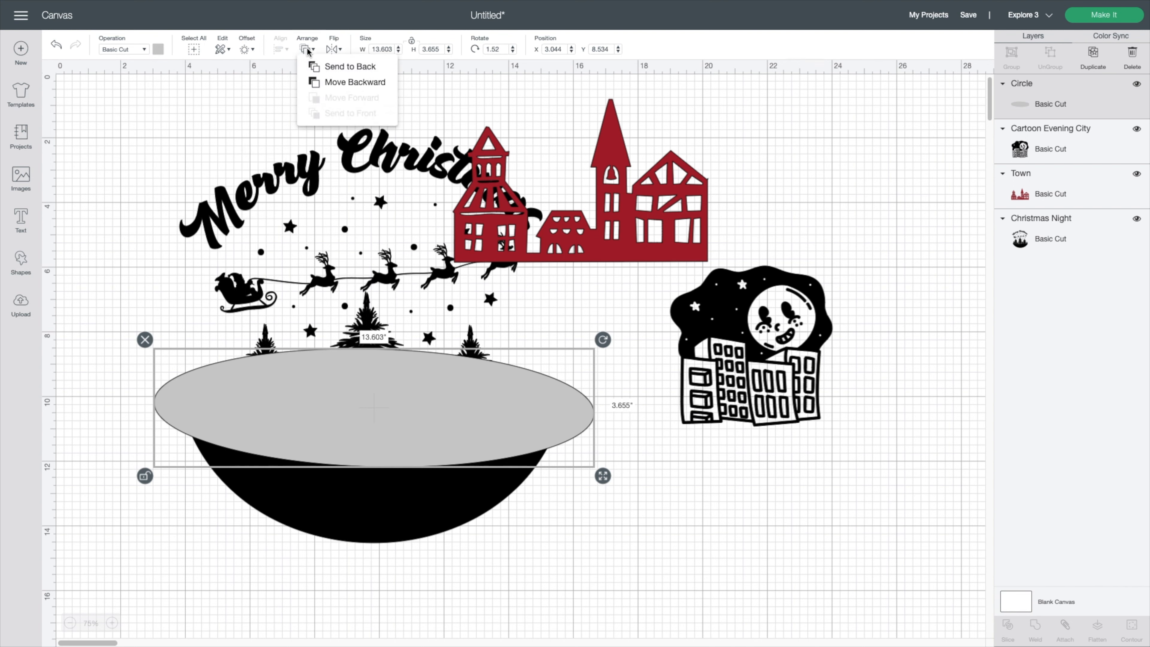
pyautogui.click(341, 67)
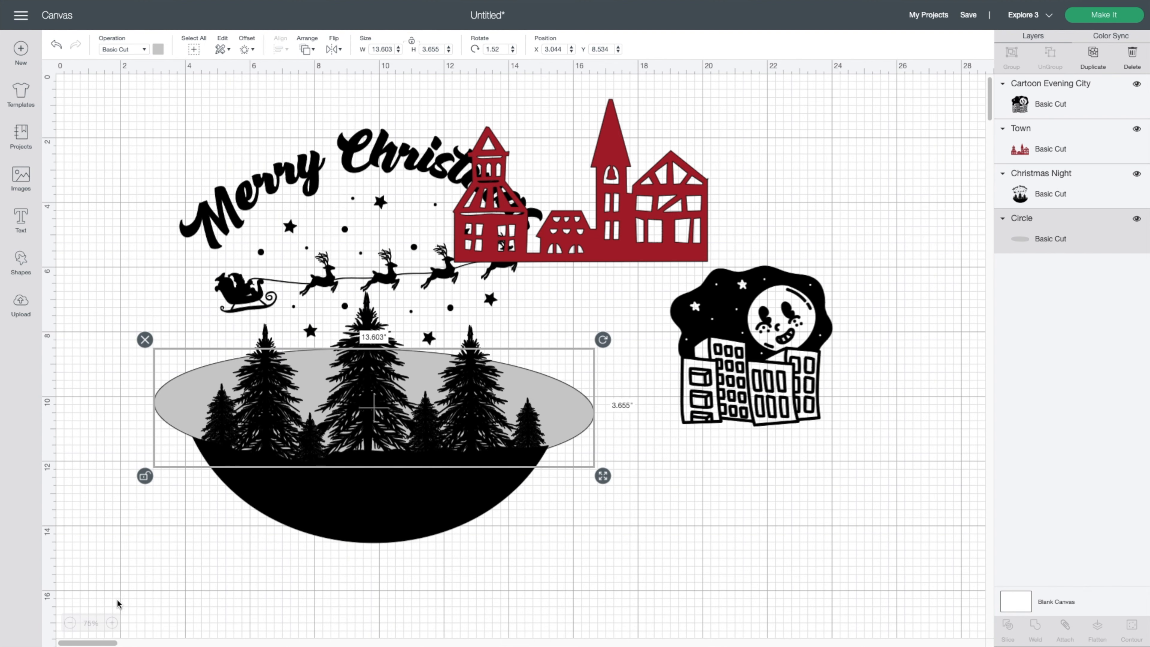
# - Rotate the gray oval to about 0.8 degrees to line its lower edge up with the right corner of the black base
pyautogui.click(113, 624)
pyautogui.click(112, 623)
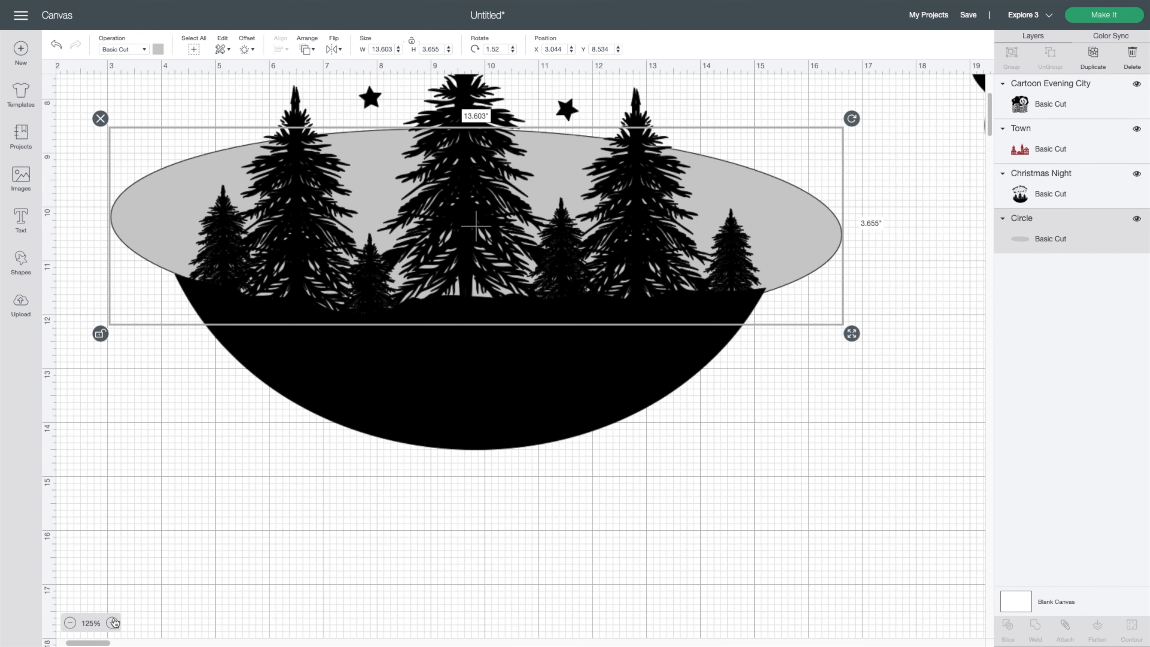
pyautogui.click(112, 623)
pyautogui.click(113, 623)
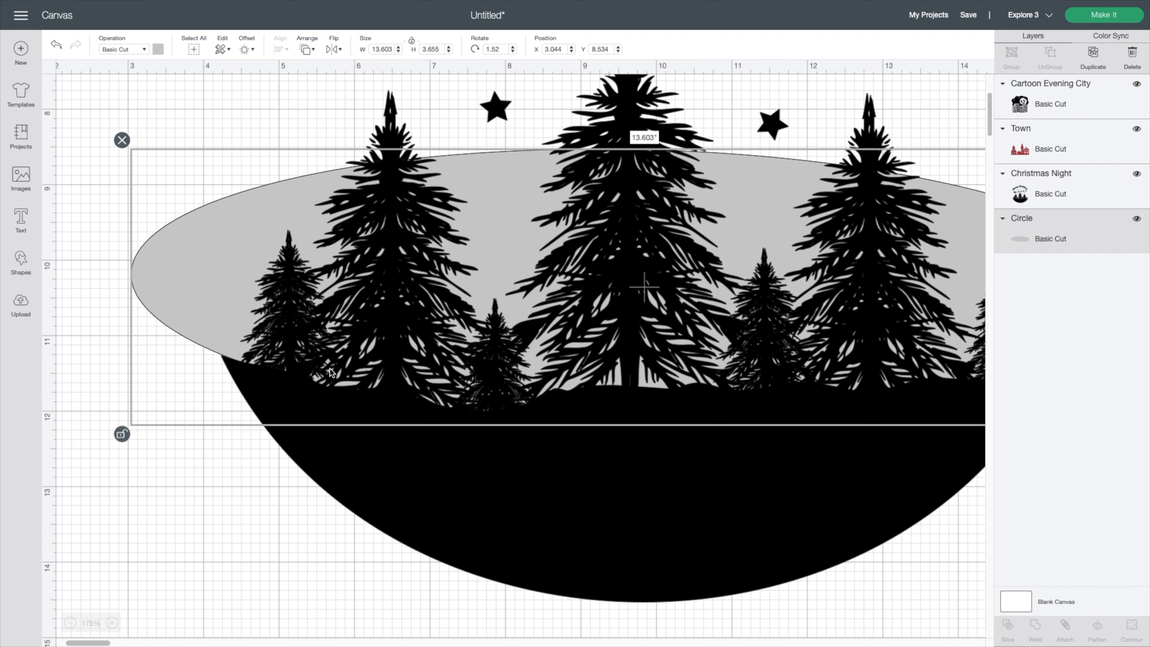
pyautogui.click(240, 473)
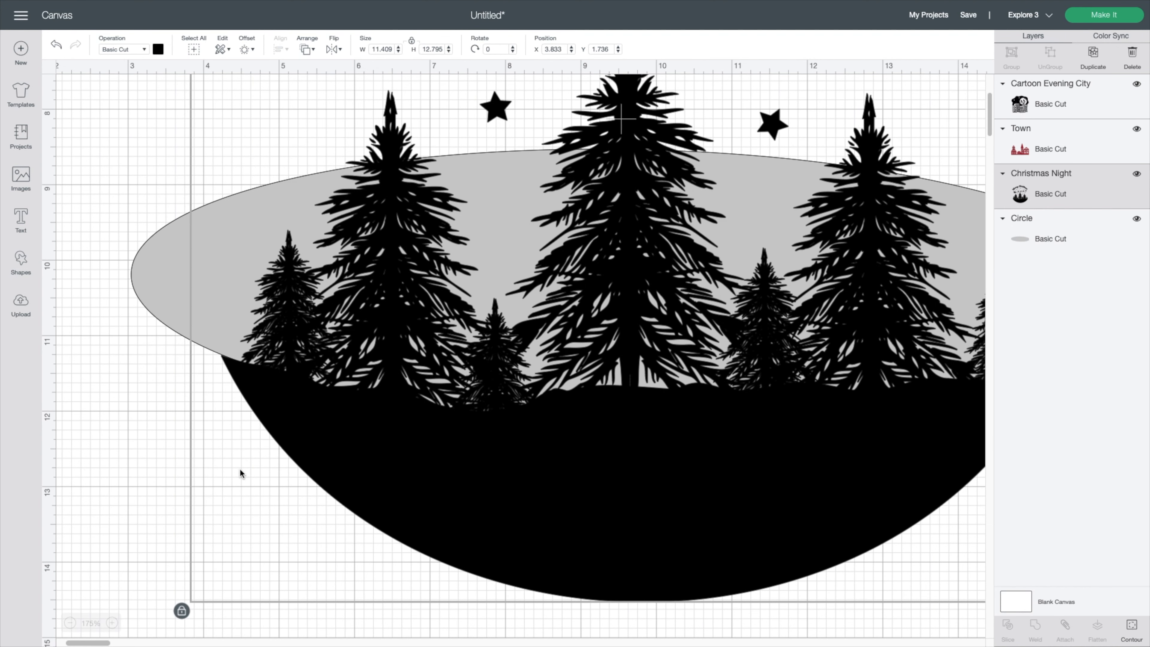
pyautogui.click(130, 387)
pyautogui.hscroll(5, 428, 305)
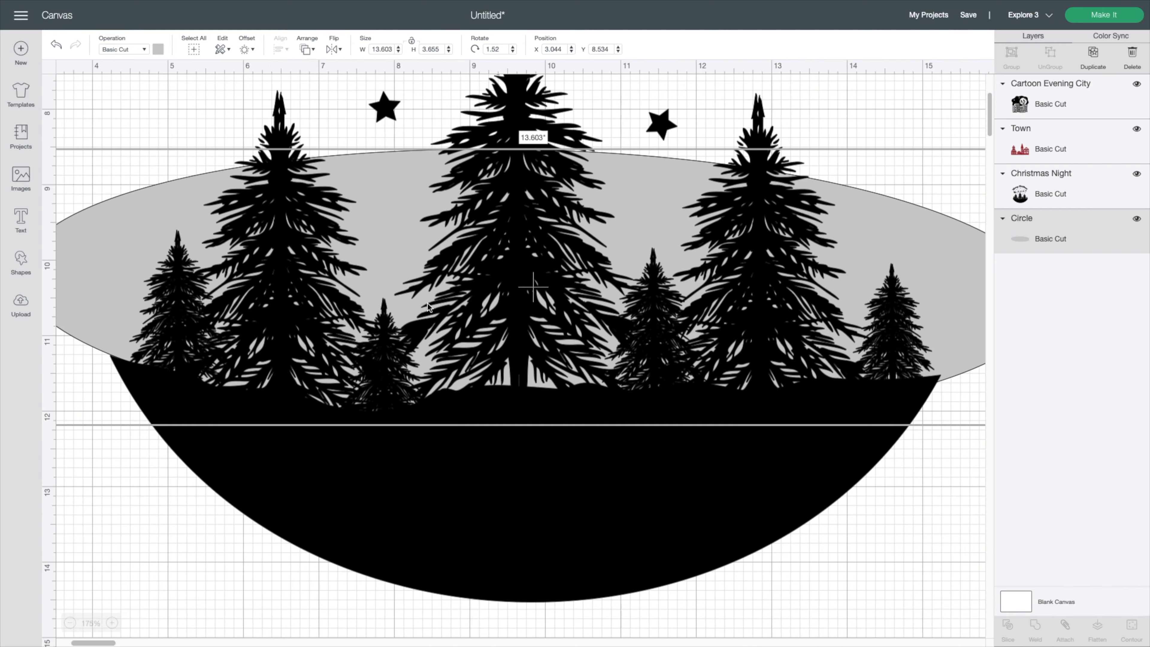
pyautogui.hscroll(-1, 515, 309)
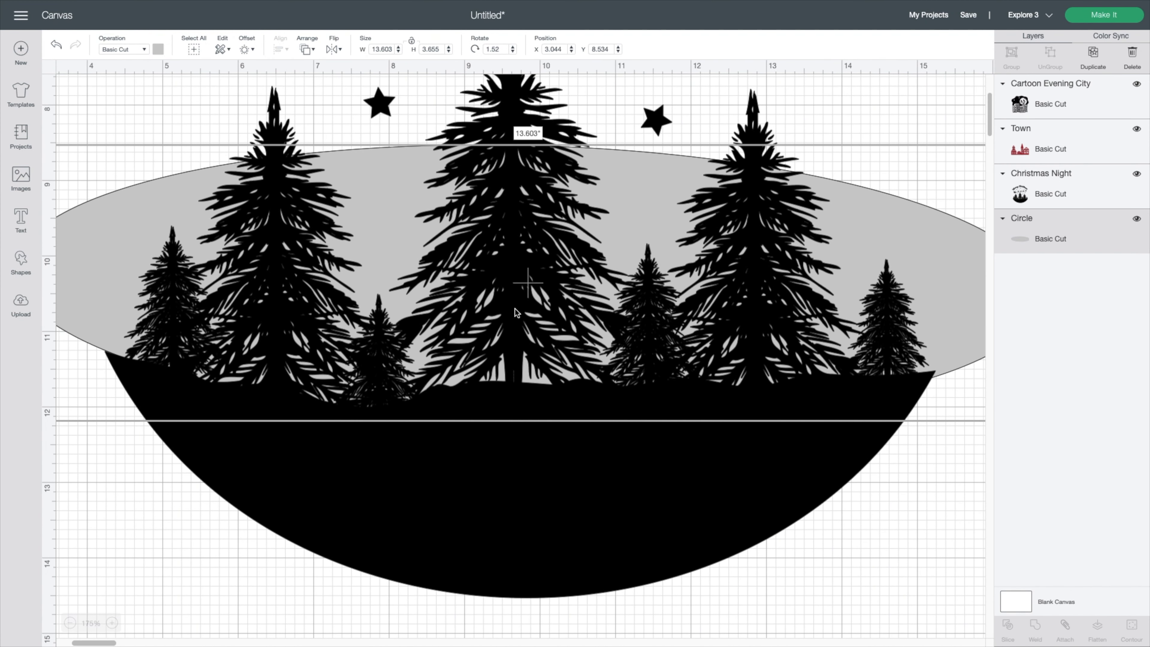
pyautogui.hscroll(3, 631, 293)
pyautogui.hscroll(3, 631, 293)
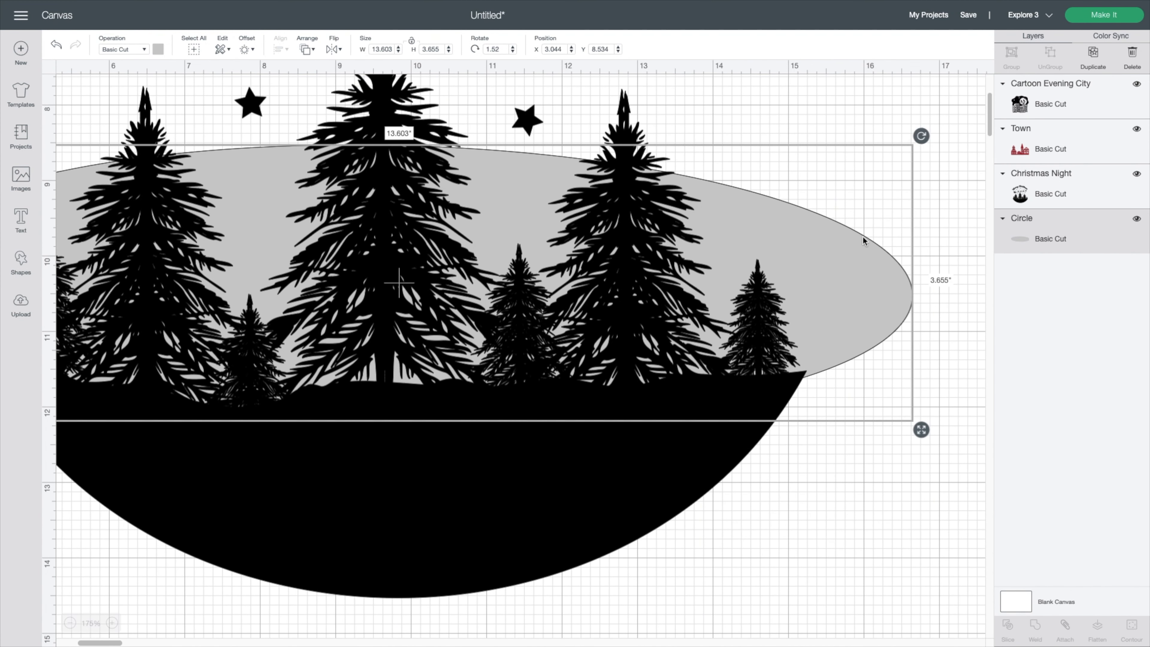
pyautogui.moveTo(922, 135); pyautogui.dragTo(921, 135)
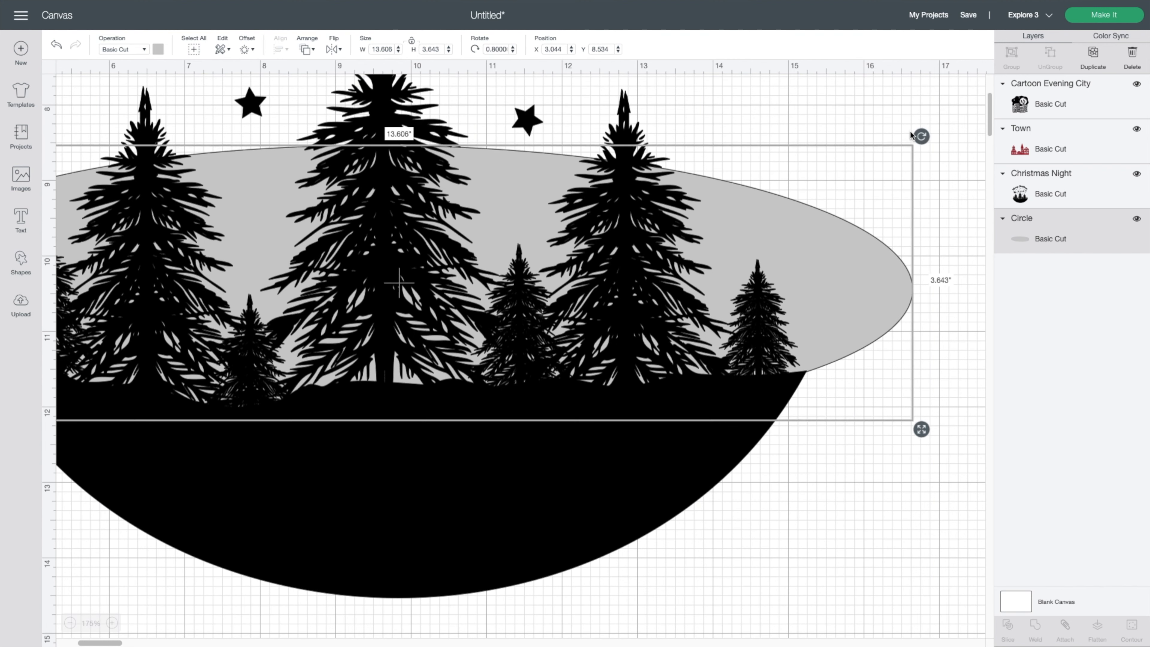
# - Nudge the Christmas Night design slightly down and rotate the gray oval to about 1.04 degrees to fit both corners of the base
pyautogui.hscroll(-10, 479, 249)
pyautogui.hscroll(3, 480, 251)
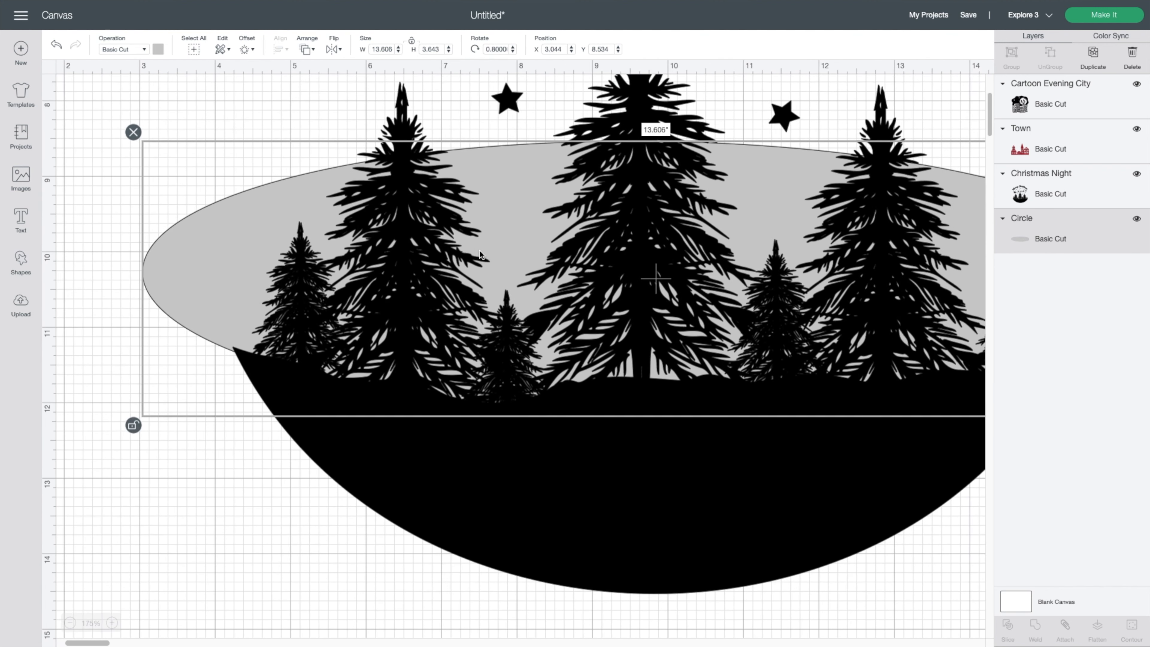
pyautogui.click(528, 185)
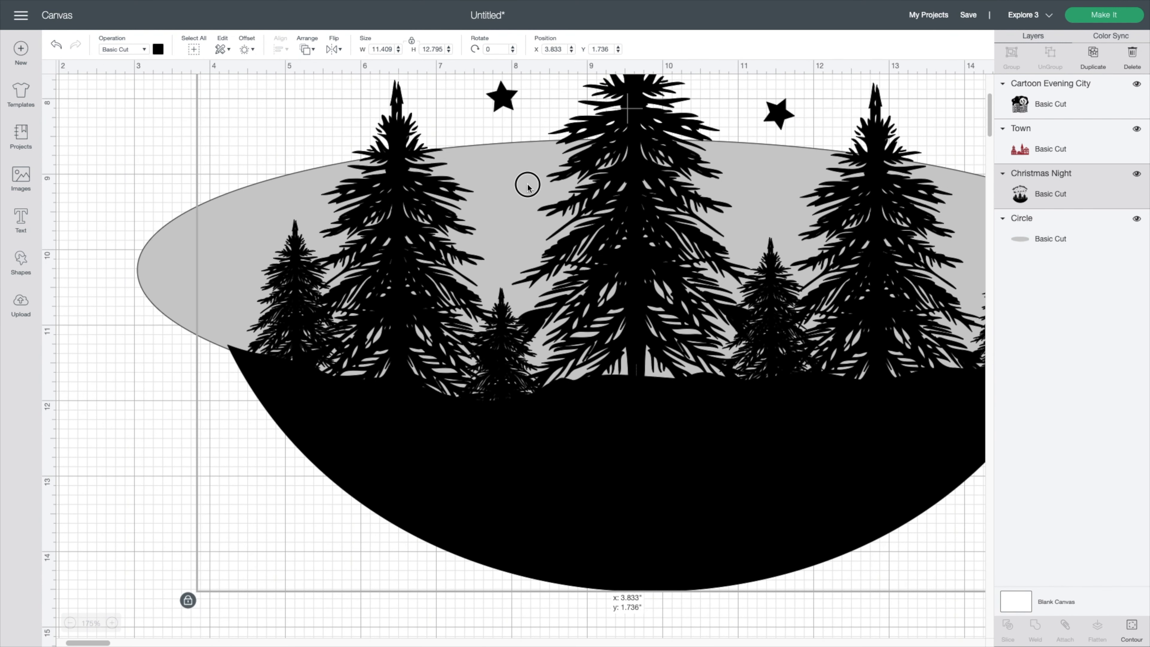
pyautogui.hscroll(9, 529, 215)
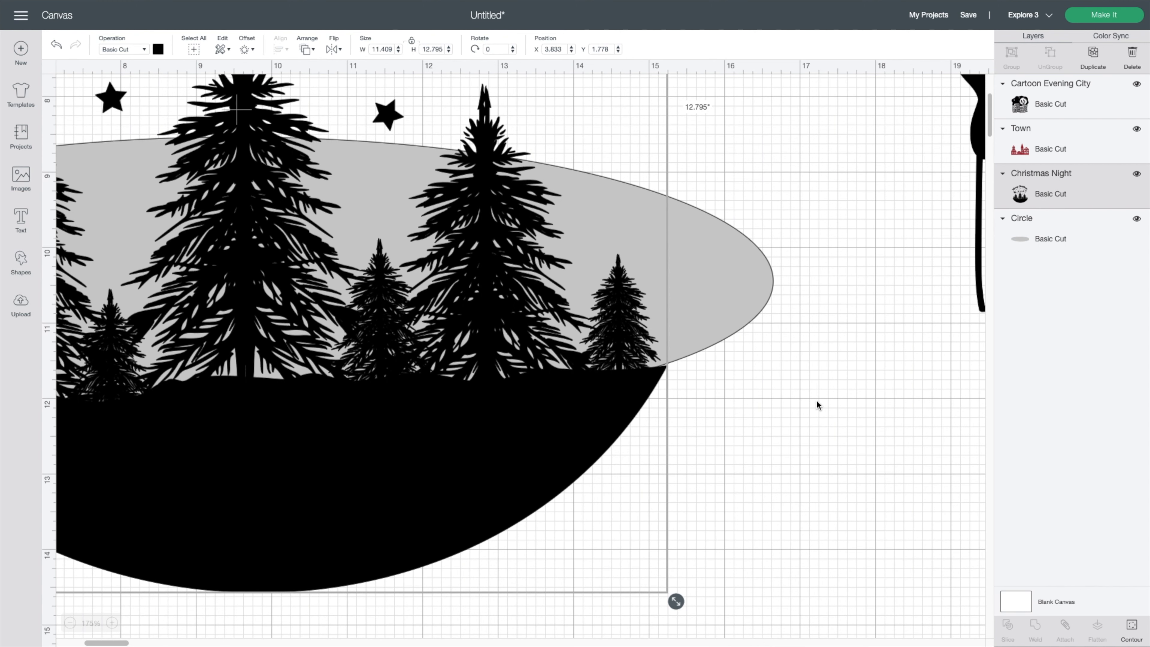
pyautogui.hscroll(1, 817, 400)
pyautogui.click(720, 311)
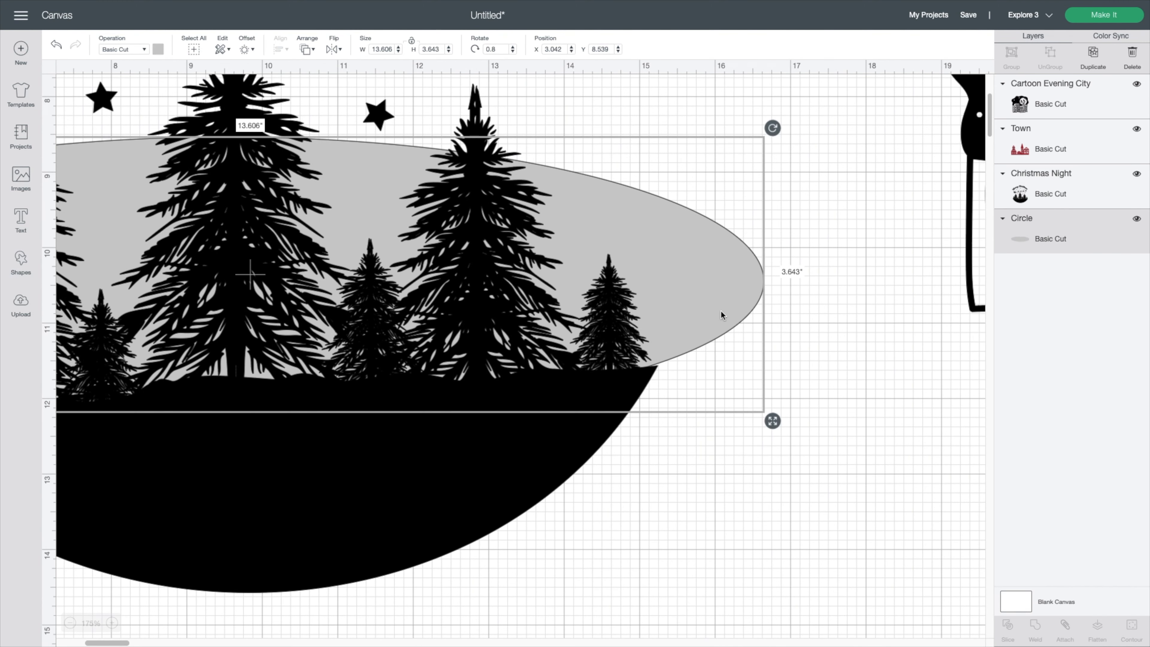
pyautogui.moveTo(773, 131); pyautogui.dragTo(774, 136)
pyautogui.hscroll(-8, 525, 196)
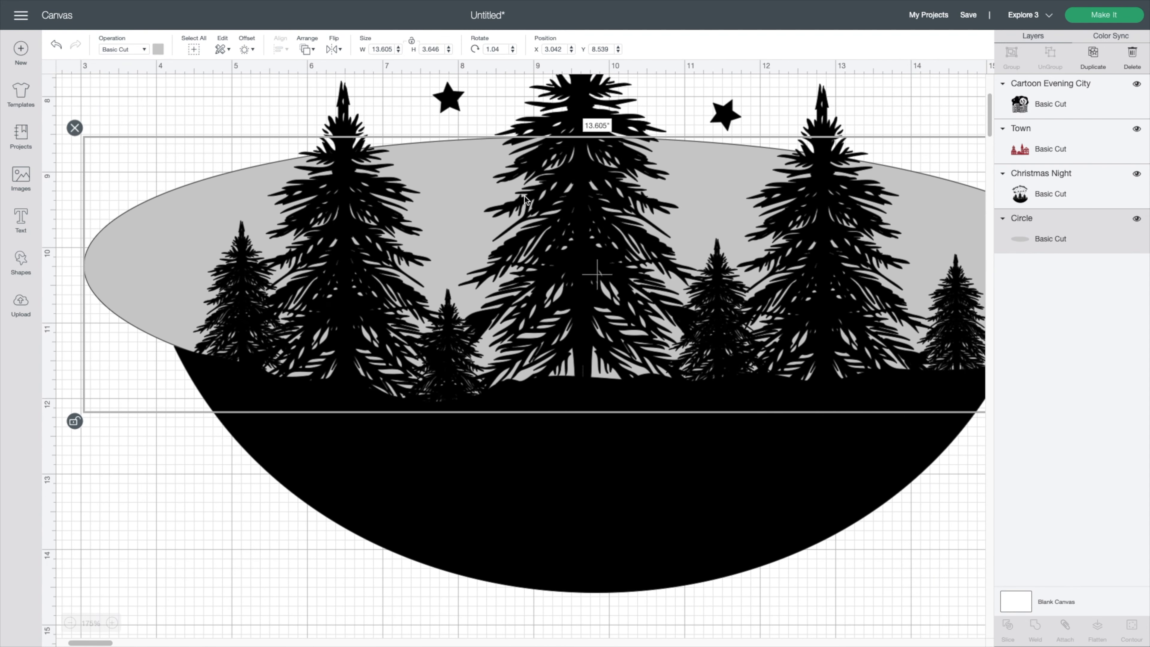
pyautogui.hscroll(3, 525, 196)
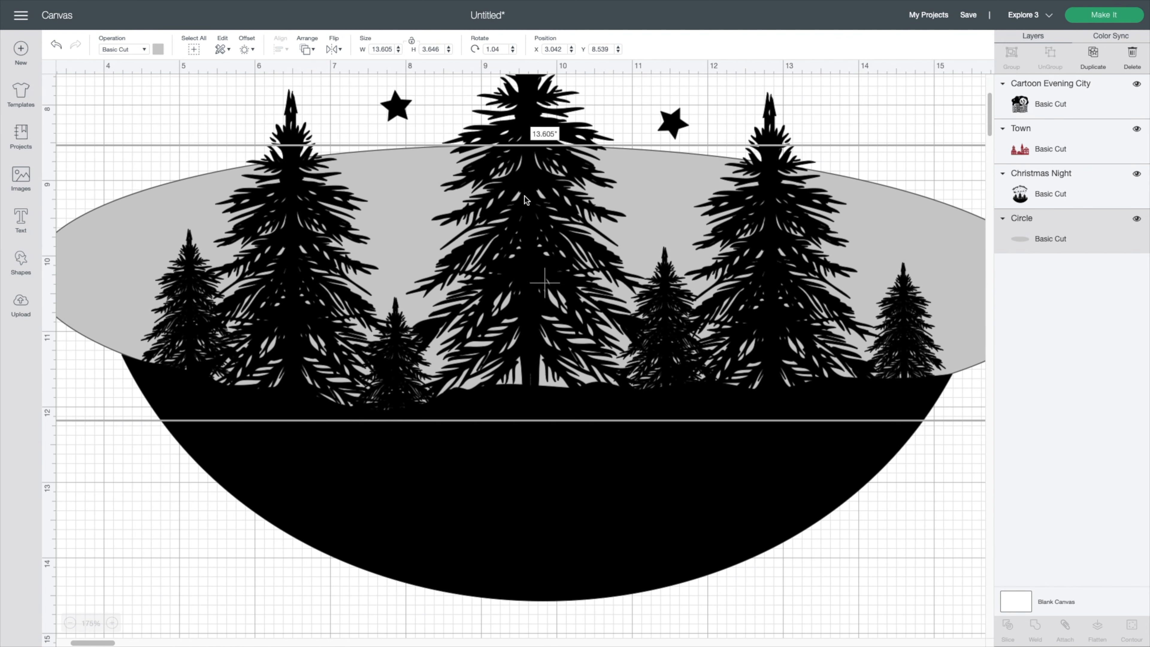
# - Slice the Christmas Night design with the gray oval
pyautogui.click(69, 623)
pyautogui.click(69, 623)
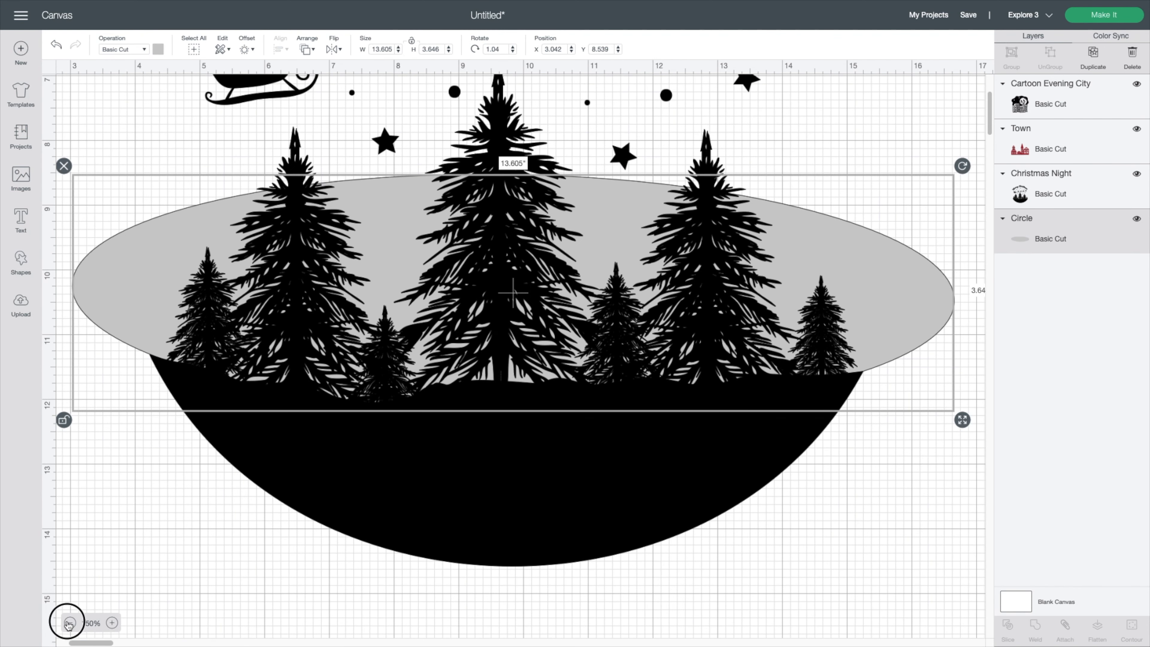
pyautogui.click(69, 623)
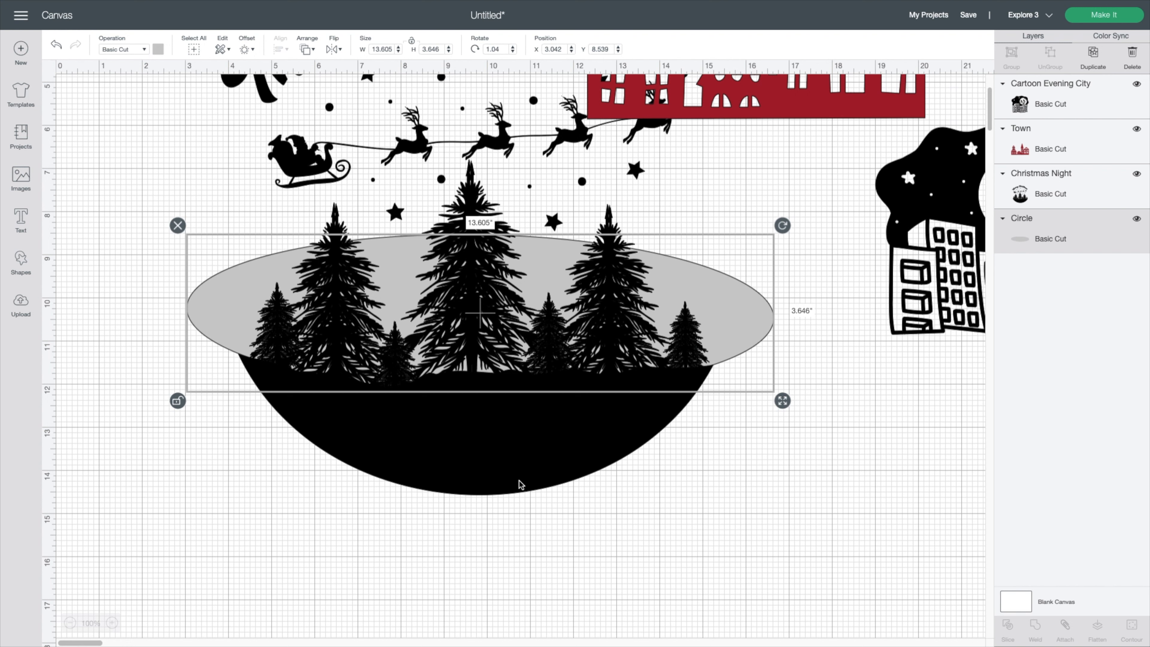
pyautogui.keyDown('shift'); pyautogui.click(451, 490); pyautogui.keyUp('shift')
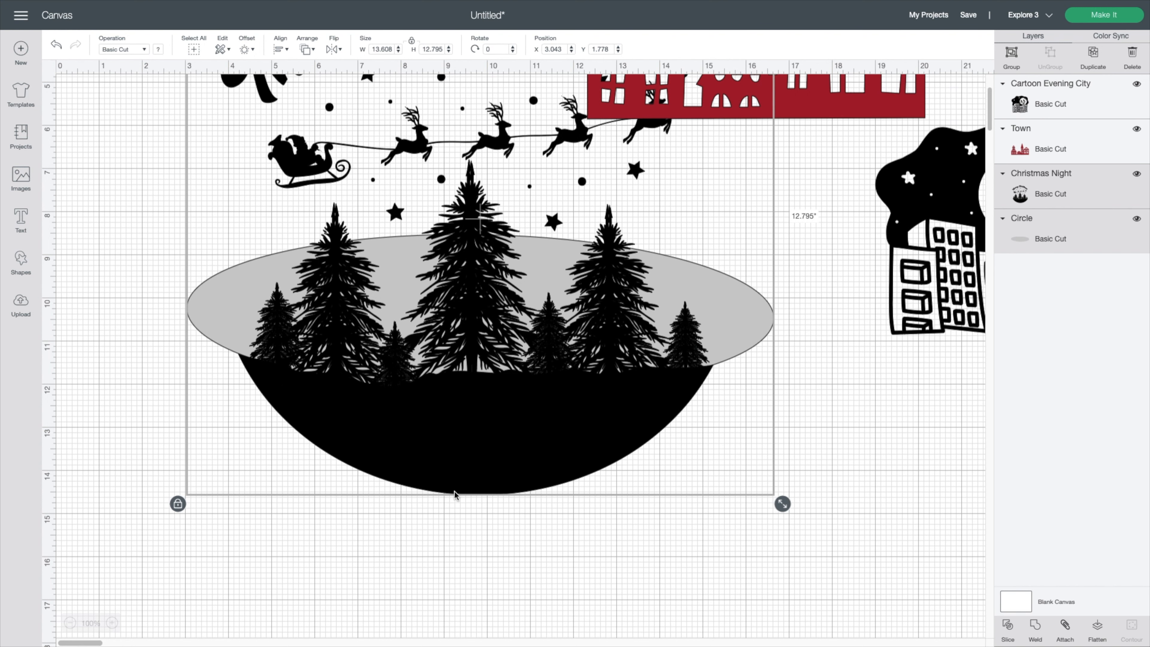
pyautogui.click(1008, 628)
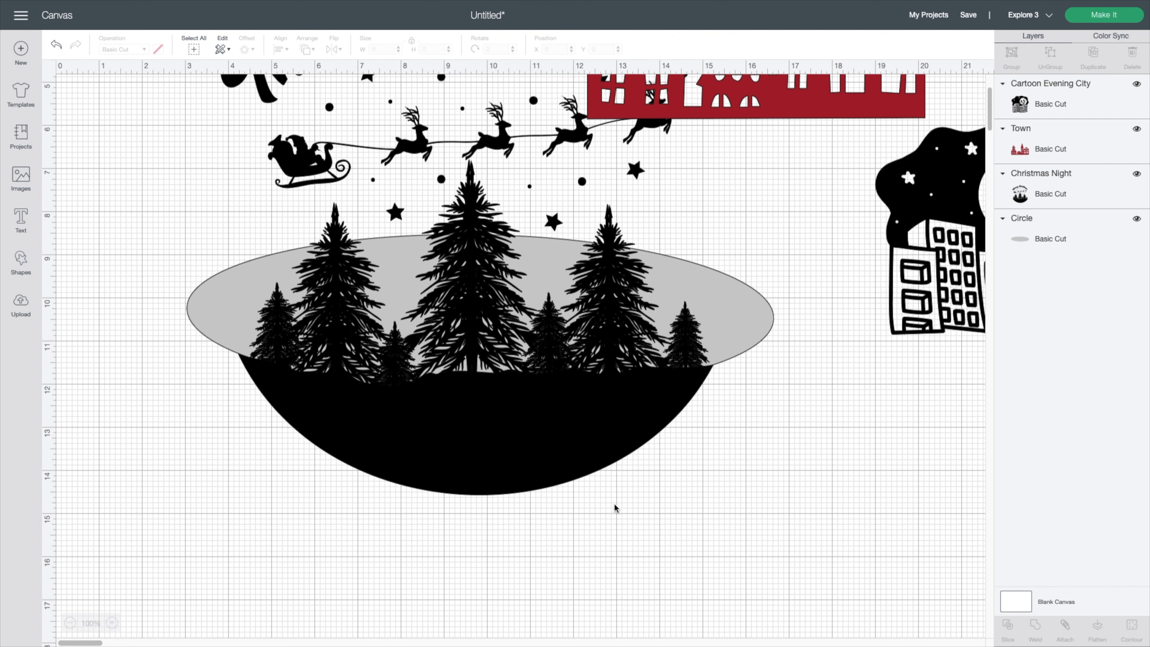
# - Pull the sliced design away from the oval and delete the black tree piece and the gray oval piece
pyautogui.moveTo(533, 461); pyautogui.dragTo(324, 550)
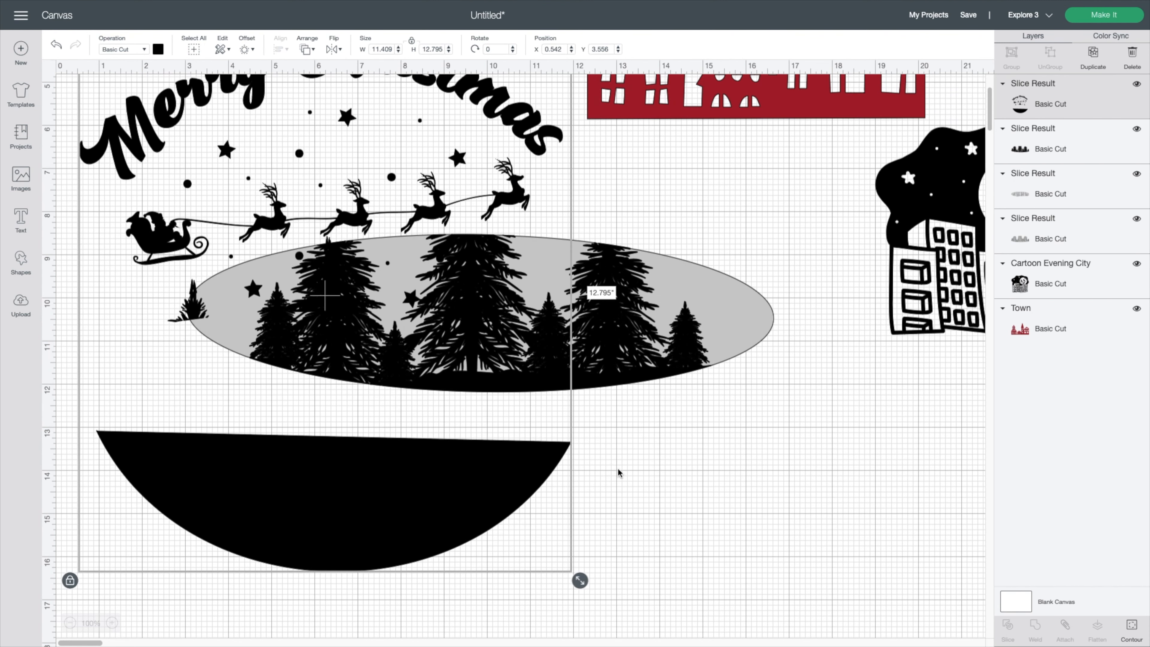
pyautogui.moveTo(324, 263); pyautogui.dragTo(734, 498)
pyautogui.click(645, 461)
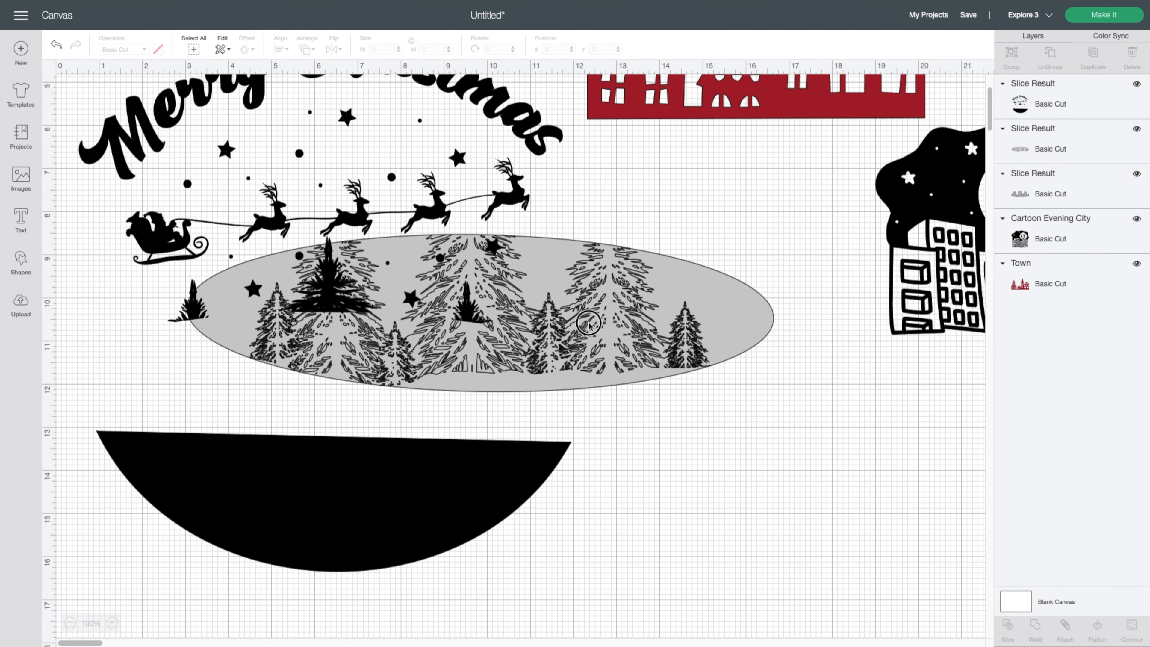
pyautogui.moveTo(591, 323); pyautogui.dragTo(977, 556)
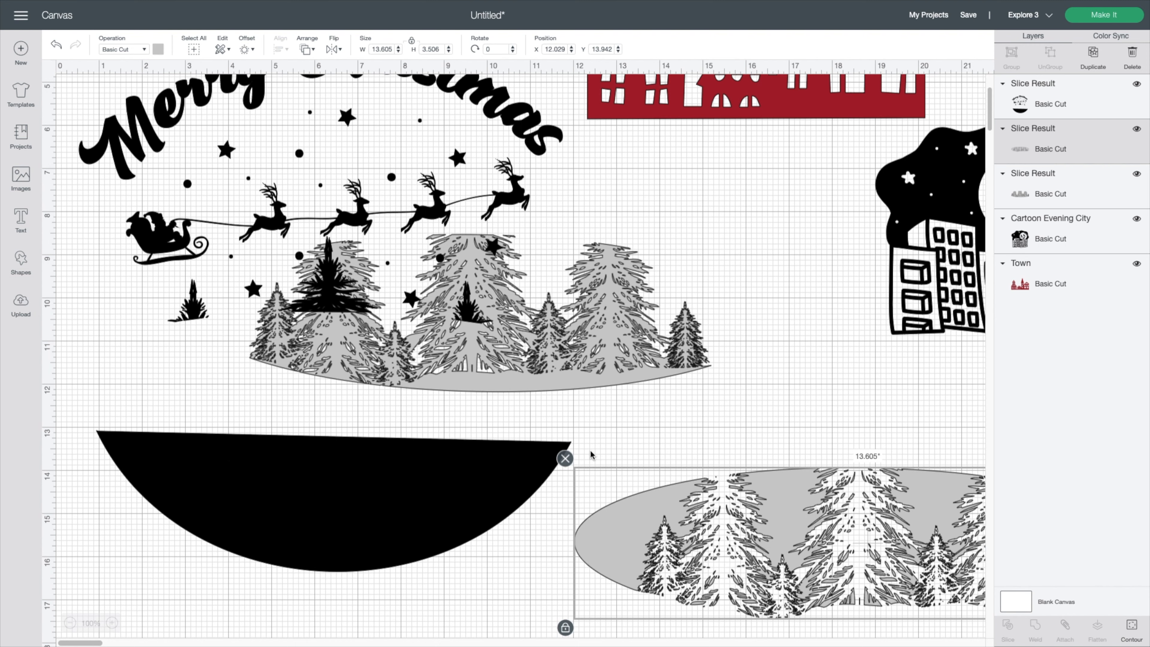
pyautogui.click(565, 458)
# - Delete the remaining gray tree piece and reposition the sliced Christmas Night design at about X 1.35, Y 4.17
pyautogui.moveTo(387, 305); pyautogui.dragTo(368, 233)
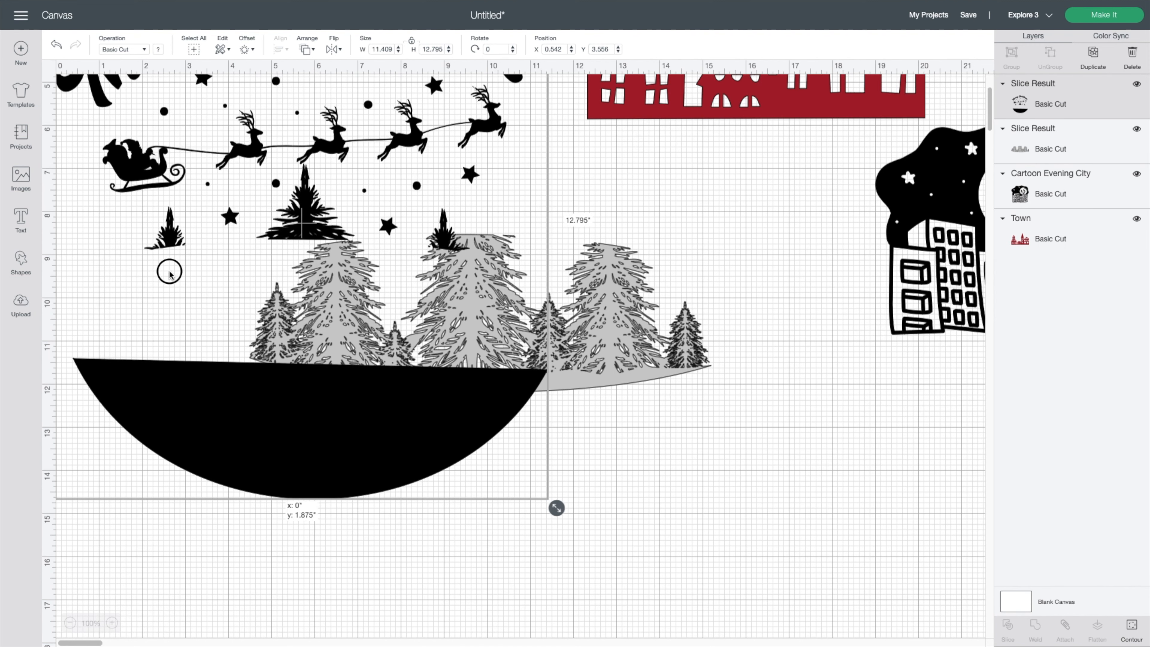
pyautogui.click(539, 292)
pyautogui.moveTo(539, 293); pyautogui.dragTo(861, 510)
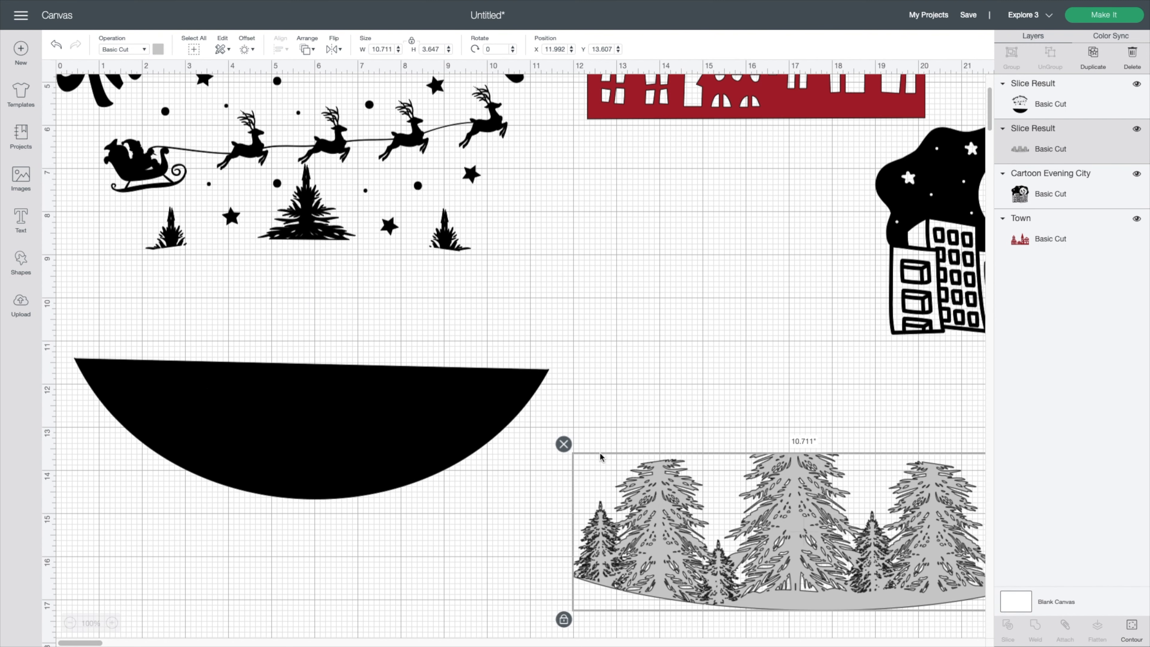
pyautogui.click(564, 444)
pyautogui.moveTo(290, 367); pyautogui.dragTo(350, 471)
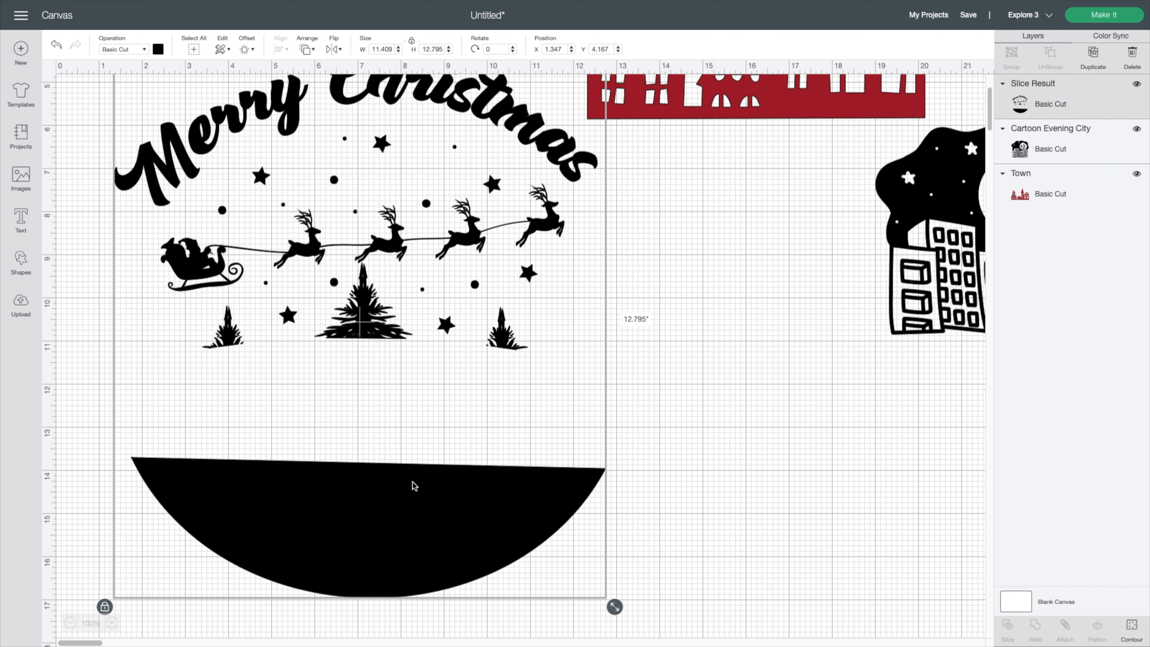
# - Add a square, reshape it to about 1.69 by 2.99 inches, and place it over the left leftover treetop
pyautogui.scroll(2, 414, 486)
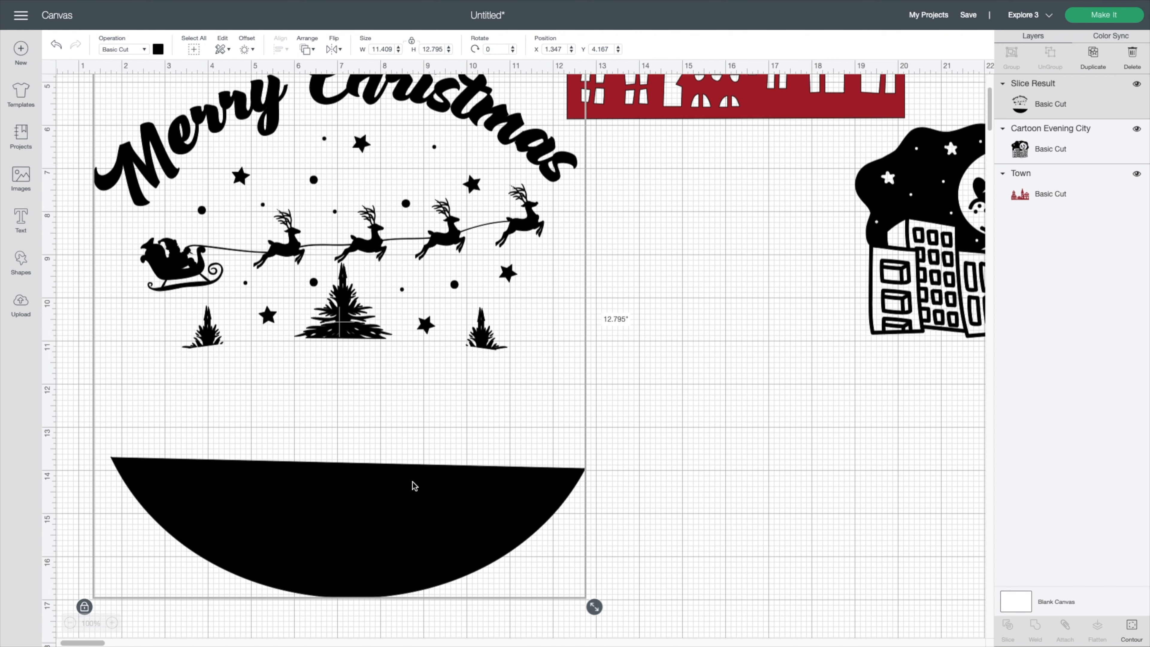
pyautogui.hscroll(1, 413, 485)
pyautogui.hscroll(-1, 364, 463)
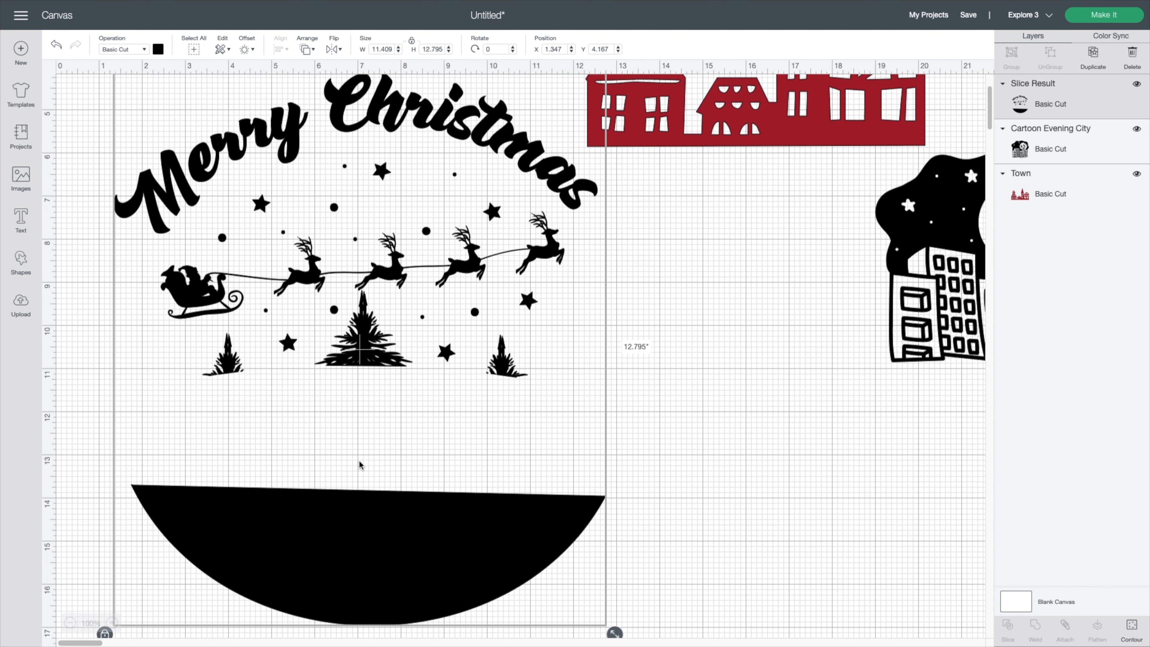
pyautogui.click(130, 576)
pyautogui.click(228, 404)
pyautogui.click(21, 263)
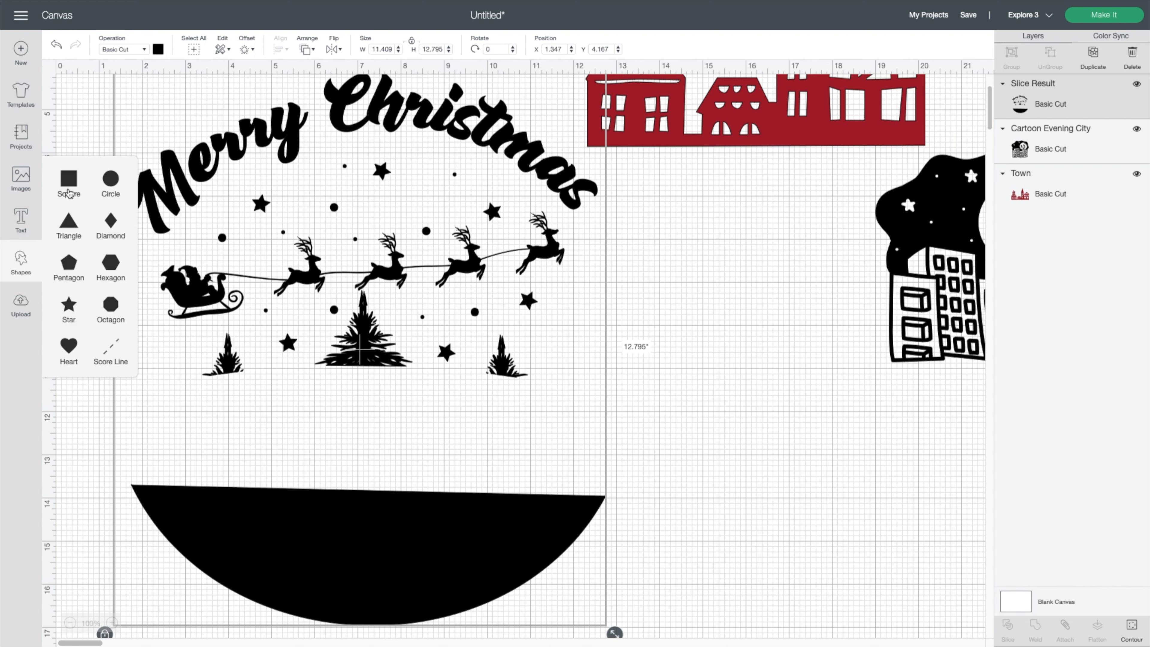
pyautogui.click(70, 181)
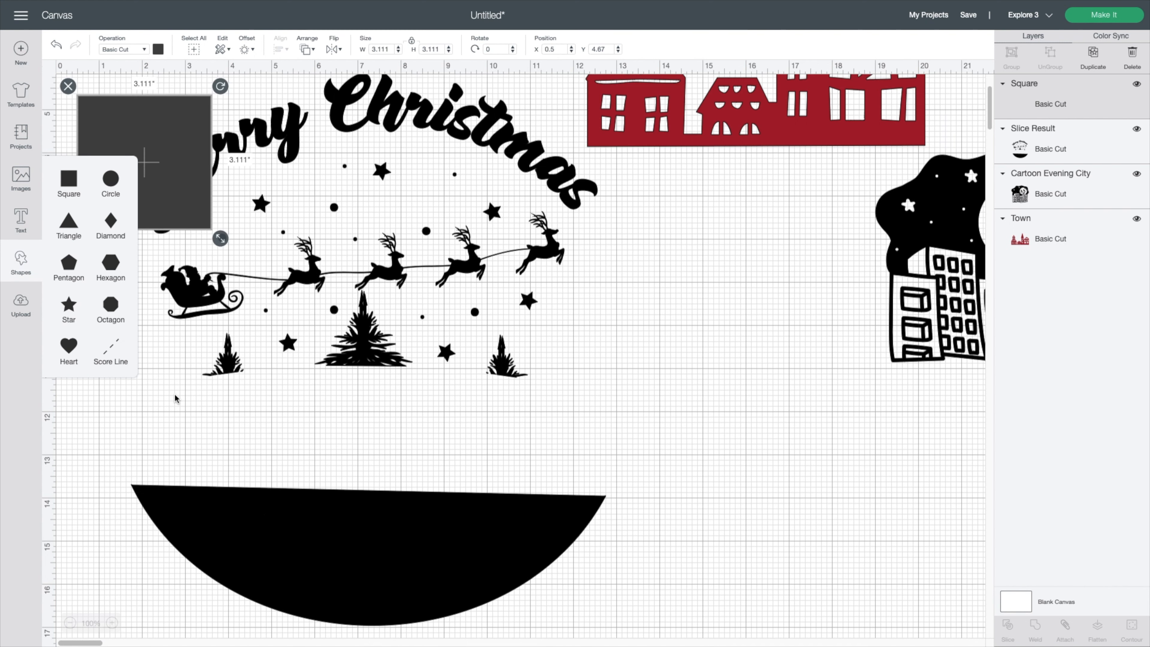
pyautogui.moveTo(186, 186); pyautogui.dragTo(305, 456)
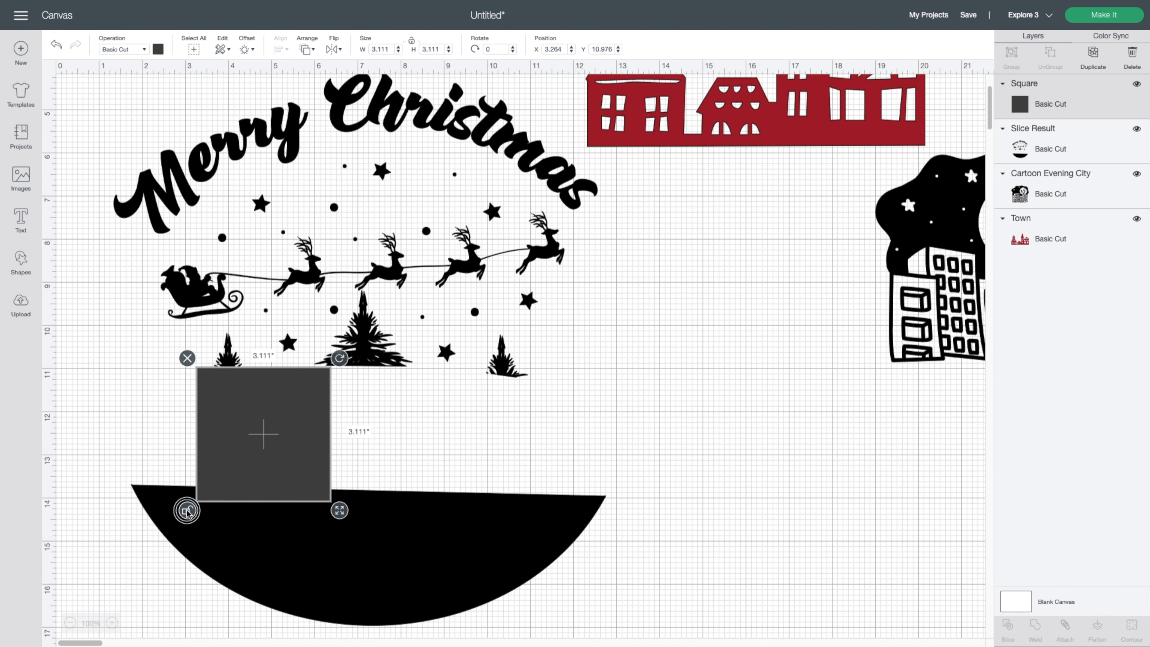
pyautogui.moveTo(339, 510); pyautogui.dragTo(279, 504)
pyautogui.moveTo(252, 459); pyautogui.dragTo(241, 416)
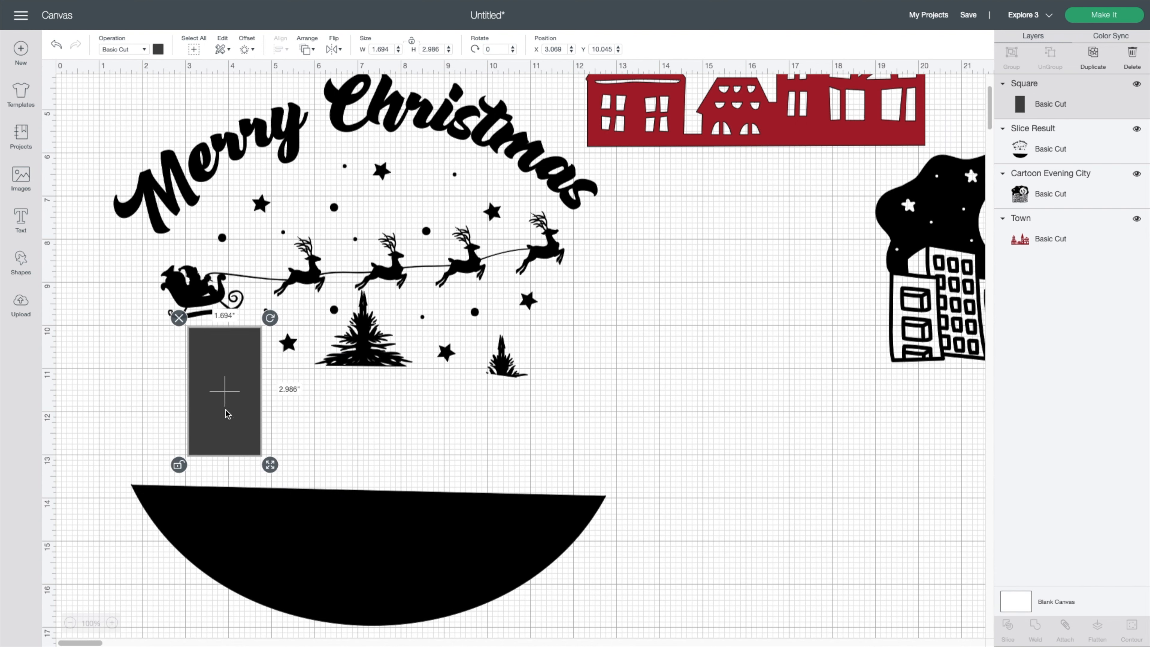
# - Duplicate the rectangle and place the copy over the right leftover treetop
pyautogui.rightClick(227, 414)
pyautogui.click(256, 358)
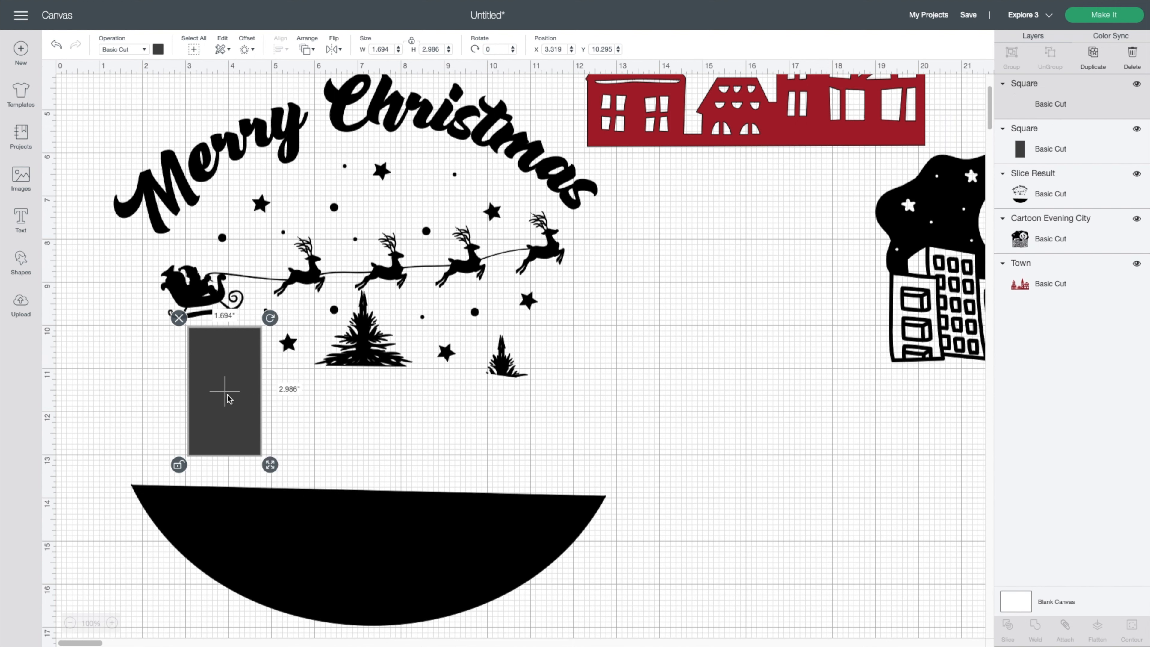
pyautogui.moveTo(227, 399); pyautogui.dragTo(505, 388)
# - Duplicate the rectangle again, enlarge the copy to about 2.39 by 4.21 inches, and place it over the middle treetop
pyautogui.rightClick(509, 391)
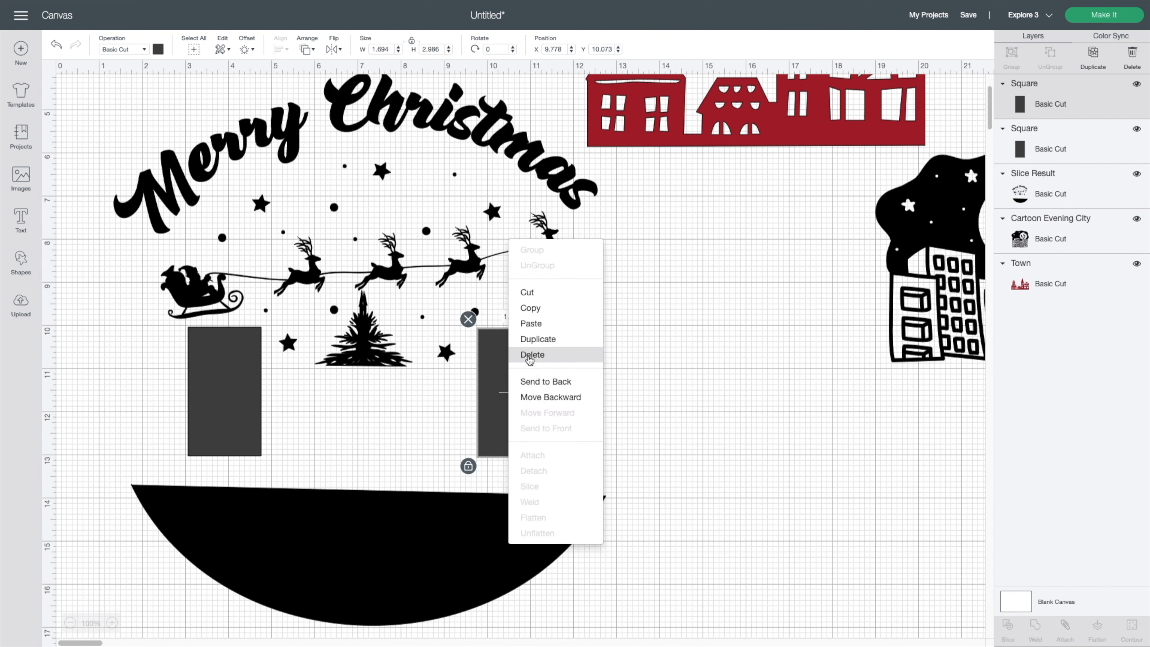
pyautogui.click(528, 339)
pyautogui.moveTo(509, 368); pyautogui.dragTo(331, 353)
pyautogui.moveTo(392, 456); pyautogui.dragTo(425, 457)
pyautogui.moveTo(375, 428); pyautogui.dragTo(378, 396)
# - Nudge the large middle rectangle slightly down to about X 5.92, Y 9.24 so it clears the reindeer
pyautogui.click(112, 625)
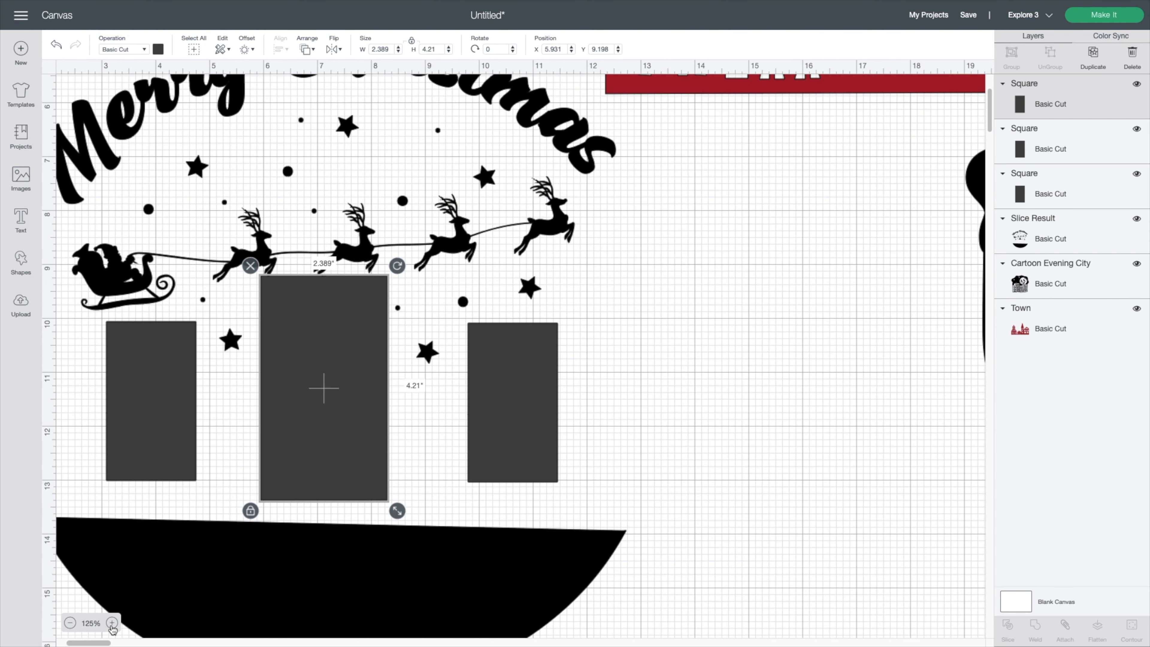
pyautogui.click(112, 625)
pyautogui.click(112, 625)
pyautogui.scroll(5, 293, 585)
pyautogui.hscroll(-8, 293, 584)
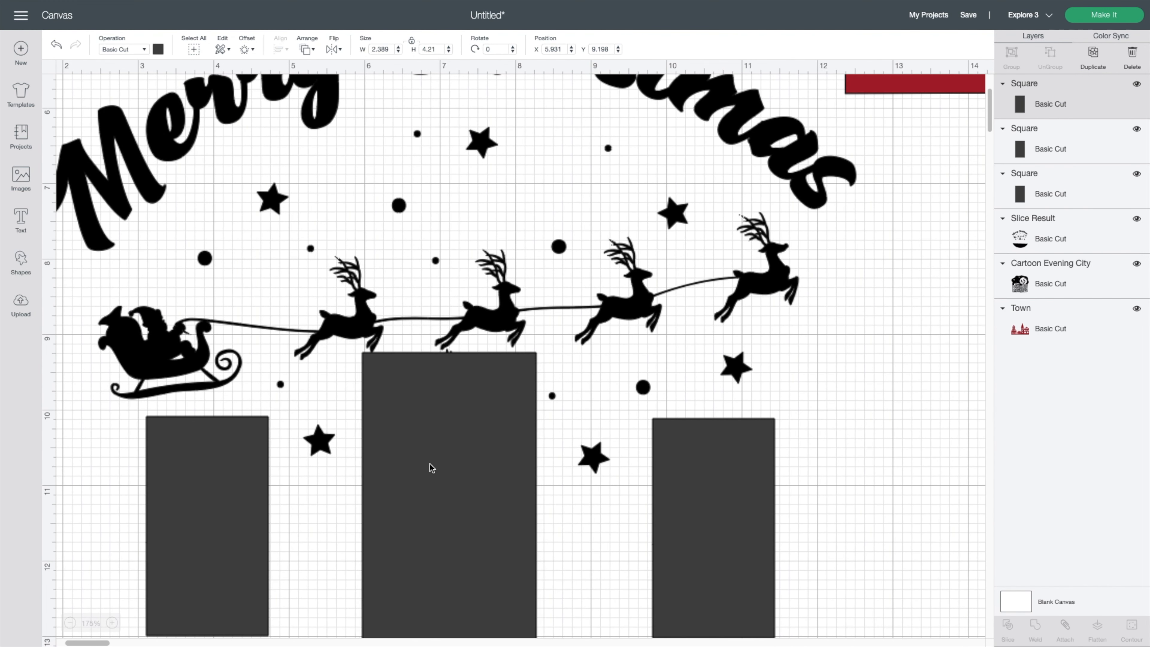
pyautogui.click(578, 568)
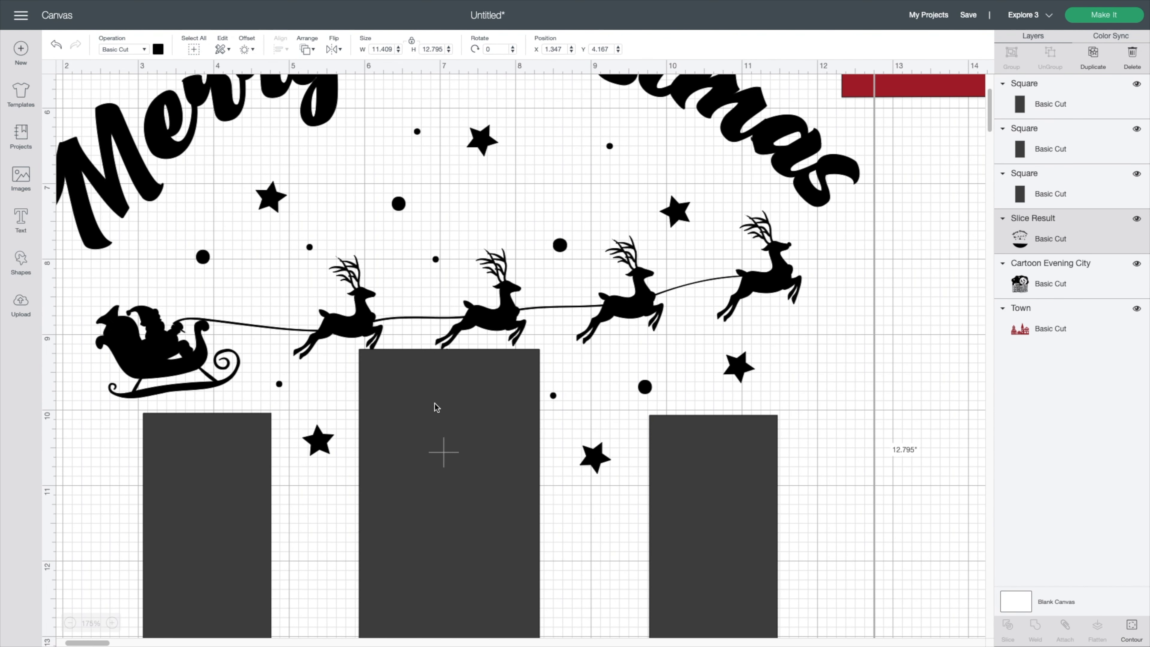
pyautogui.click(399, 371)
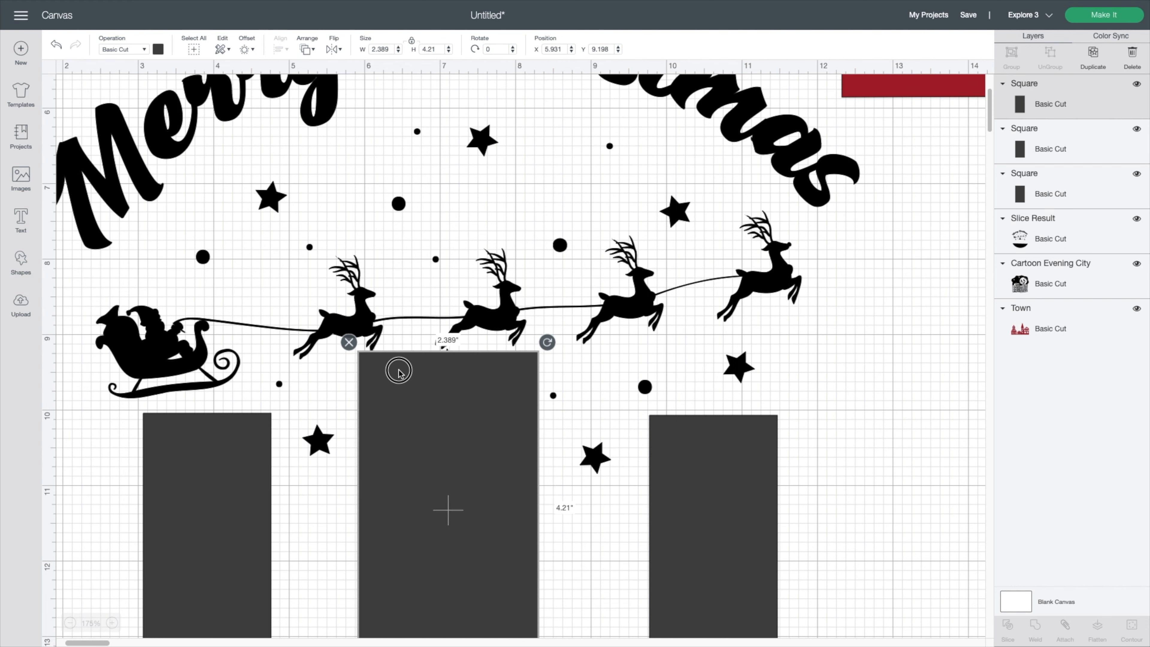
pyautogui.moveTo(399, 373); pyautogui.dragTo(398, 374)
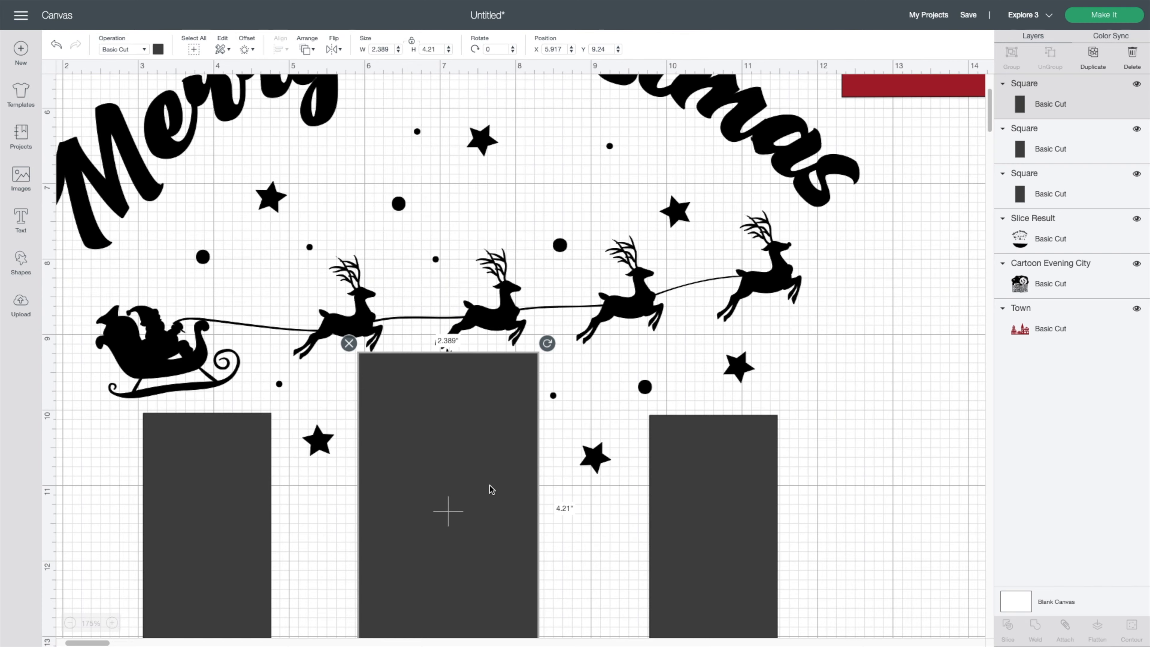
pyautogui.scroll(-3, 492, 490)
pyautogui.hscroll(-4, 491, 489)
pyautogui.hscroll(-2, 486, 500)
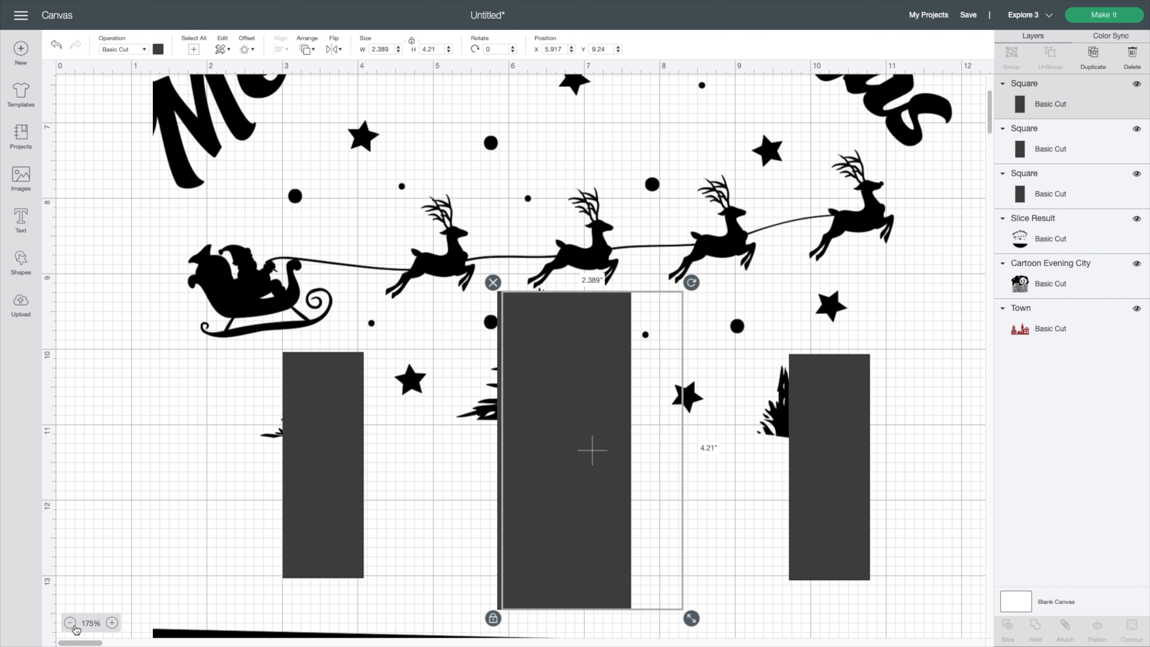
# - Slice the Christmas design with the left rectangle to cut out the left treetop
pyautogui.click(71, 624)
pyautogui.click(71, 624)
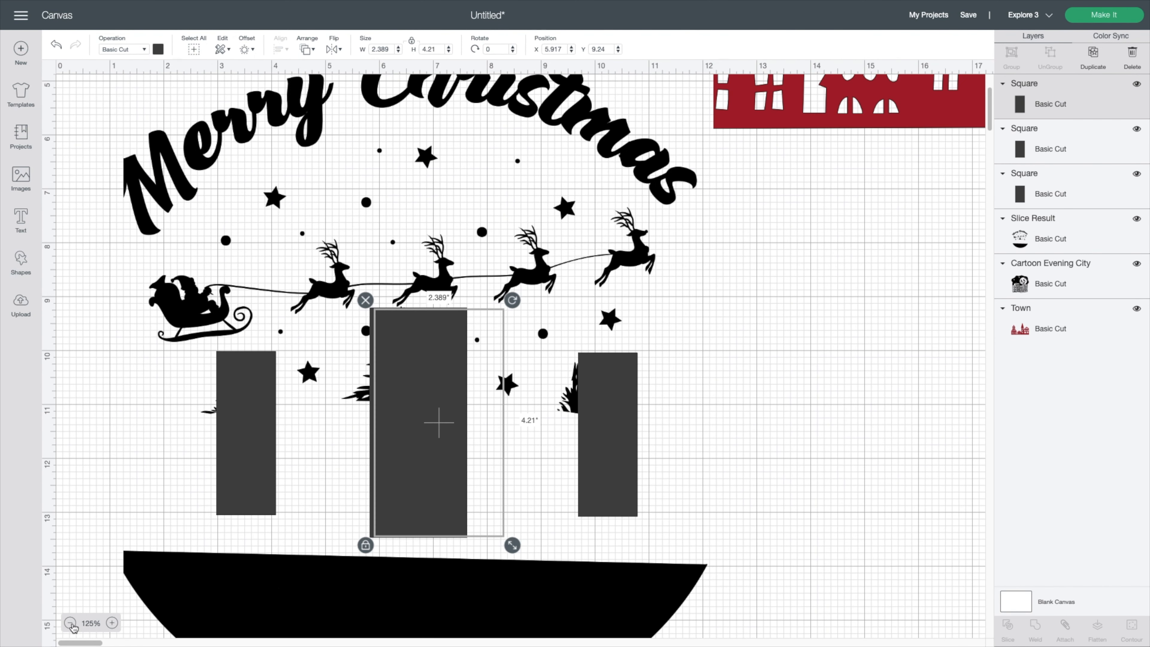
pyautogui.click(71, 624)
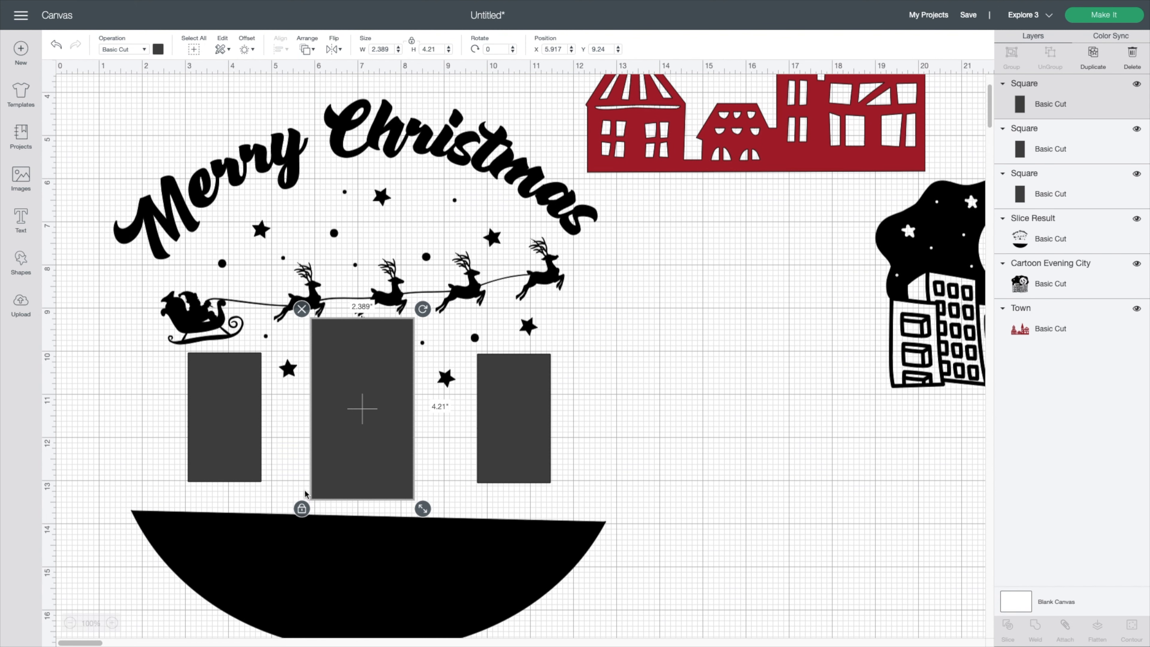
pyautogui.click(211, 434)
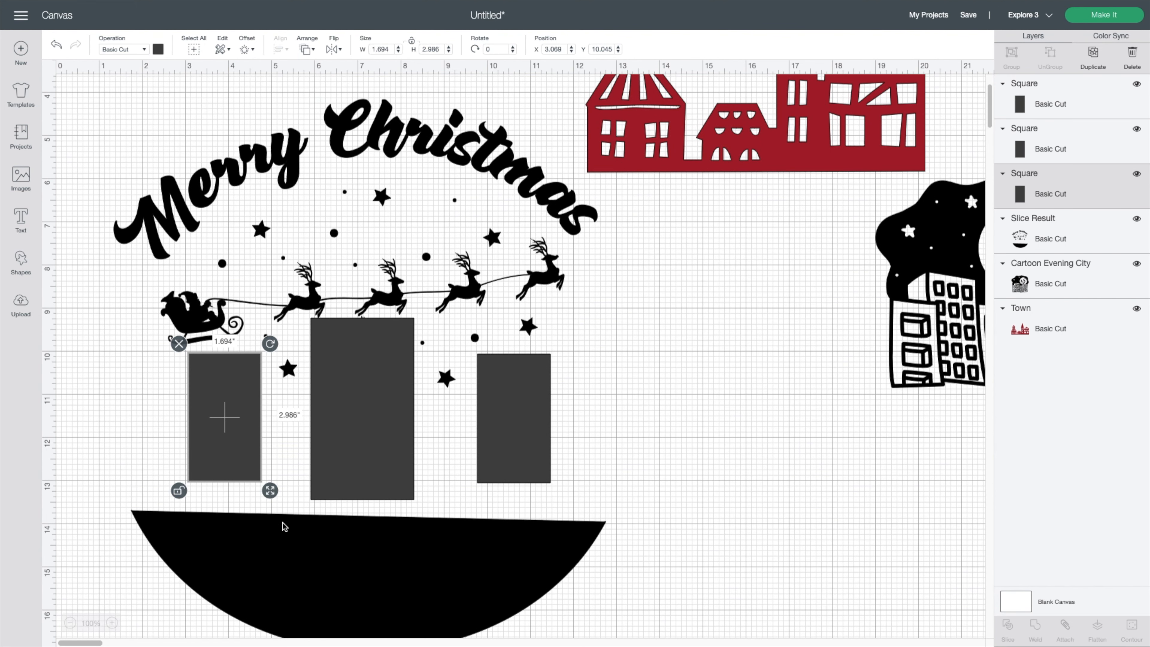
pyautogui.keyDown('shift'); pyautogui.click(291, 549); pyautogui.keyUp('shift')
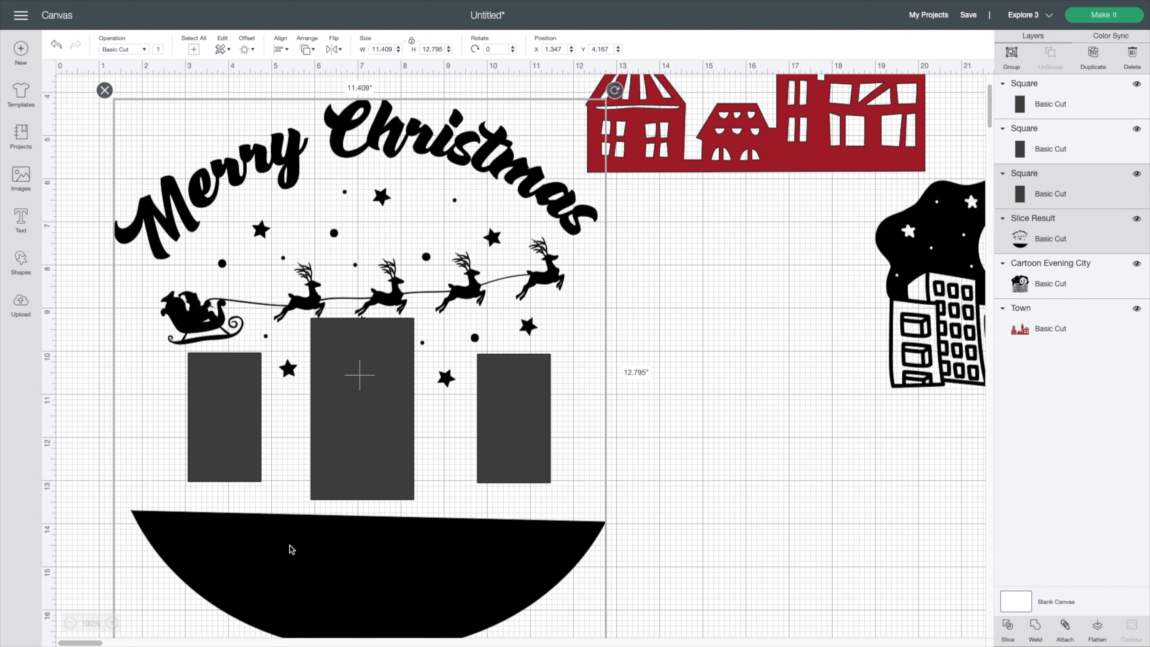
pyautogui.click(1010, 630)
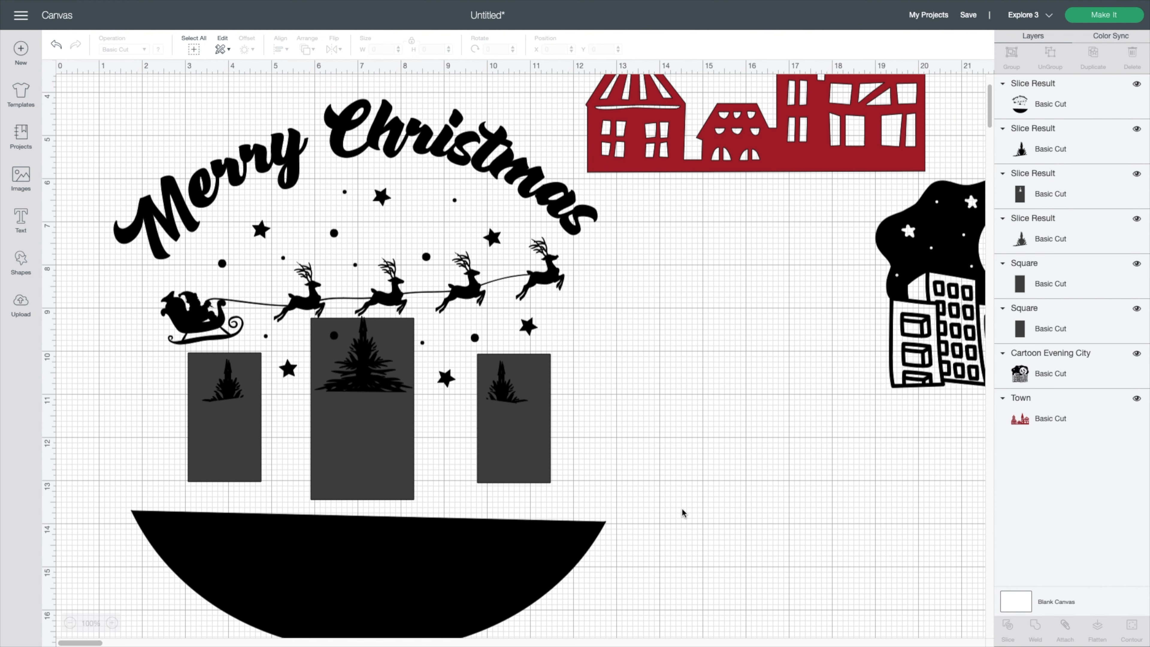
# - Delete the left treetop's slice pieces and return the design to about X 1.31, Y 4.11 over the remaining rectangles
pyautogui.click(378, 447)
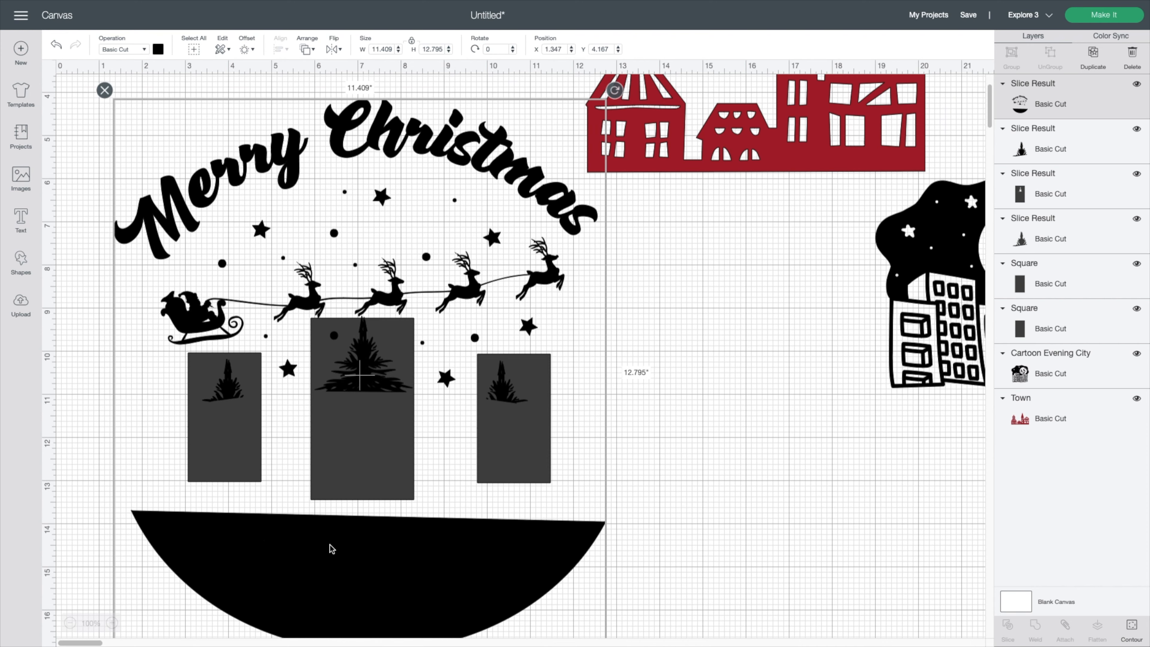
pyautogui.moveTo(332, 548); pyautogui.dragTo(662, 503)
pyautogui.moveTo(177, 332); pyautogui.dragTo(259, 485)
pyautogui.press('Delete')
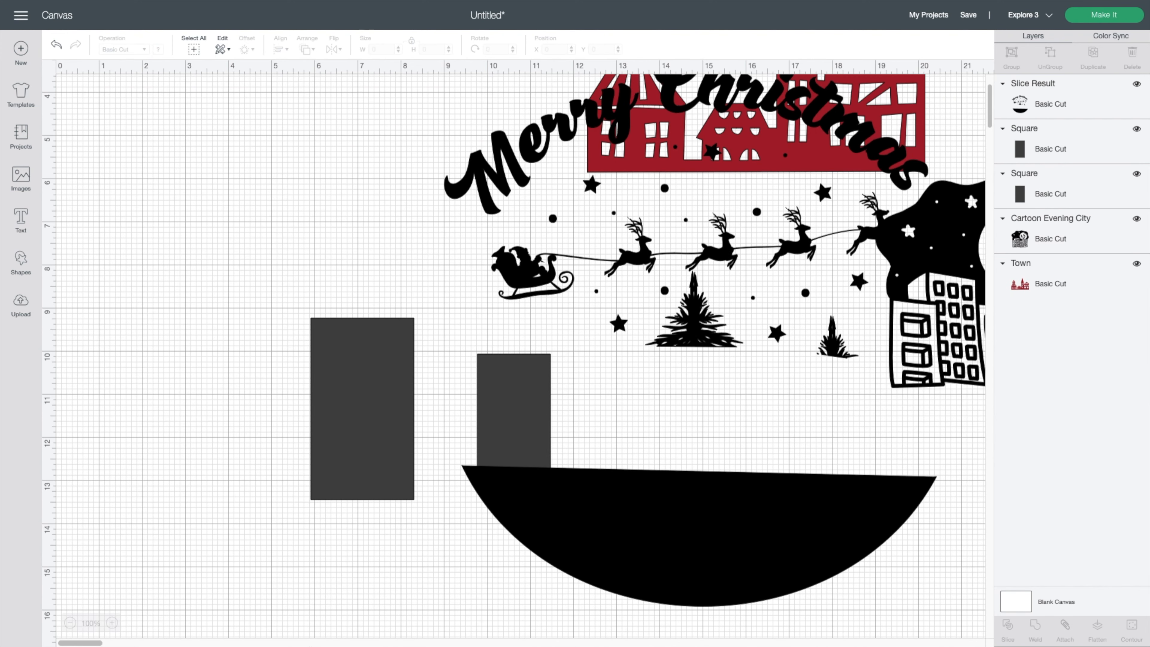
pyautogui.moveTo(654, 532); pyautogui.dragTo(326, 575)
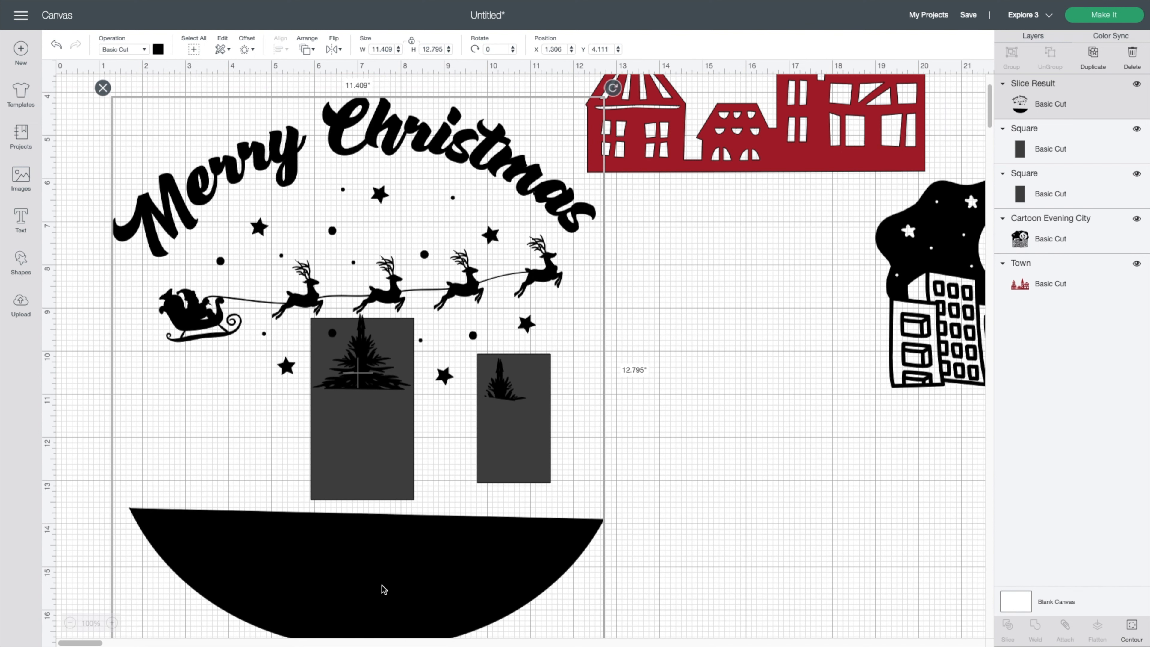
# - Slice the Christmas design with the right rectangle to cut out the right treetop
pyautogui.click(710, 483)
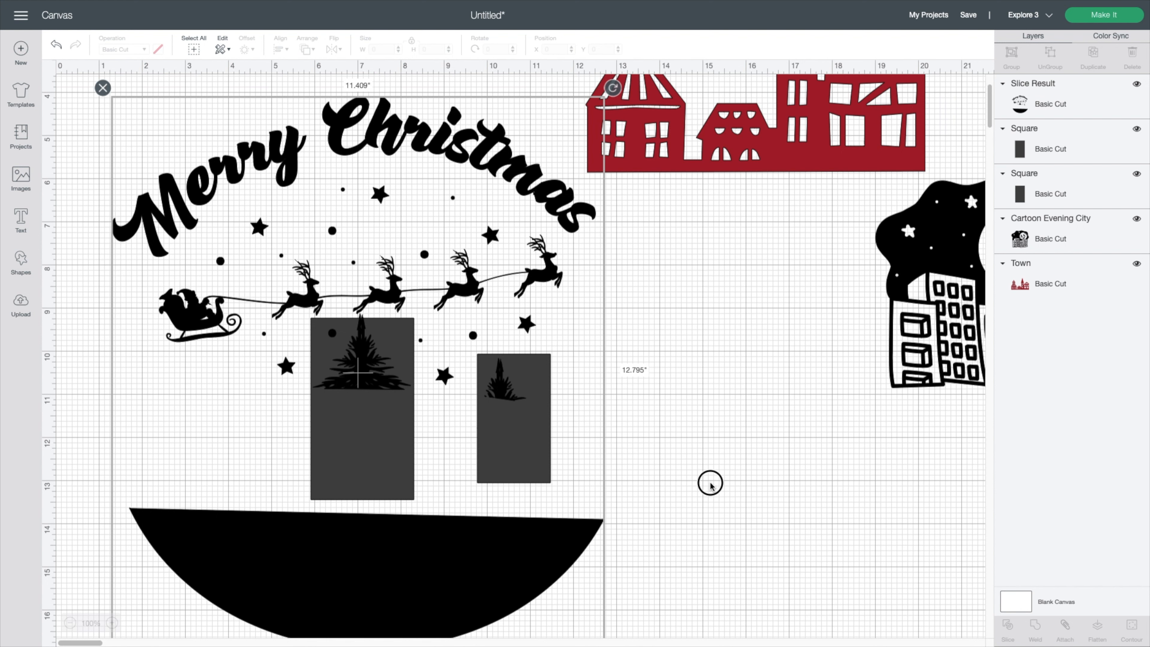
pyautogui.click(517, 439)
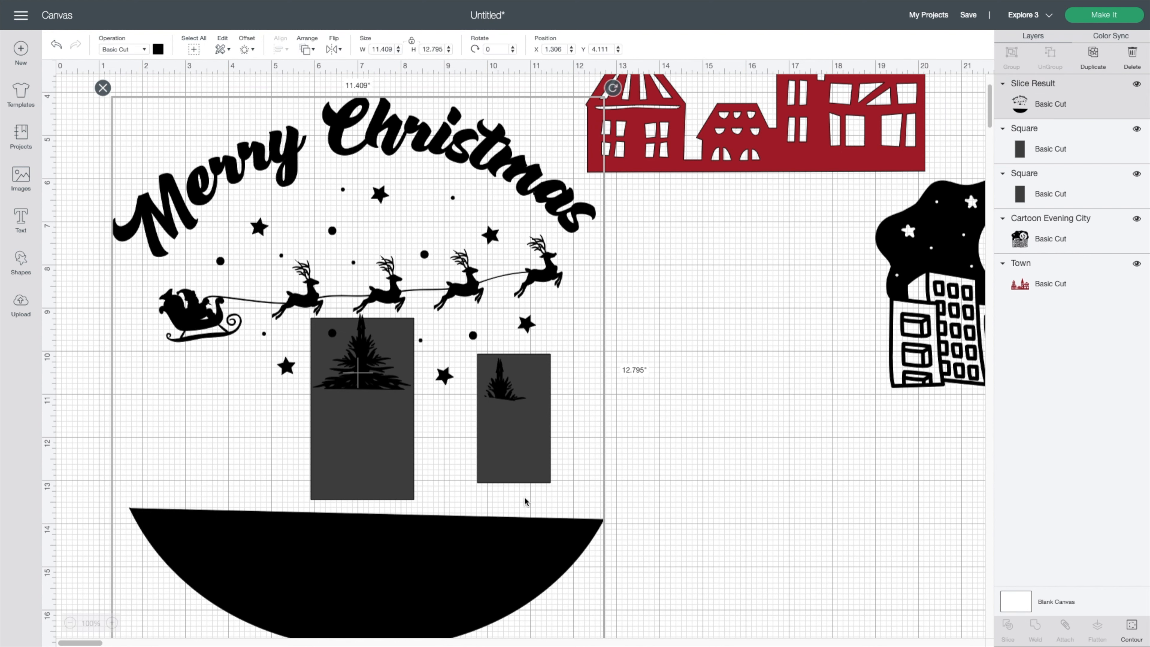
pyautogui.click(1062, 195)
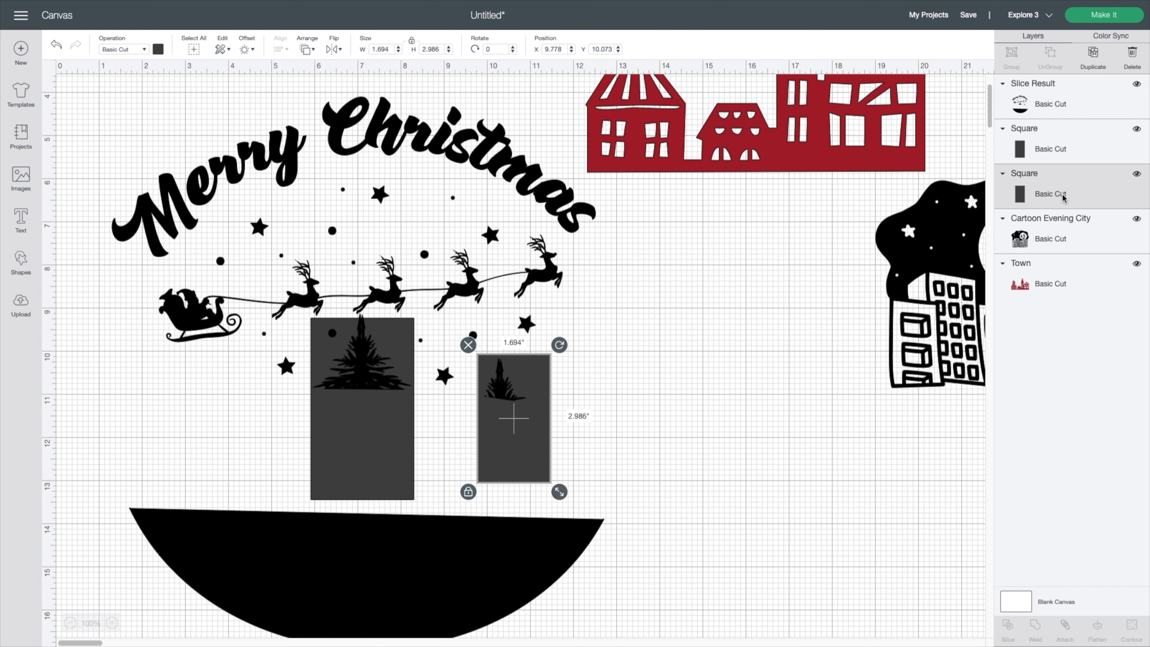
pyautogui.click(1054, 99)
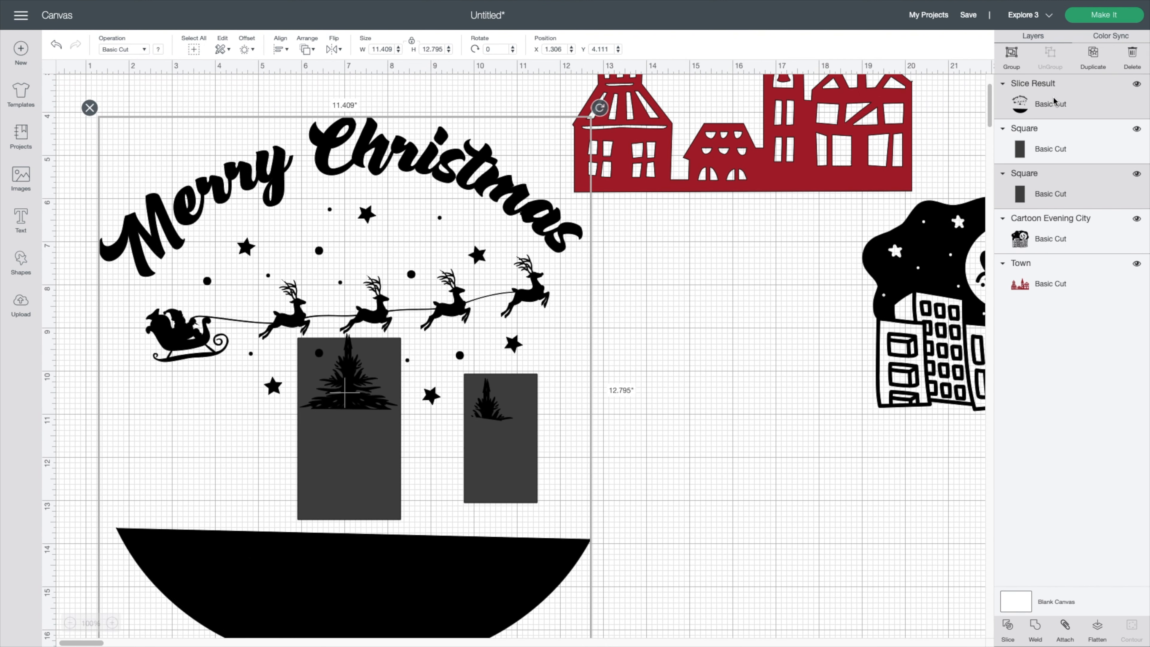
pyautogui.click(1009, 626)
# - Delete the right treetop's slice pieces and return the design to about X 1.31, Y 4.14 over the middle rectangle
pyautogui.moveTo(358, 579); pyautogui.dragTo(842, 608)
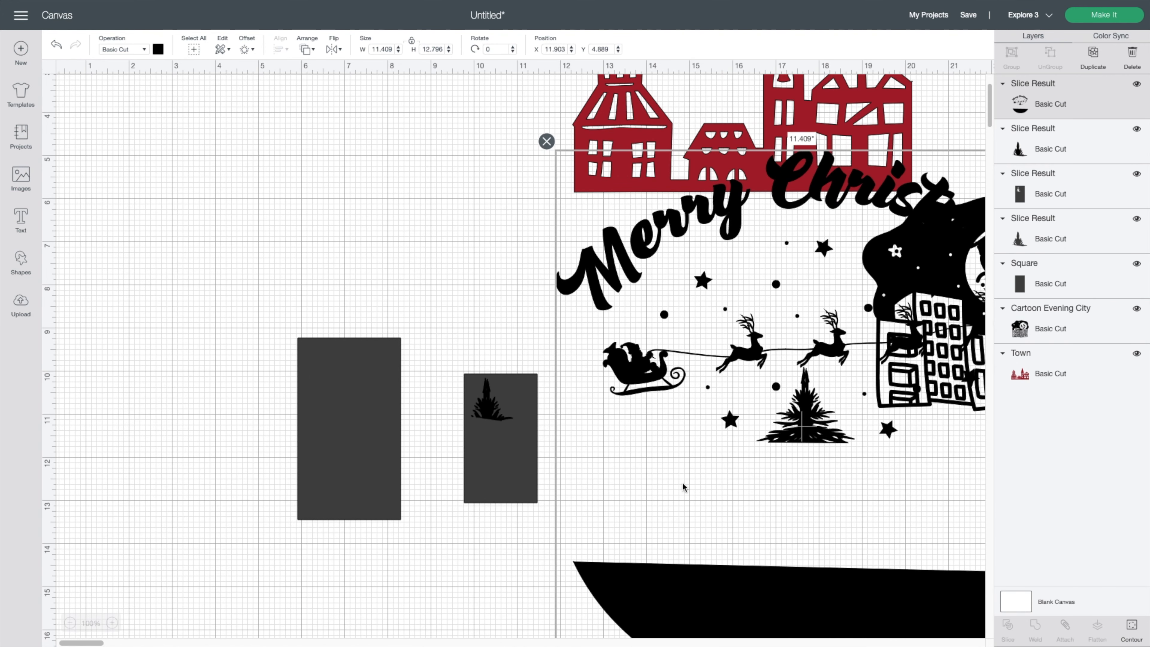
pyautogui.moveTo(458, 366); pyautogui.dragTo(513, 462)
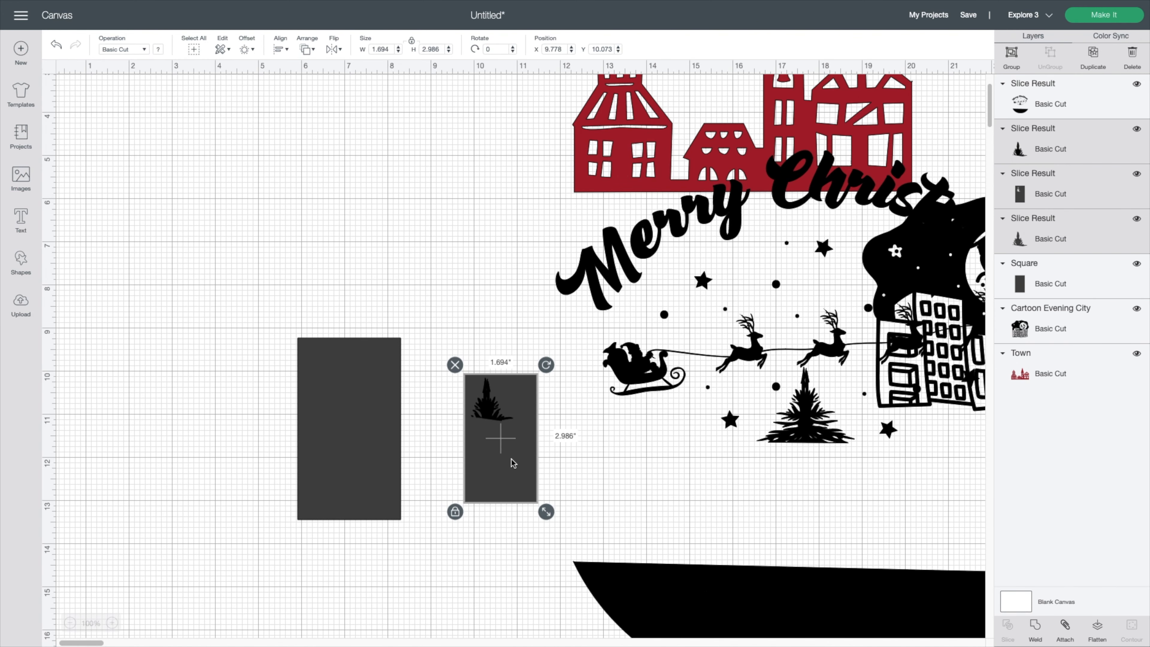
pyautogui.press('Delete')
pyautogui.moveTo(773, 598); pyautogui.dragTo(393, 523)
pyautogui.moveTo(384, 460); pyautogui.dragTo(271, 482)
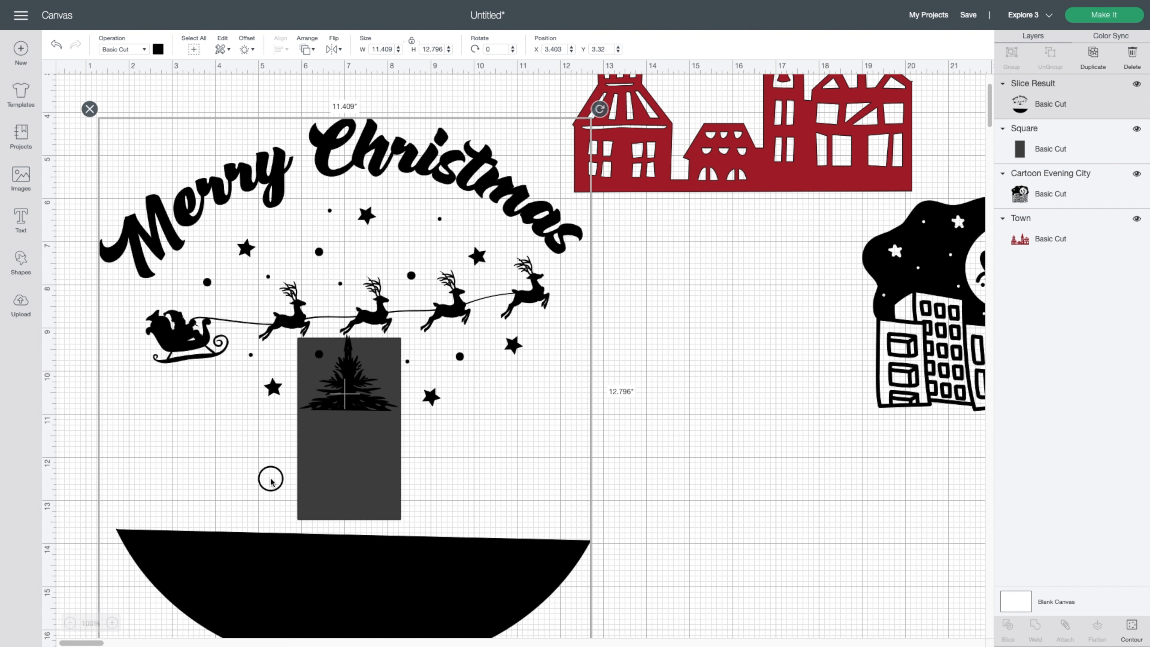
pyautogui.moveTo(271, 481); pyautogui.dragTo(271, 482)
# - Slice the middle treetop out of the design with the large rectangle and delete the cut-out pieces
pyautogui.keyDown('shift'); pyautogui.click(1040, 145); pyautogui.keyUp('shift')
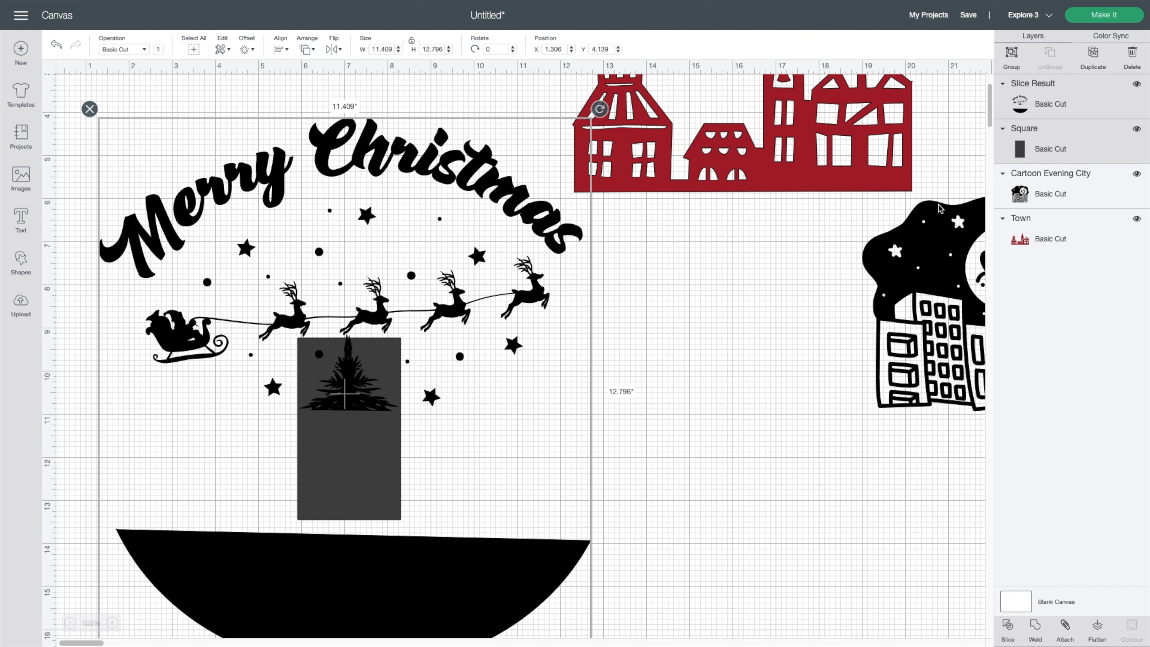
pyautogui.click(1011, 626)
pyautogui.moveTo(463, 247); pyautogui.dragTo(868, 226)
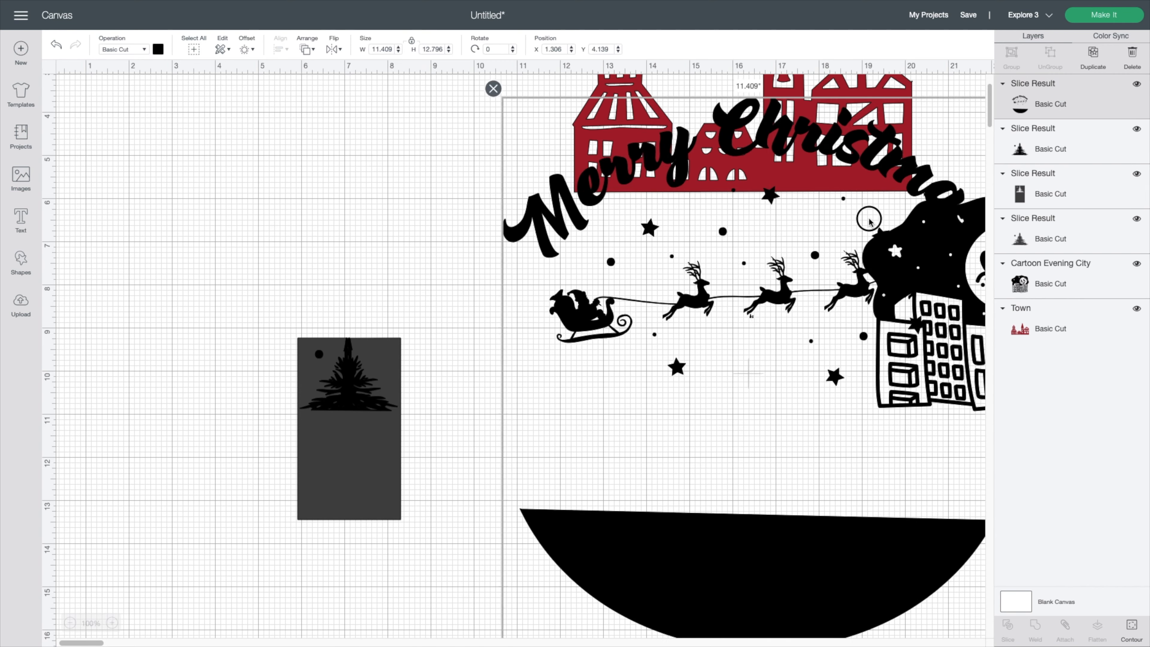
pyautogui.moveTo(233, 304); pyautogui.dragTo(382, 414)
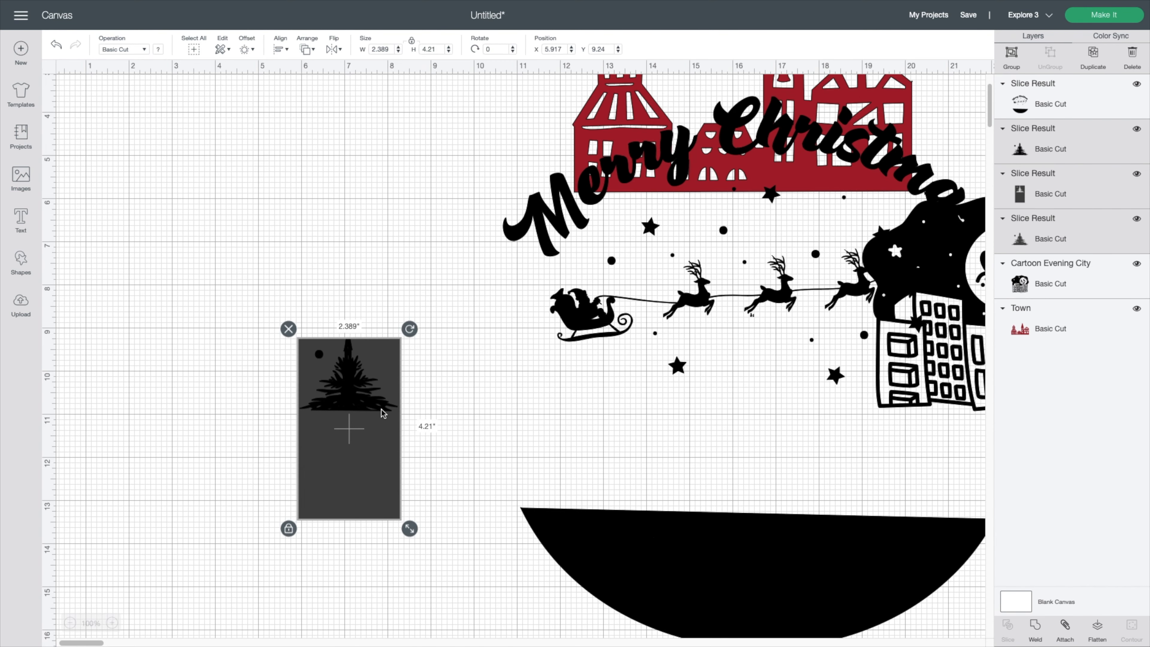
pyautogui.press('Delete')
# - Scale the treeless Christmas design down to about 6.83 by 7.66 inches and place it at about X 3.19, Y 6.04
pyautogui.moveTo(593, 511); pyautogui.dragTo(217, 501)
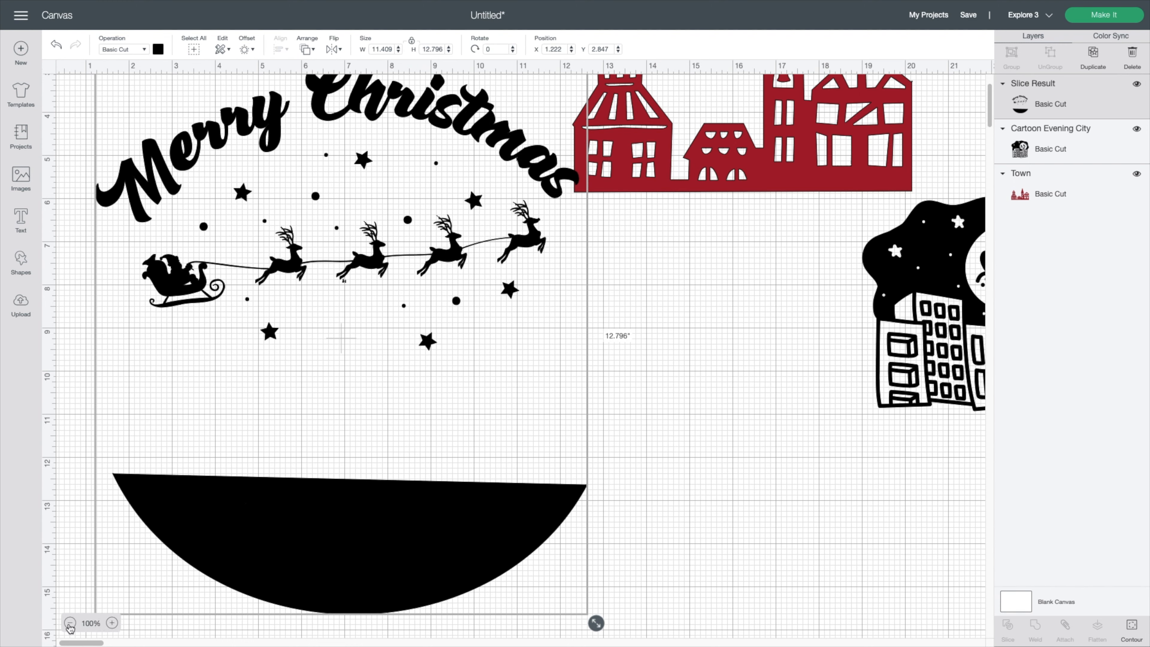
pyautogui.moveTo(596, 624); pyautogui.dragTo(401, 401)
pyautogui.moveTo(245, 275); pyautogui.dragTo(330, 406)
pyautogui.hscroll(-1, 330, 404)
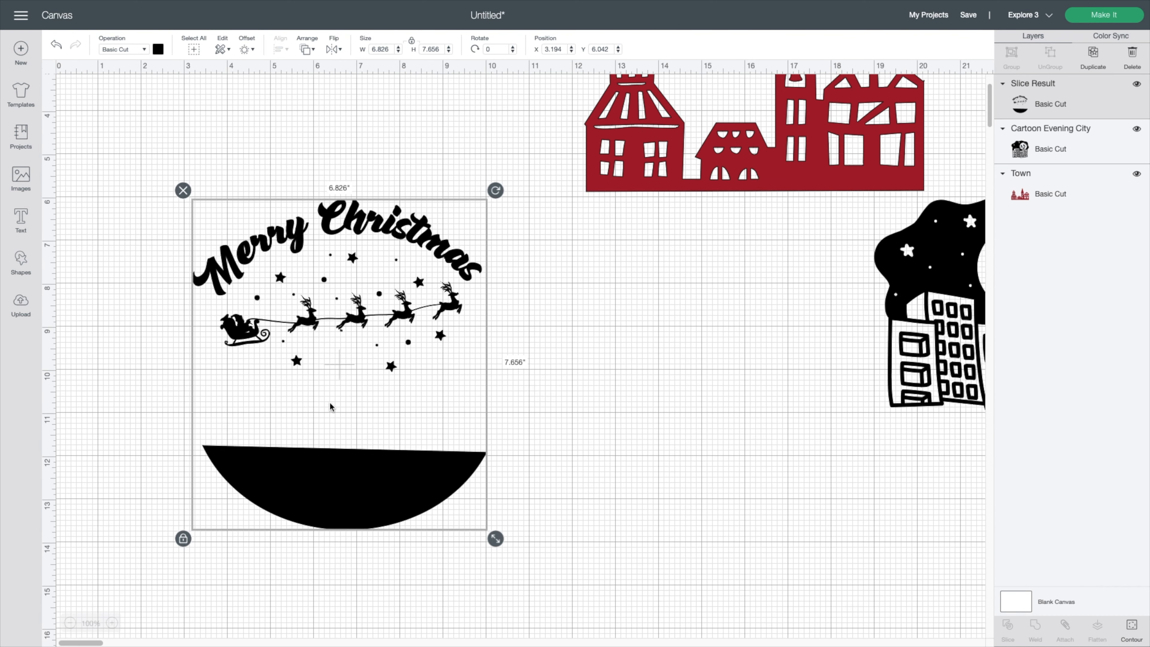
# - Open Contour for the treeless Christmas design and hide the four larger round dots around the sleigh
pyautogui.hscroll(1, 330, 403)
pyautogui.click(1131, 629)
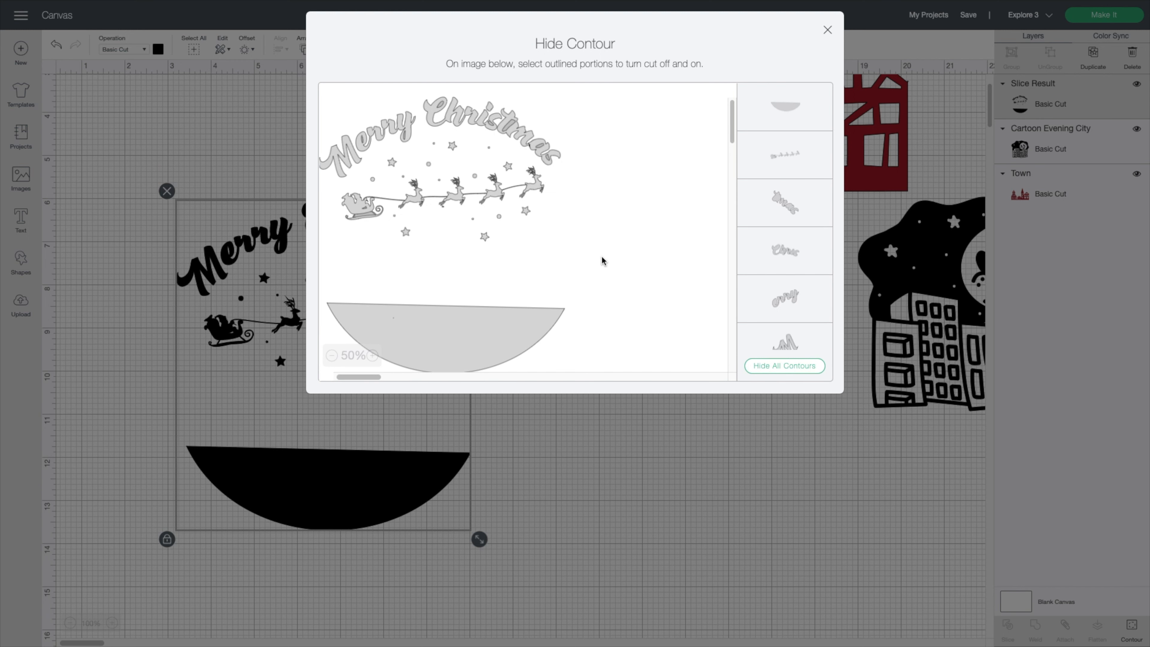
pyautogui.scroll(-5, 777, 294)
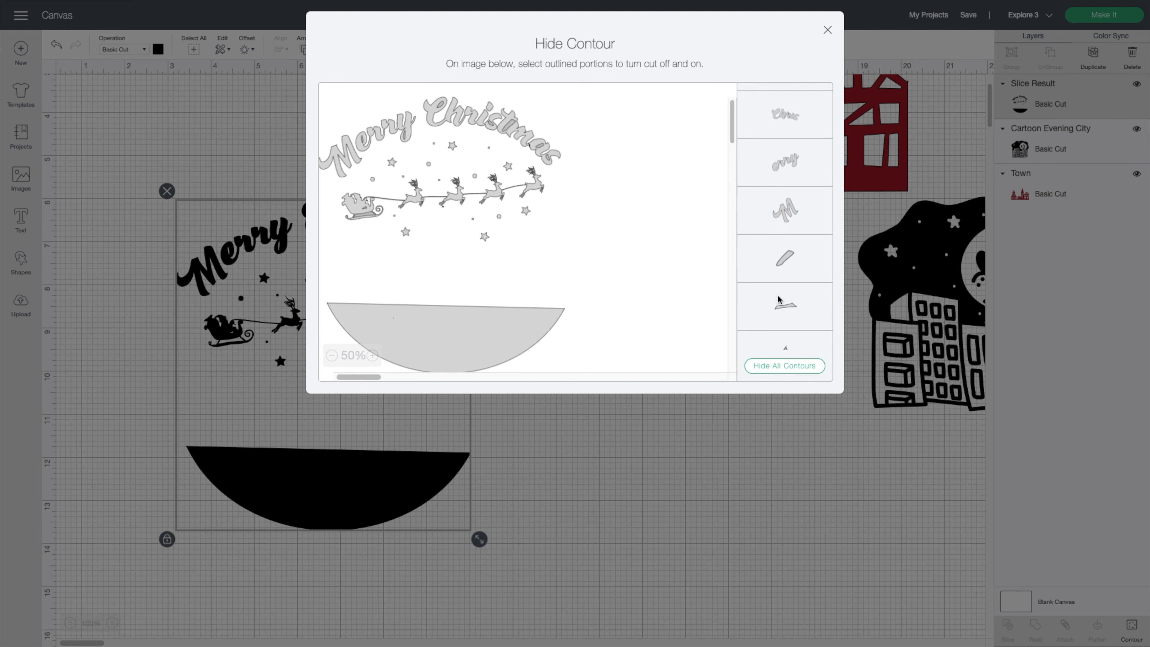
pyautogui.scroll(-3, 778, 298)
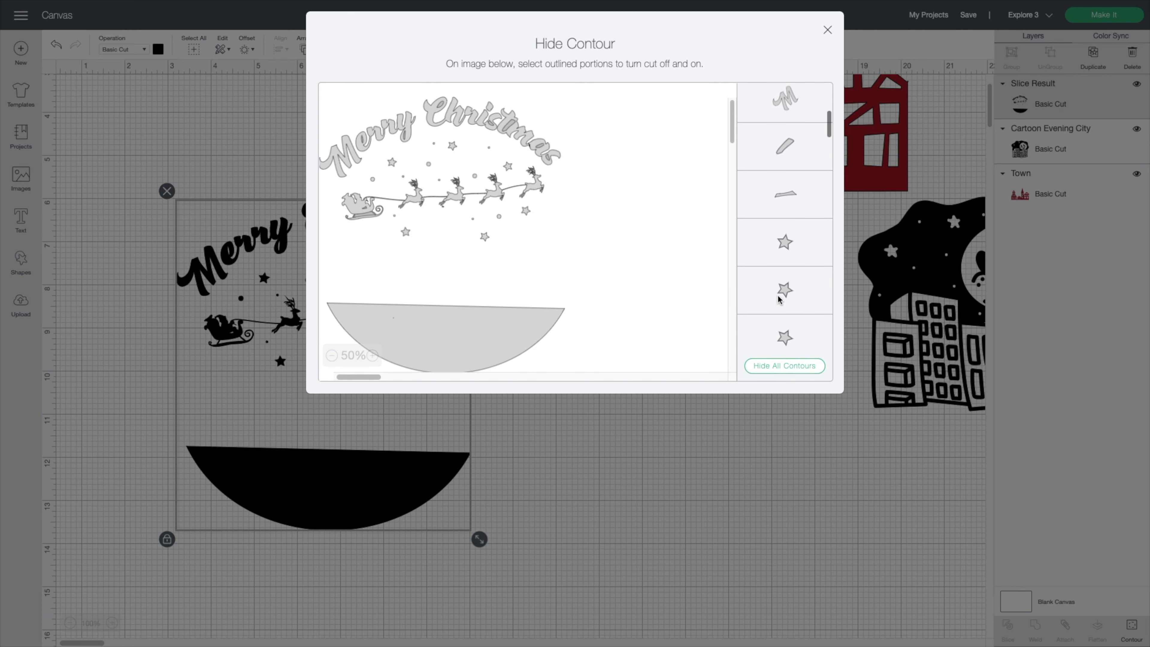
pyautogui.scroll(-10, 778, 298)
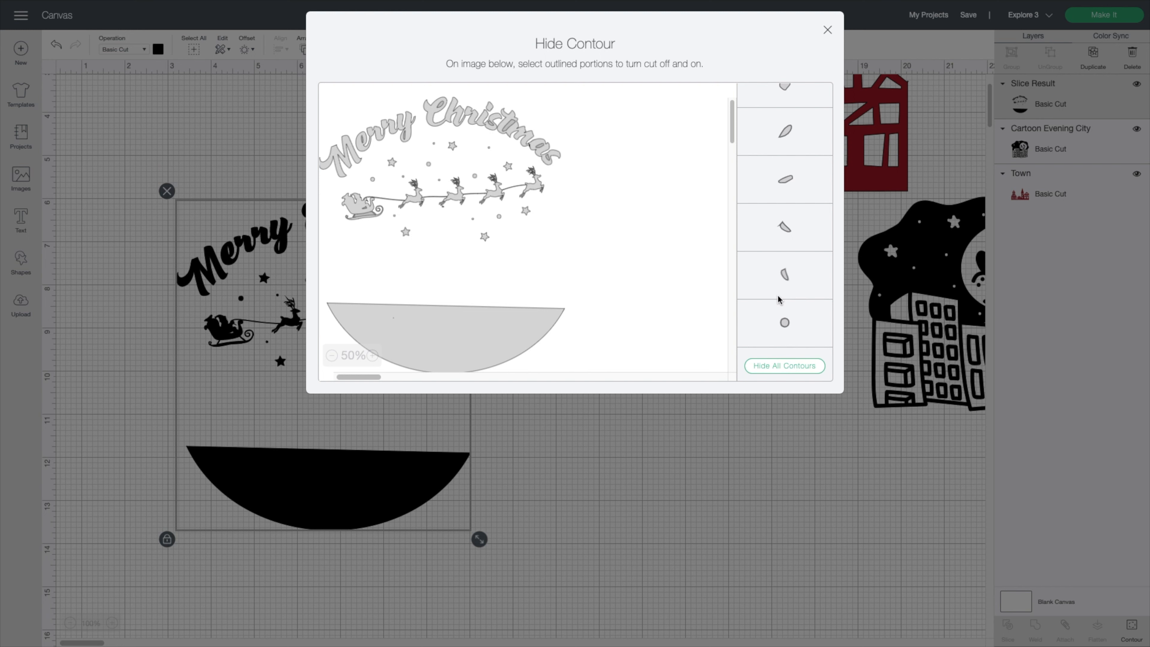
pyautogui.click(786, 322)
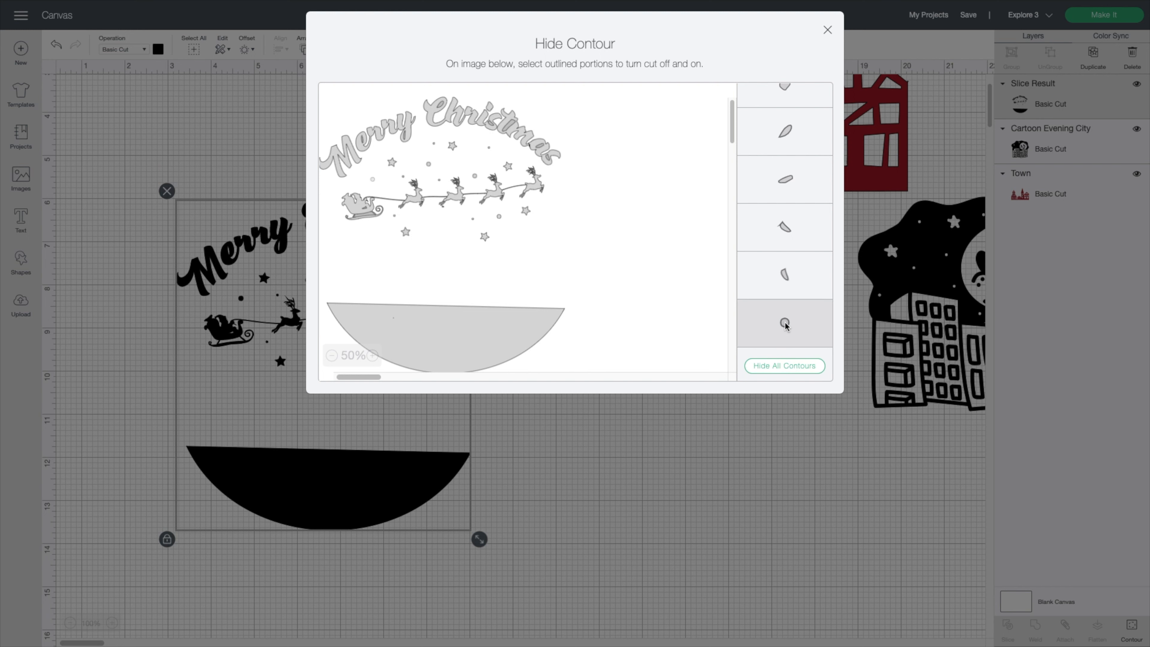
pyautogui.scroll(-2, 785, 324)
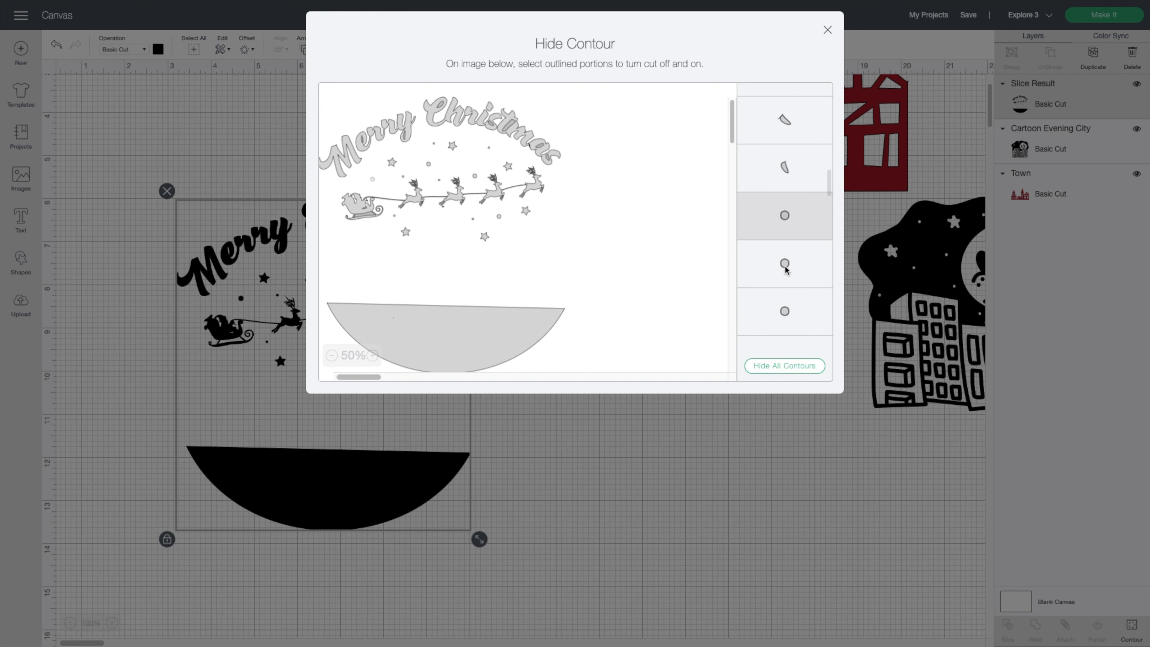
pyautogui.click(785, 265)
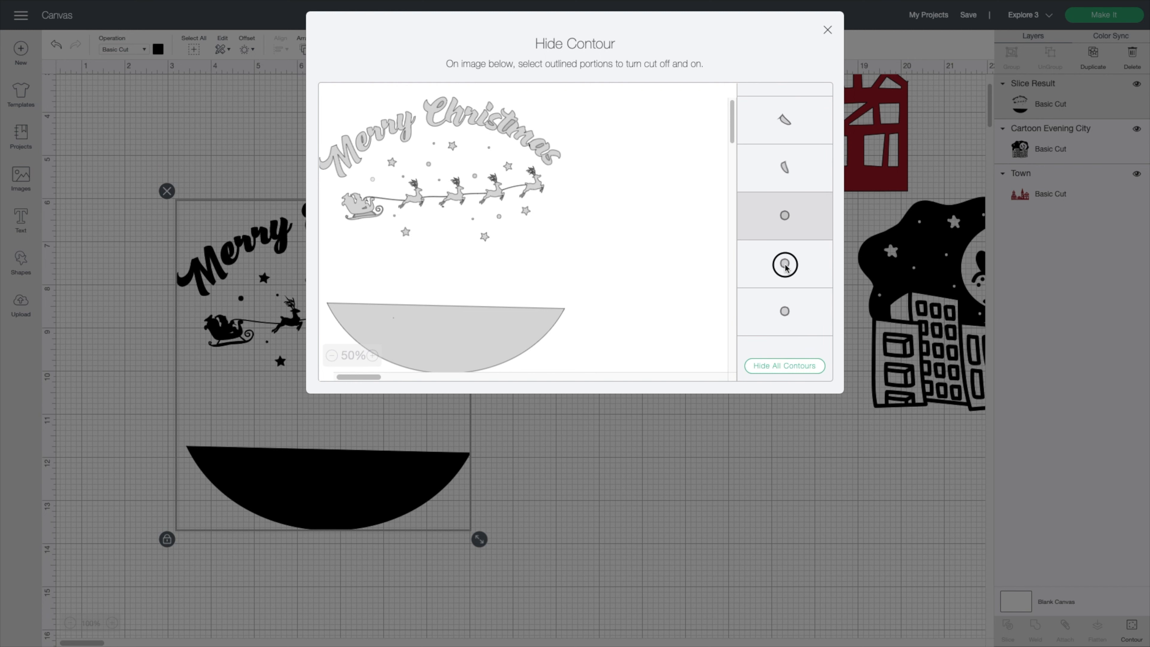
pyautogui.click(787, 314)
pyautogui.scroll(-2, 787, 315)
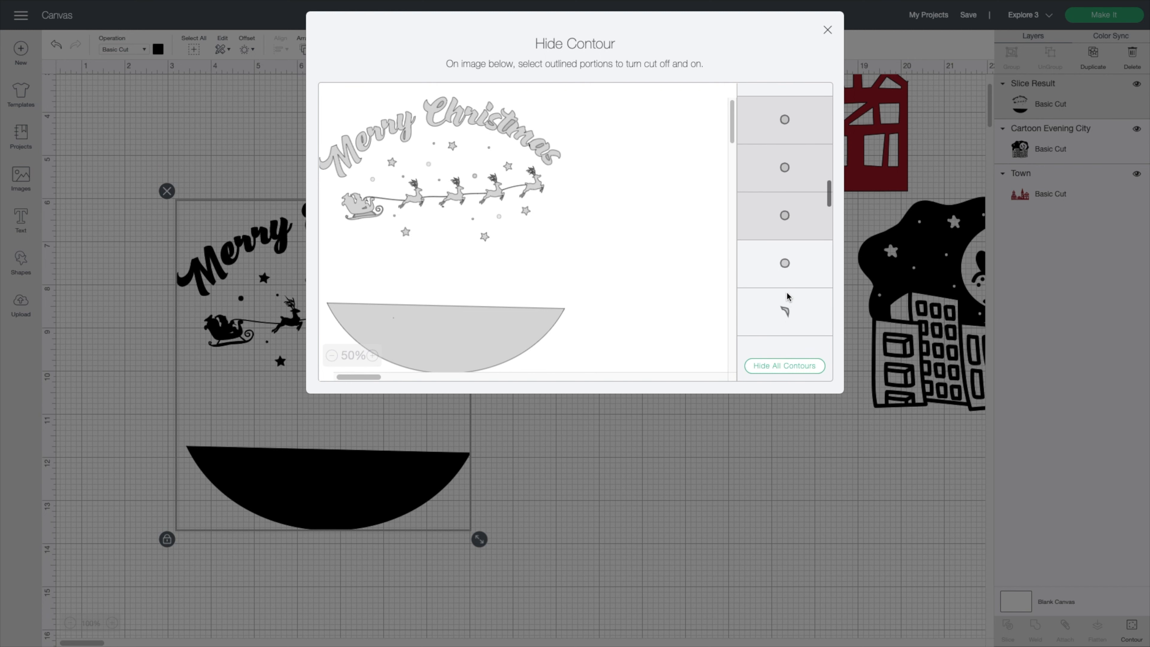
pyautogui.click(785, 268)
# - Check which part the first small curved contour belongs to, and hide the thin upright sliver contour following it
pyautogui.scroll(-2, 786, 271)
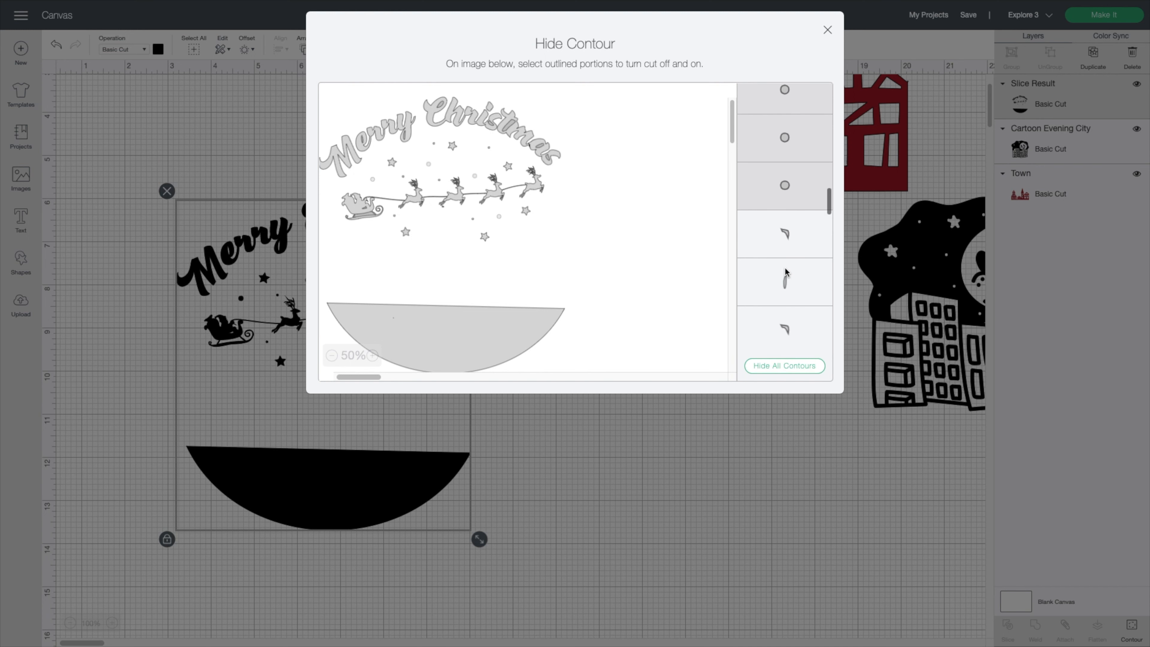
pyautogui.click(786, 233)
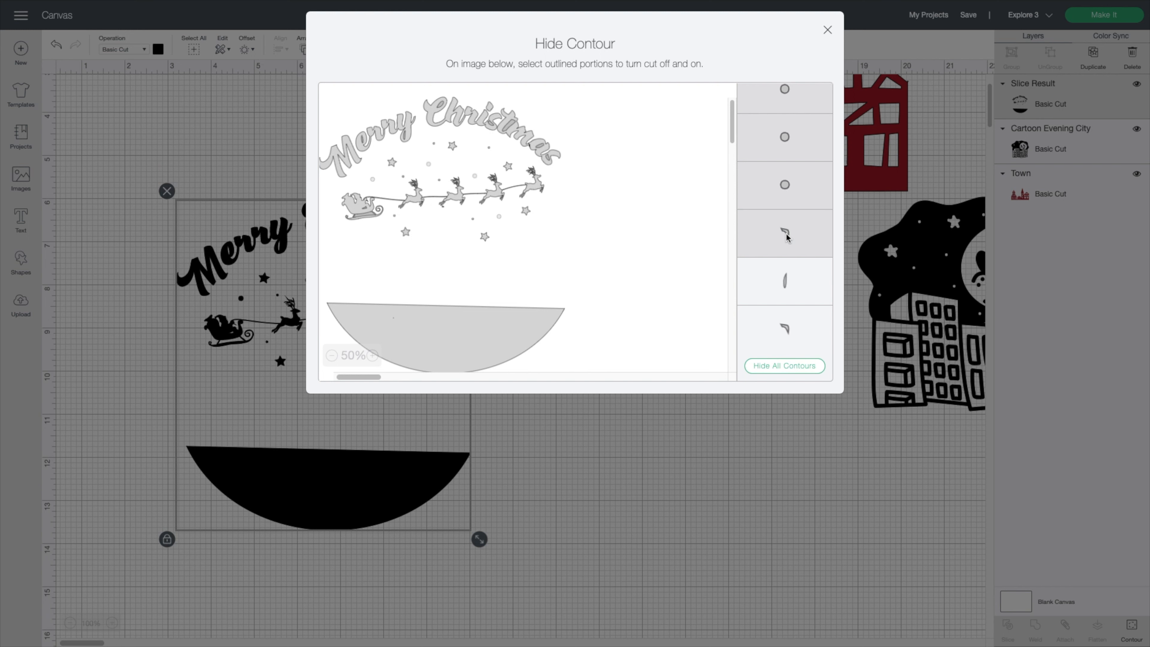
pyautogui.click(787, 233)
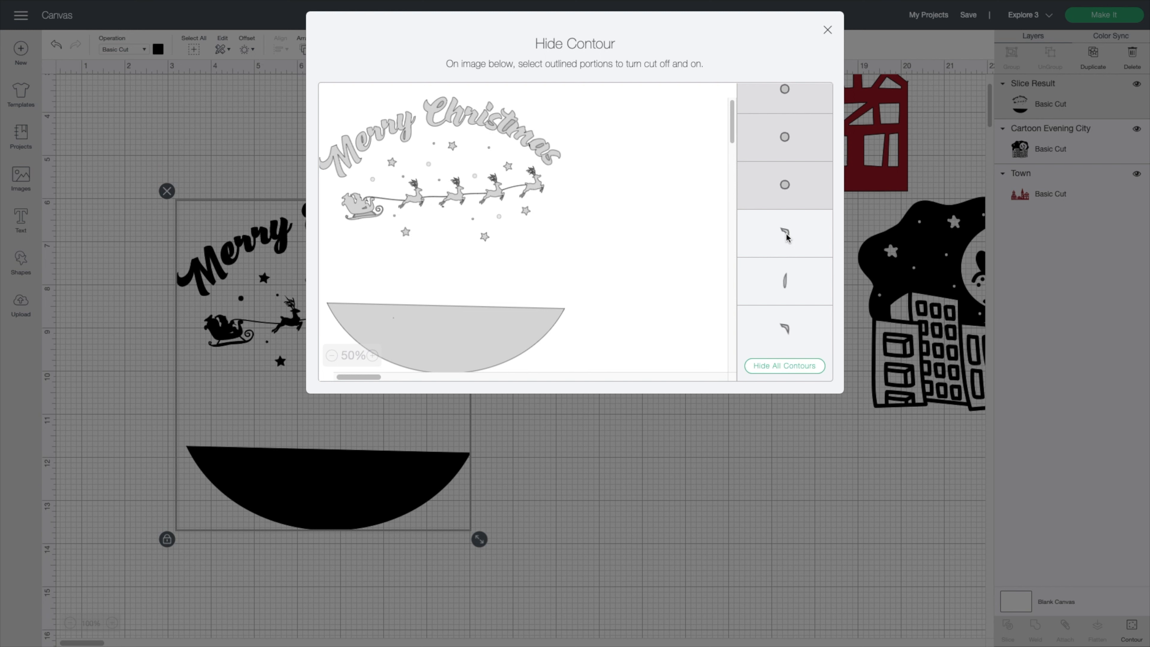
pyautogui.click(787, 233)
pyautogui.click(786, 233)
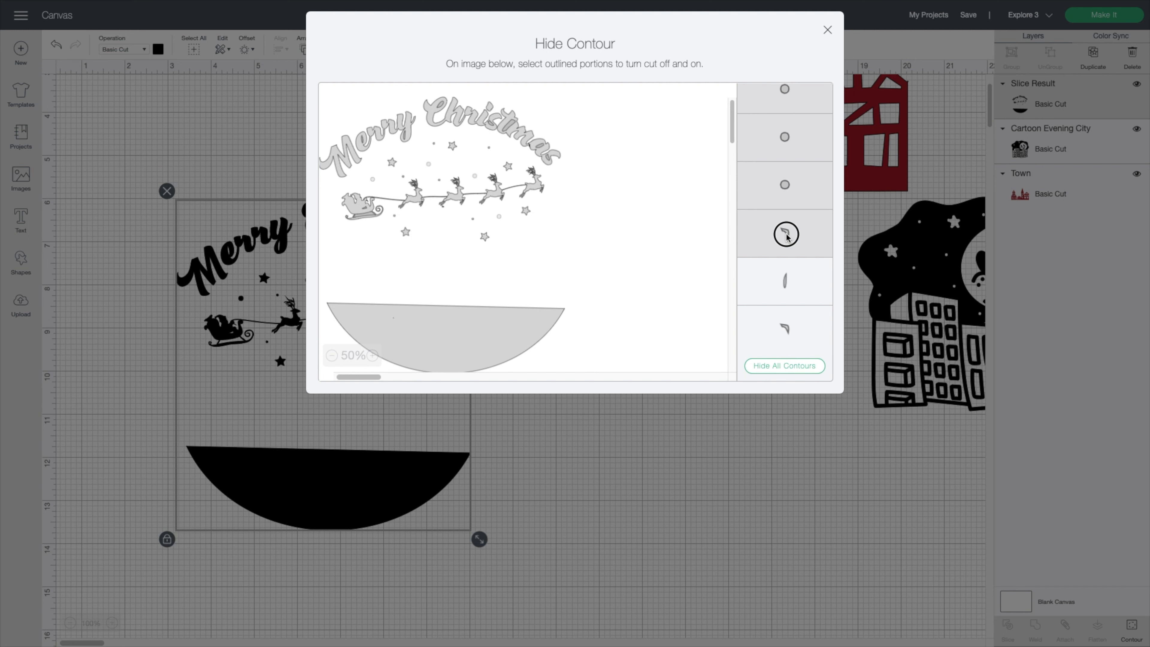
pyautogui.click(785, 281)
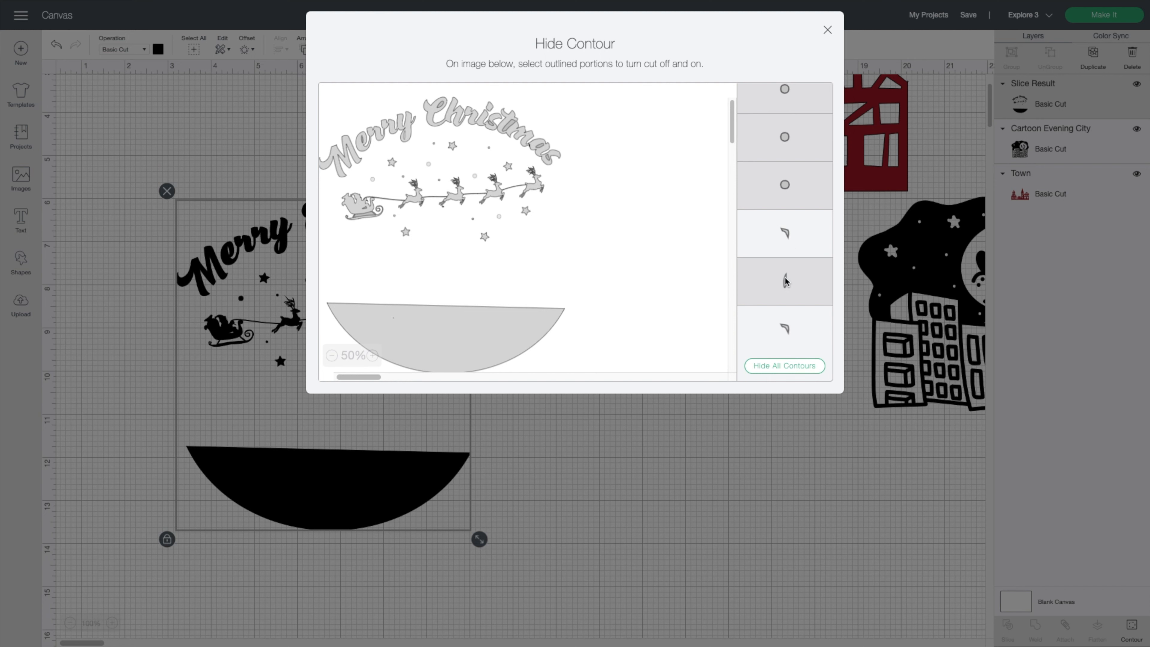
# - Check where the next two curved contours sit in the design by hiding and restoring each one
pyautogui.click(784, 329)
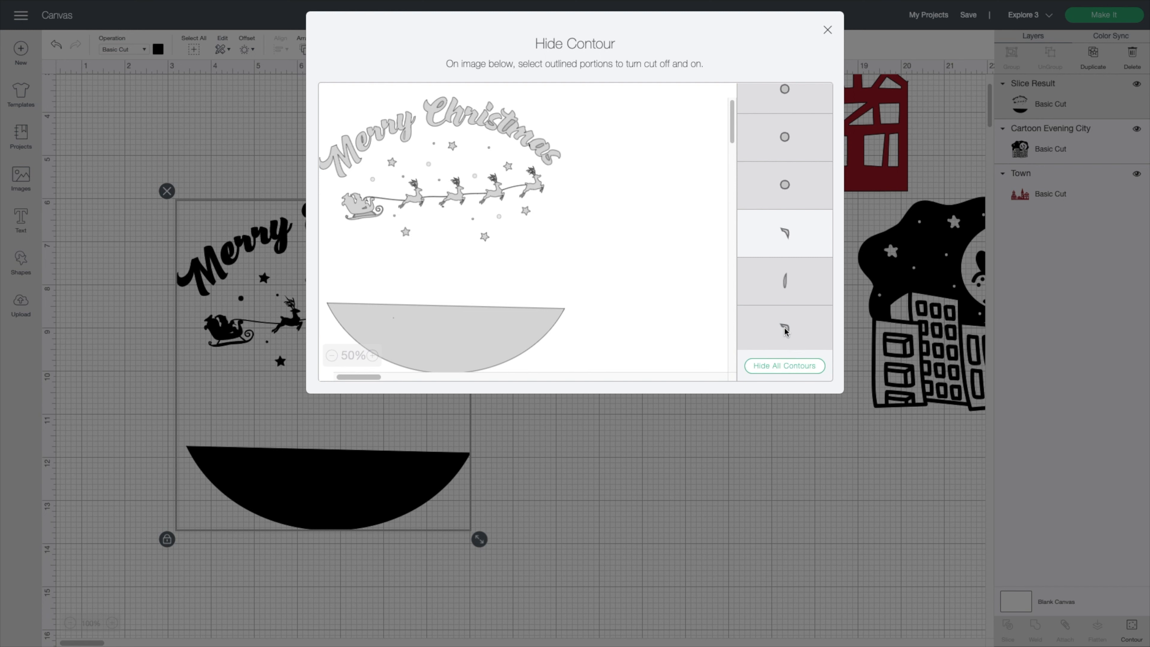
pyautogui.click(785, 329)
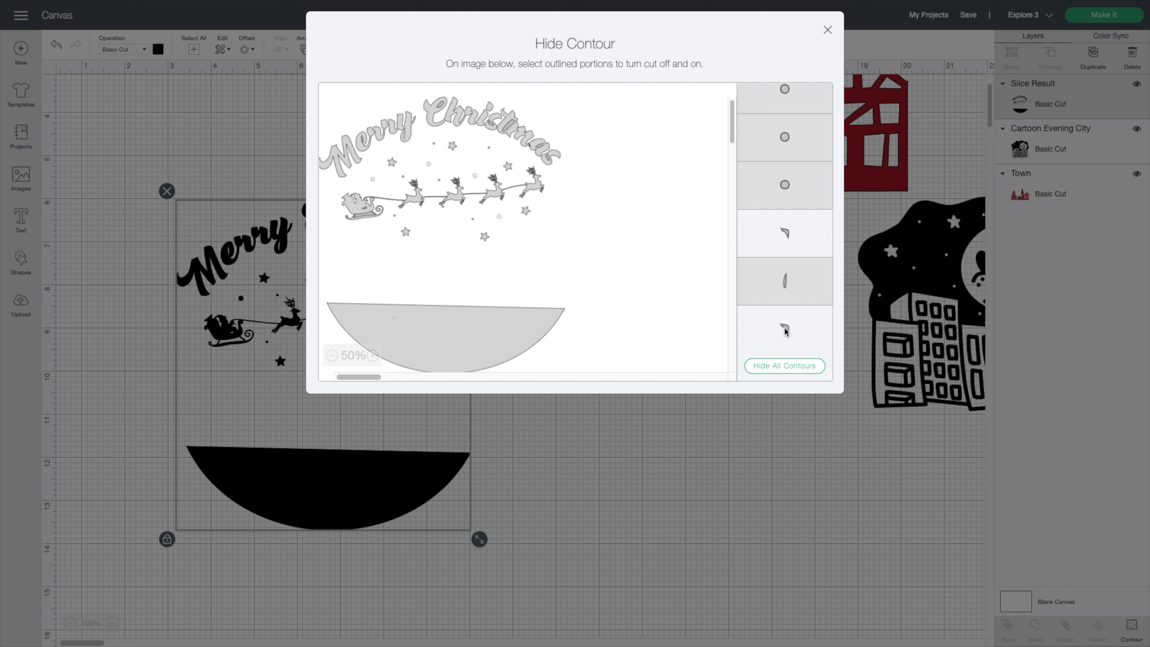
pyautogui.click(784, 327)
pyautogui.click(784, 328)
pyautogui.click(784, 328)
pyautogui.click(785, 330)
pyautogui.scroll(-2, 784, 327)
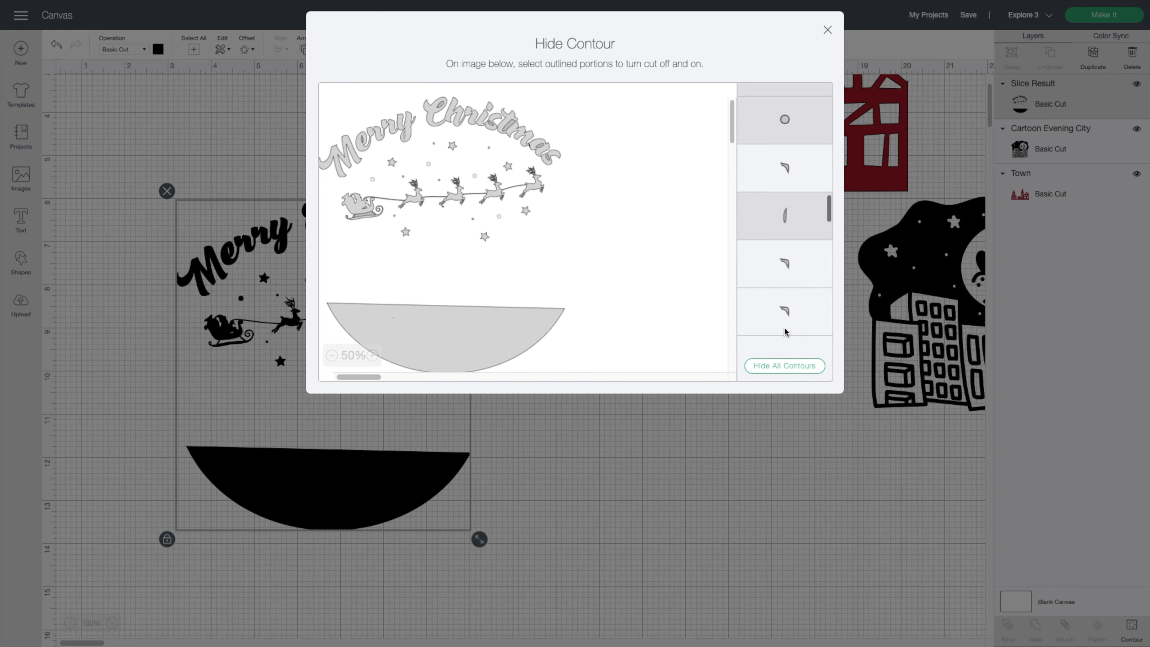
pyautogui.click(787, 310)
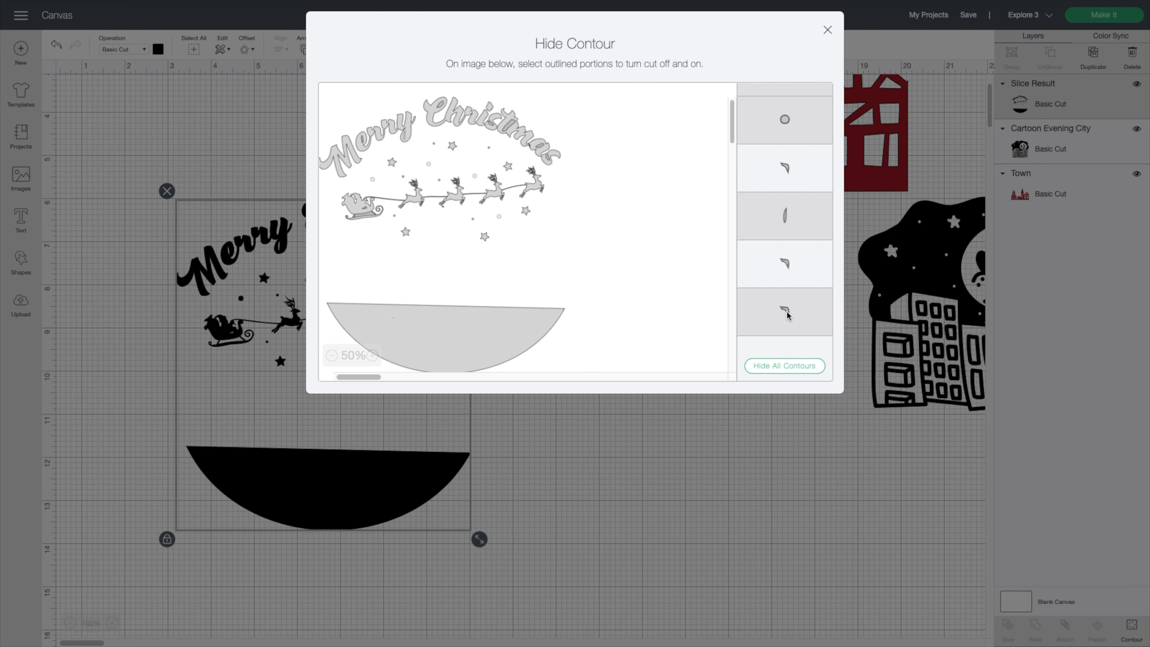
pyautogui.click(786, 311)
pyautogui.click(787, 311)
pyautogui.click(787, 311)
# - Hide the small wedge contour, the four leaf-shaped contours after it, and the first flat pointed sliver
pyautogui.scroll(-3, 786, 310)
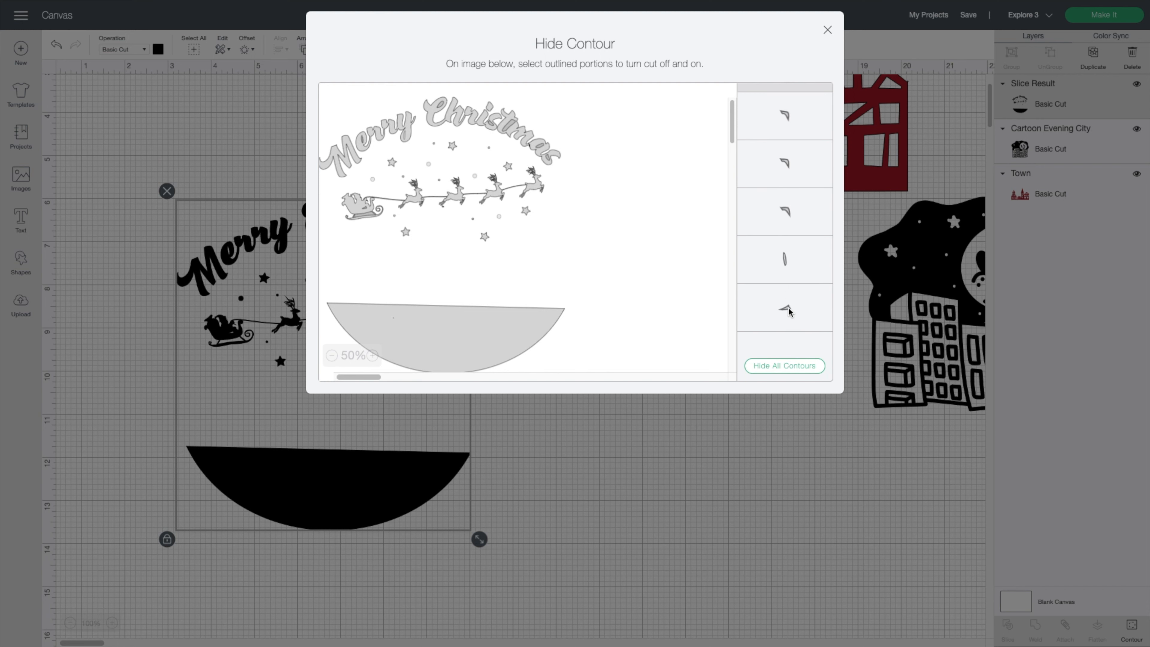
pyautogui.scroll(-5, 786, 310)
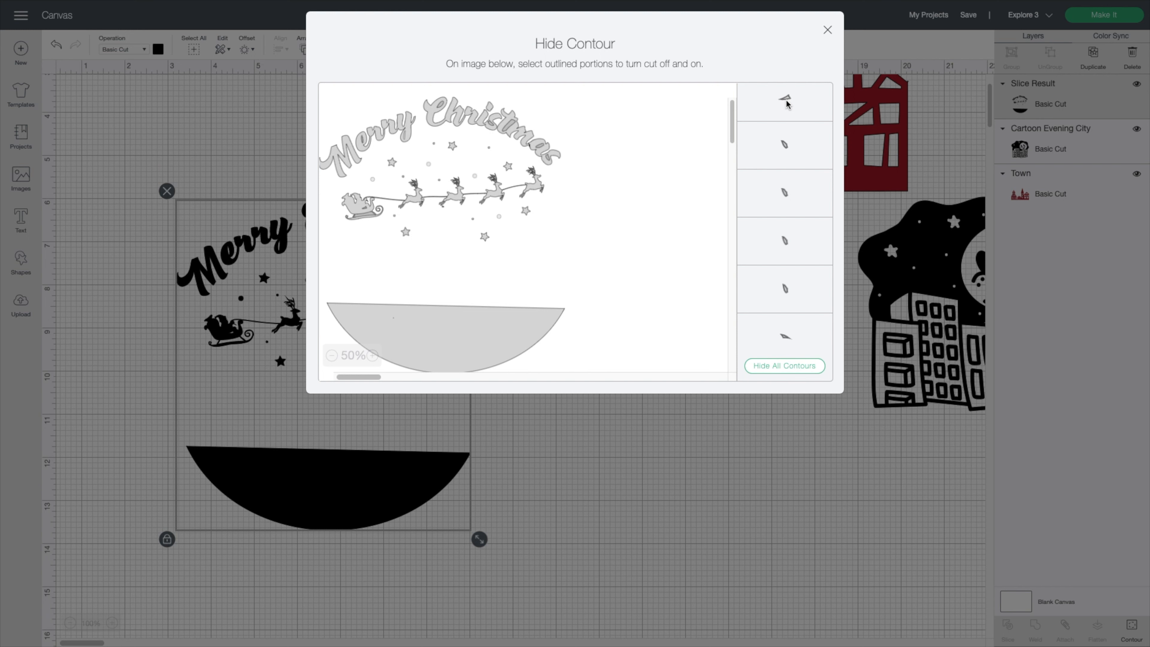
pyautogui.click(786, 104)
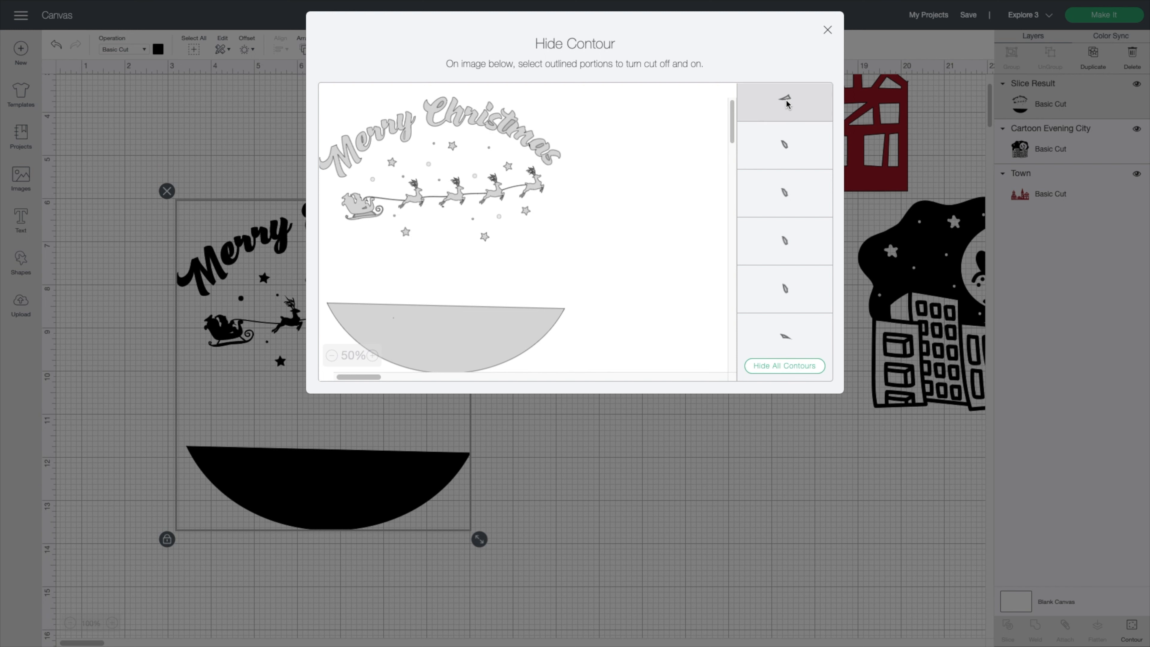
pyautogui.click(786, 150)
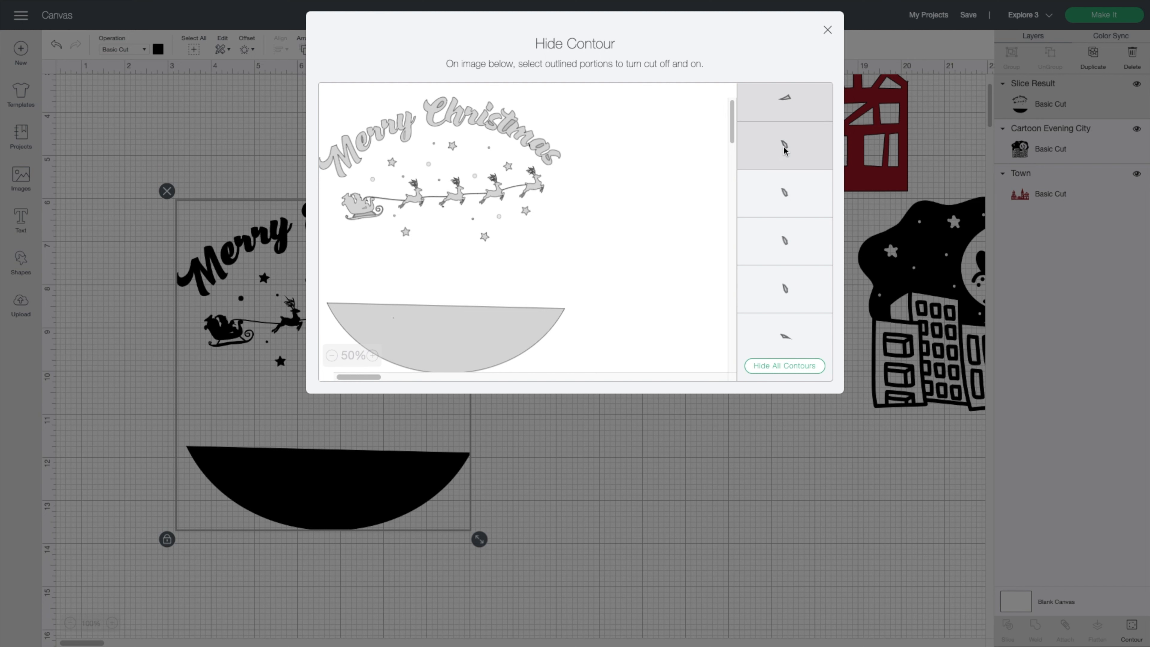
pyautogui.click(788, 190)
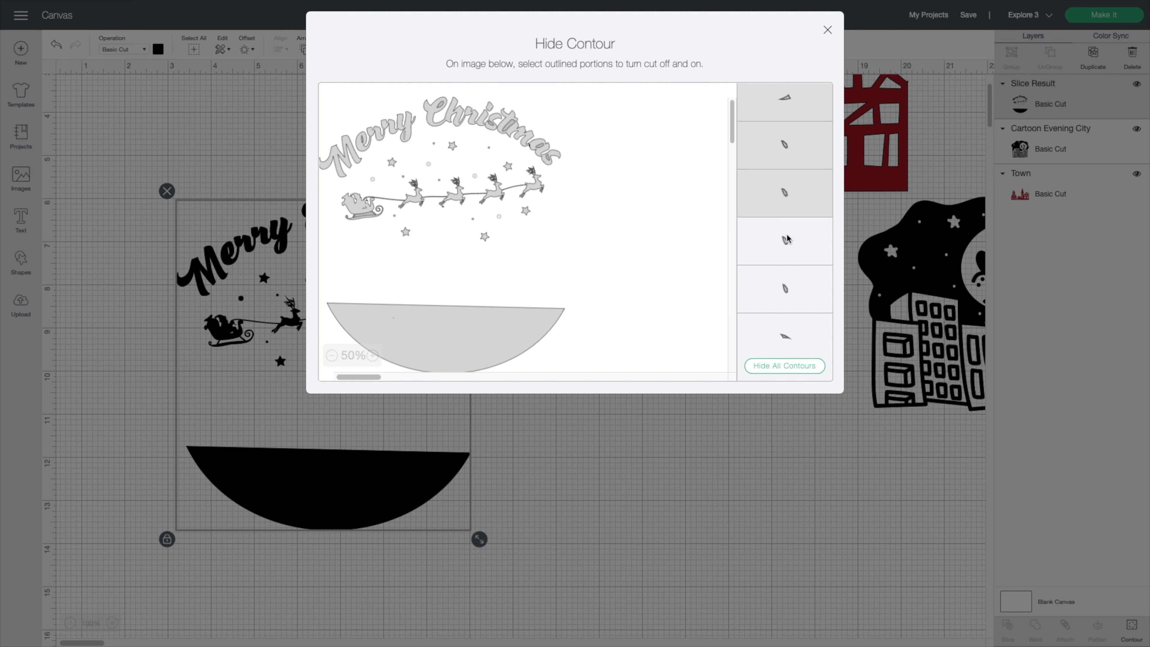
pyautogui.click(786, 248)
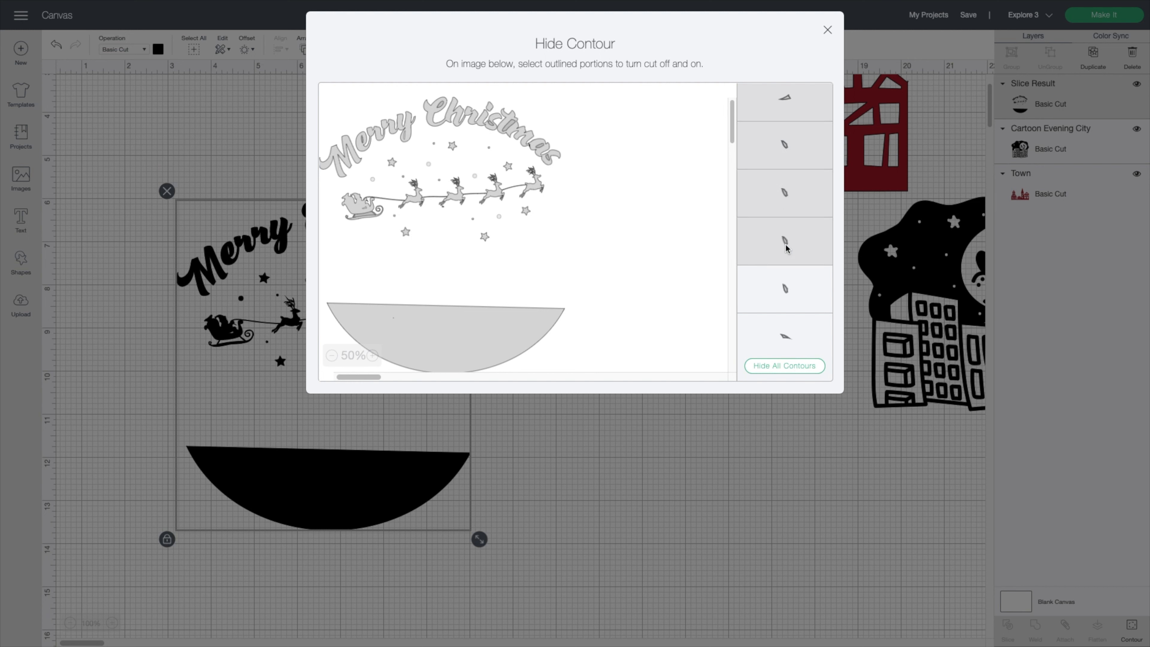
pyautogui.click(787, 281)
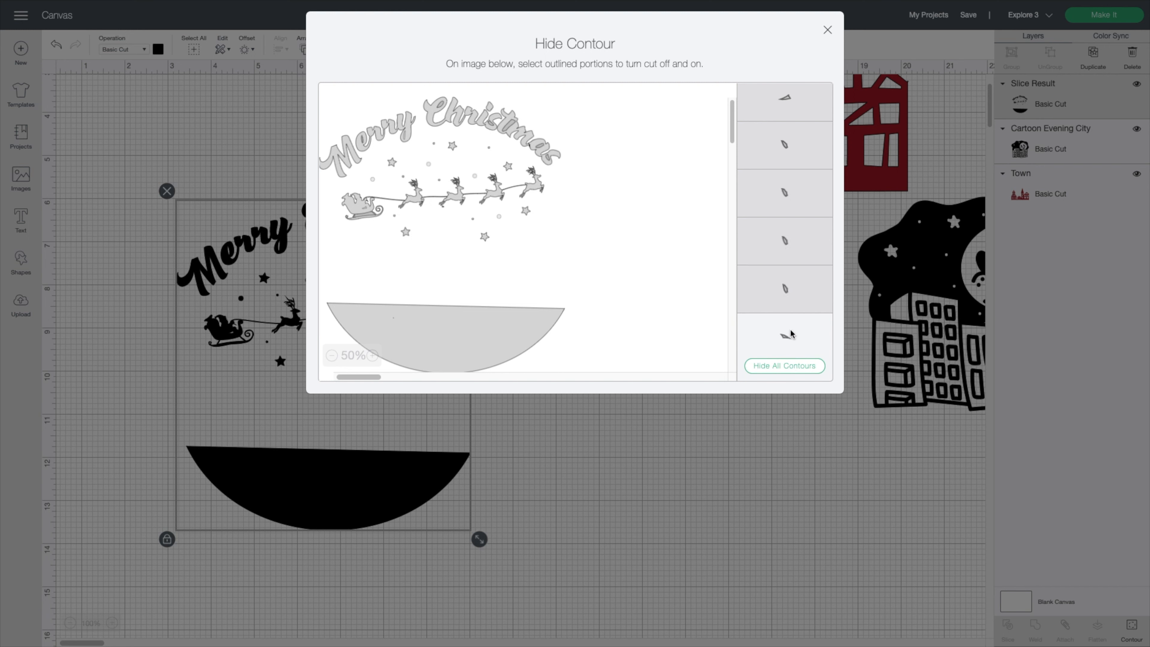
pyautogui.click(789, 336)
# - Hide the first three tiny round dots and the three flat pointed slivers listed just before them
pyautogui.scroll(-5, 790, 338)
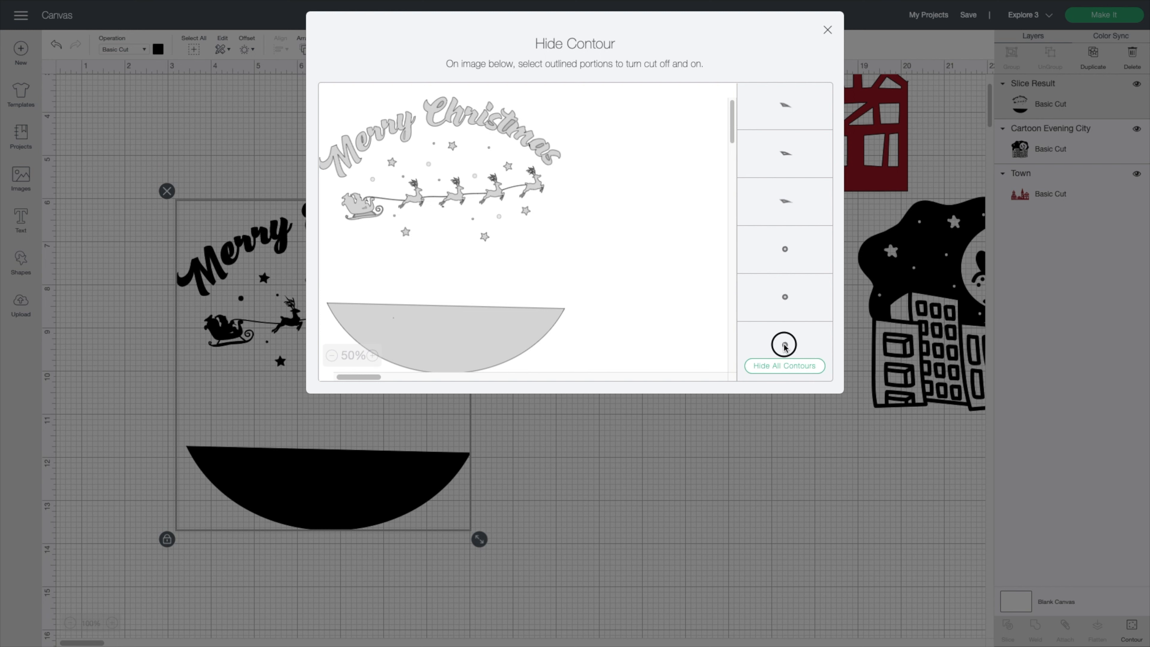
pyautogui.click(786, 341)
pyautogui.click(786, 297)
pyautogui.click(783, 249)
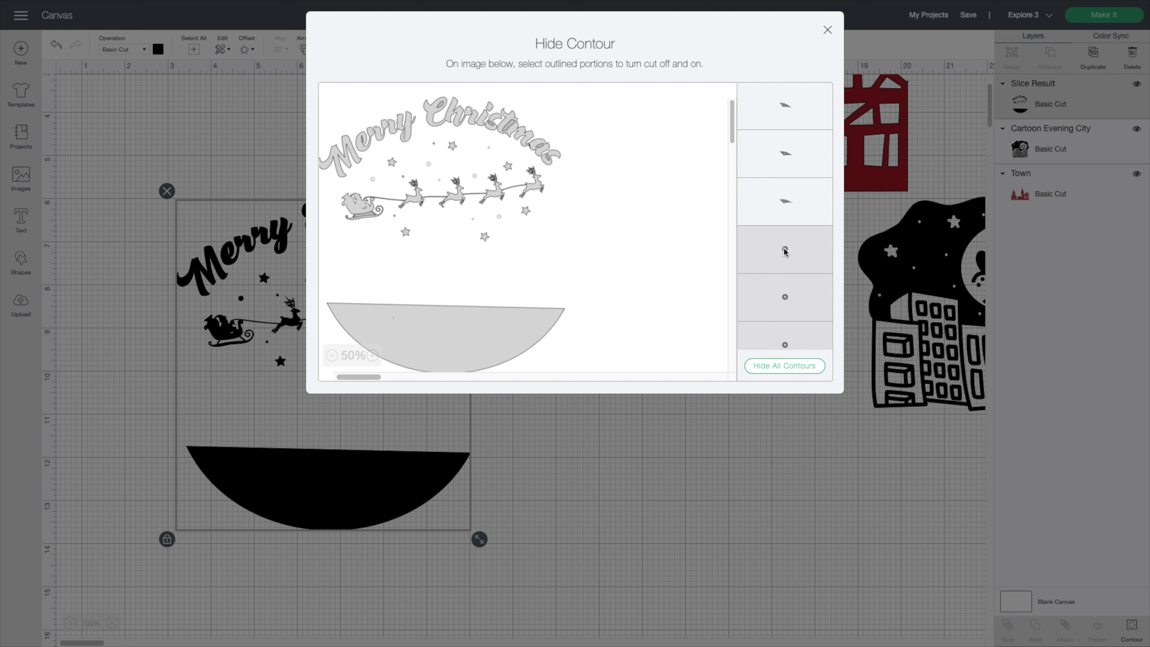
pyautogui.click(788, 205)
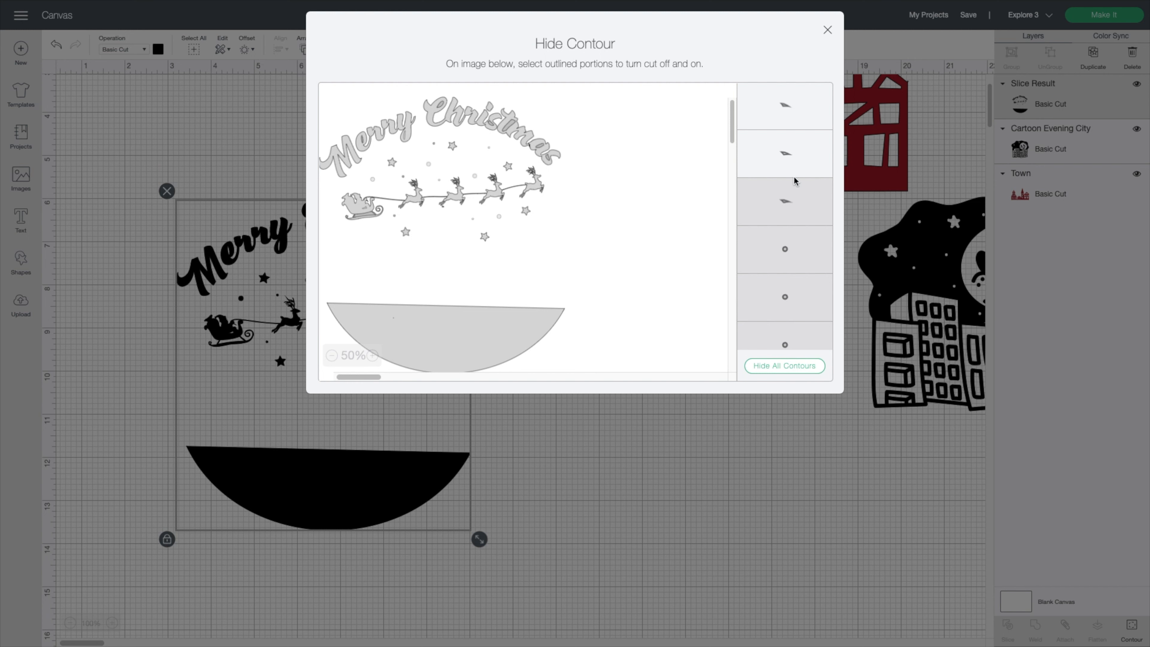
pyautogui.click(789, 163)
pyautogui.click(792, 115)
# - Hide the remaining tiny round dots that follow in the contour list
pyautogui.scroll(-1, 801, 219)
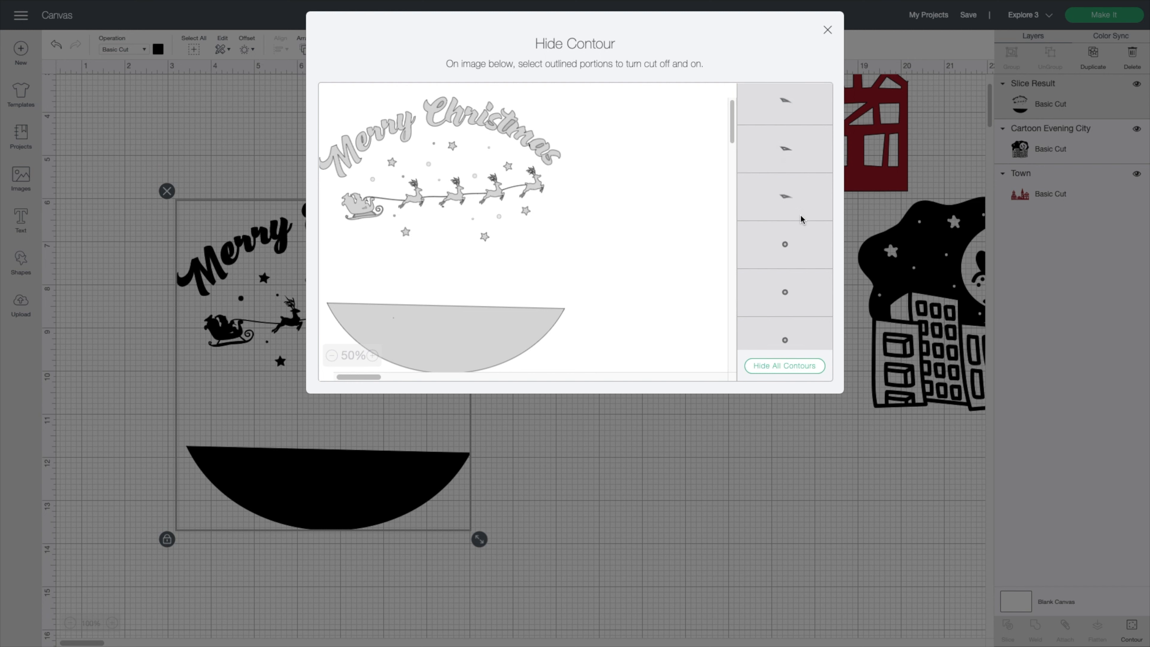
pyautogui.scroll(-3, 801, 220)
pyautogui.click(787, 214)
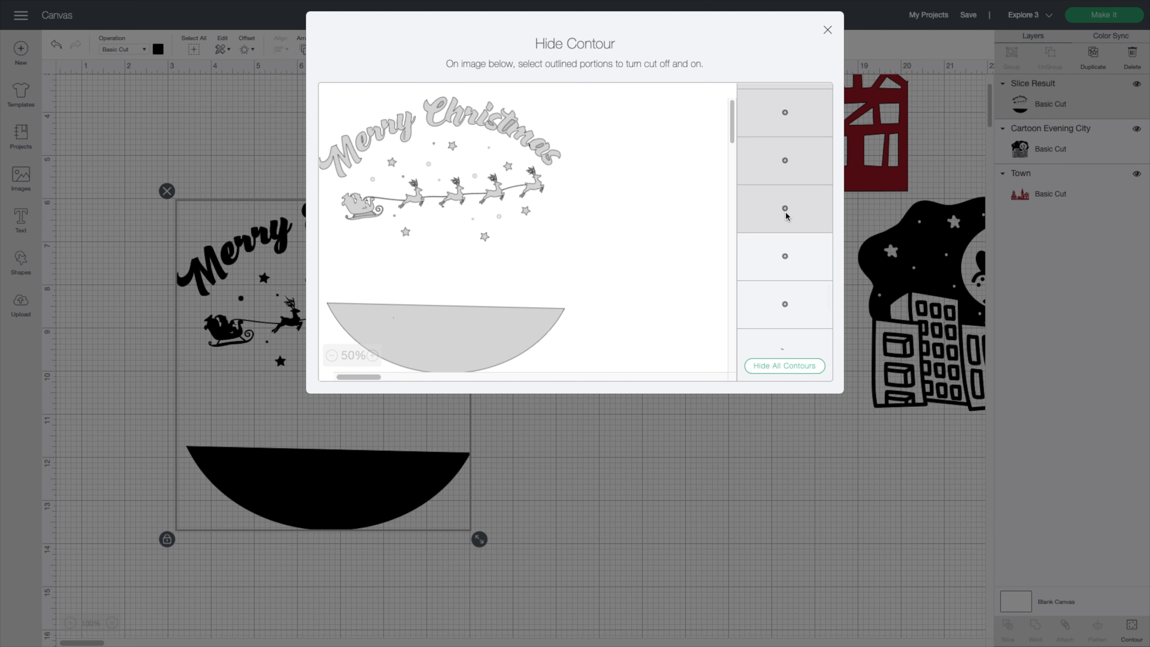
pyautogui.click(787, 259)
pyautogui.click(793, 313)
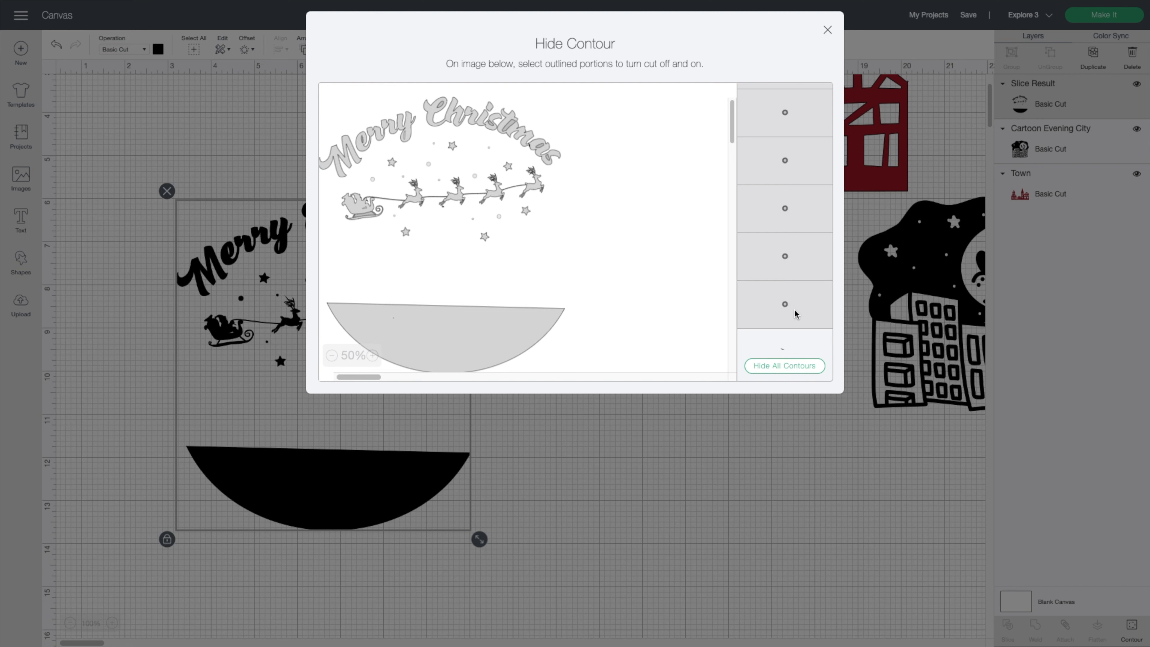
# - Hide the remaining pointed slivers and tiny specks near the end of the contour list, and close Hide Contour
pyautogui.scroll(-3, 796, 314)
pyautogui.scroll(-3, 795, 314)
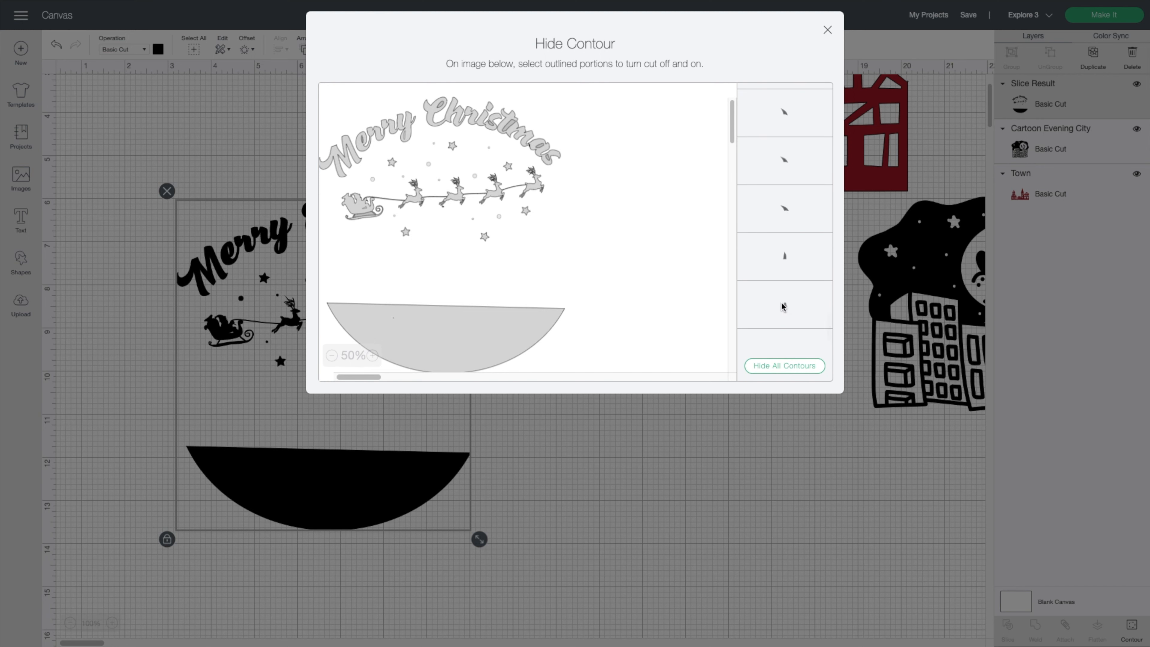
pyautogui.click(786, 308)
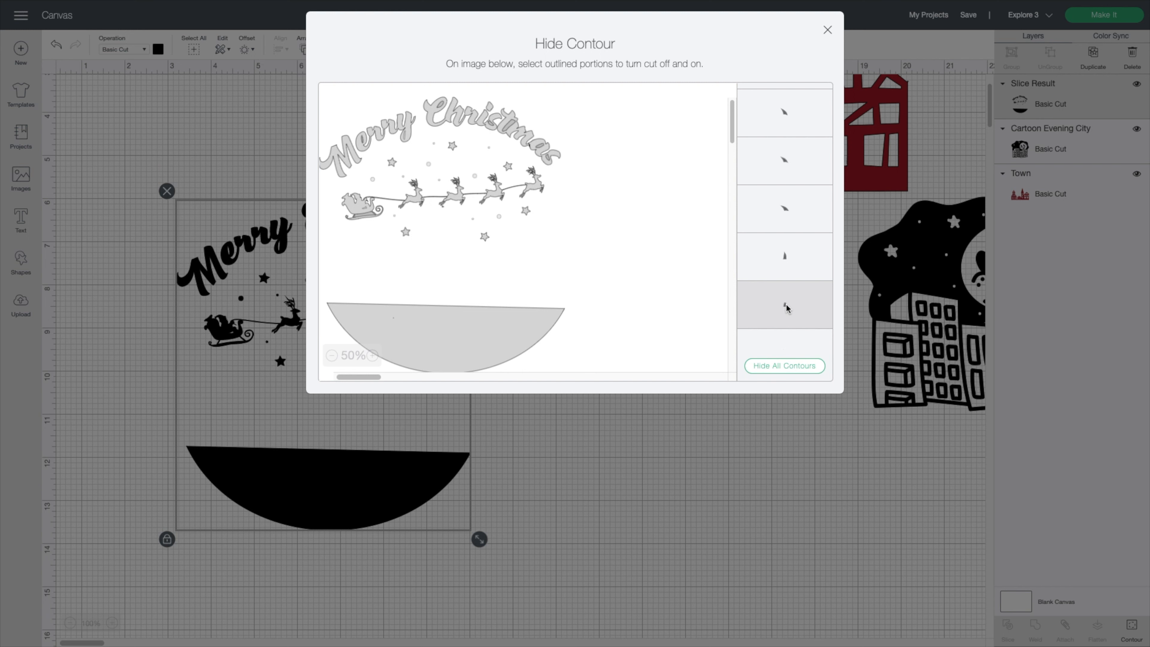
pyautogui.click(786, 259)
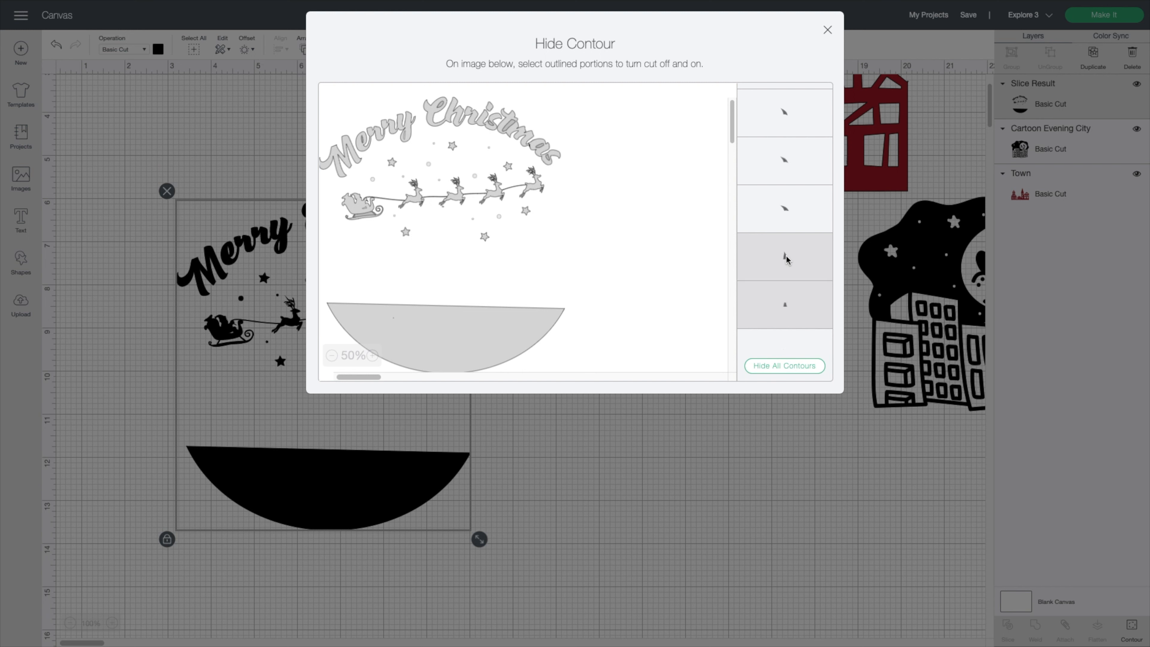
pyautogui.click(787, 209)
pyautogui.click(785, 166)
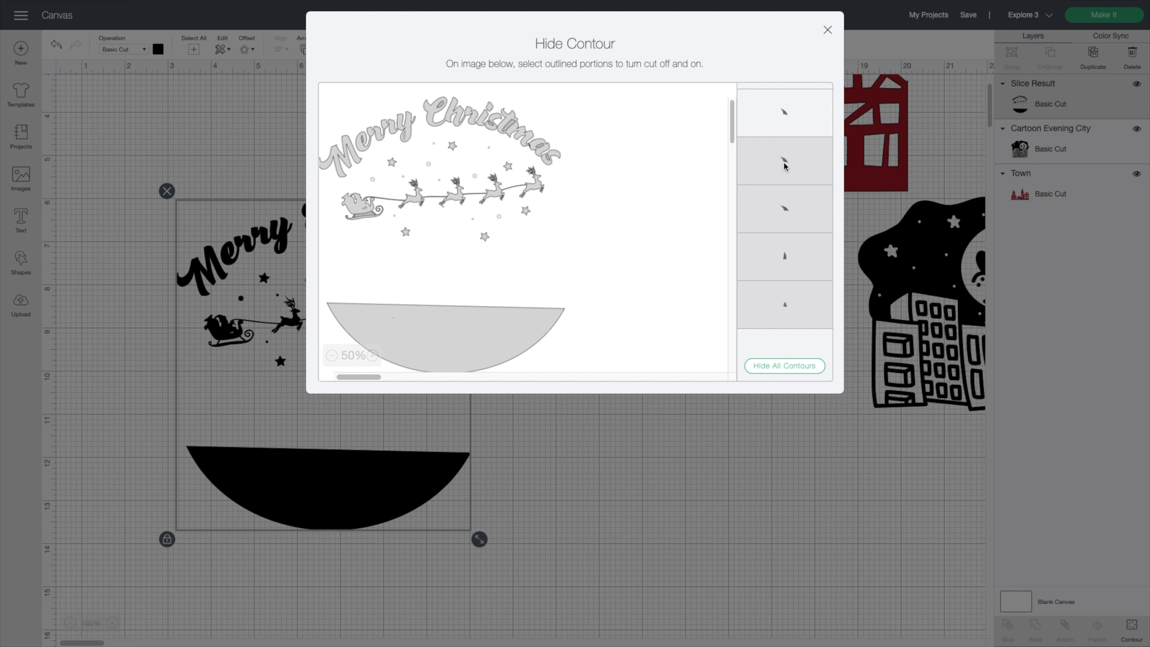
pyautogui.click(785, 114)
pyautogui.scroll(3, 784, 115)
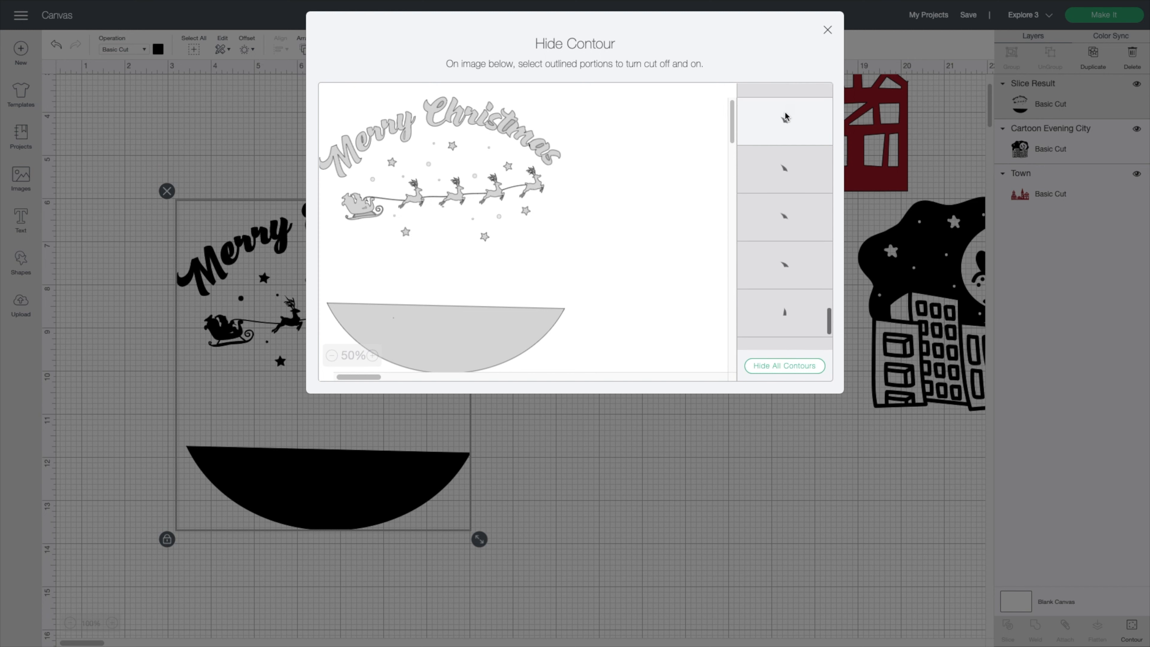
pyautogui.click(785, 240)
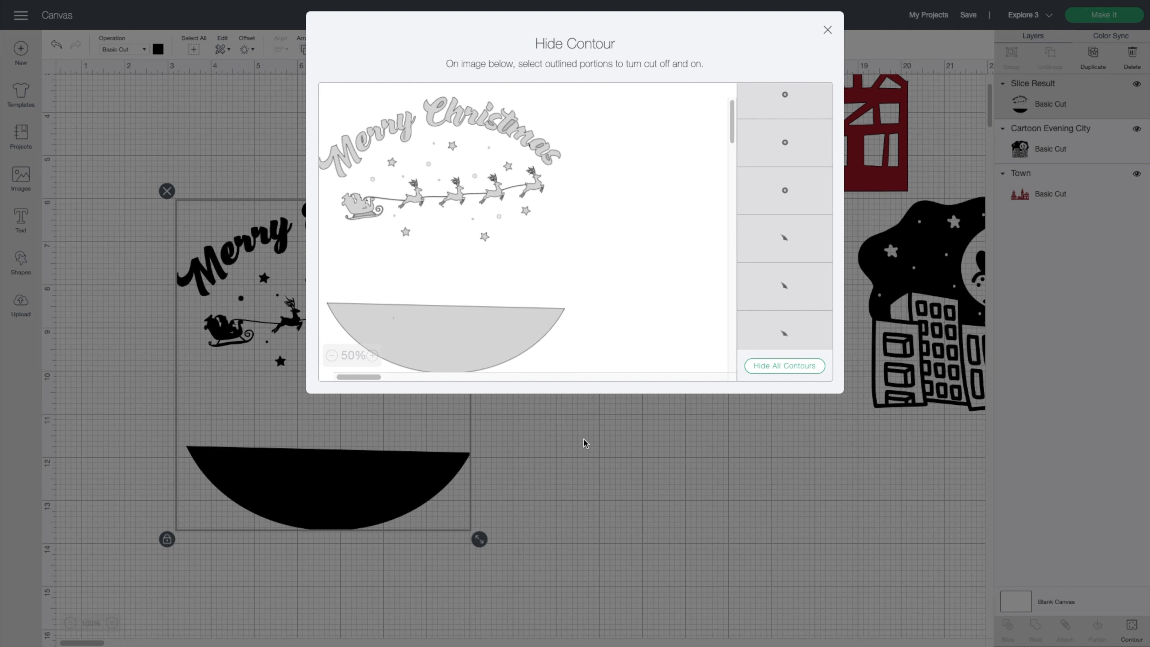
pyautogui.click(828, 31)
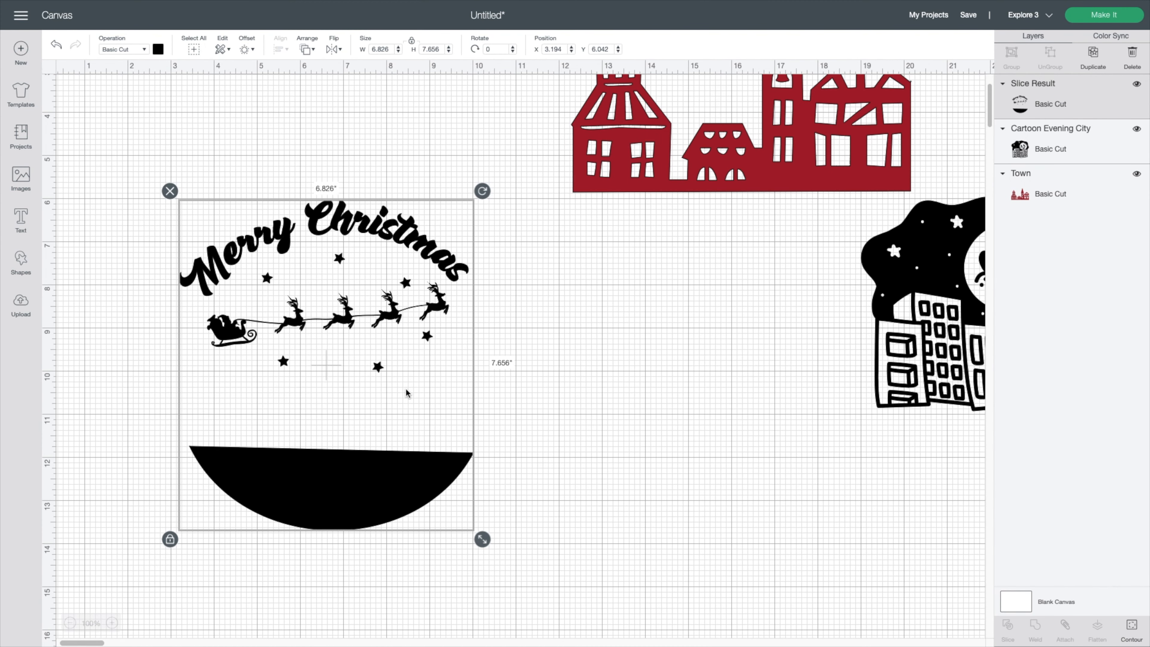
# - Inspect the lettering, sleigh, reindeer and stars at 175% zoom for leftover specks, and return to 100% zoom
pyautogui.hscroll(-1, 407, 390)
pyautogui.hscroll(2, 407, 394)
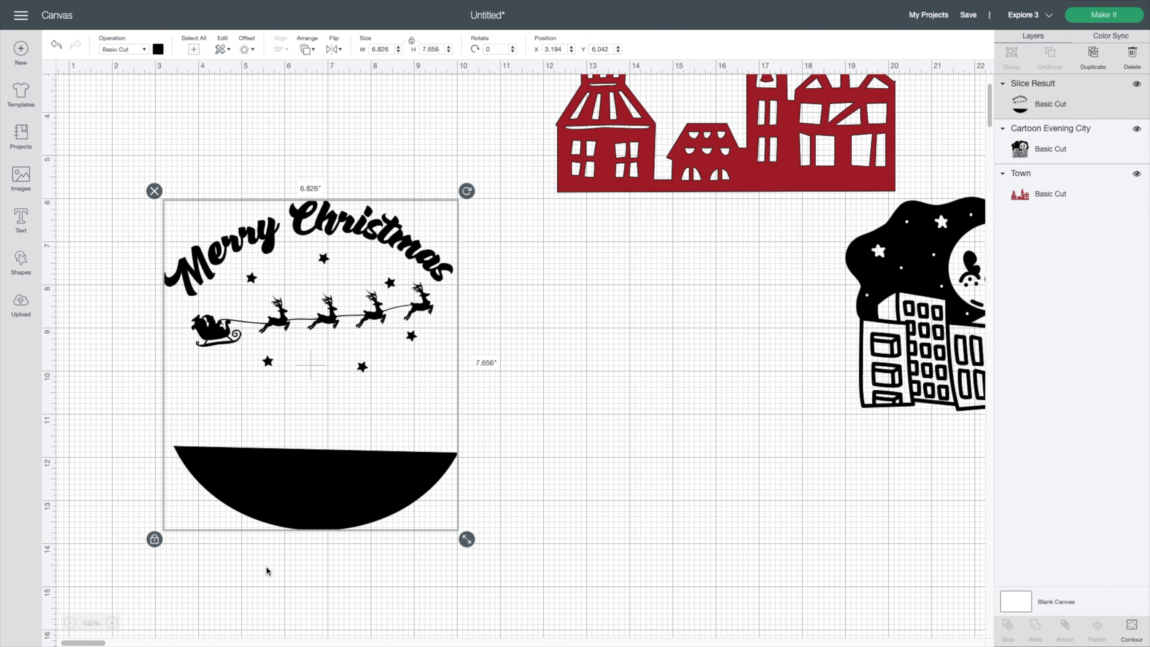
pyautogui.click(111, 623)
pyautogui.click(112, 623)
pyautogui.click(112, 624)
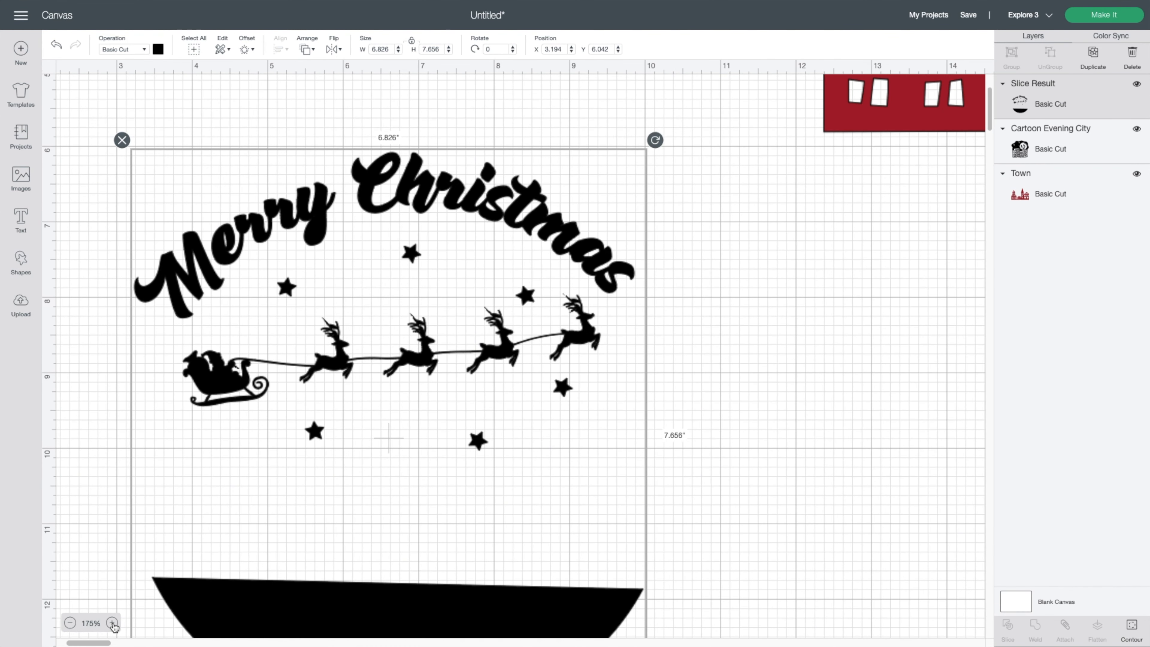
pyautogui.hscroll(2, 324, 547)
pyautogui.scroll(3, 324, 547)
pyautogui.scroll(-4, 325, 547)
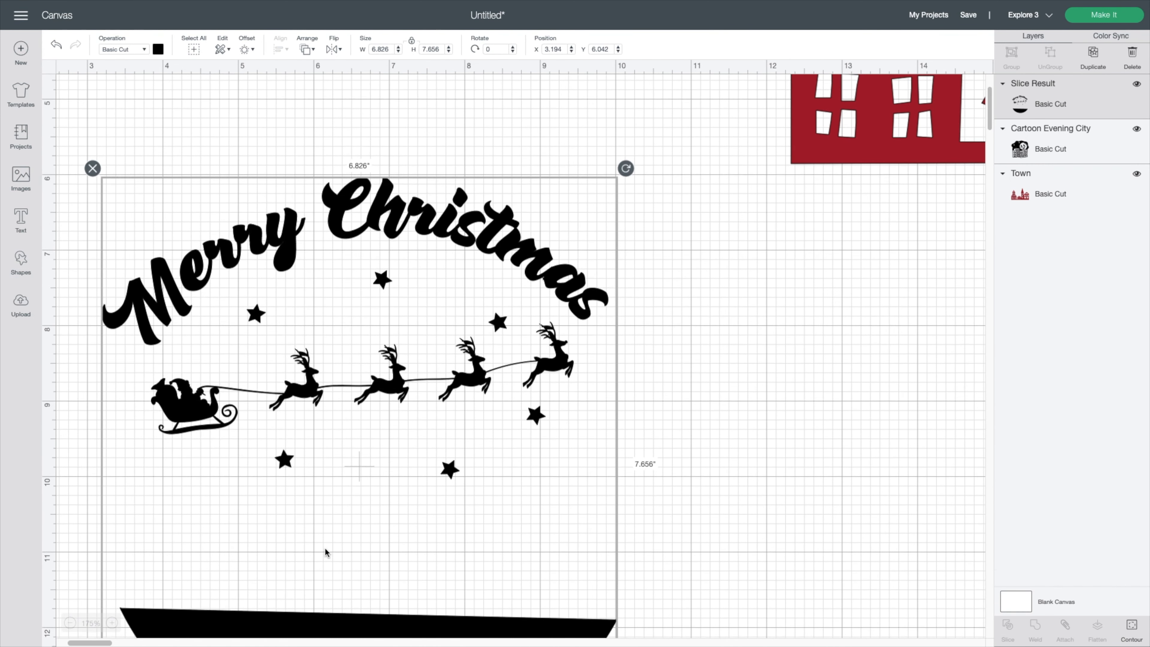
pyautogui.hscroll(1, 324, 548)
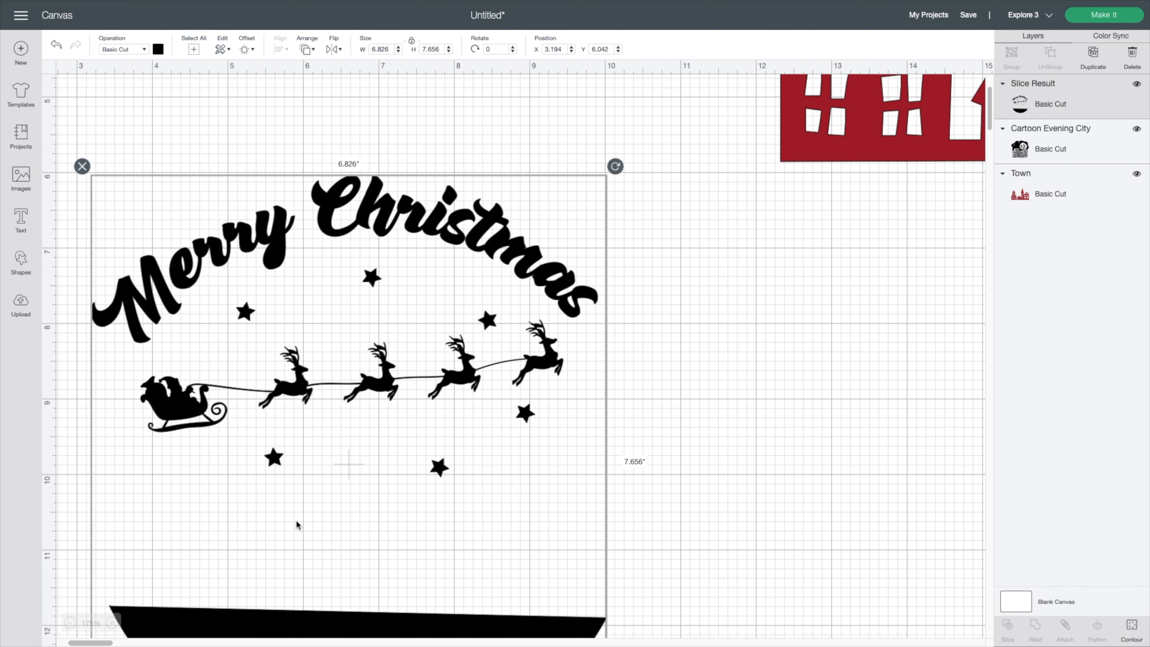
pyautogui.click(70, 624)
pyautogui.click(71, 623)
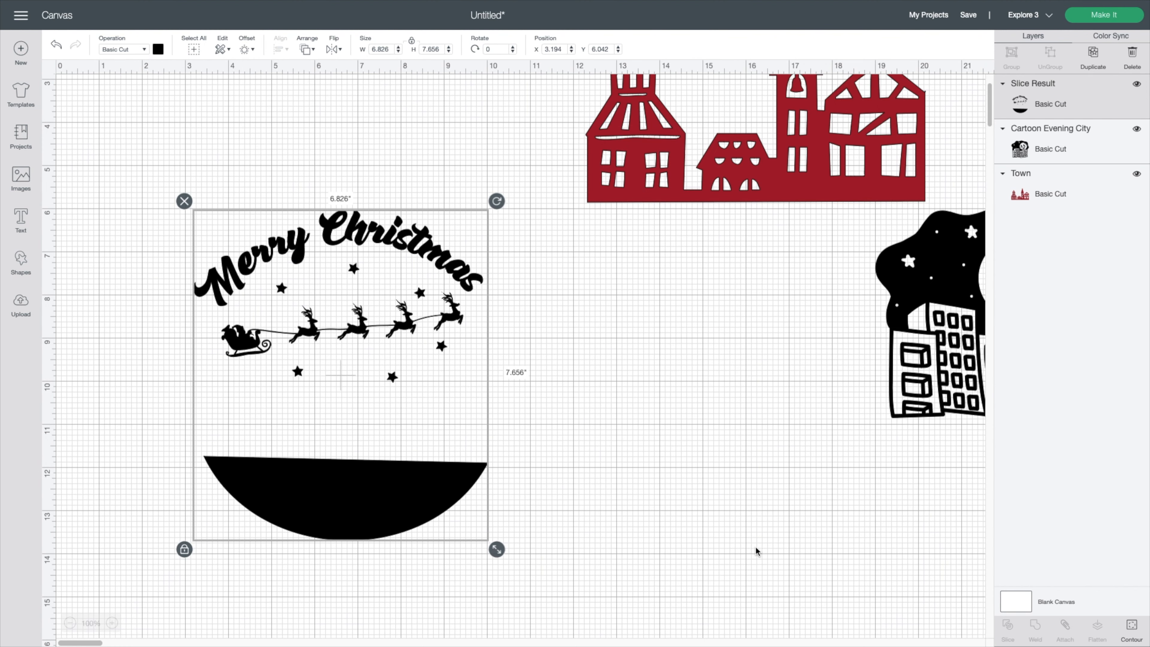
# - Reopen Contour for the Slice Result layer and hide the four curved contours listed after the round dots
pyautogui.click(1132, 630)
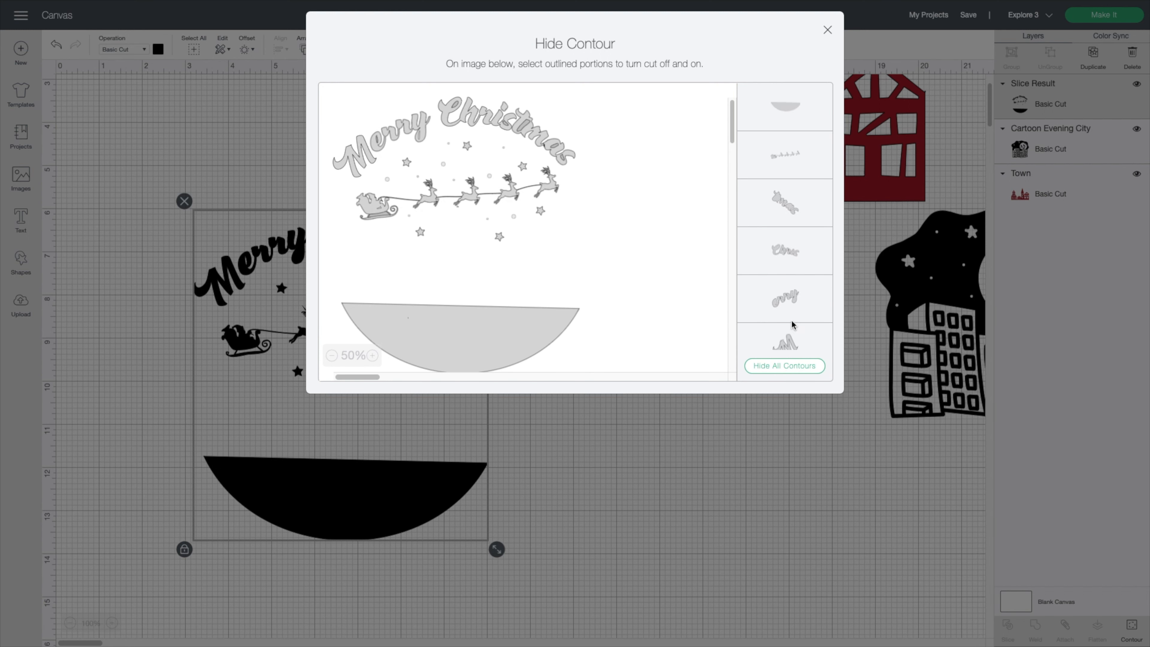
pyautogui.scroll(-2, 791, 324)
pyautogui.scroll(-10, 792, 323)
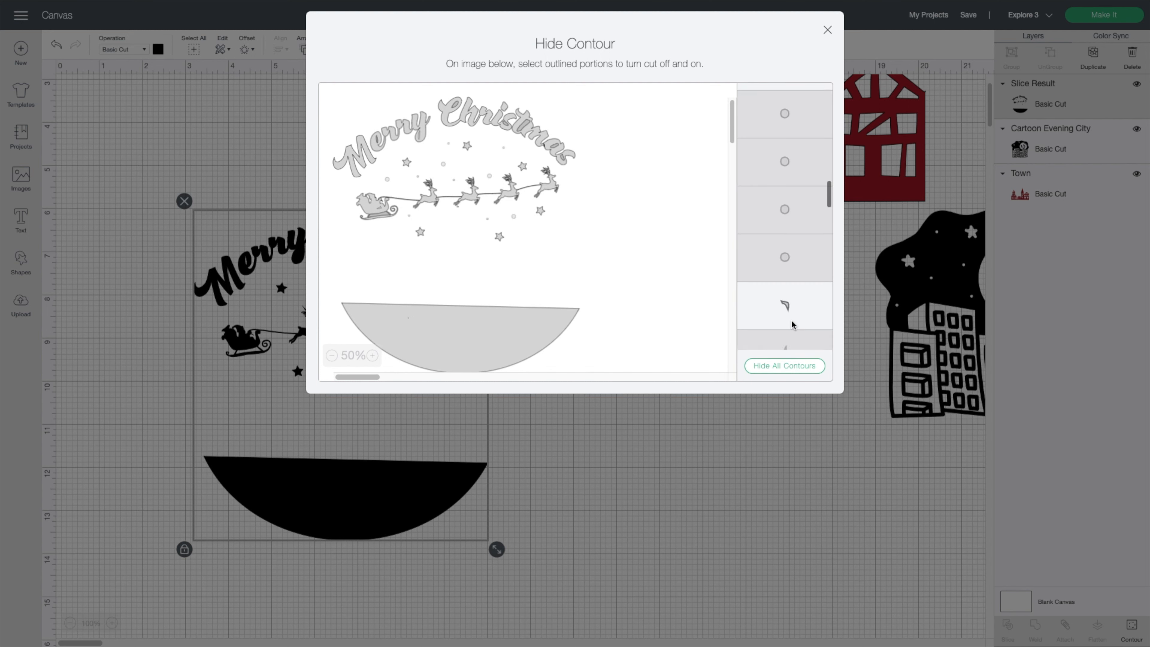
pyautogui.scroll(-1, 792, 324)
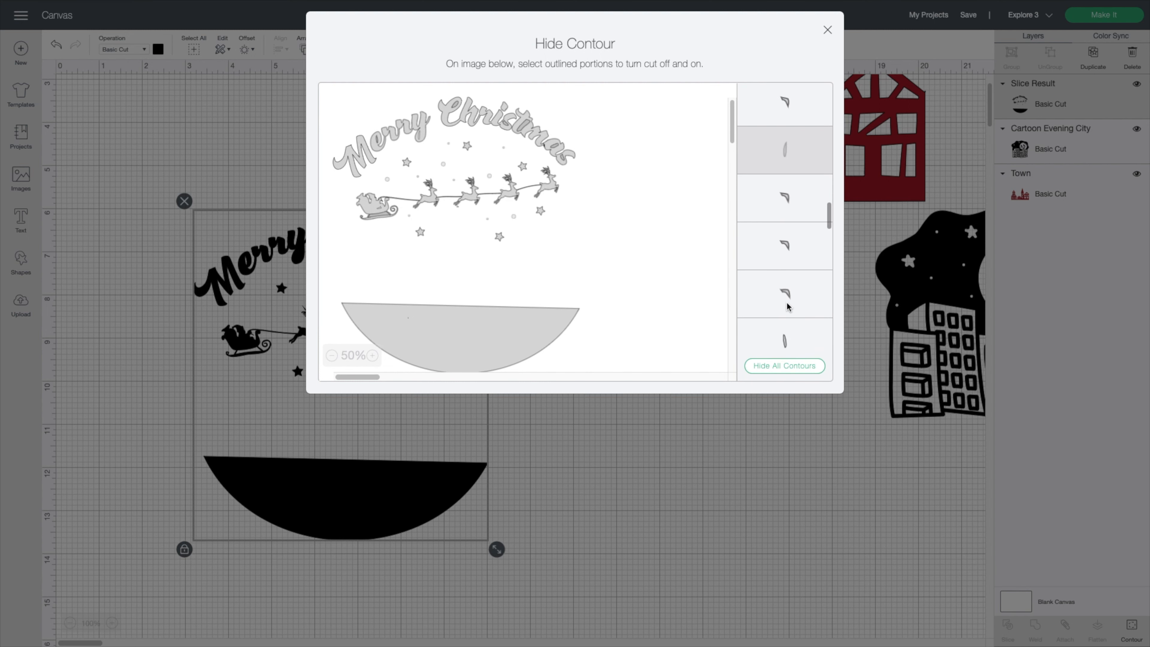
pyautogui.click(786, 301)
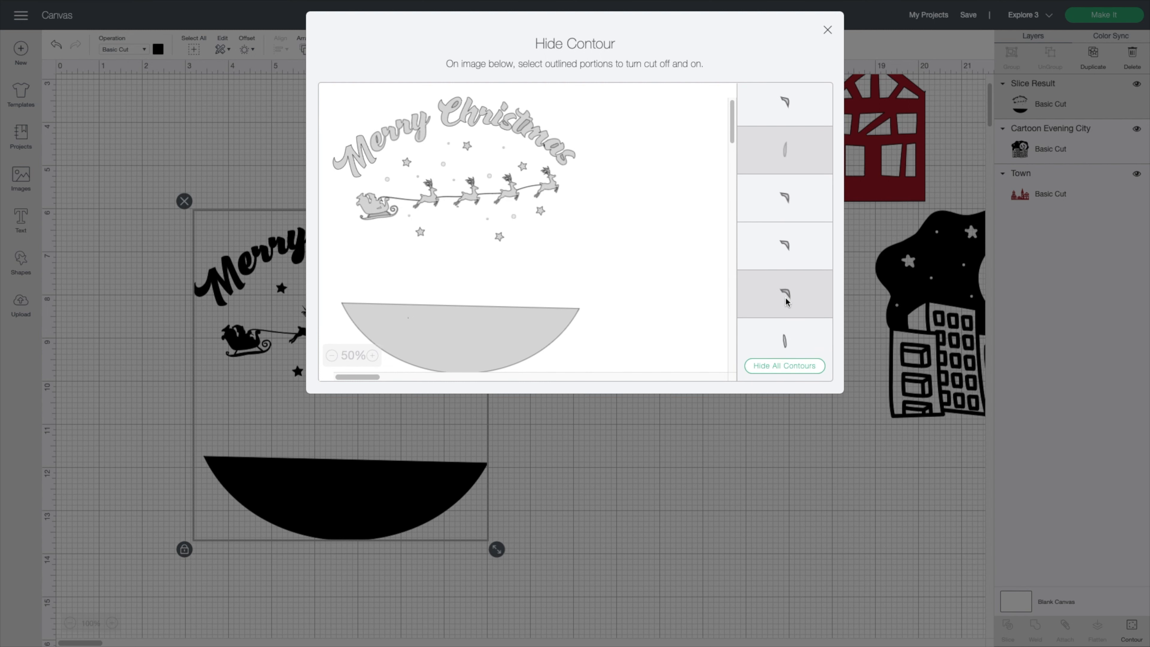
pyautogui.click(789, 246)
pyautogui.click(790, 199)
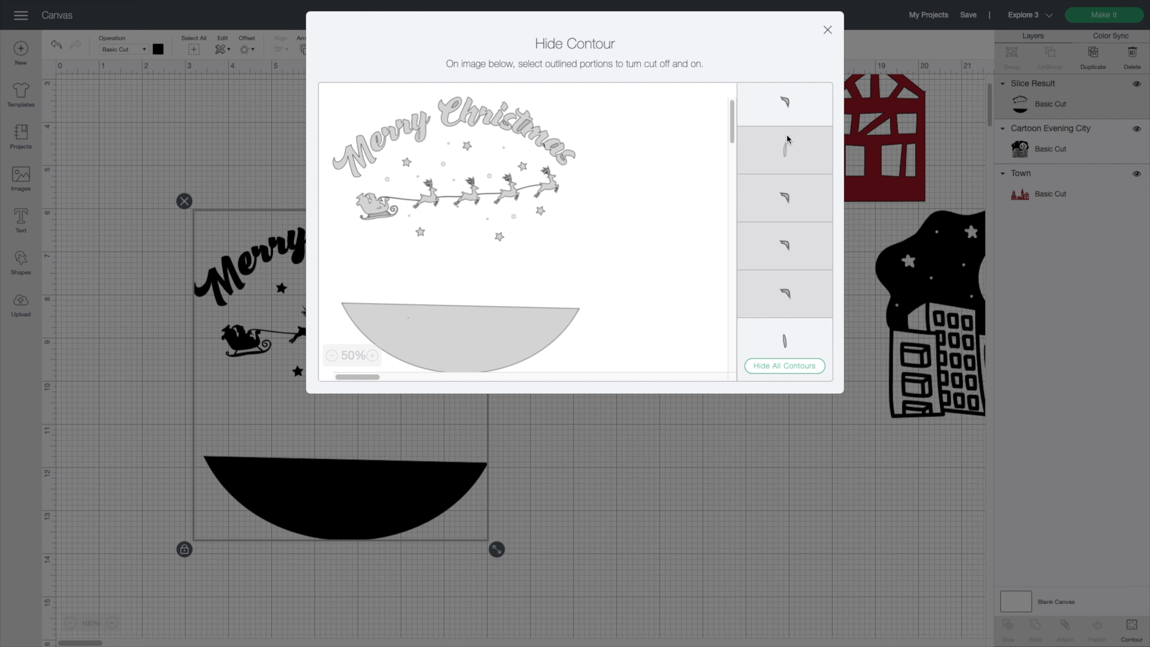
pyautogui.click(787, 105)
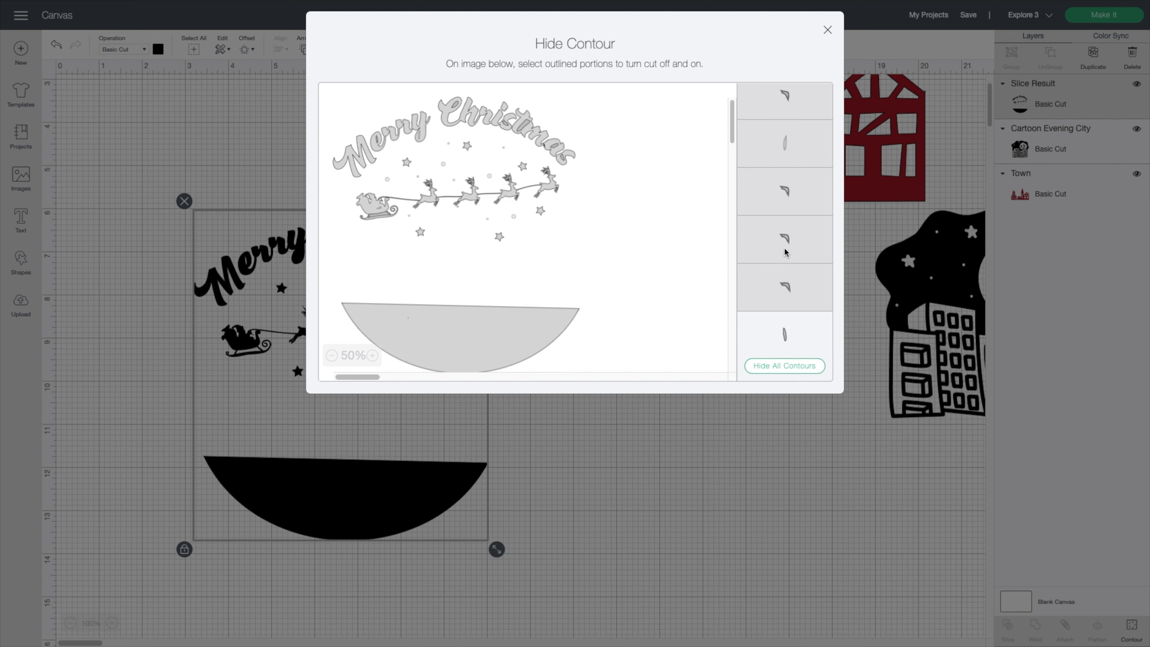
# - Hide the last two tiny speck contours at the very end of the contour list
pyautogui.scroll(-2, 785, 247)
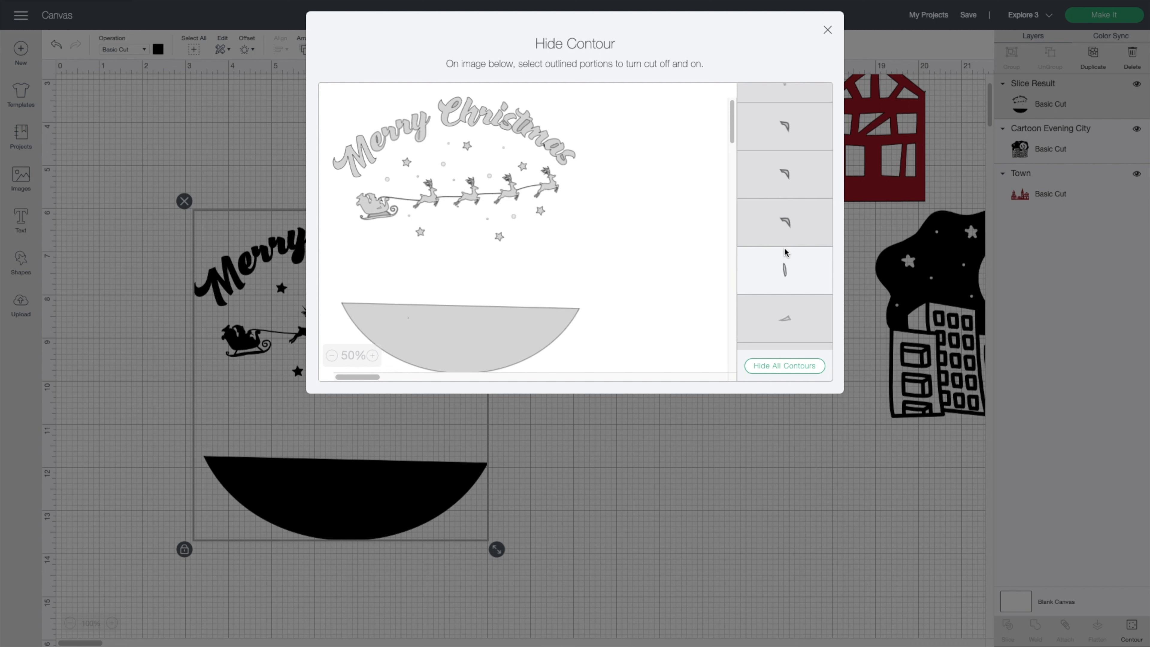
pyautogui.scroll(-2, 785, 252)
pyautogui.scroll(-2, 785, 251)
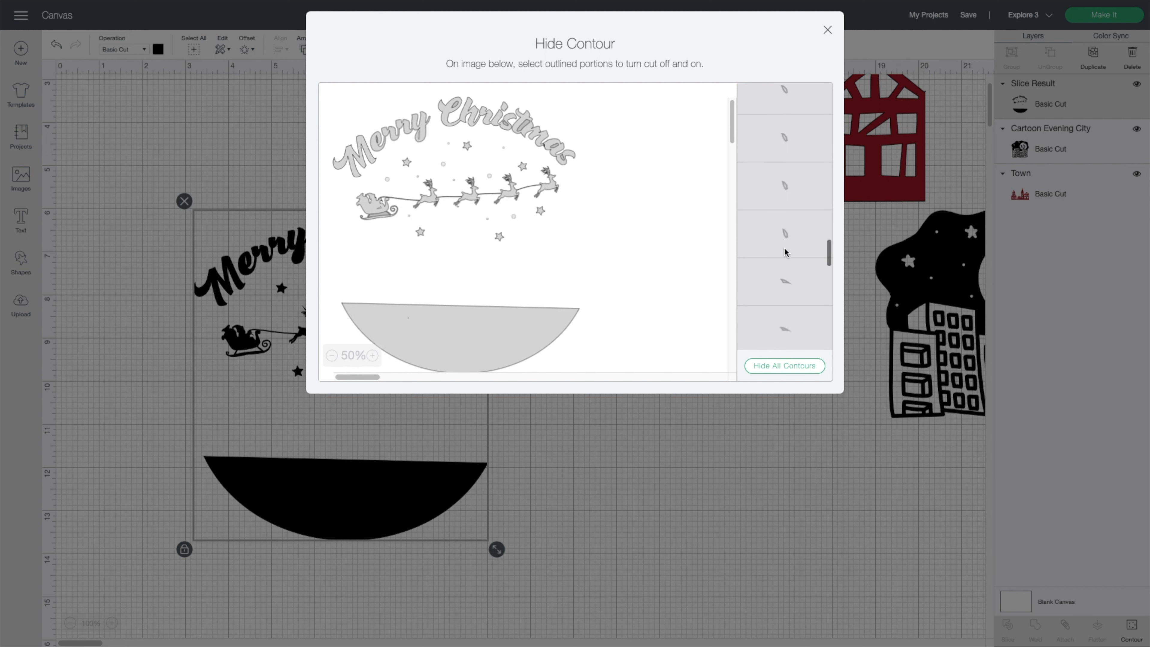
pyautogui.scroll(-5, 784, 252)
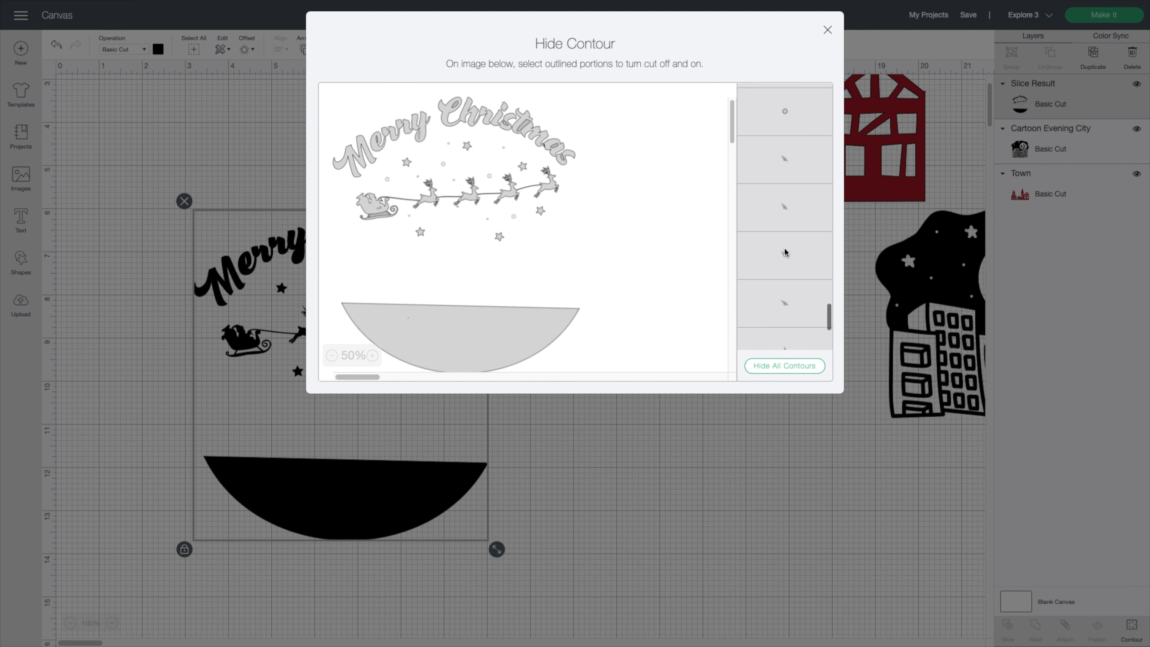
pyautogui.click(786, 277)
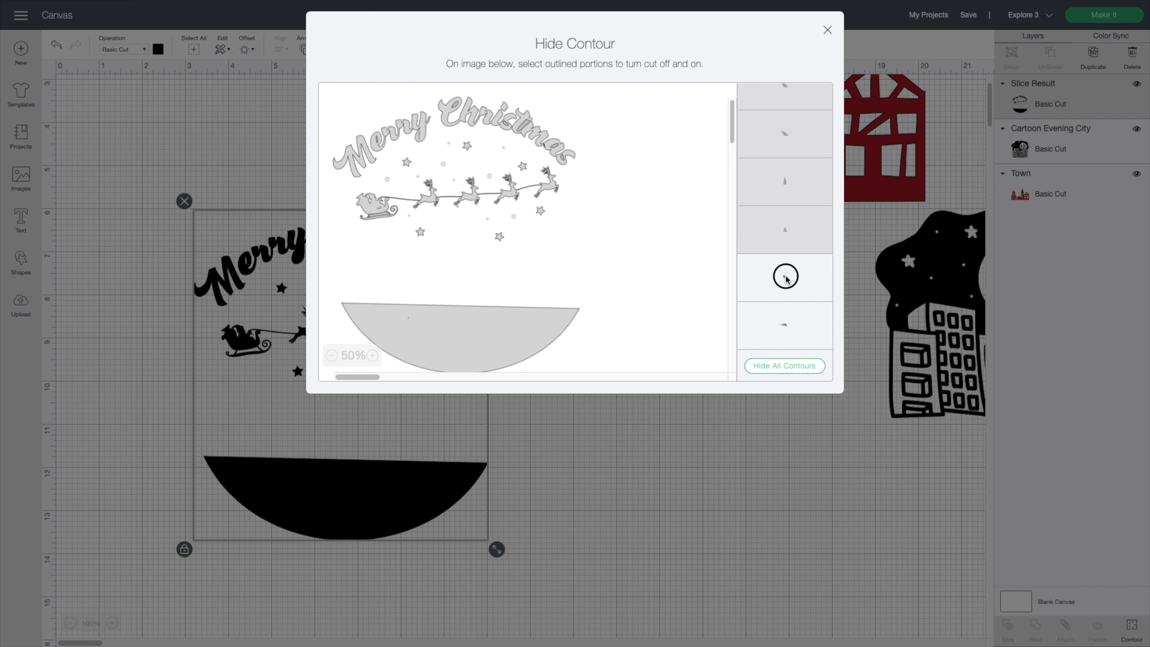
pyautogui.click(784, 327)
pyautogui.scroll(-5, 784, 326)
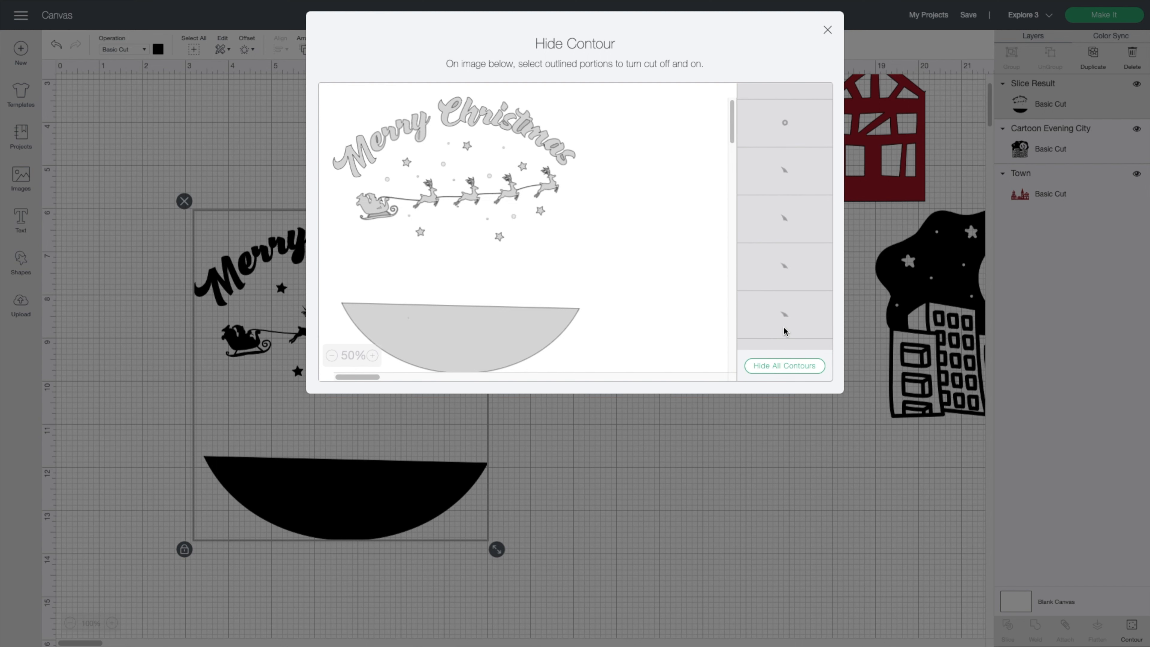
# - Hide the slender upright contour listed right after the curved ones, toggling it to check its place in the design
pyautogui.scroll(5, 784, 326)
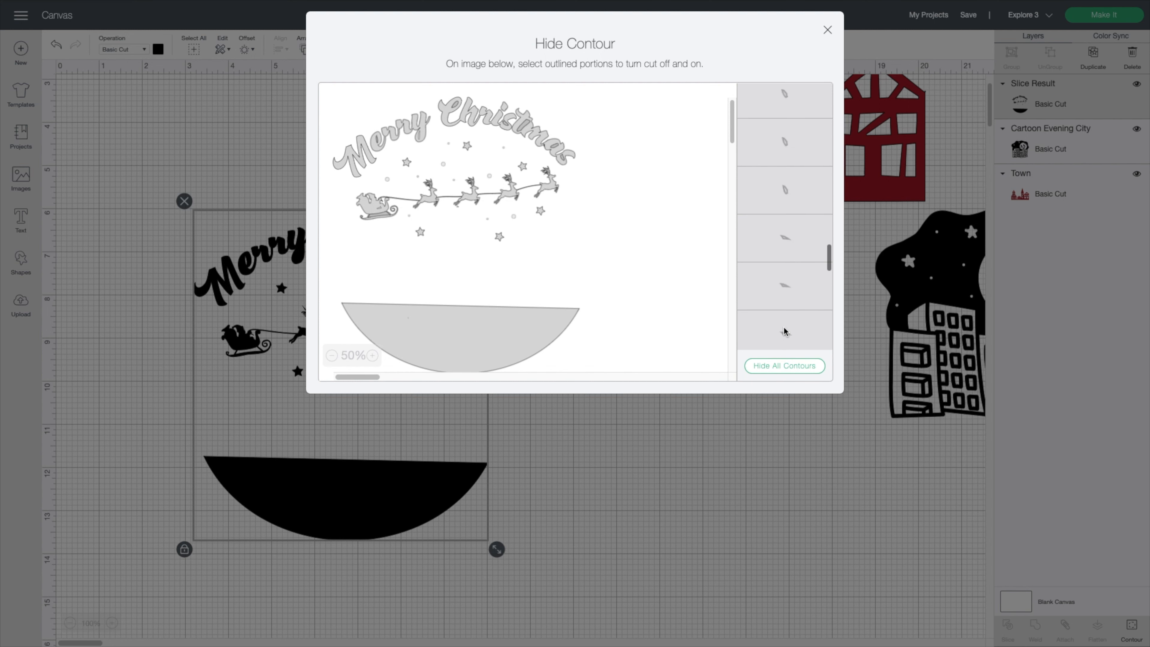
pyautogui.scroll(4, 785, 331)
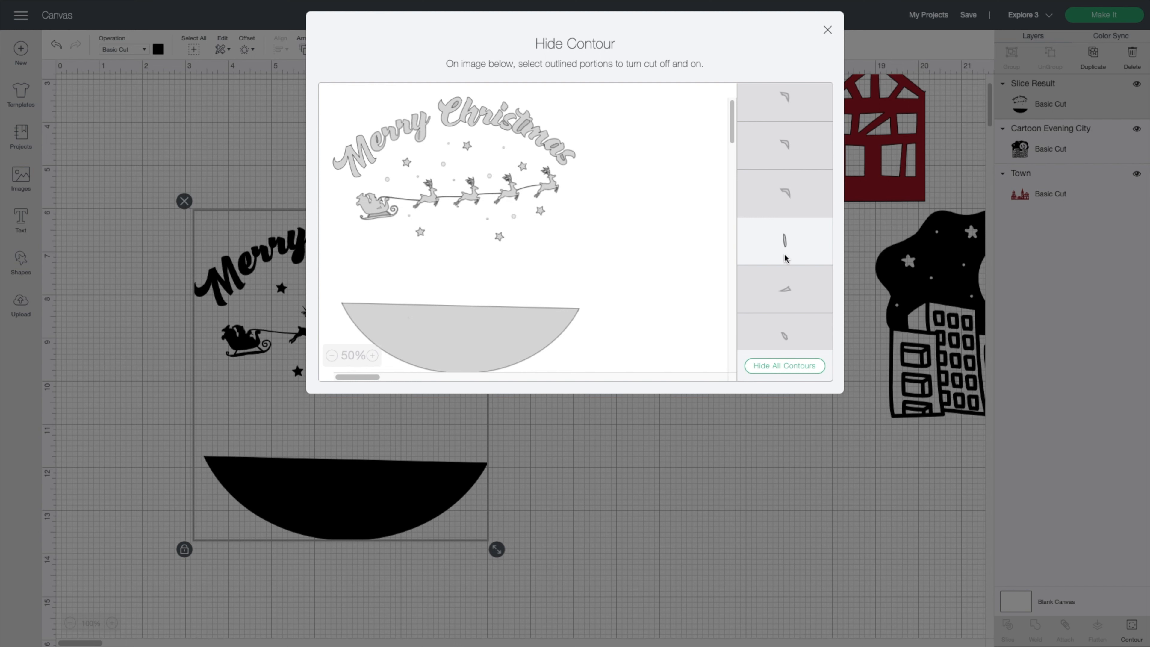
pyautogui.click(785, 245)
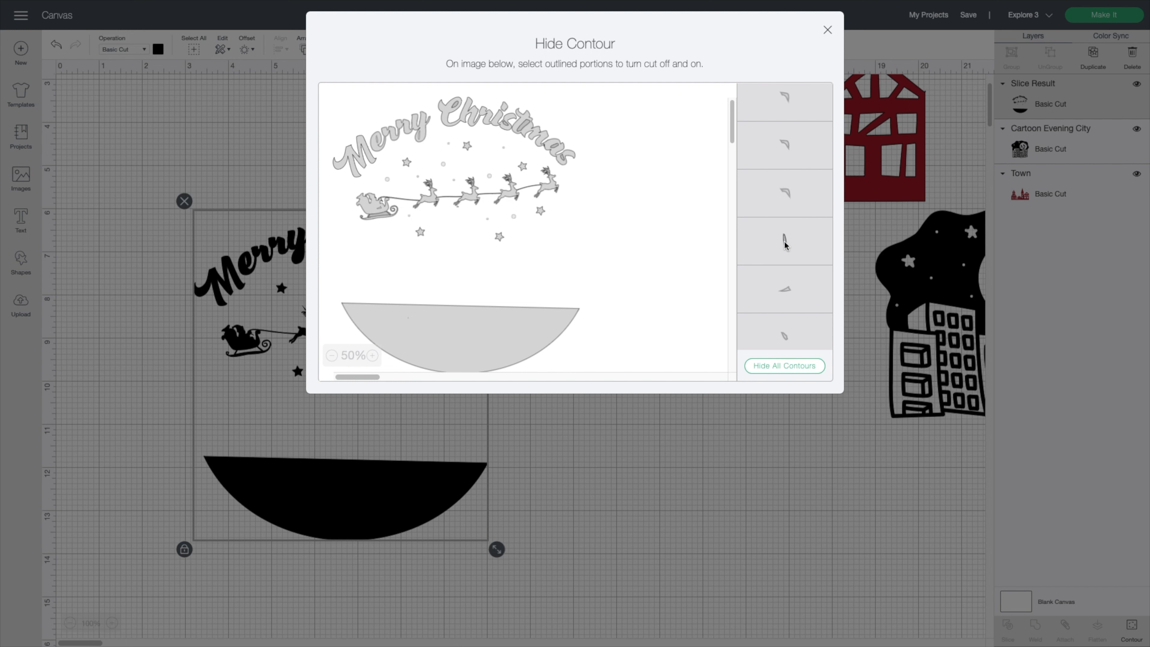
pyautogui.click(785, 244)
pyautogui.click(785, 245)
# - Hide the four small elongated contours listed just before the round dots, and check the start of the list for other stray pieces
pyautogui.scroll(10, 785, 245)
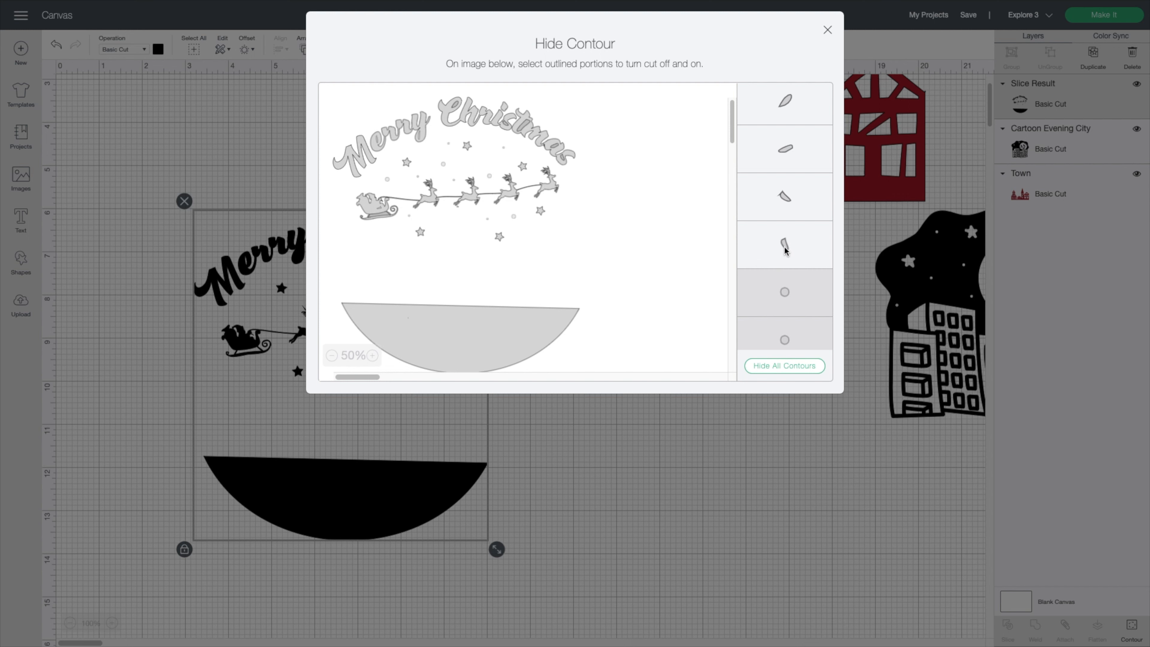
pyautogui.click(785, 250)
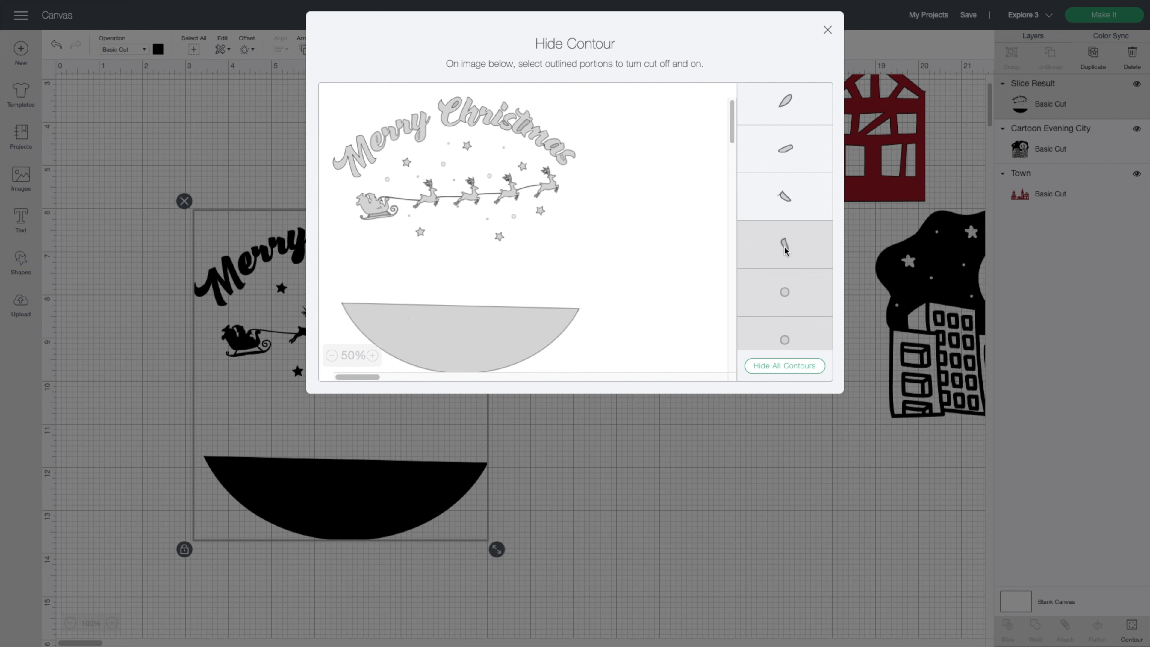
pyautogui.click(786, 200)
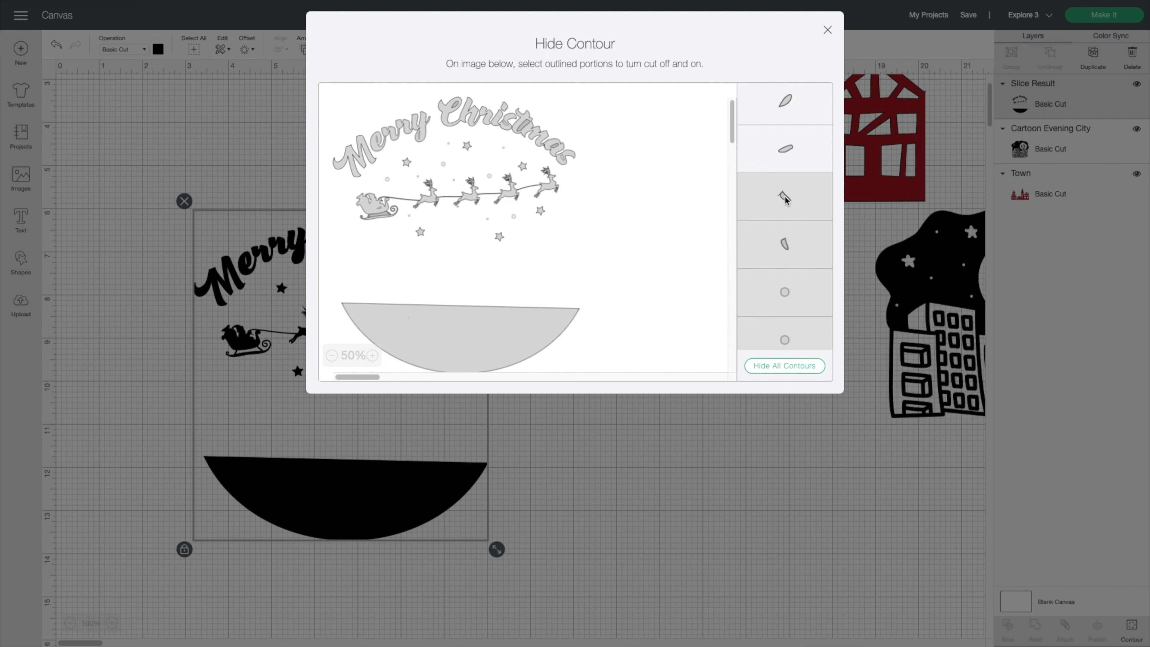
pyautogui.click(785, 148)
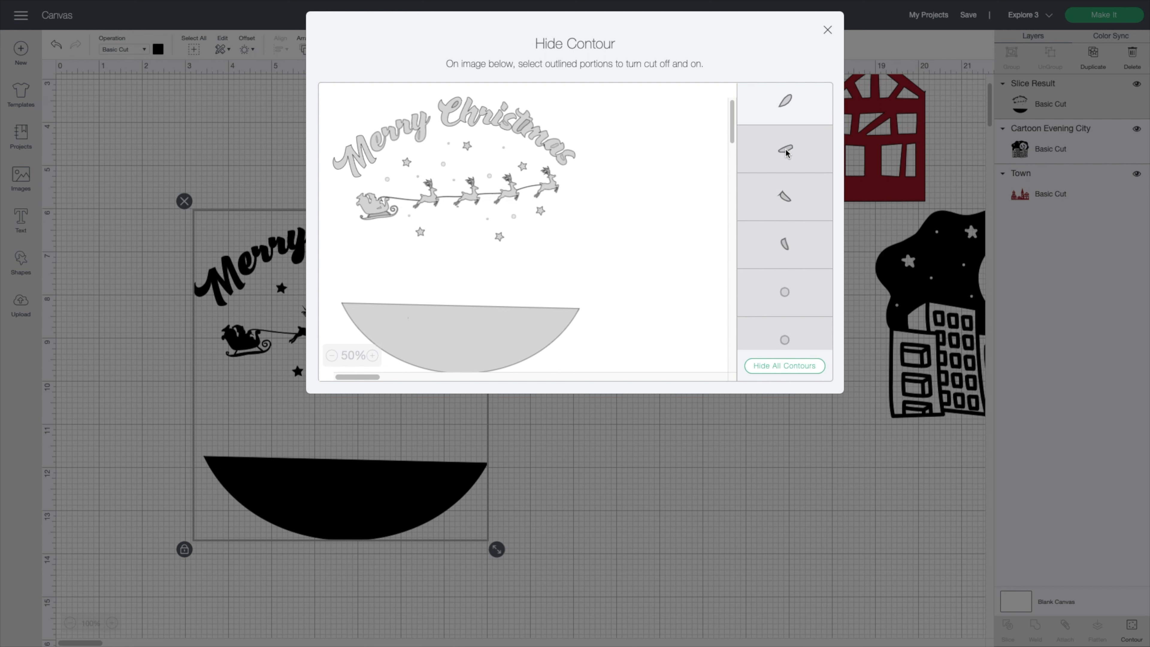
pyautogui.click(787, 99)
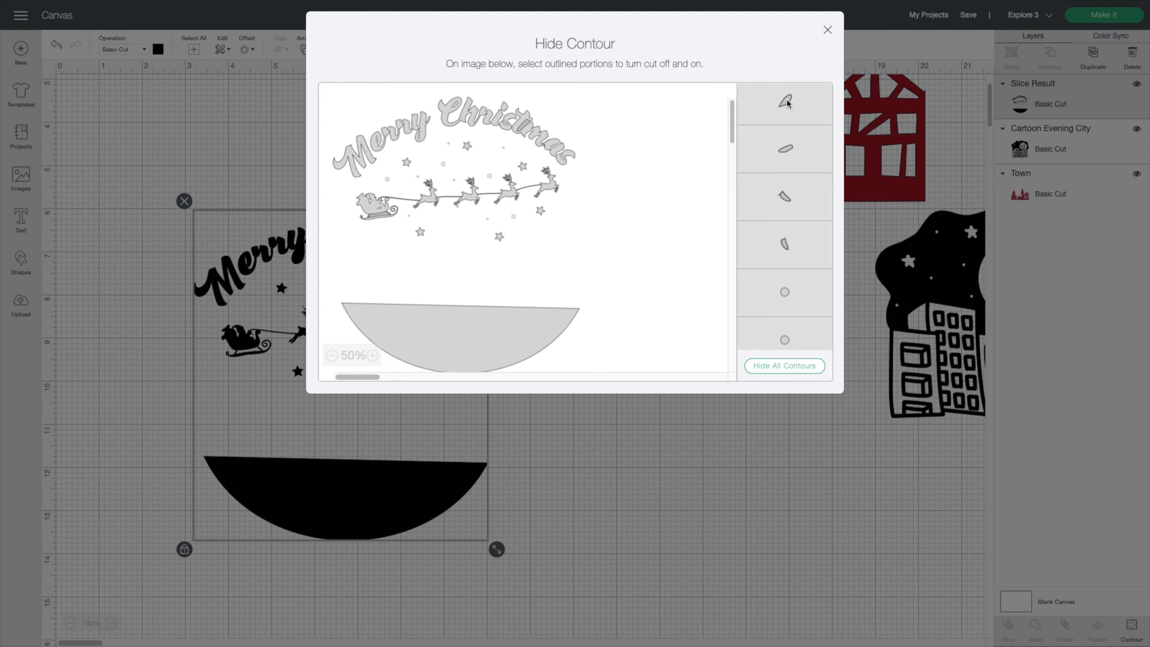
pyautogui.scroll(-5, 786, 98)
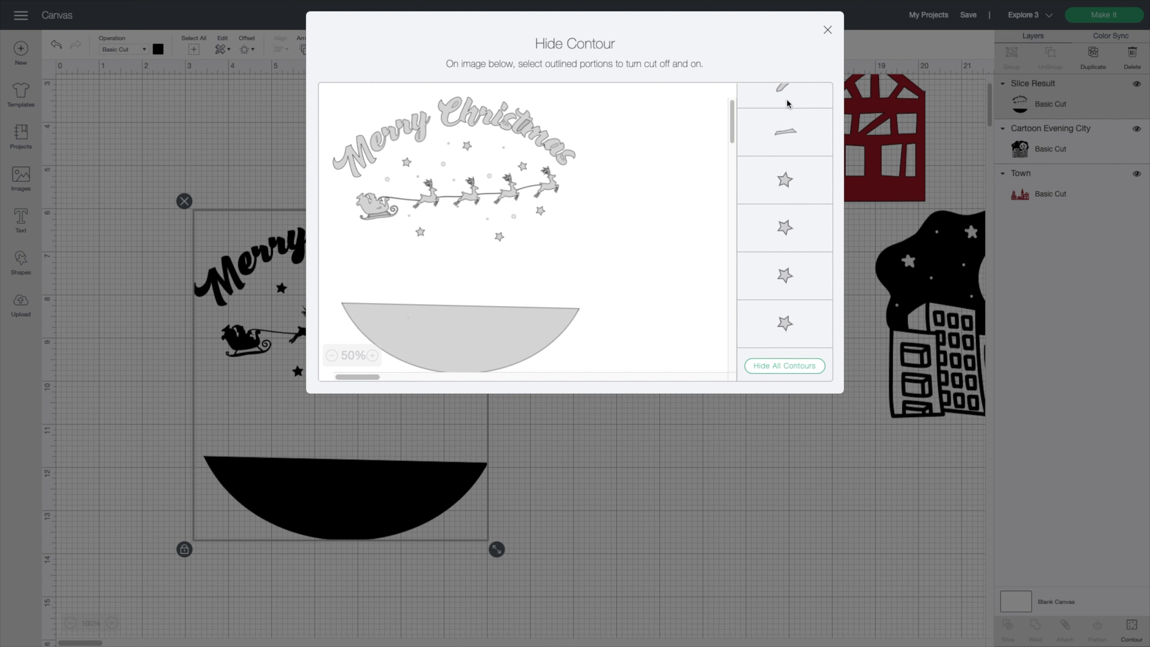
pyautogui.scroll(2, 787, 144)
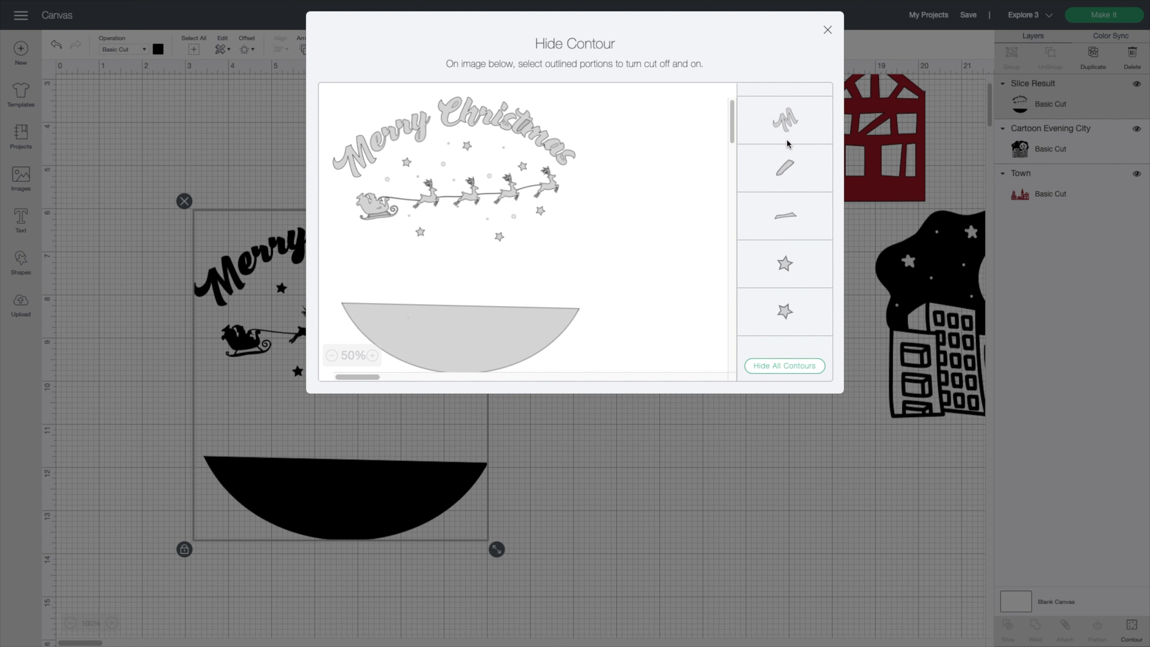
pyautogui.scroll(1, 787, 143)
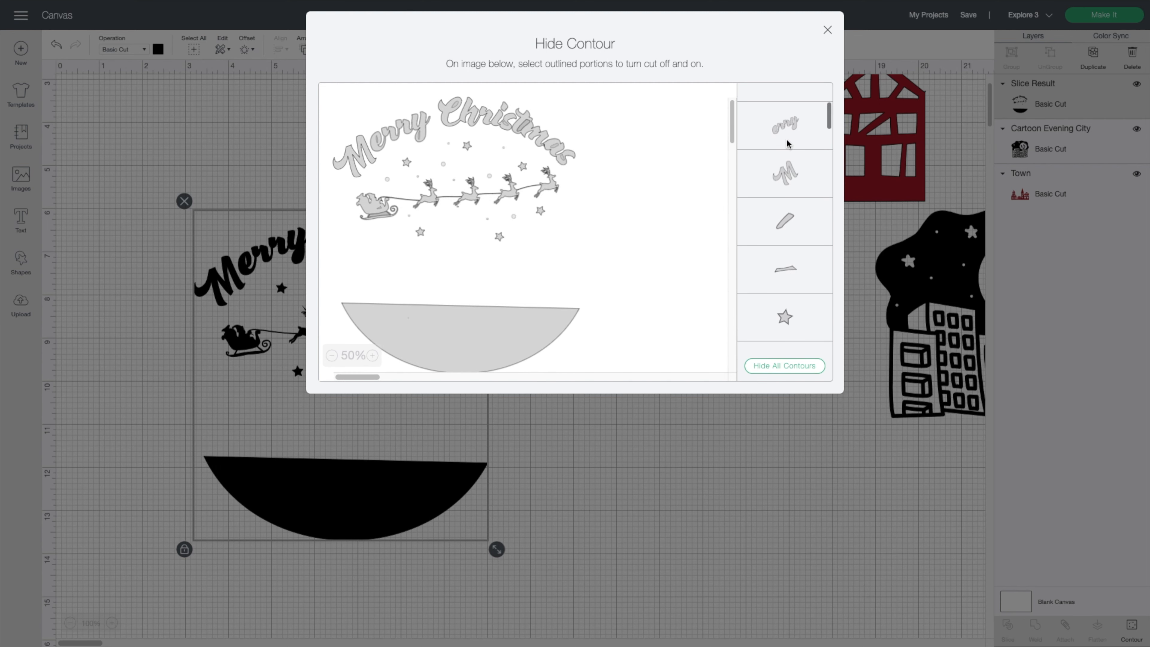
pyautogui.scroll(-2, 788, 144)
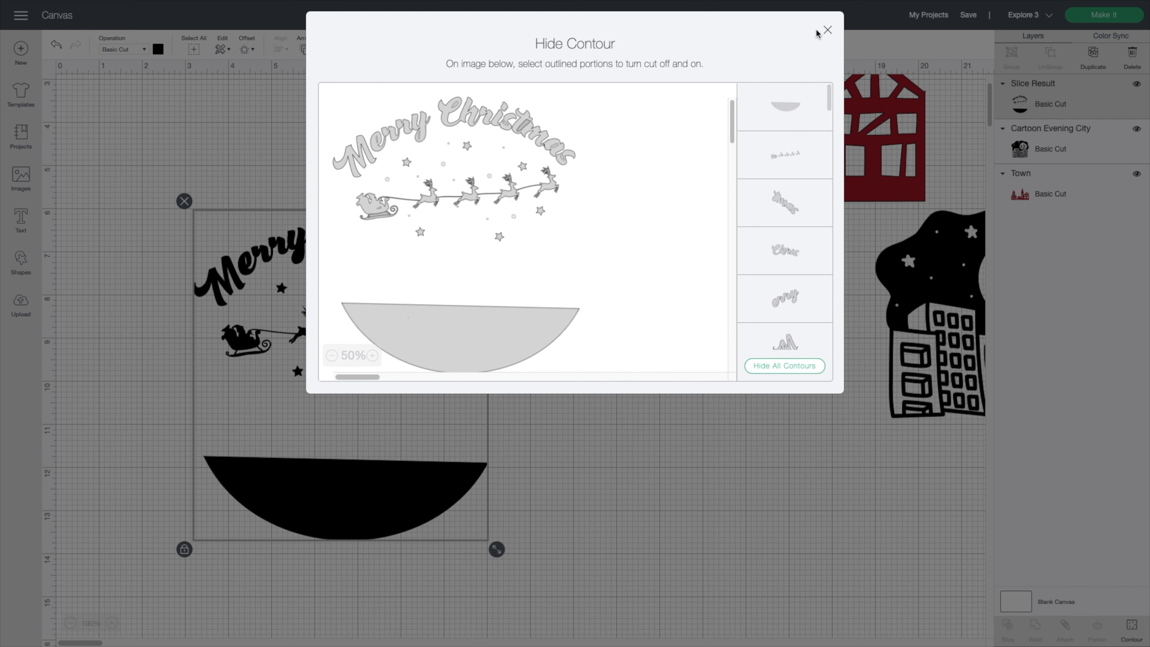
# - Close the Hide Contour dialog and deselect the Slice Result layer on the canvas
pyautogui.click(827, 30)
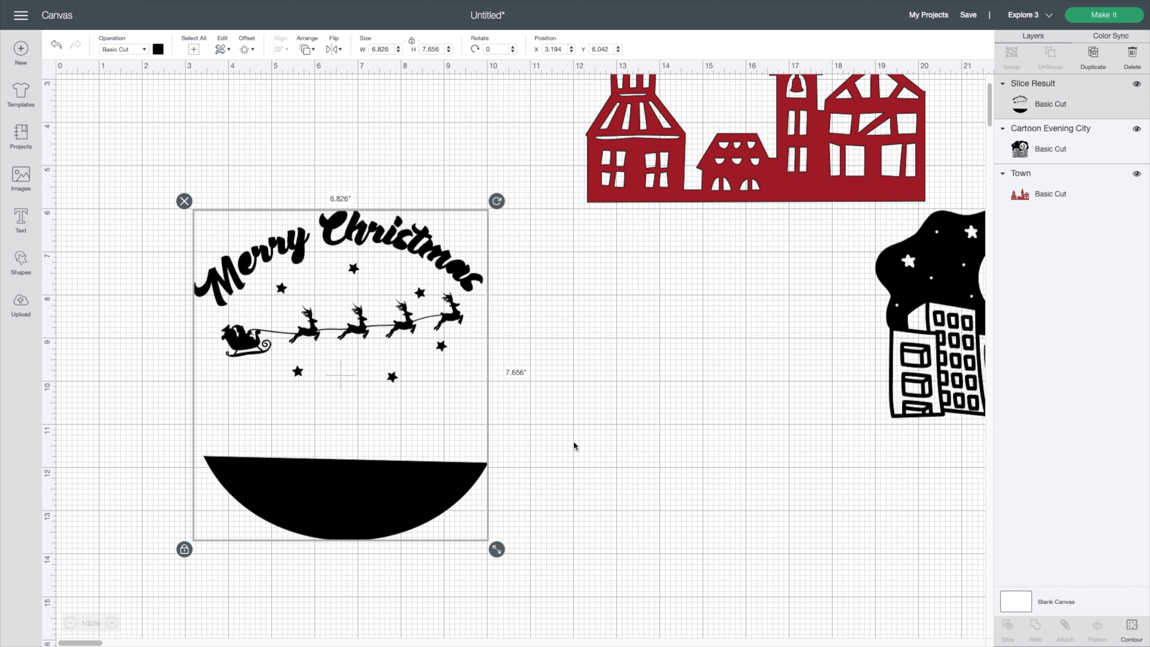
pyautogui.hscroll(1, 394, 290)
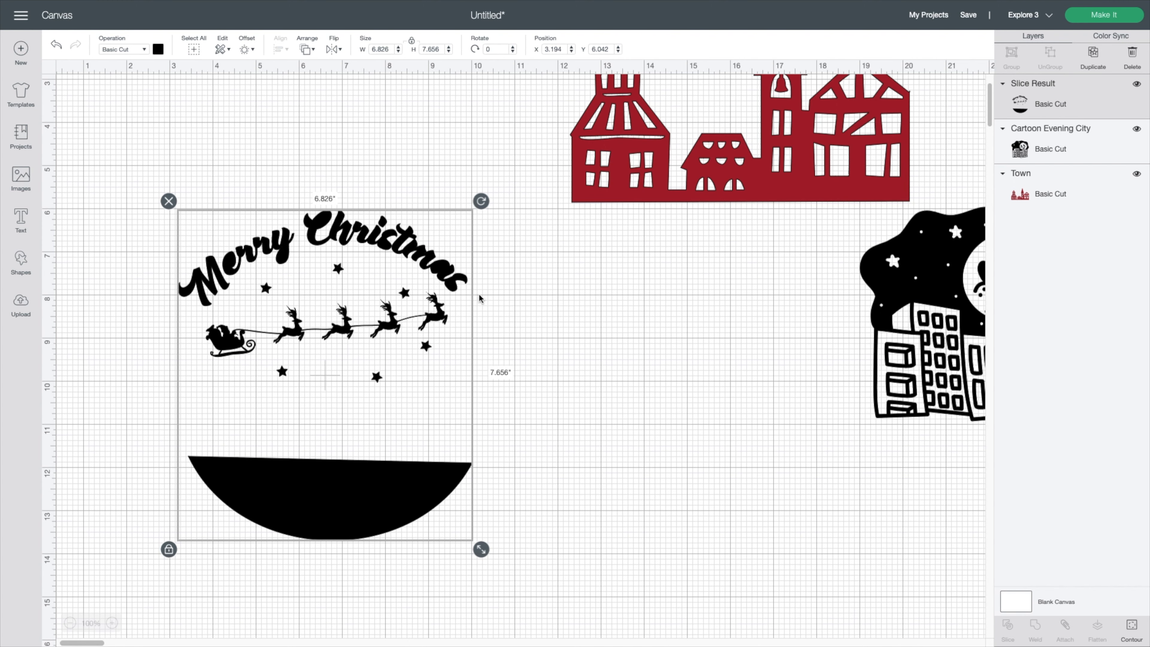
pyautogui.click(556, 397)
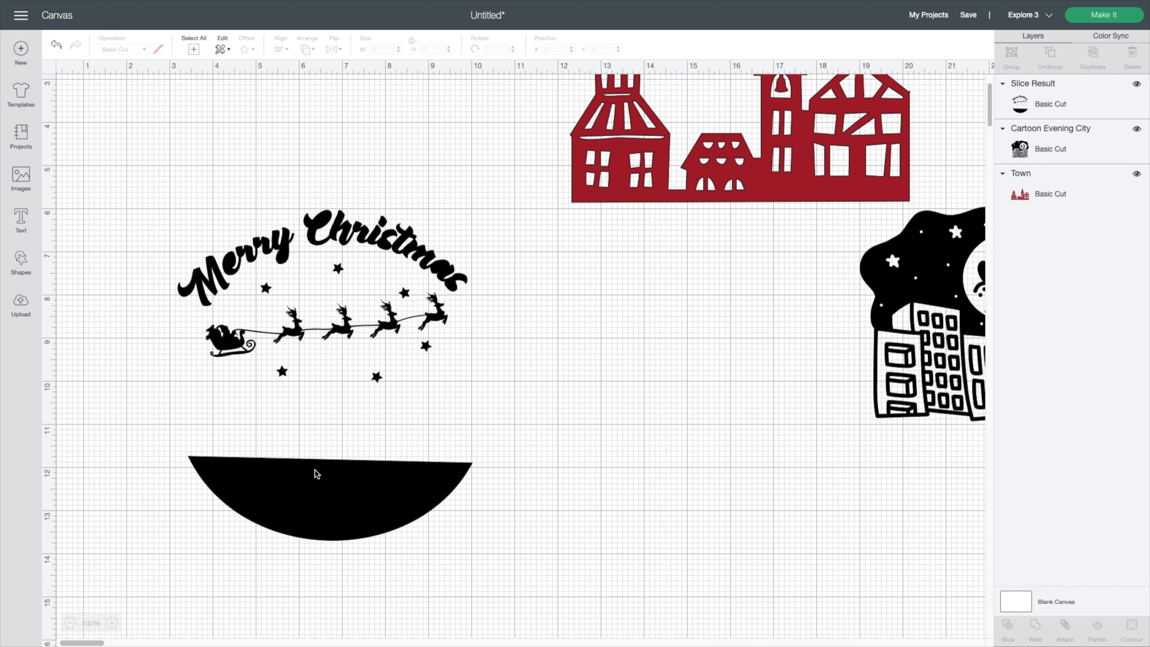
# - Move the Town and Cartoon Evening City images closer to the Christmas design, placing the city below the town
pyautogui.scroll(-1, 316, 473)
pyautogui.moveTo(730, 167); pyautogui.dragTo(629, 212)
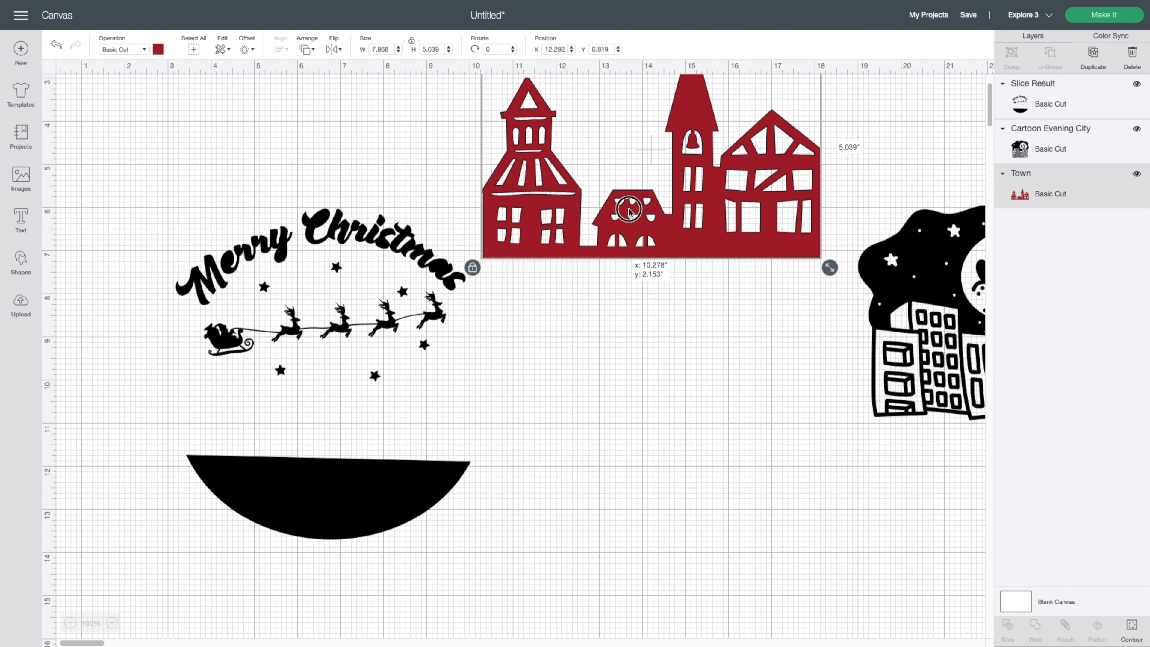
pyautogui.moveTo(630, 212); pyautogui.dragTo(630, 211)
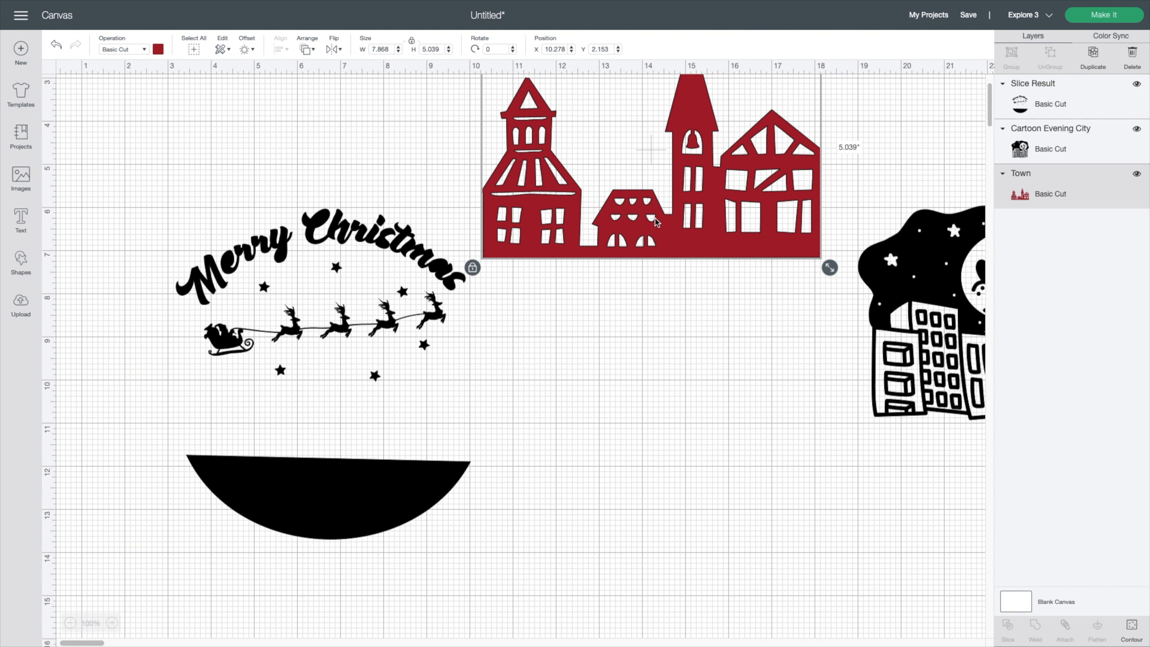
pyautogui.moveTo(929, 358); pyautogui.dragTo(621, 472)
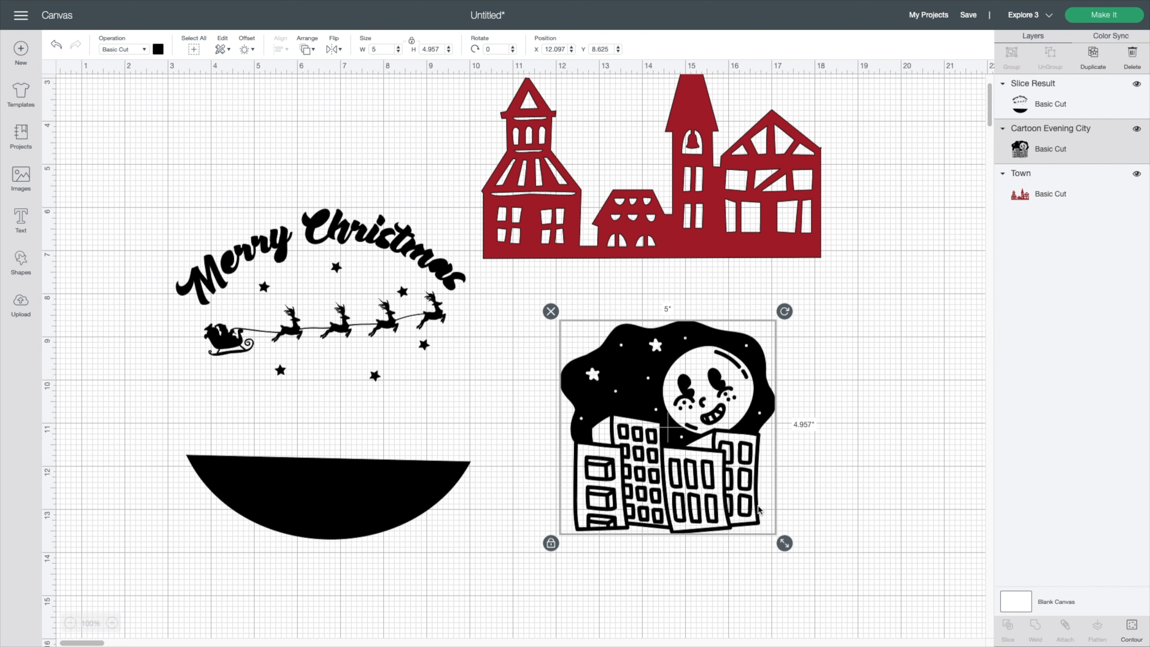
pyautogui.hscroll(-1, 761, 510)
pyautogui.hscroll(1, 760, 510)
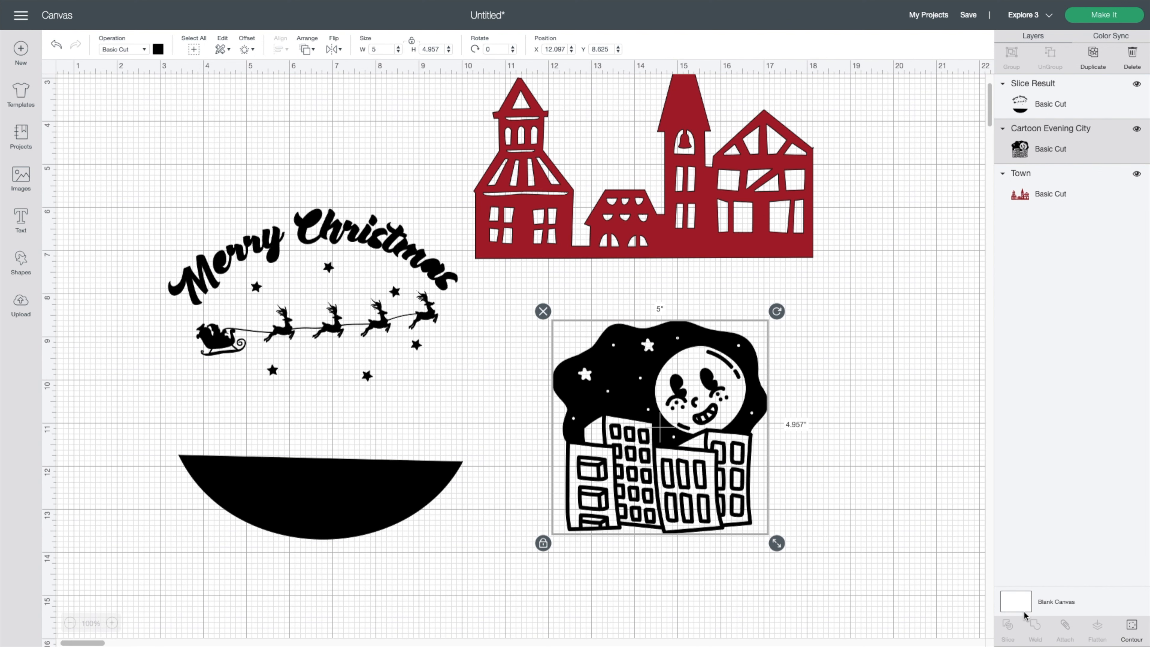
# - Open Contour for the Cartoon Evening City layer and hide both star contours in the night sky
pyautogui.click(1132, 627)
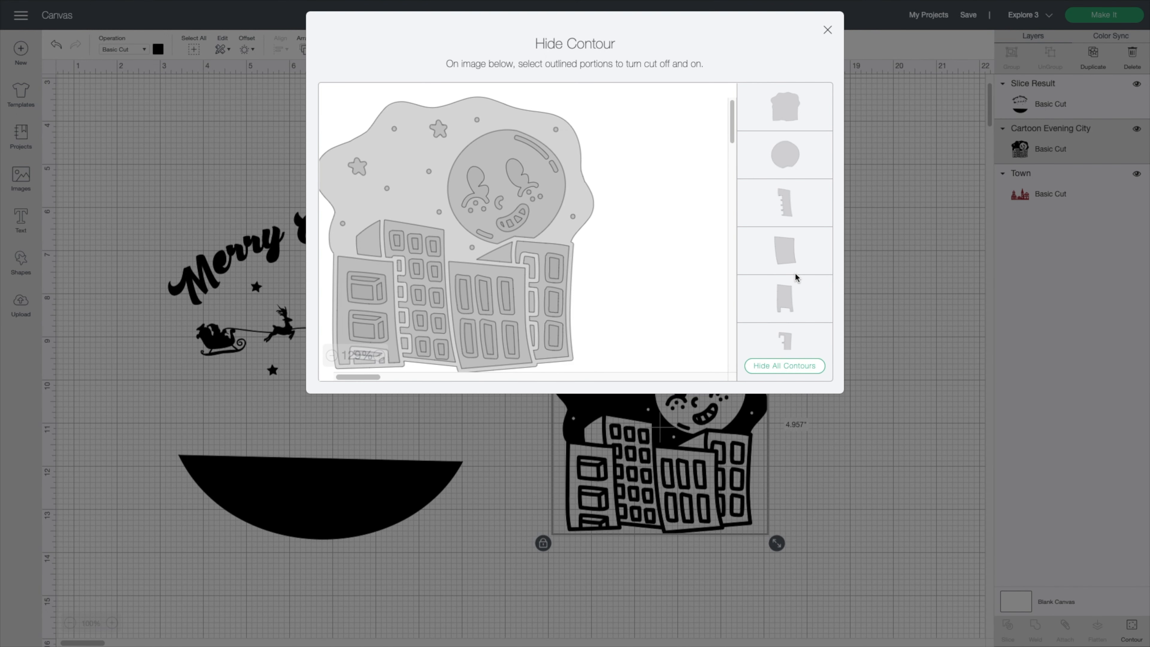
pyautogui.scroll(-5, 796, 277)
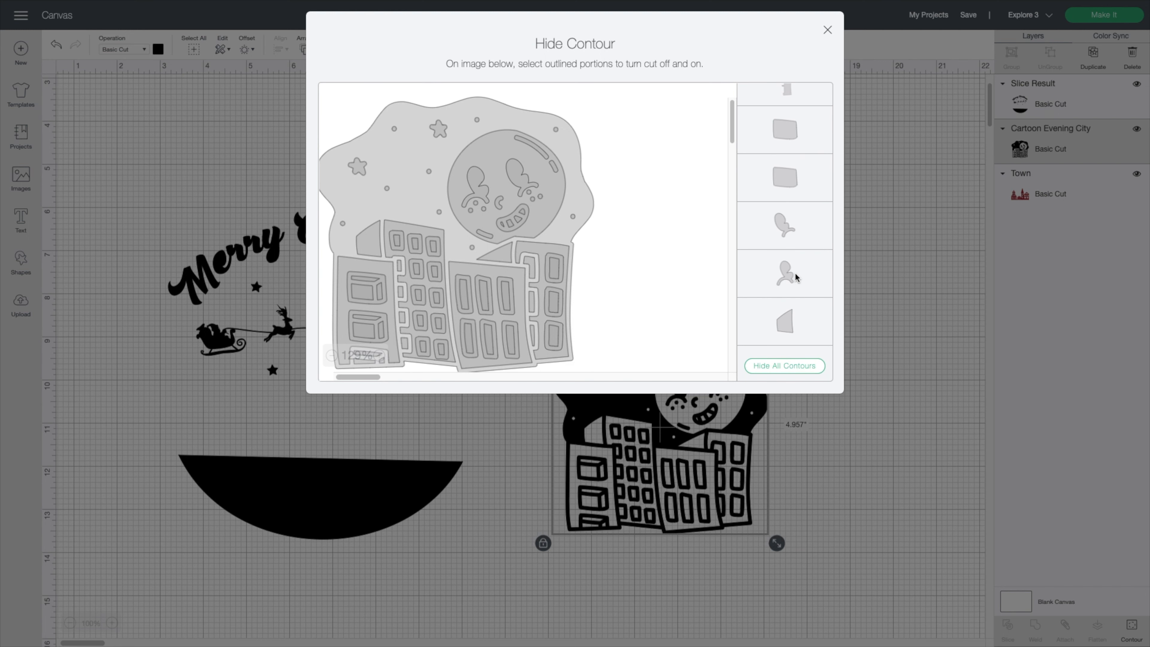
pyautogui.scroll(-5, 796, 277)
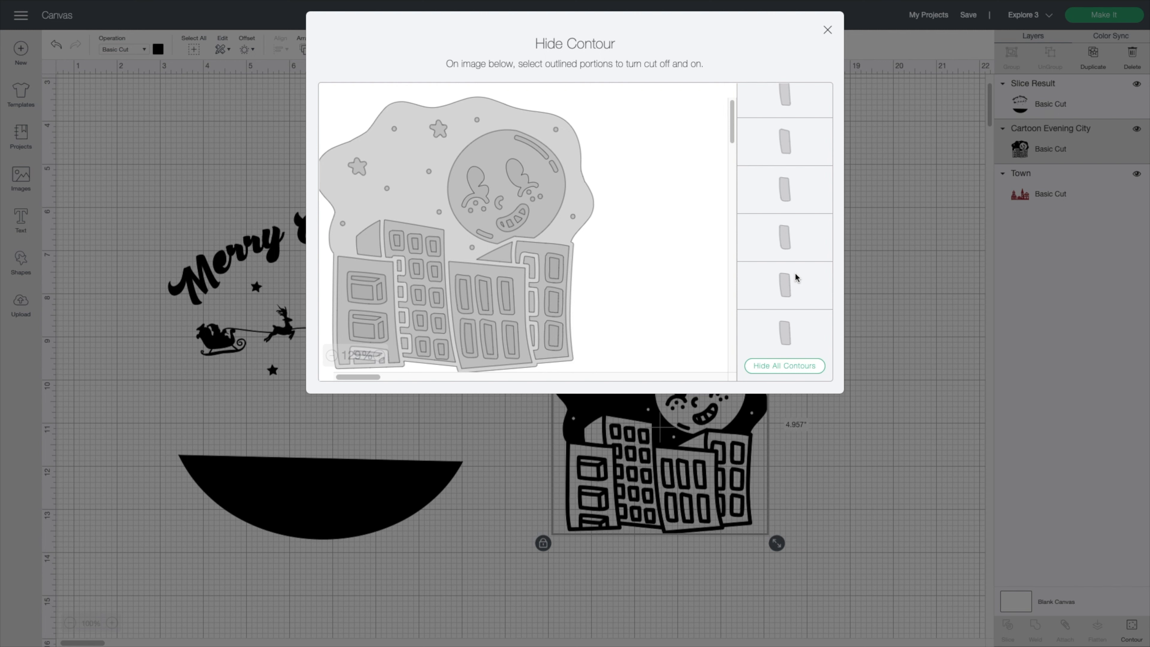
pyautogui.scroll(-5, 797, 277)
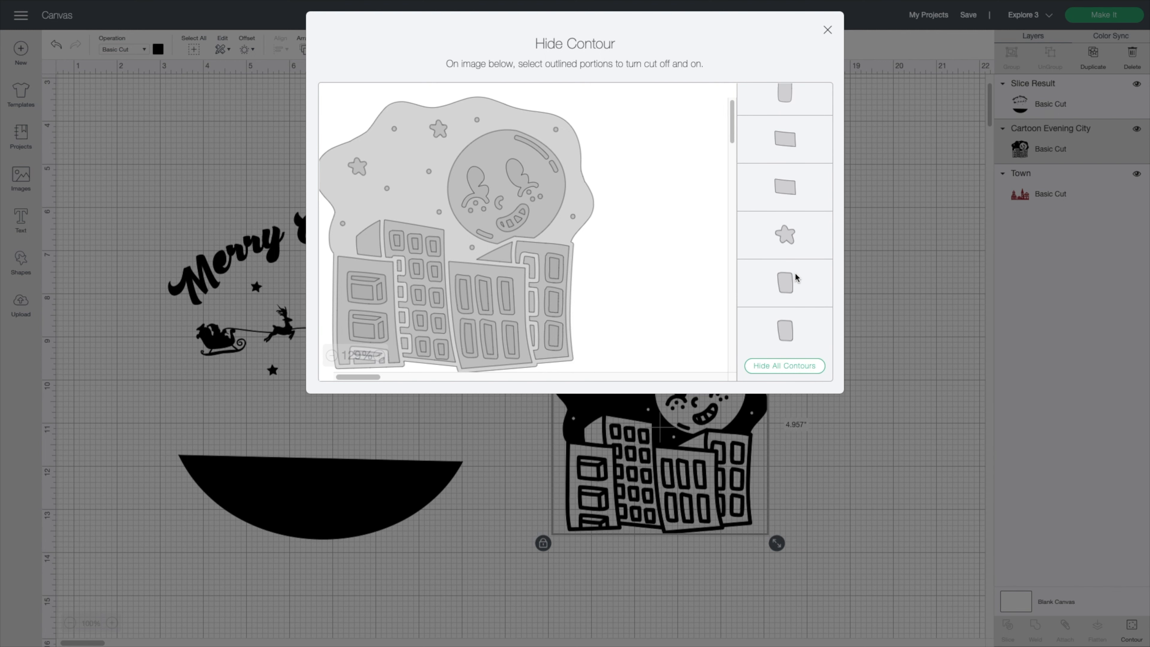
pyautogui.scroll(2, 797, 277)
pyautogui.click(786, 251)
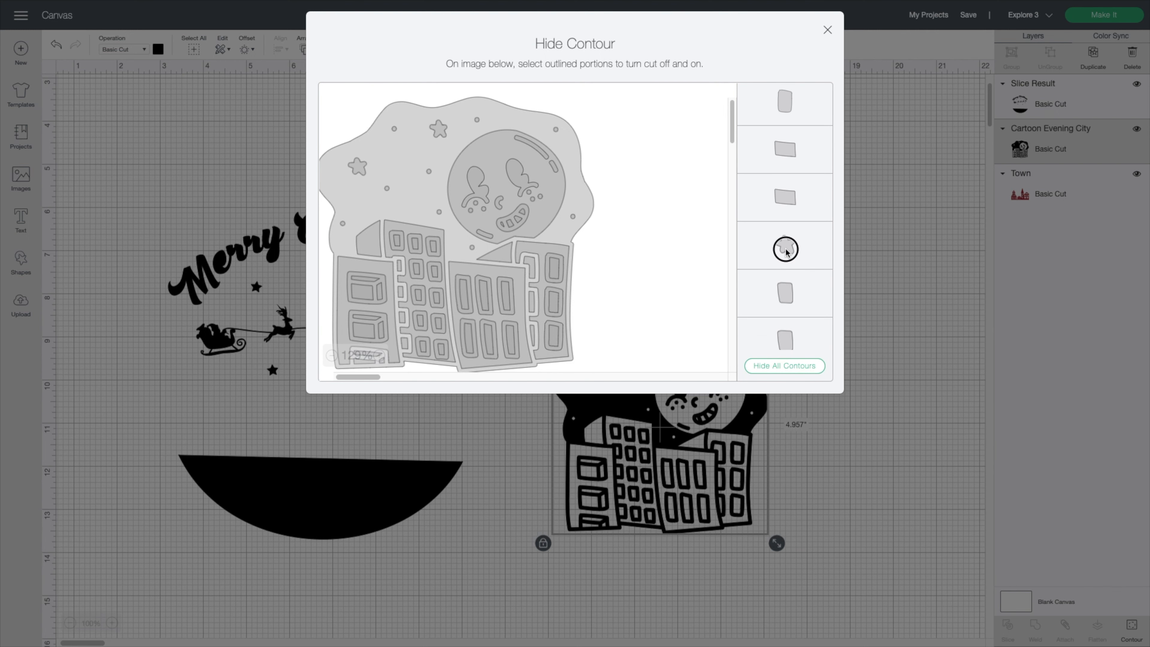
pyautogui.scroll(-2, 786, 252)
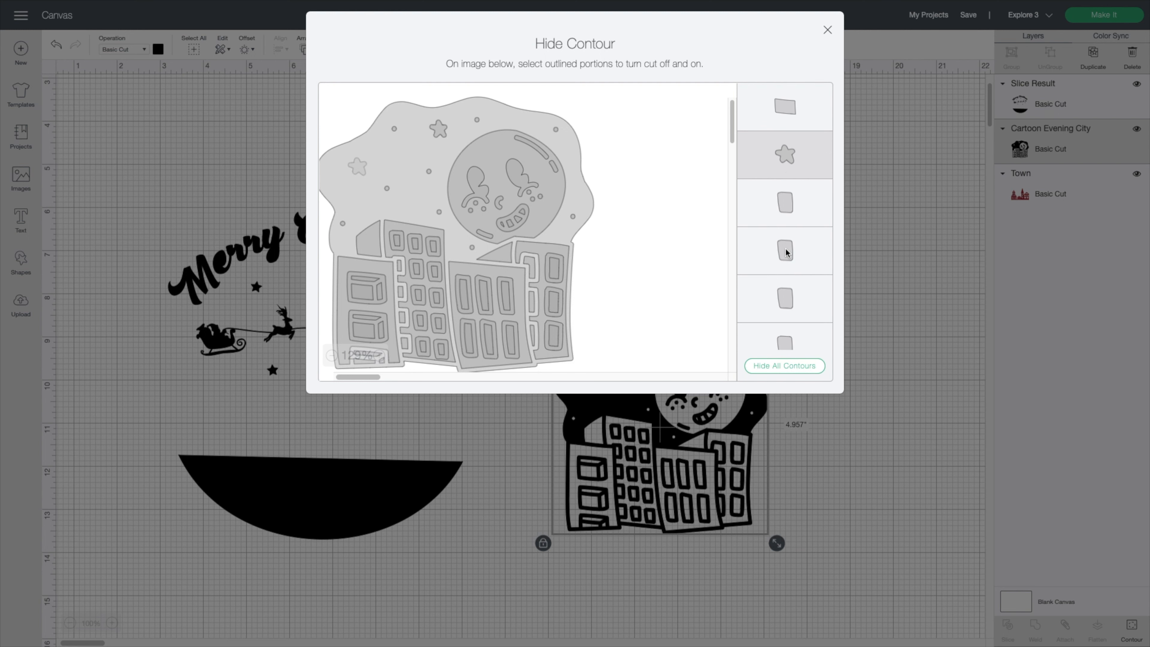
pyautogui.scroll(-5, 786, 252)
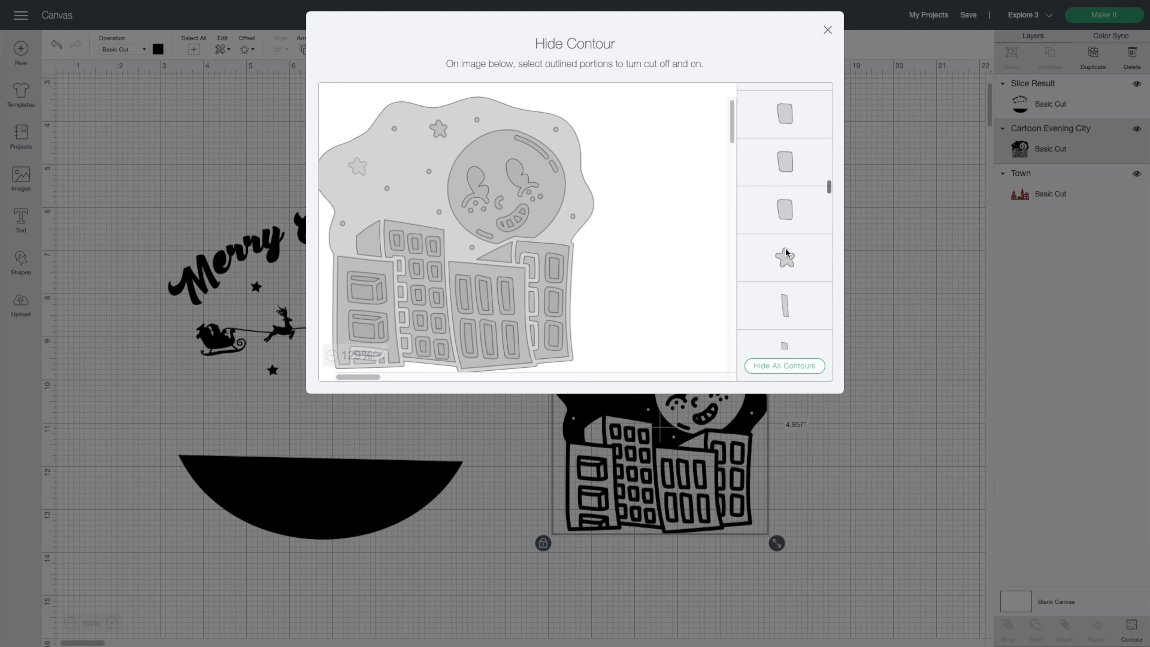
pyautogui.click(786, 253)
# - Hide the first six round dot contours near the end of the Cartoon Evening City contour list
pyautogui.scroll(-6, 786, 253)
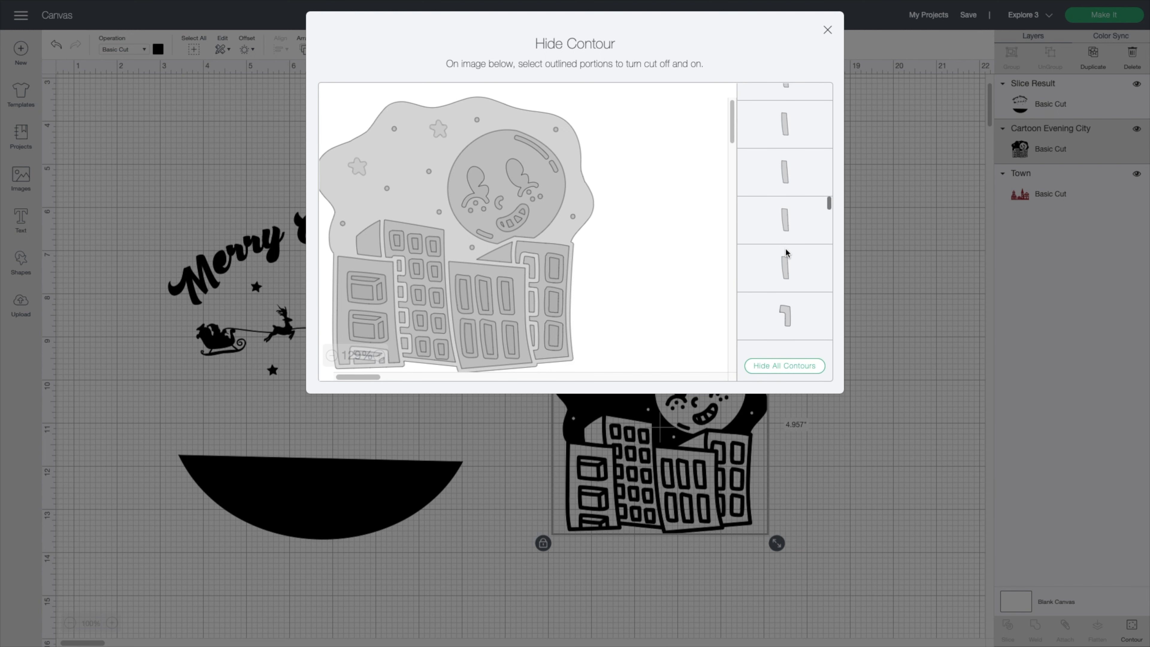
pyautogui.scroll(-8, 786, 253)
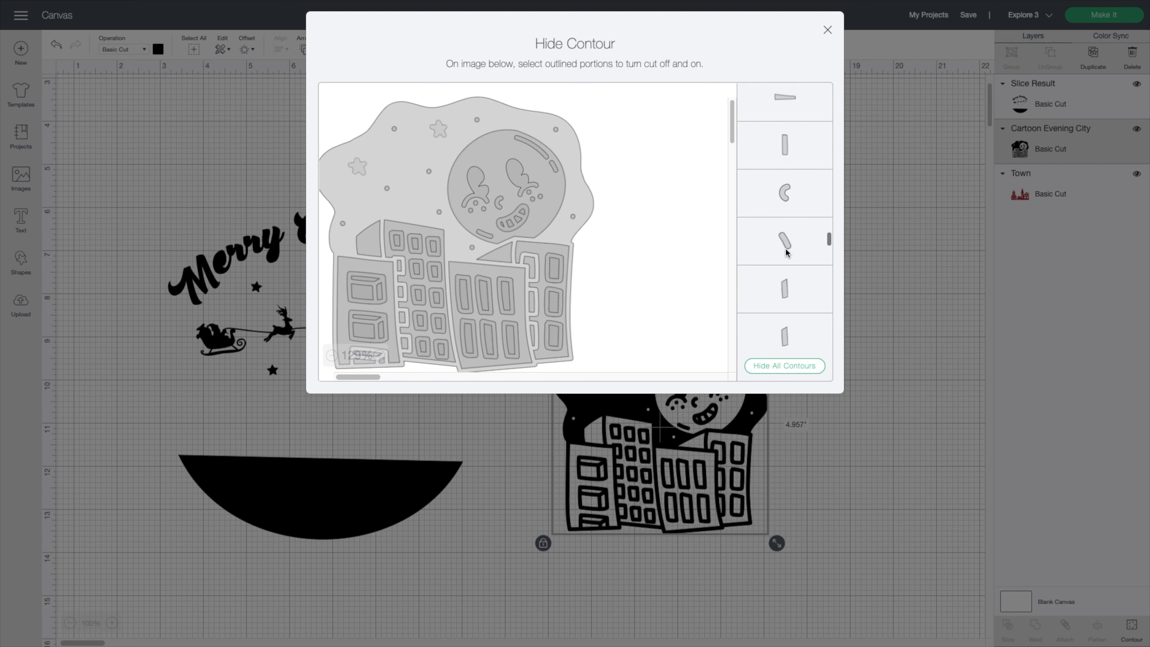
pyautogui.scroll(-8, 786, 252)
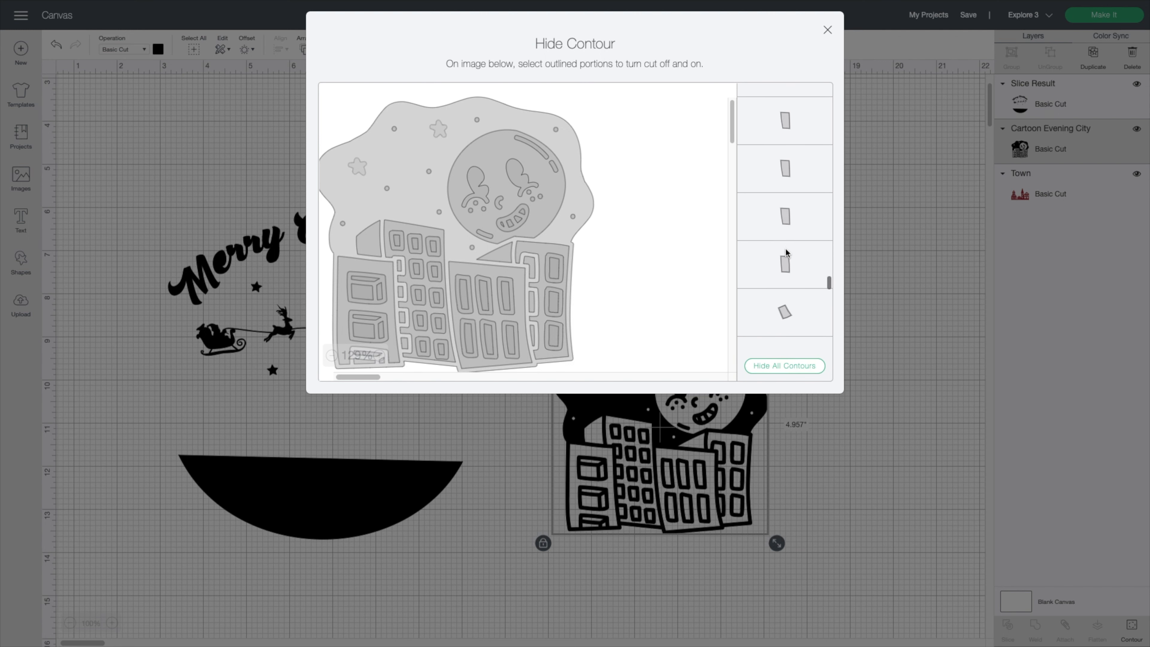
pyautogui.click(786, 249)
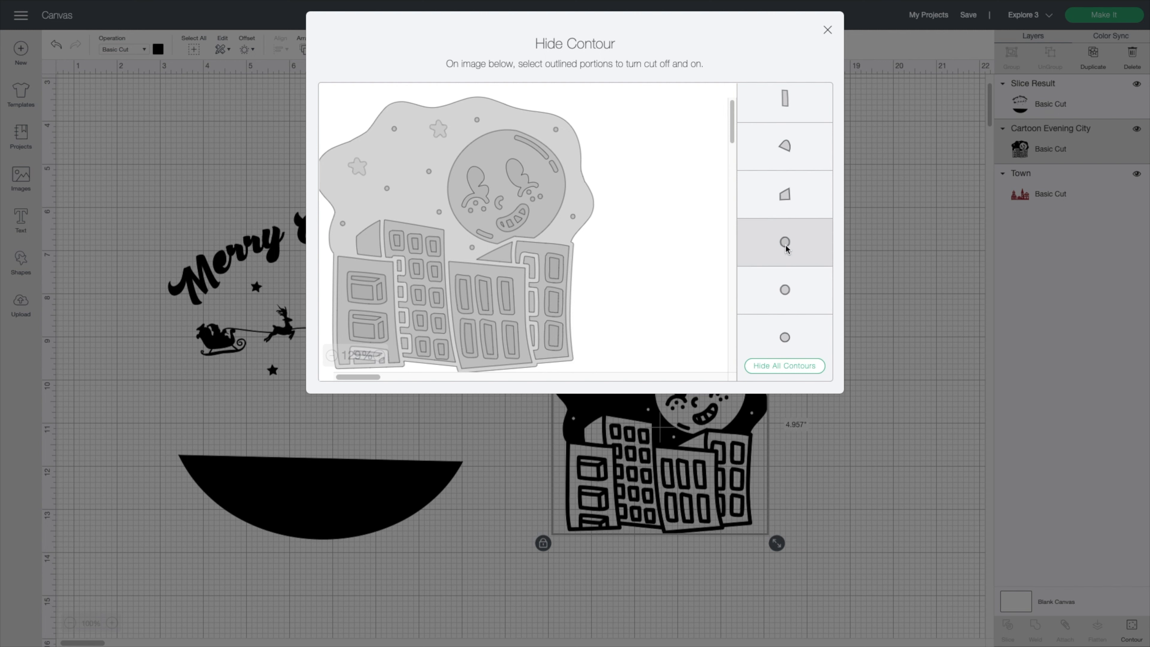
pyautogui.click(786, 289)
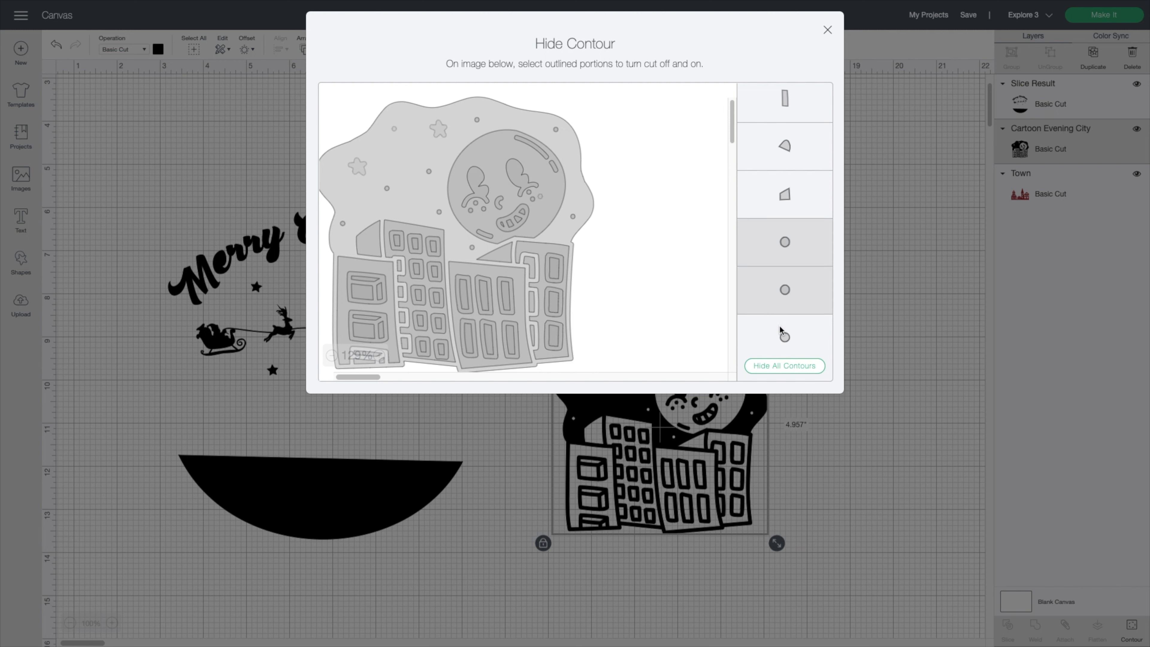
pyautogui.click(786, 337)
pyautogui.scroll(-2, 786, 338)
pyautogui.scroll(-1, 786, 338)
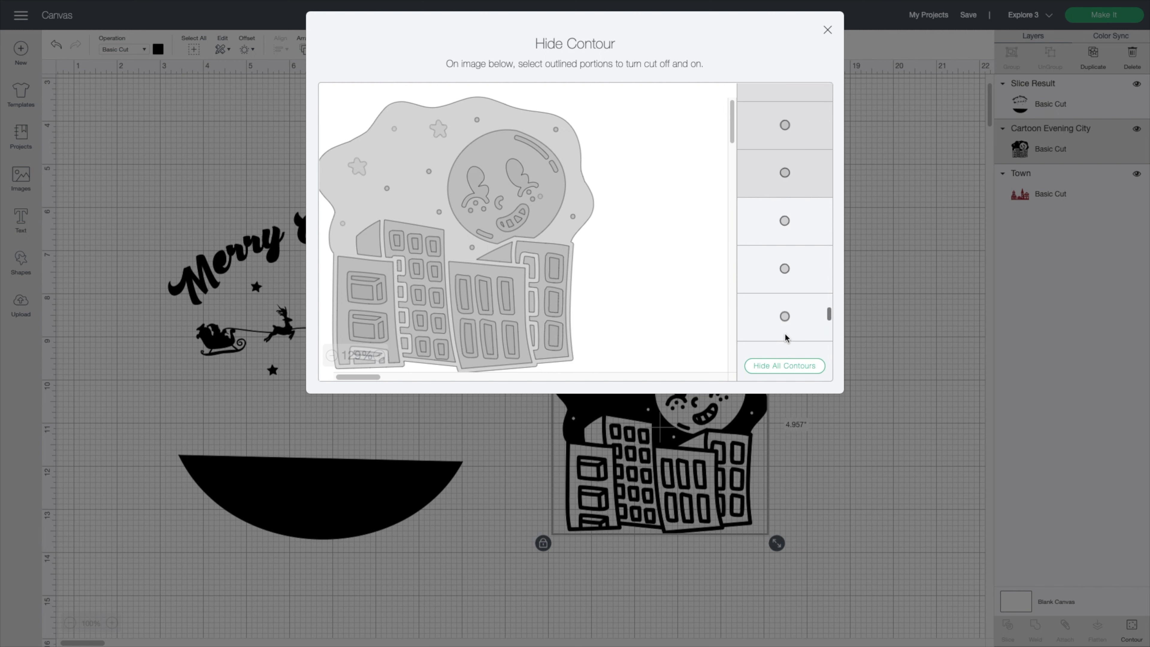
pyautogui.click(785, 221)
pyautogui.click(784, 271)
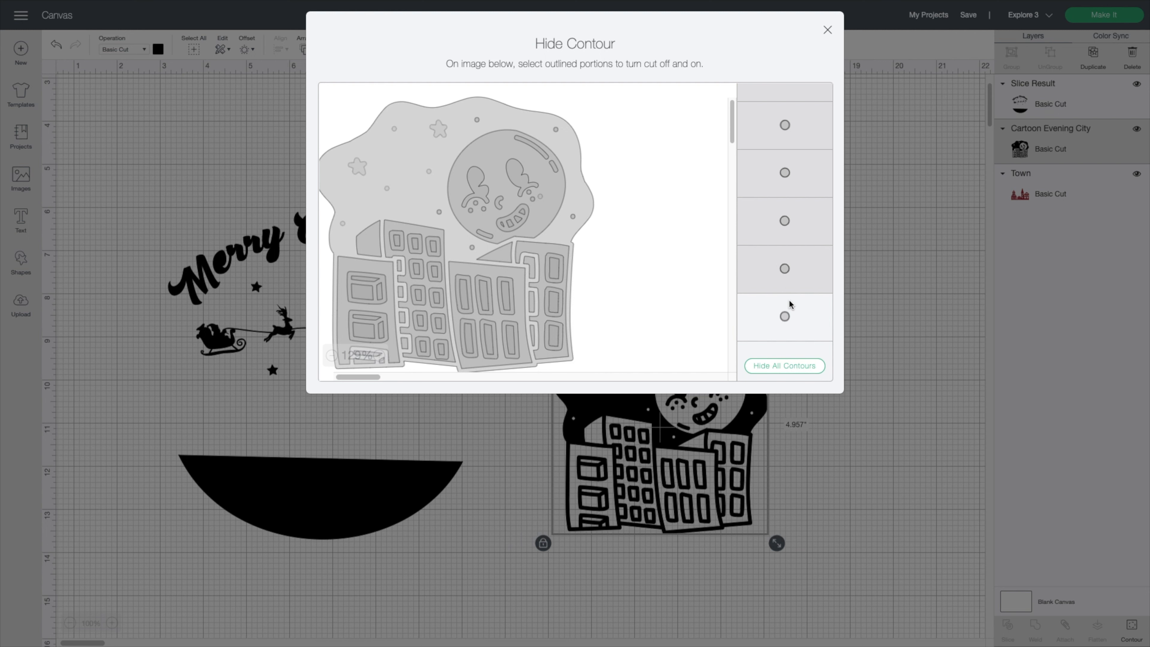
pyautogui.click(784, 311)
# - Hide the remaining eight round dot contours, down to the one just before the thin curved sliver
pyautogui.scroll(-2, 784, 311)
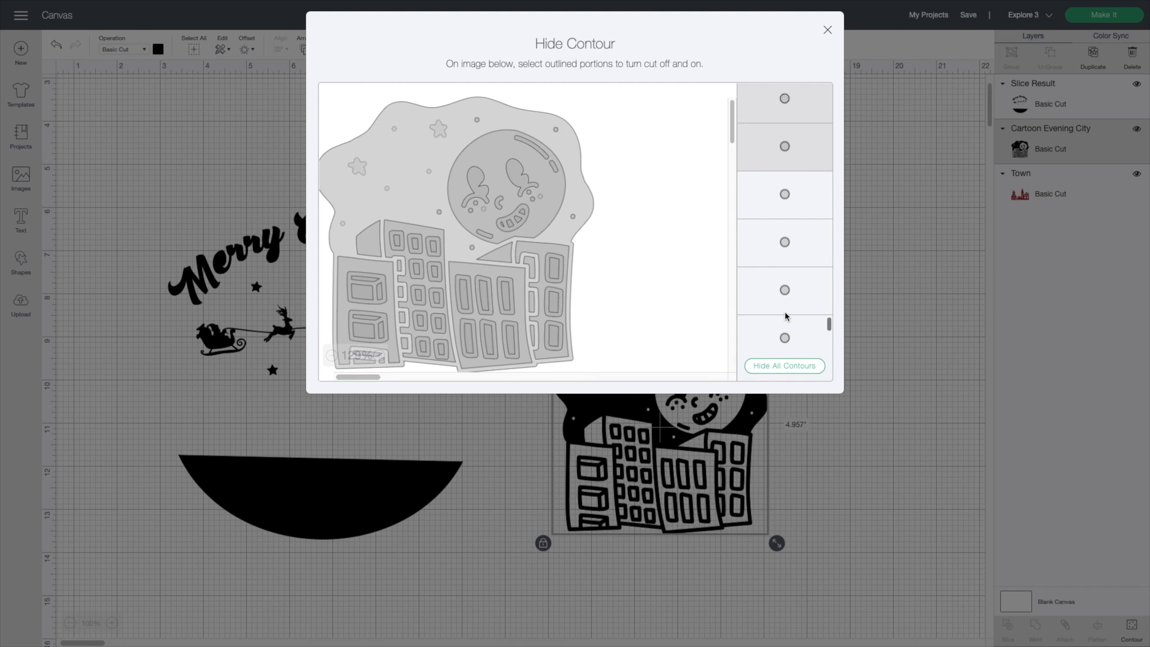
pyautogui.click(781, 195)
pyautogui.click(785, 247)
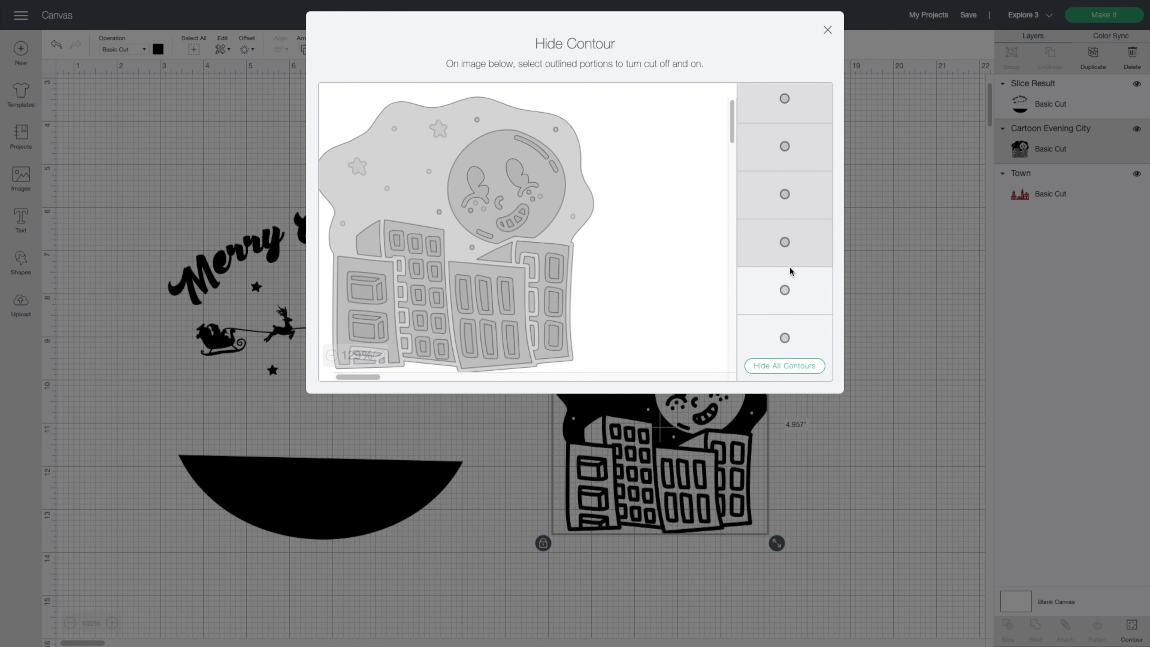
pyautogui.scroll(-2, 787, 284)
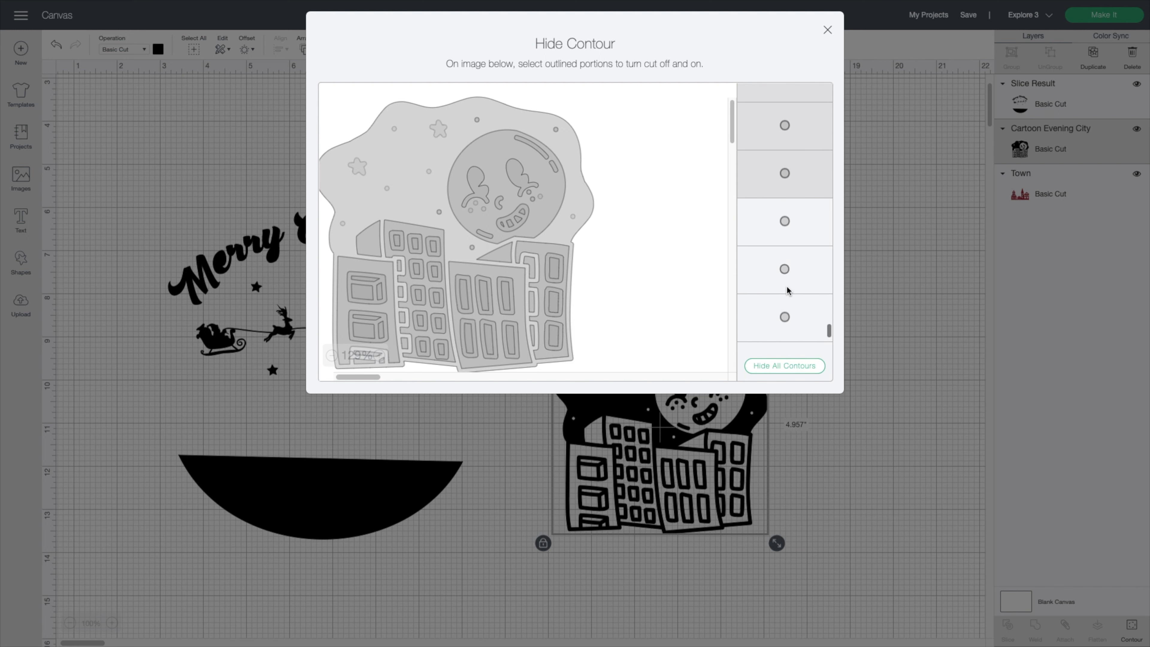
pyautogui.click(784, 222)
pyautogui.click(784, 269)
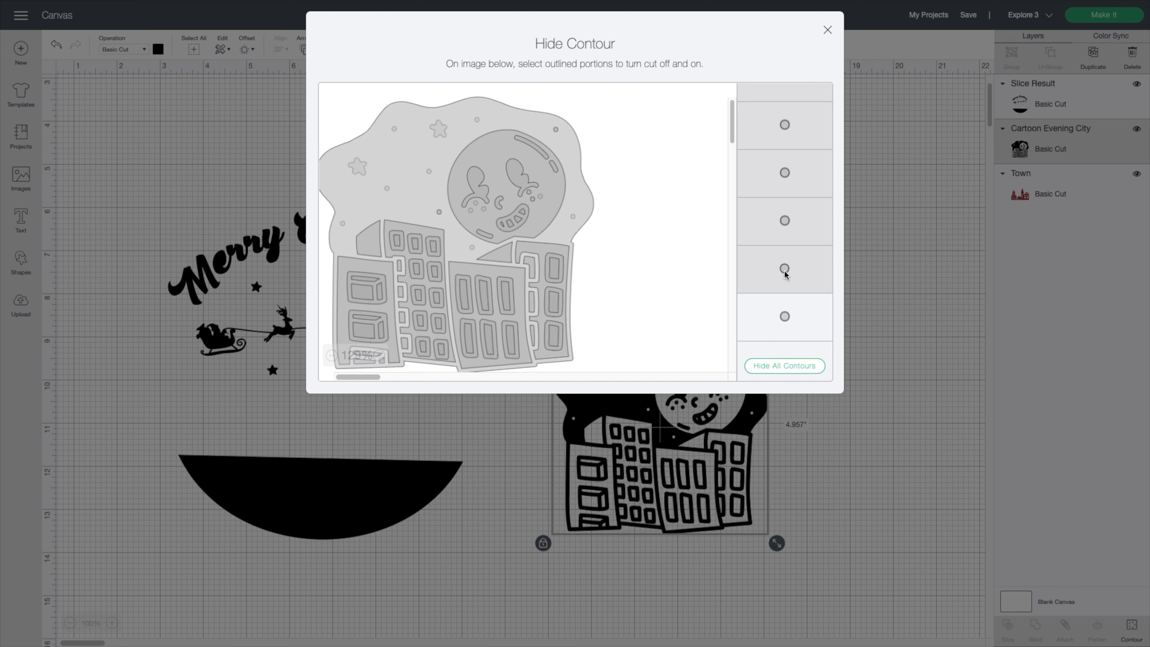
pyautogui.click(785, 316)
pyautogui.scroll(-3, 784, 314)
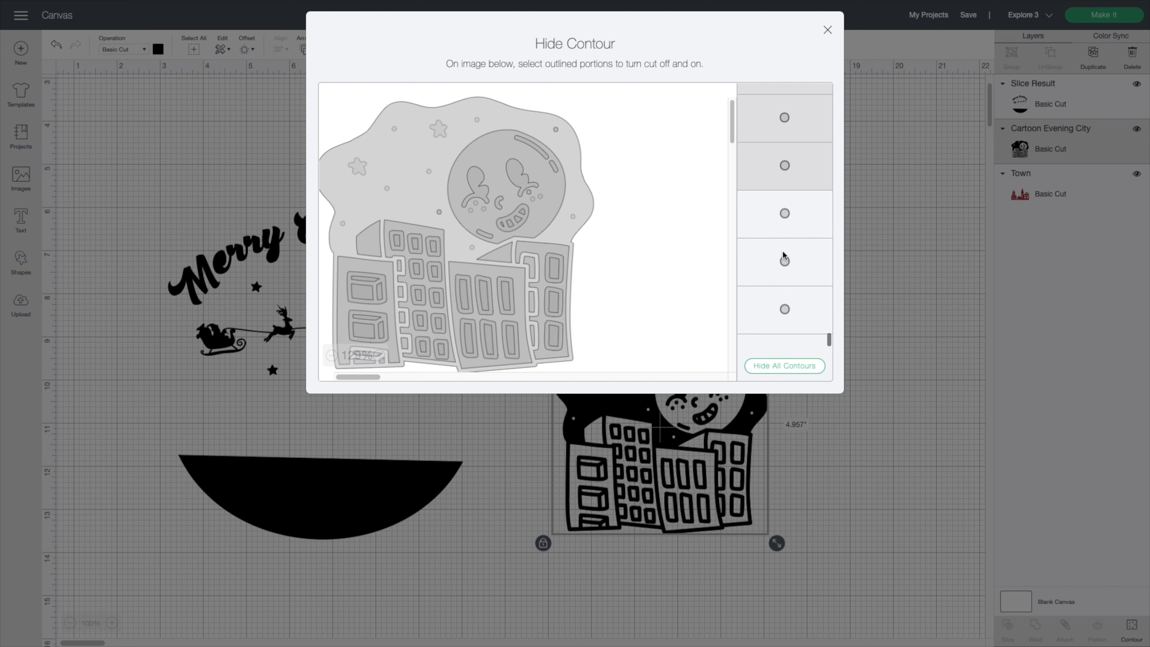
pyautogui.click(786, 215)
pyautogui.click(788, 264)
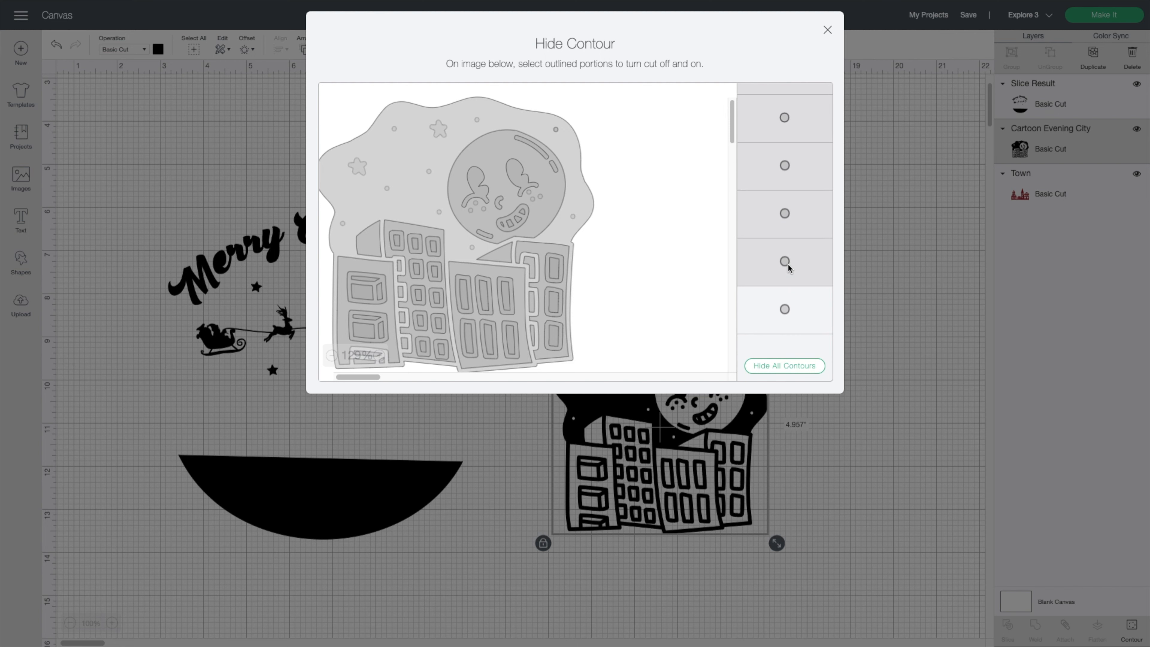
pyautogui.scroll(-1, 788, 263)
pyautogui.click(787, 273)
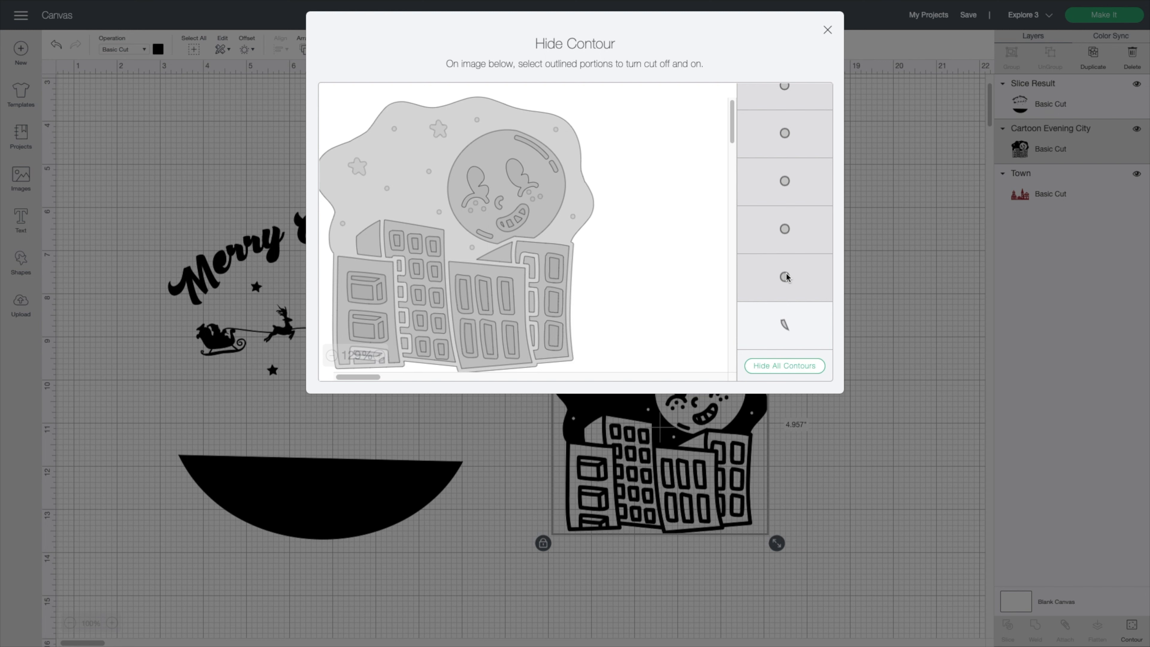
# - Hide the thin curved sliver contour listed after the round dots, toggling it to check its place in the image
pyautogui.click(784, 324)
pyautogui.click(784, 324)
pyautogui.click(784, 324)
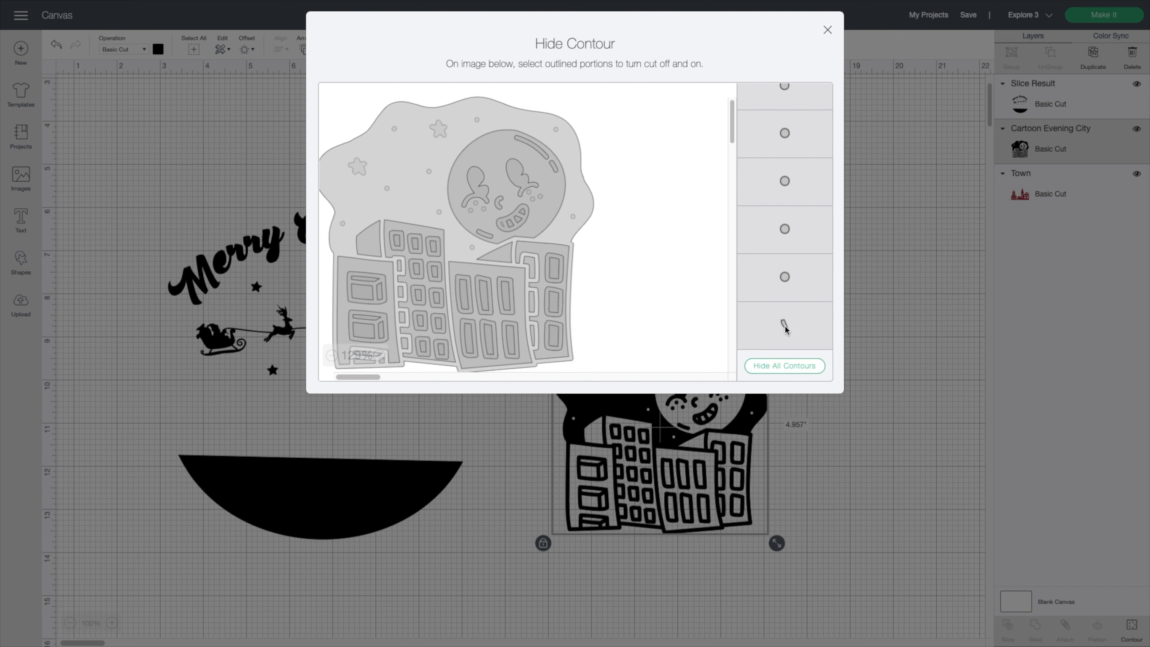
# - Hide the small rounded wedge contour listed shortly before the round dots, toggling the trapezoid after it to check its place
pyautogui.scroll(2, 784, 325)
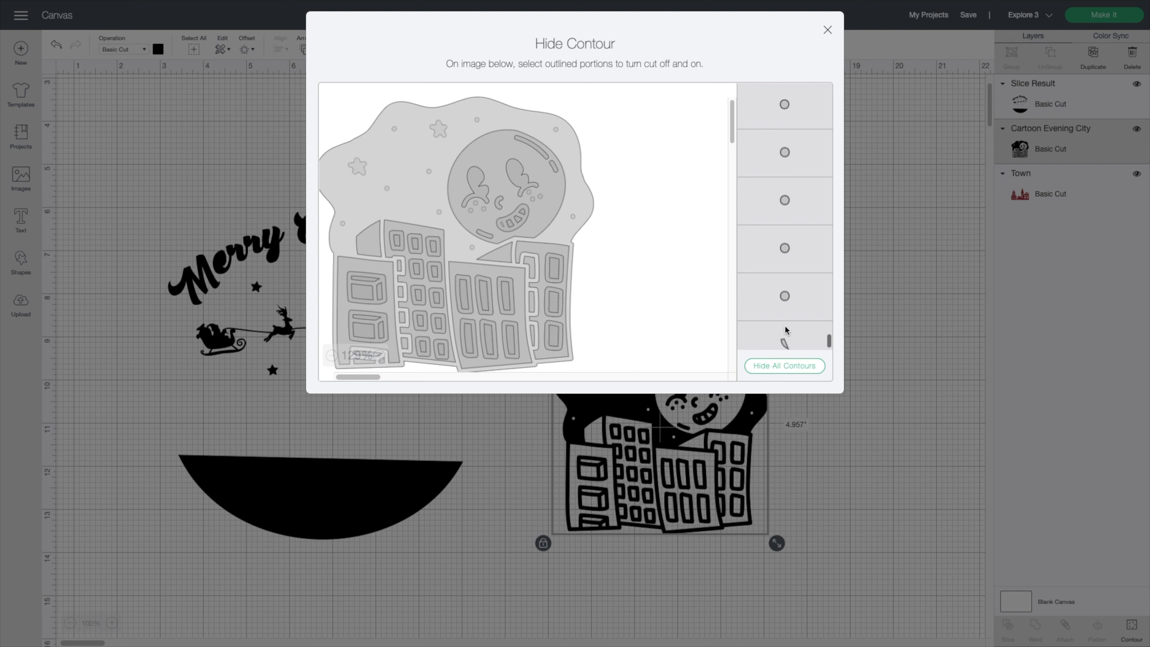
pyautogui.scroll(4, 784, 324)
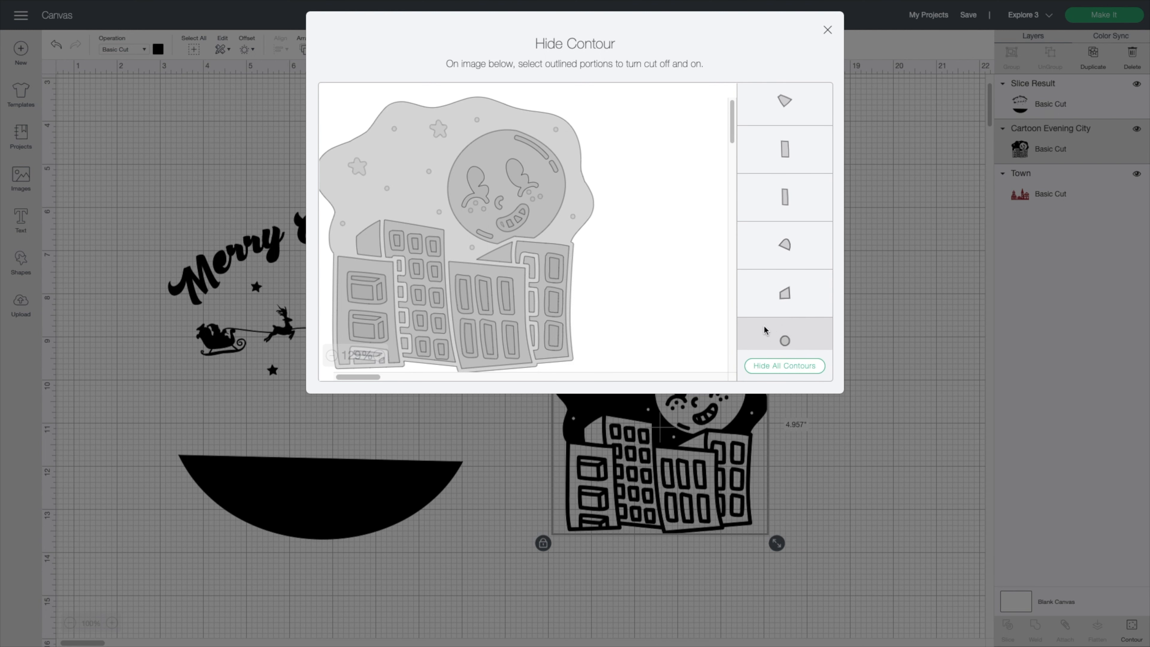
pyautogui.click(785, 246)
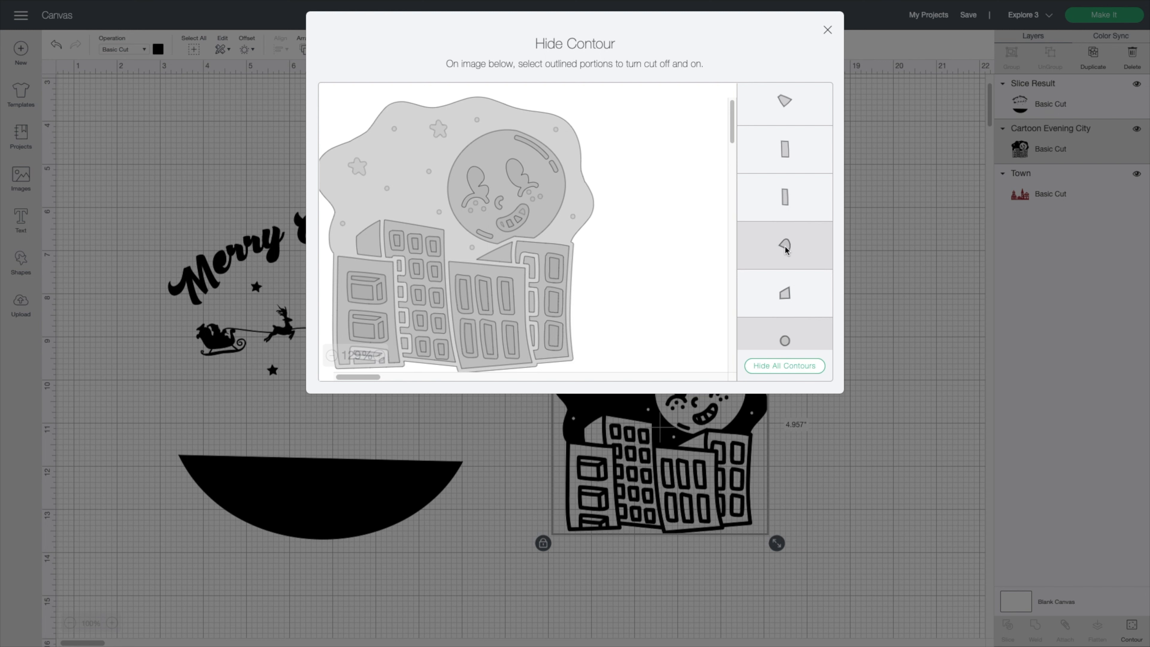
pyautogui.click(786, 294)
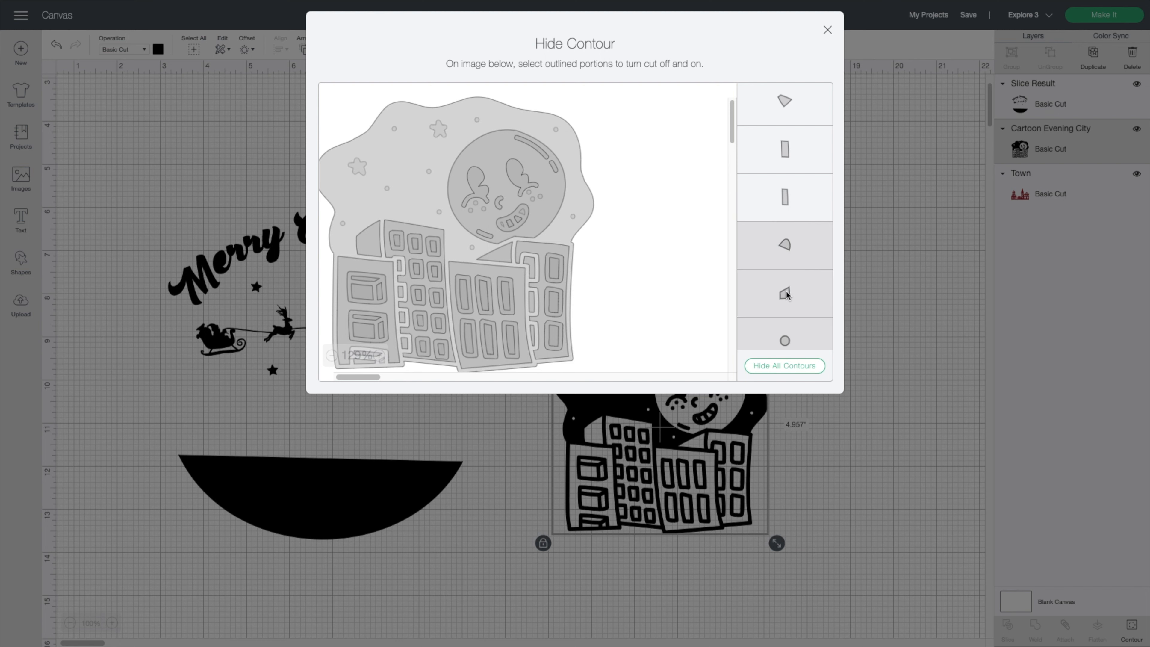
pyautogui.click(786, 294)
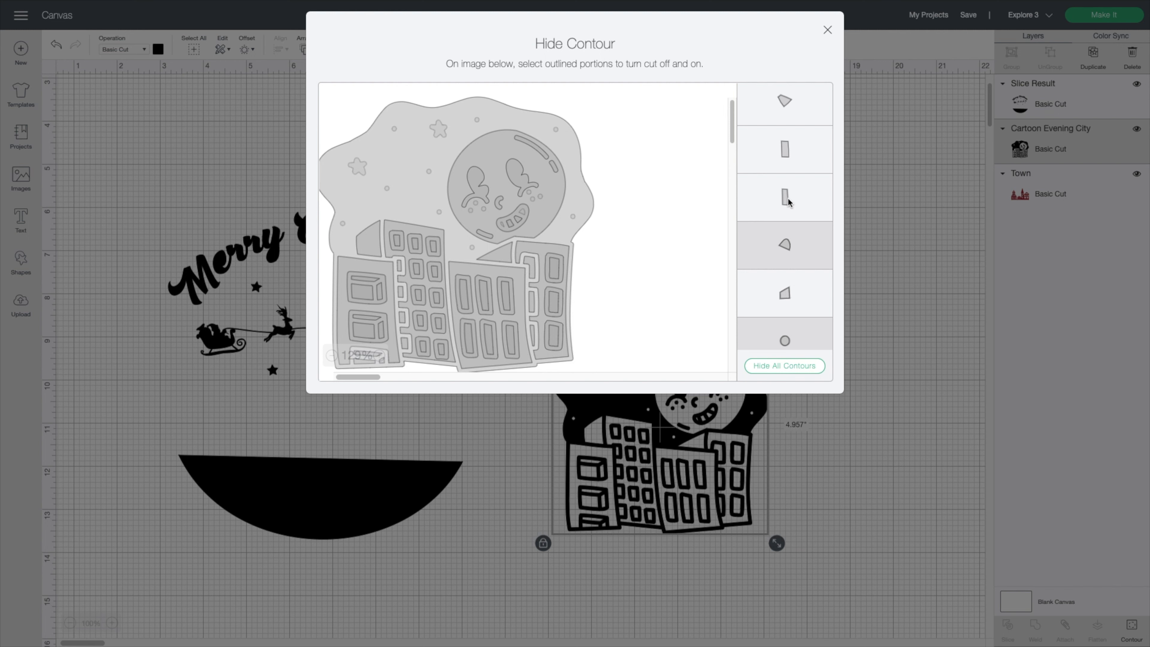
# - Hide the small triangular and tilted four-sided contours, toggling the two narrow rectangles listed after them to check their place
pyautogui.click(786, 109)
pyautogui.click(787, 157)
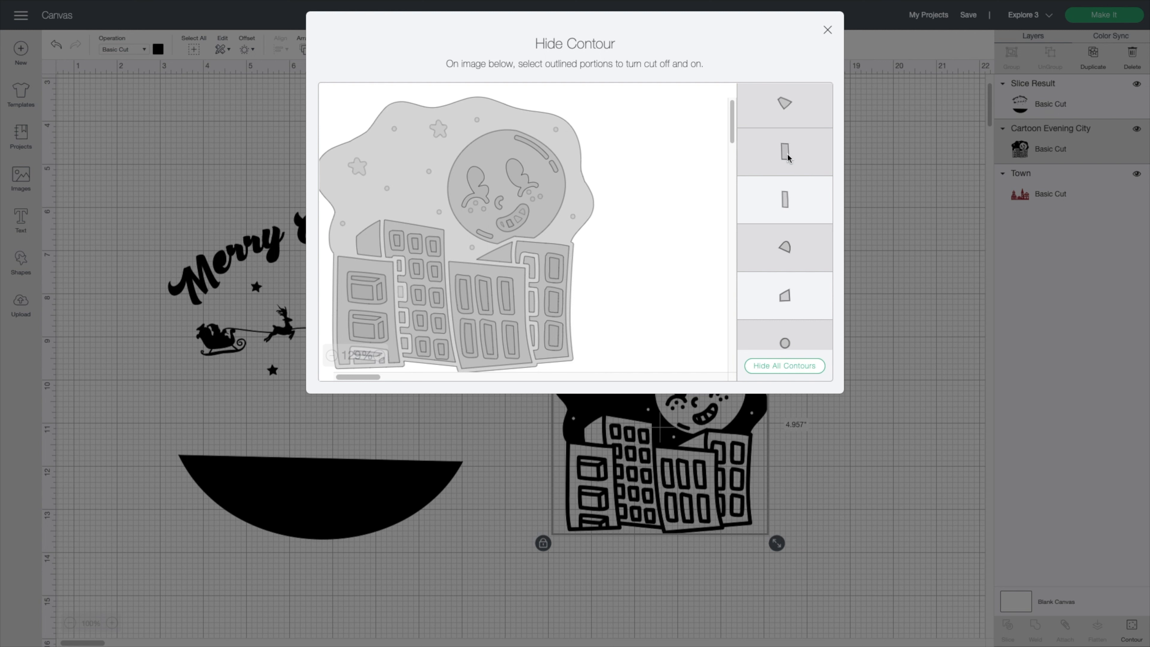
pyautogui.click(788, 157)
pyautogui.click(785, 194)
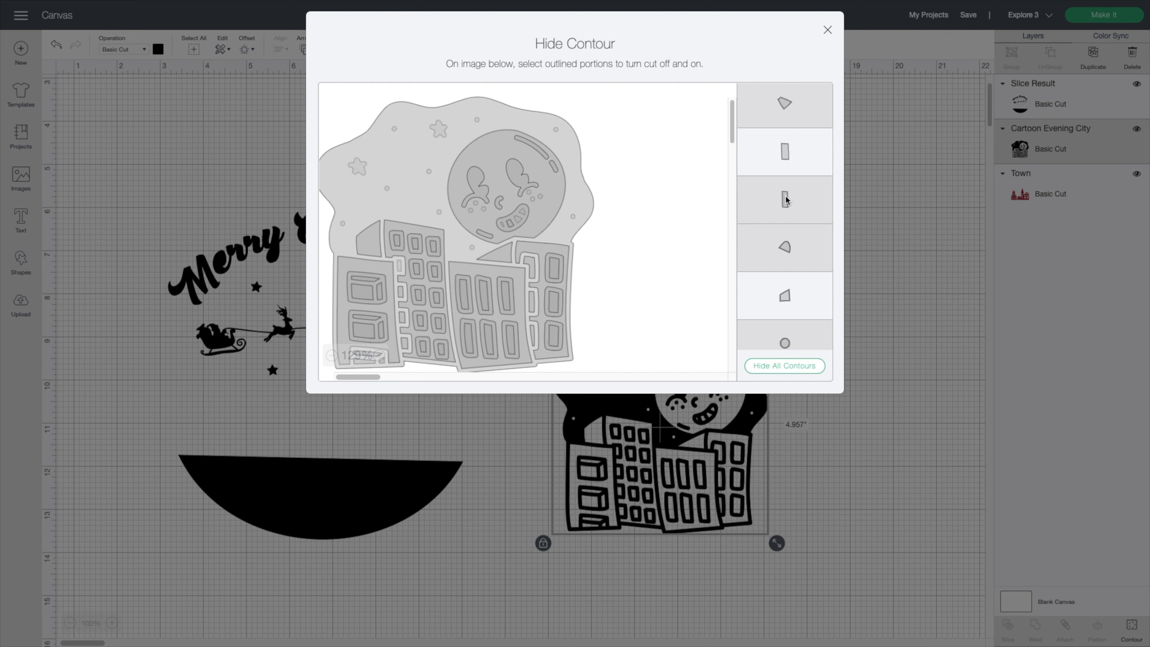
pyautogui.click(786, 200)
pyautogui.scroll(-3, 787, 201)
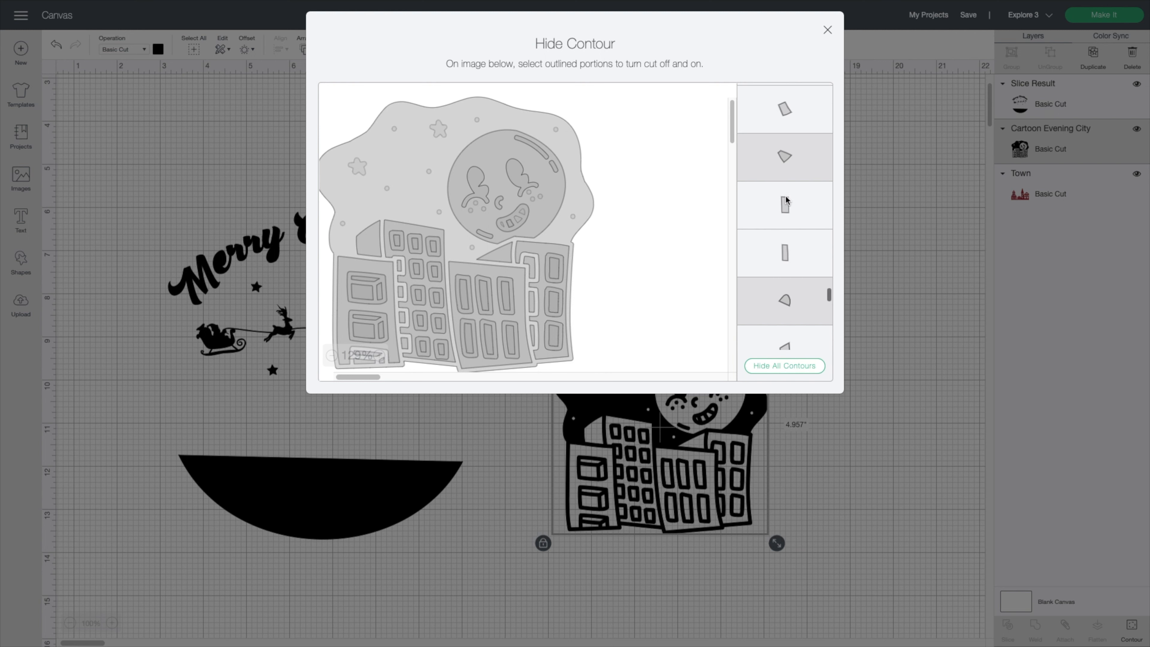
pyautogui.click(787, 200)
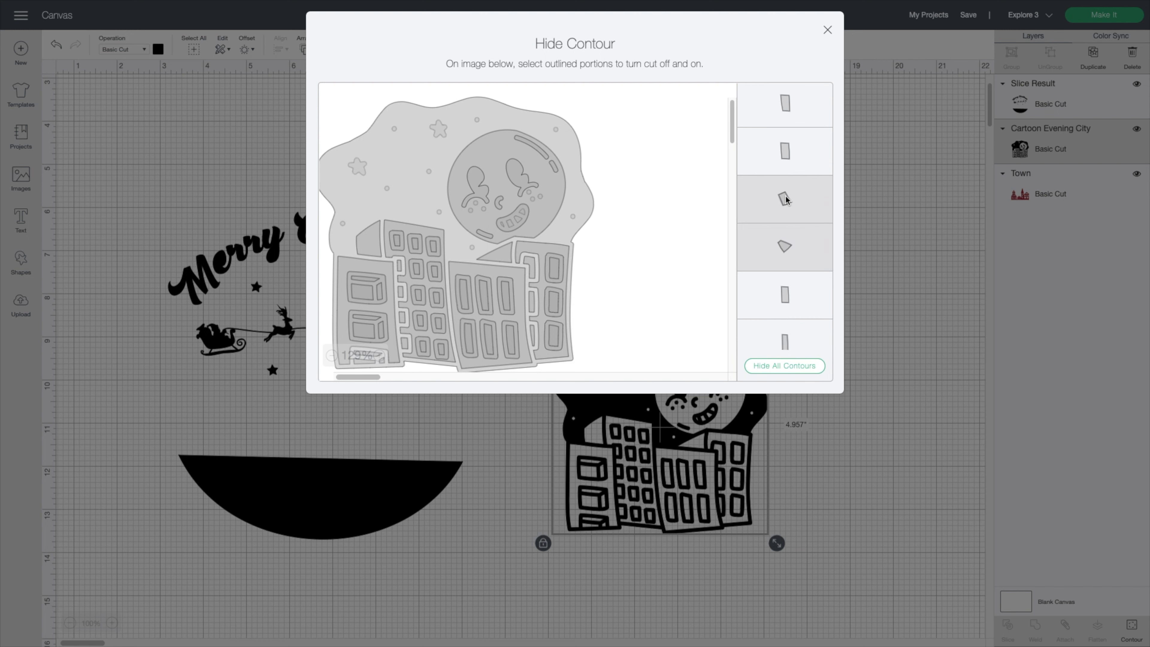
# - Hide the short slanted bar contour of the moon's highlight and close the Contour window
pyautogui.scroll(-5, 785, 200)
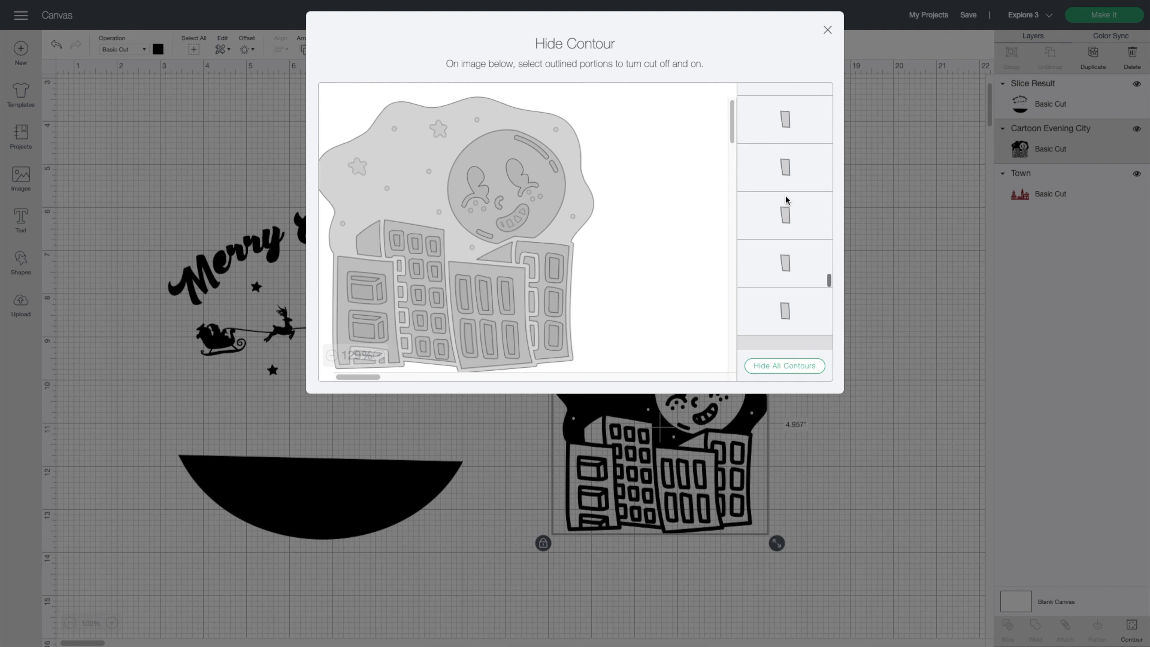
pyautogui.scroll(4, 786, 200)
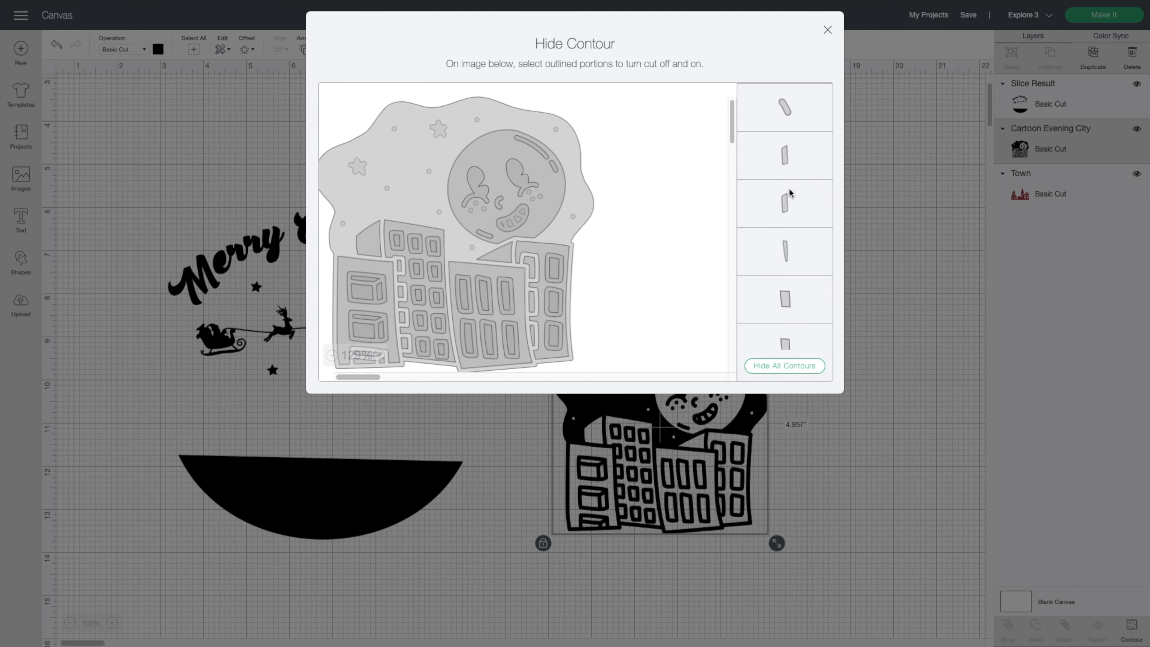
pyautogui.click(784, 114)
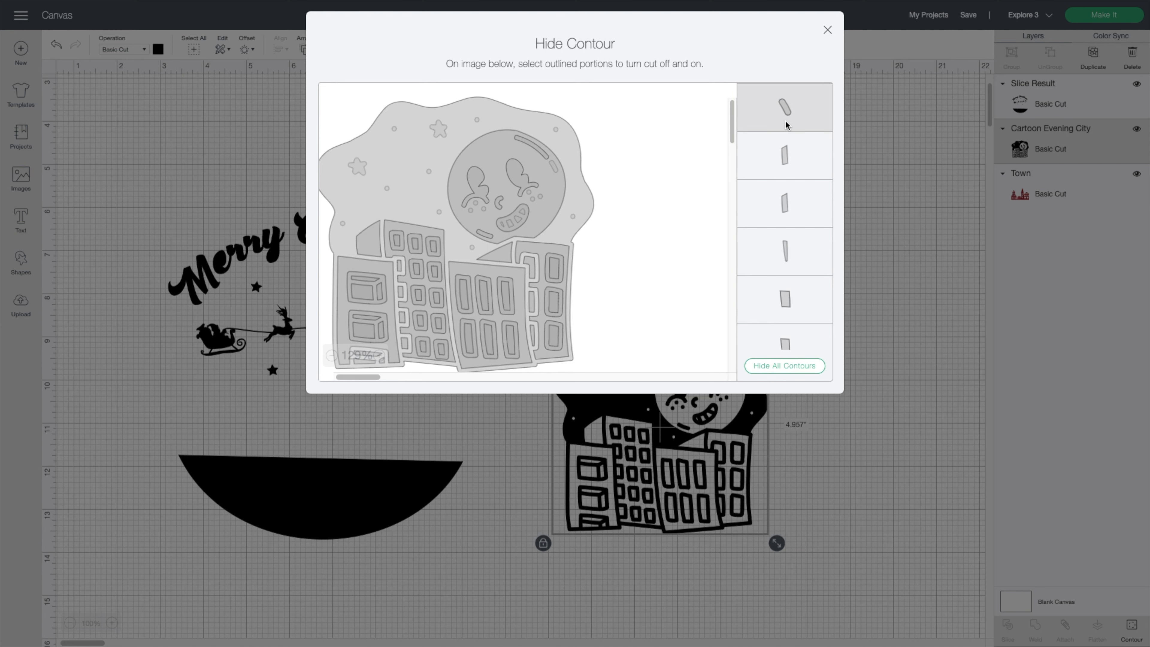
pyautogui.click(828, 30)
pyautogui.scroll(-3, 854, 365)
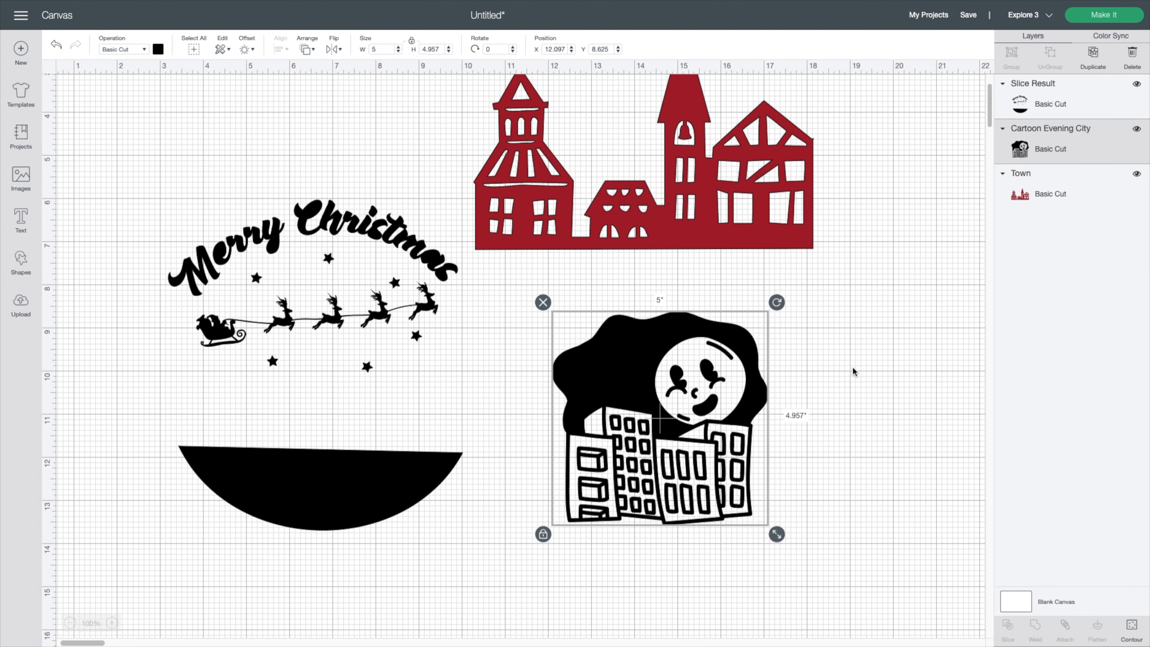
# - Unlock the Cartoon Evening City's proportions, resize it to about 4.334 by 3.776 inches, and lock the proportions again
pyautogui.click(689, 362)
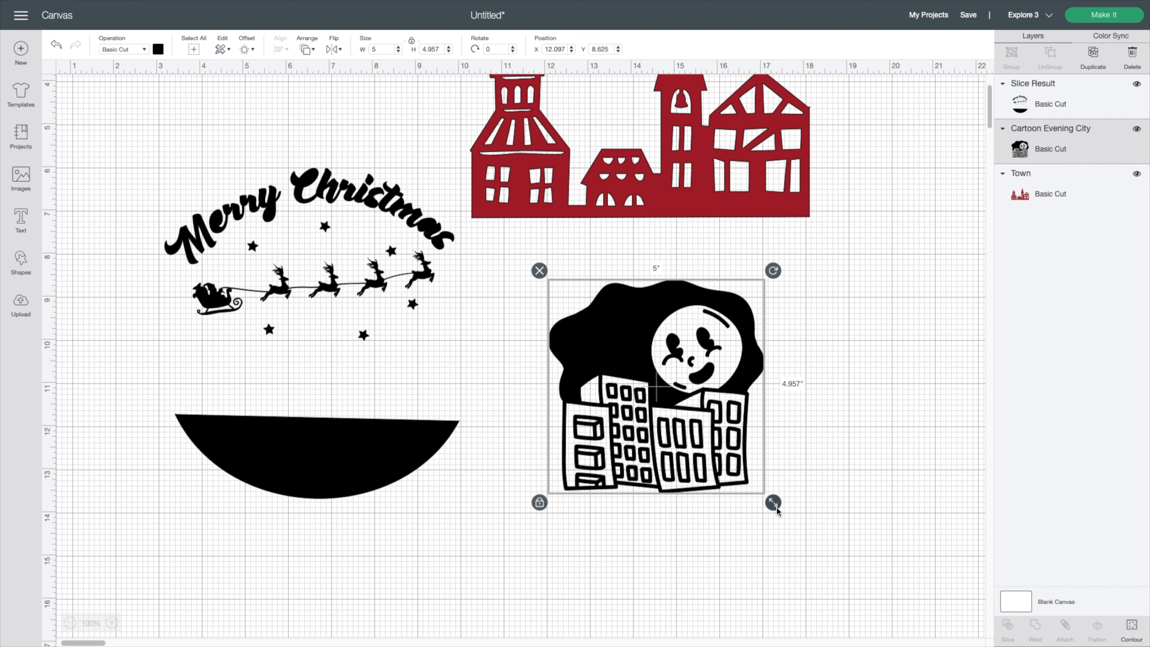
pyautogui.click(539, 503)
pyautogui.moveTo(773, 504); pyautogui.dragTo(751, 455)
pyautogui.click(539, 453)
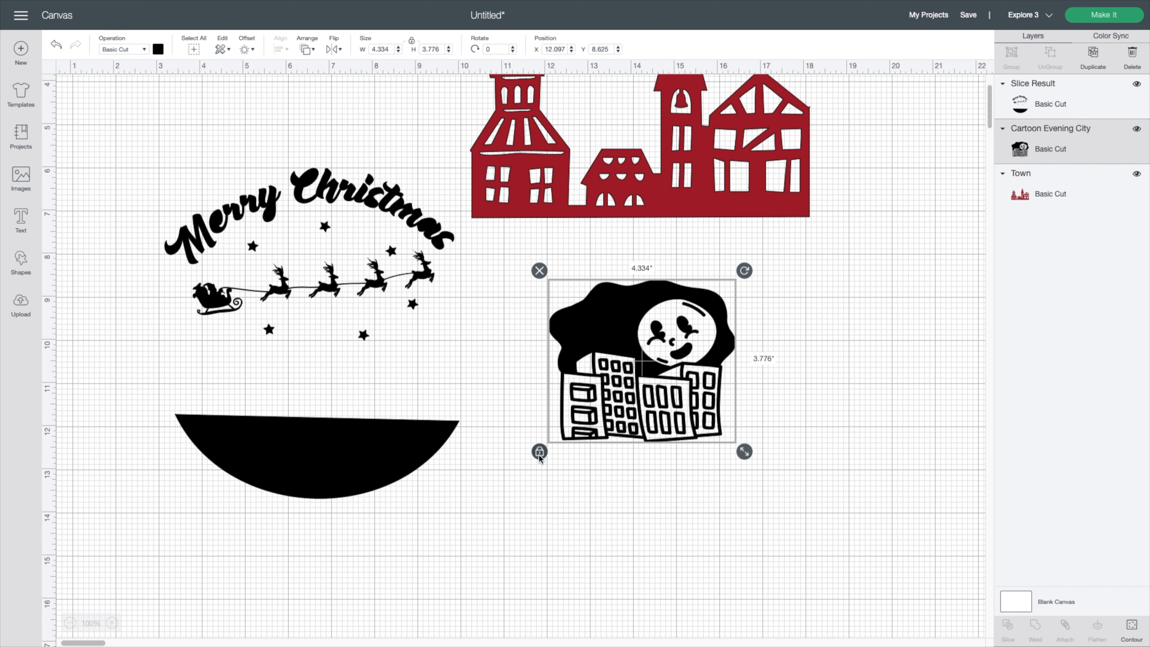
# - Position the Cartoon Evening City and the Merry Christmas design so the buildings overlap the flat edge of the black half-circle
pyautogui.moveTo(684, 383); pyautogui.dragTo(501, 455)
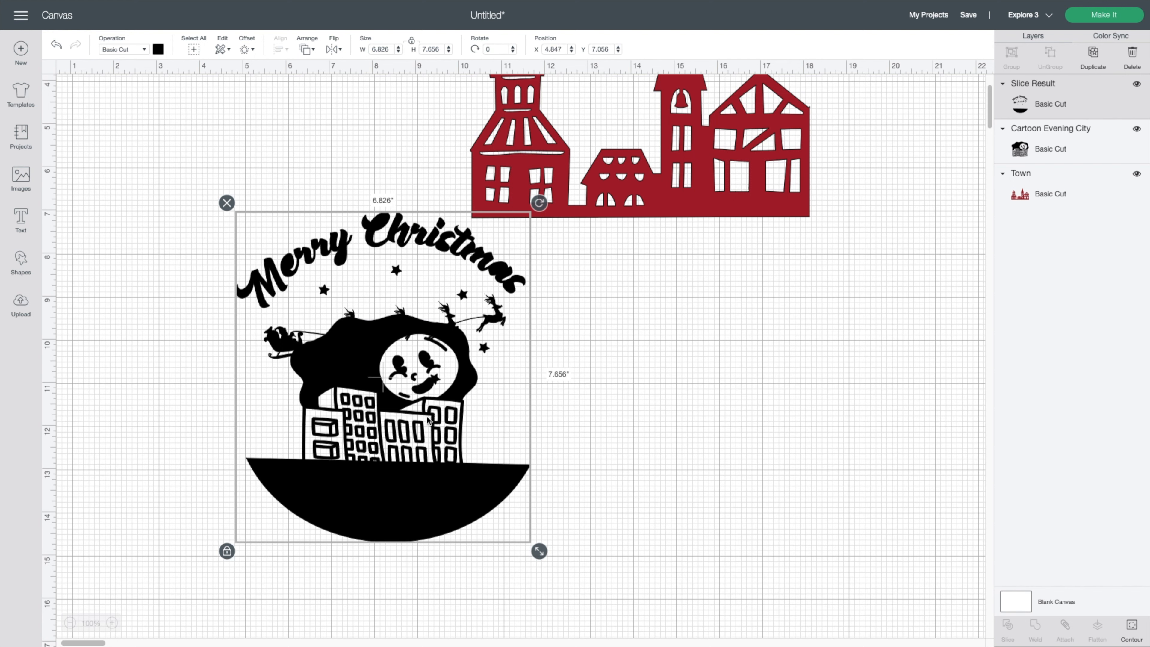
pyautogui.click(677, 449)
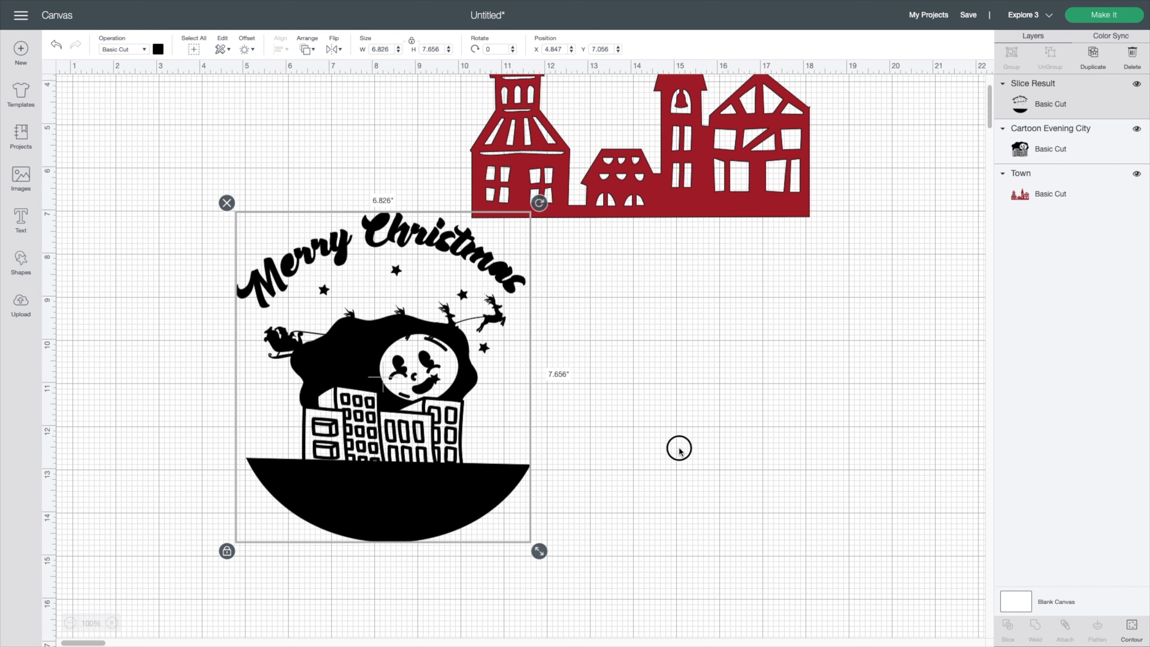
pyautogui.click(471, 385)
pyautogui.click(864, 440)
# - Reopen Contour for the Cartoon Evening City layer and hide the moon's circle and the large cloud-shaped night sky outline
pyautogui.click(1045, 157)
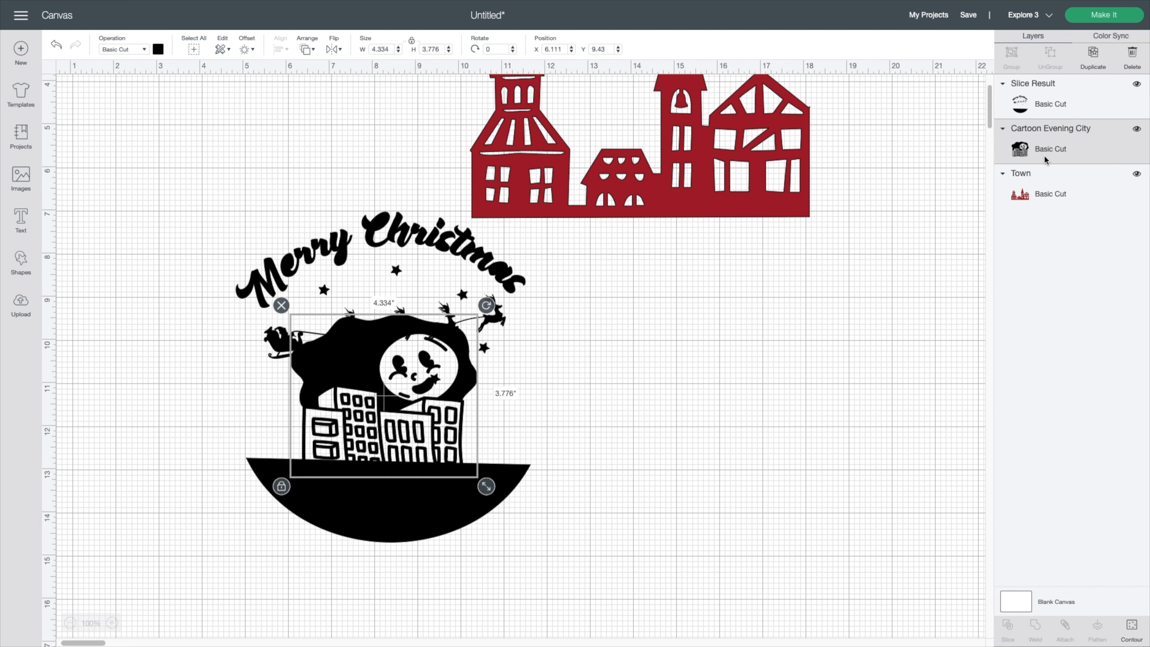
pyautogui.click(1132, 627)
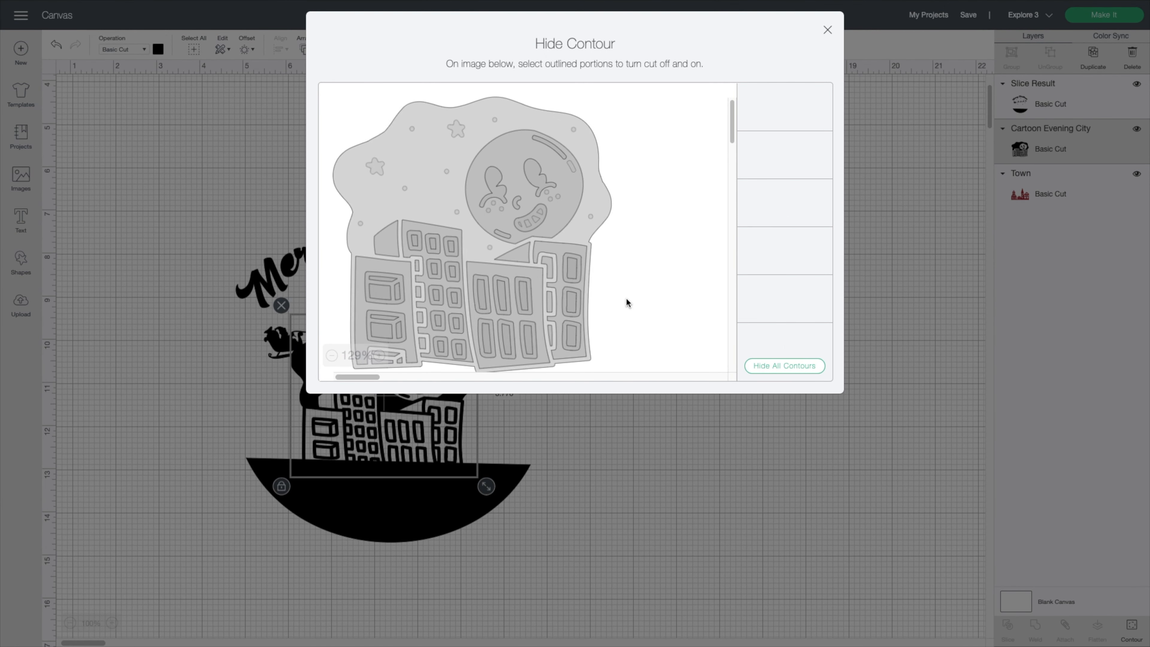
pyautogui.click(791, 155)
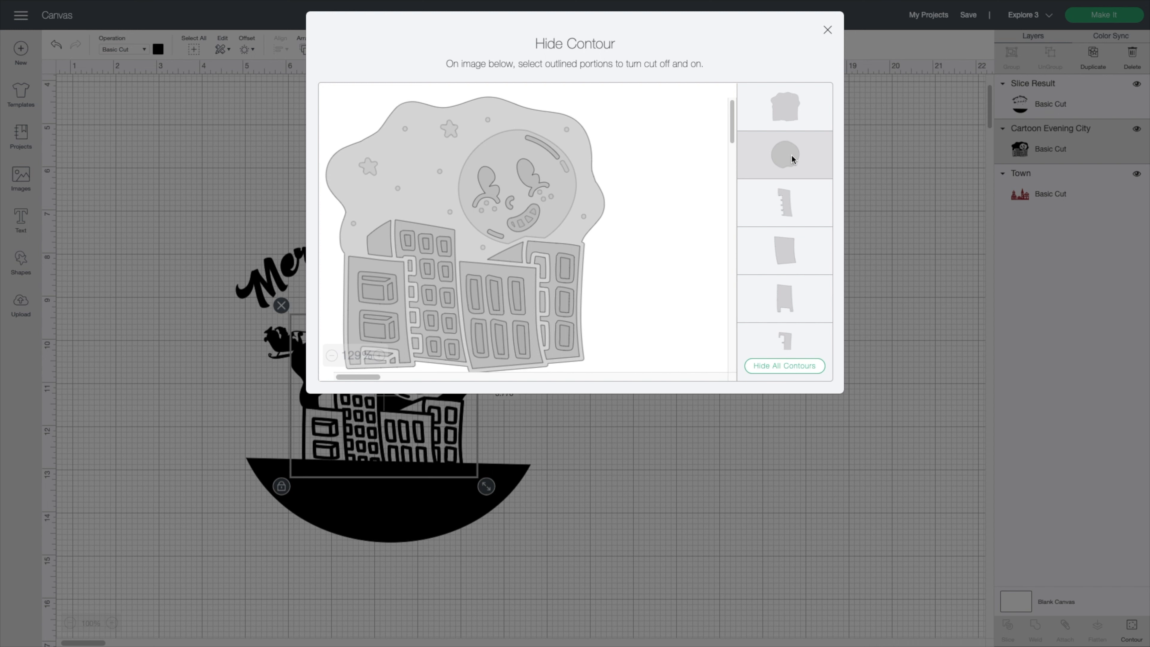
pyautogui.click(781, 117)
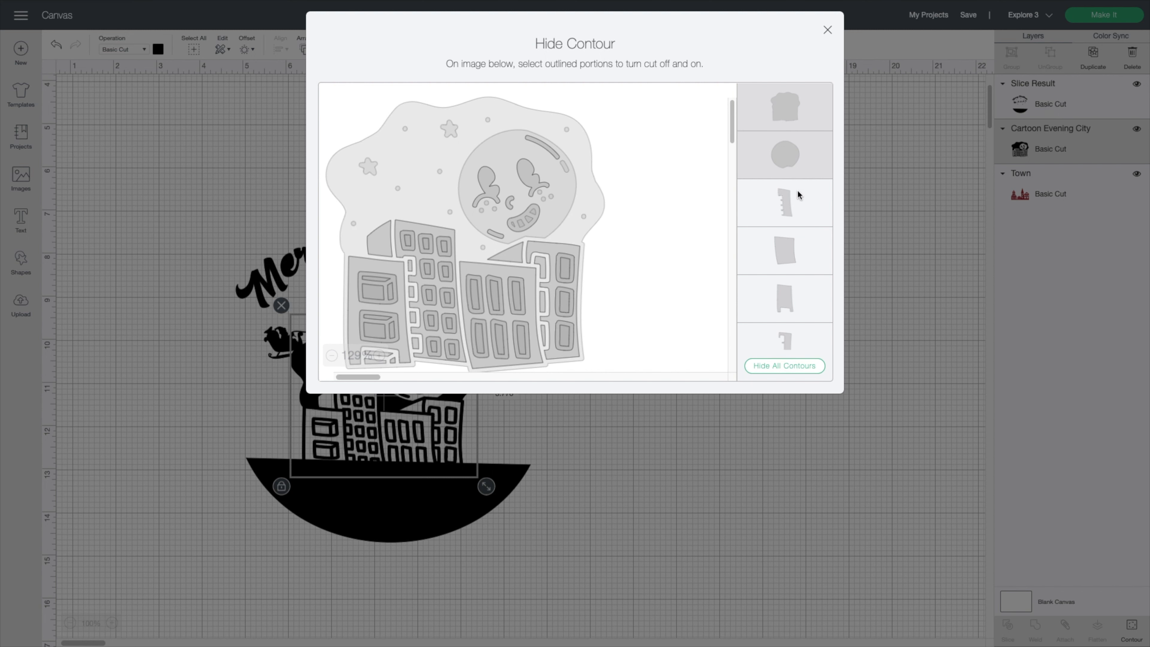
# - Hide the contours of the moon's two eyes
pyautogui.scroll(-3, 797, 195)
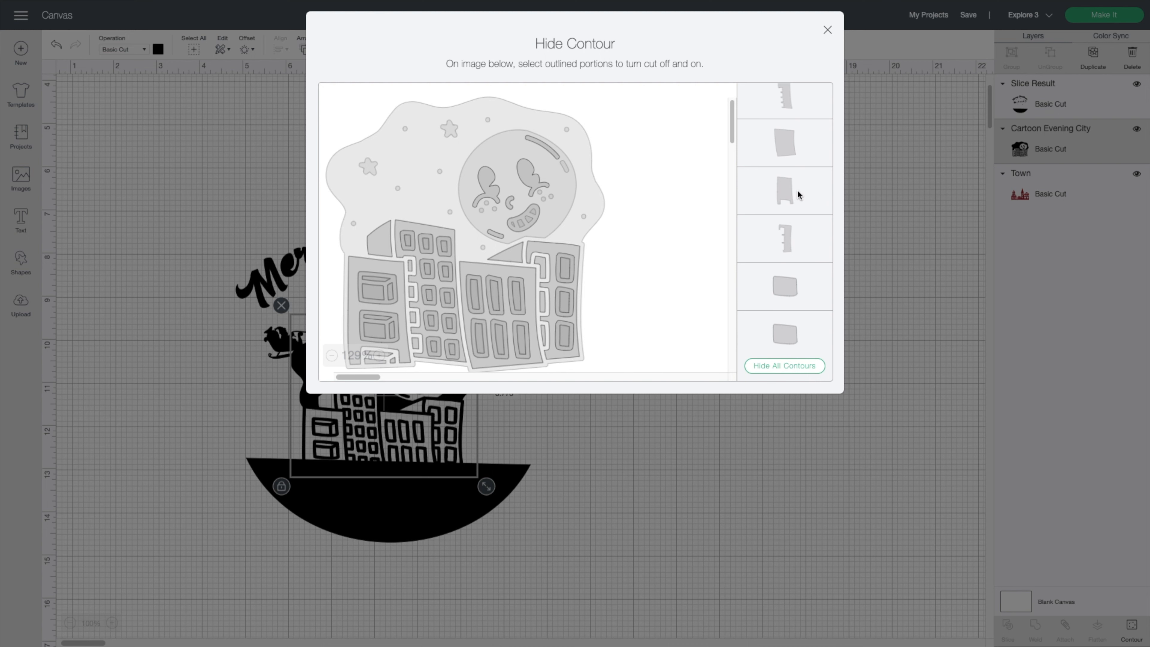
pyautogui.scroll(-5, 797, 190)
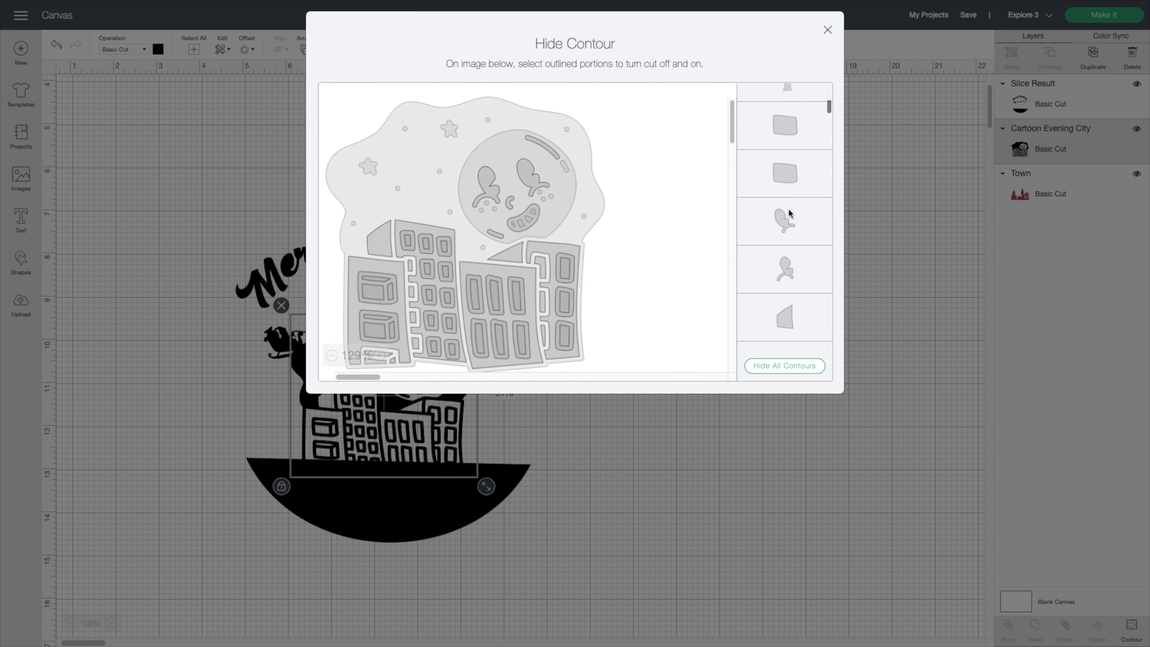
pyautogui.click(781, 220)
pyautogui.click(785, 270)
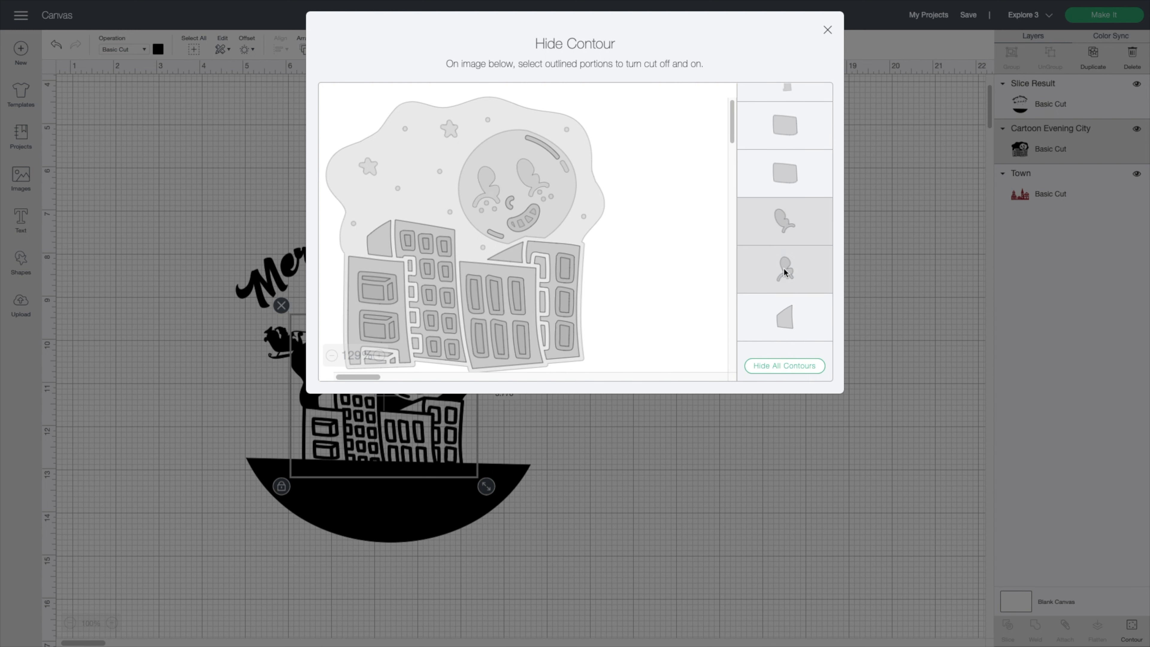
# - Hide the contours of the moon's mouth and its long curved highlight
pyautogui.scroll(-3, 783, 266)
pyautogui.click(783, 258)
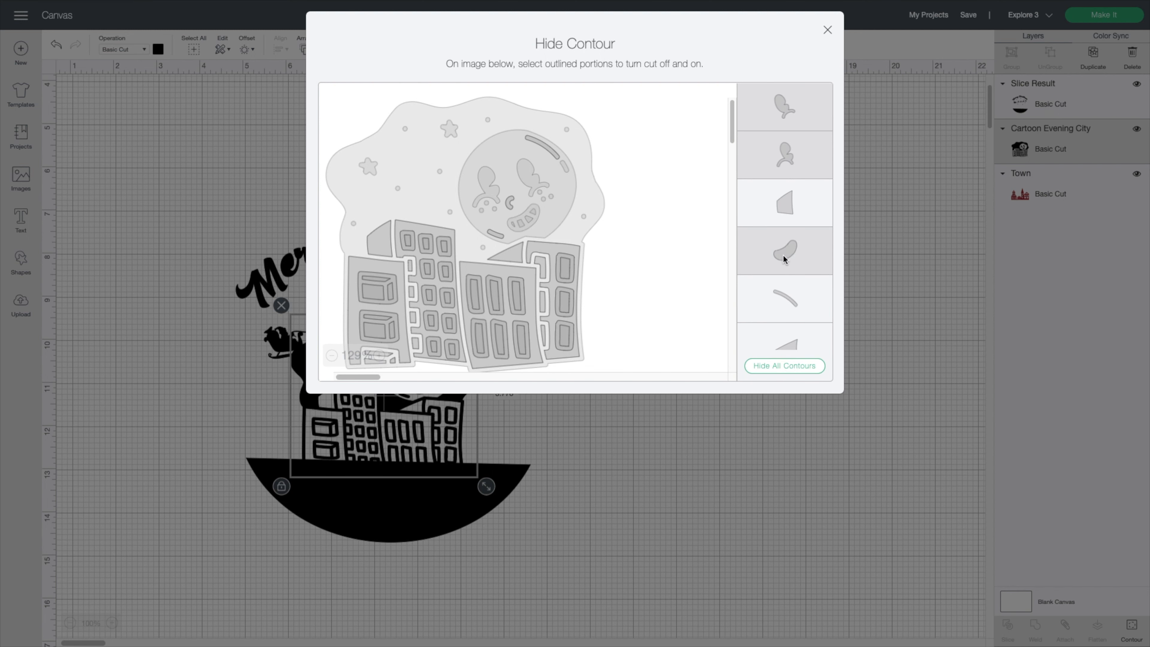
pyautogui.click(786, 295)
pyautogui.scroll(-1, 785, 295)
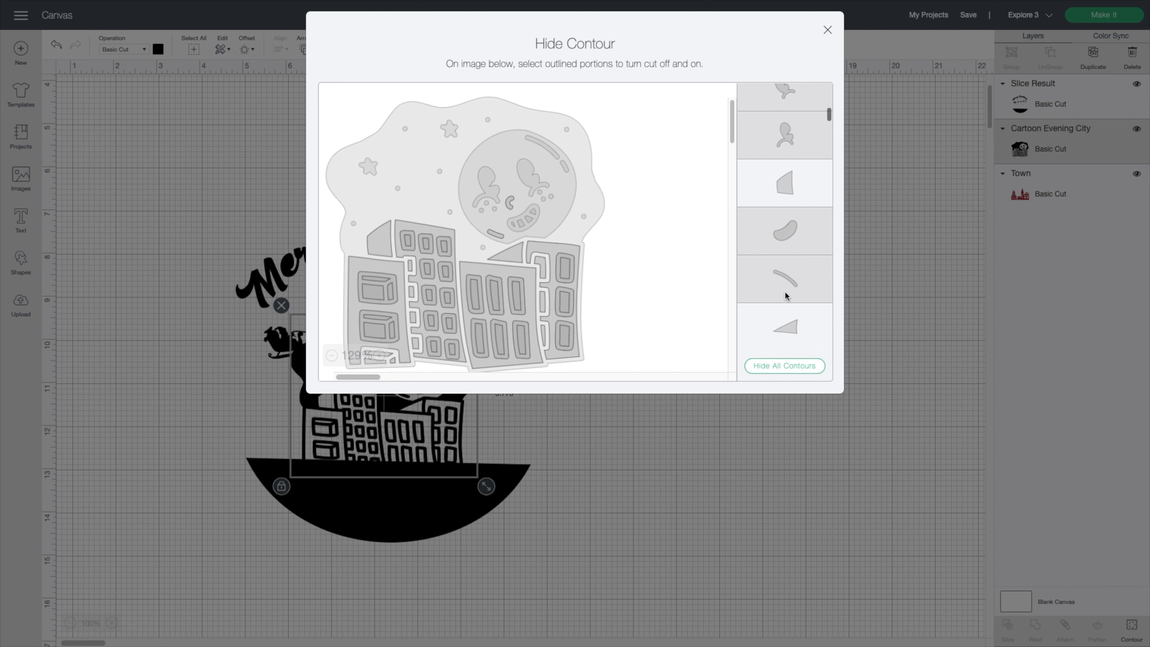
# - Find and hide the small C-shaped contour of the moon's nose, listed just before the slanted bar
pyautogui.scroll(-2, 785, 296)
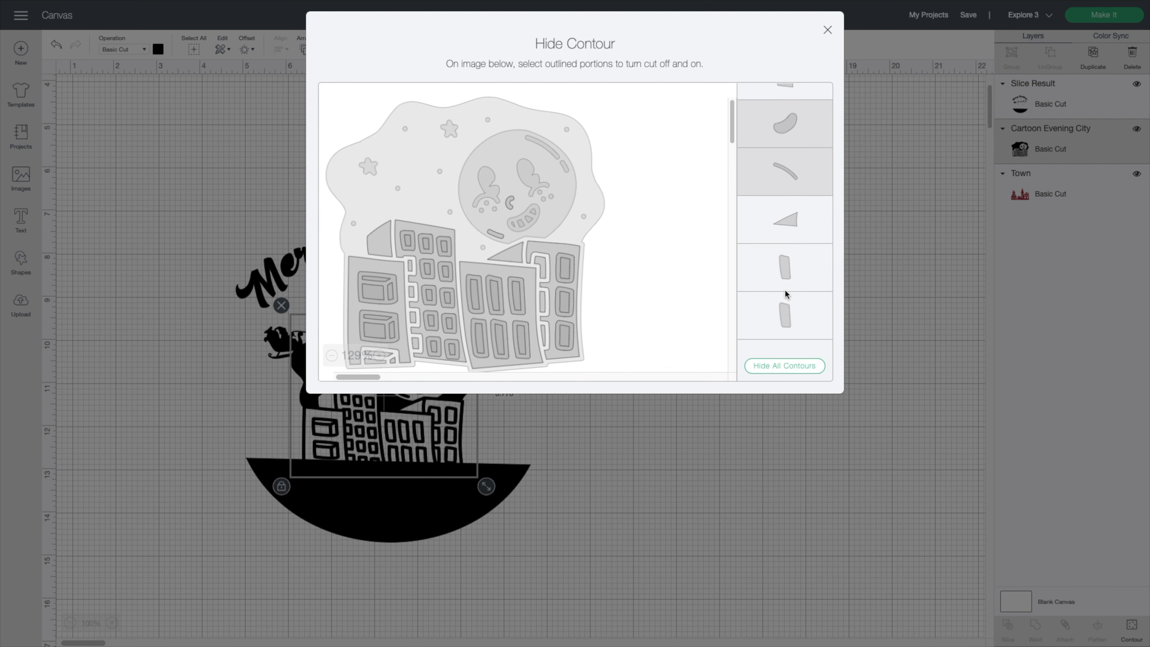
pyautogui.scroll(-5, 785, 294)
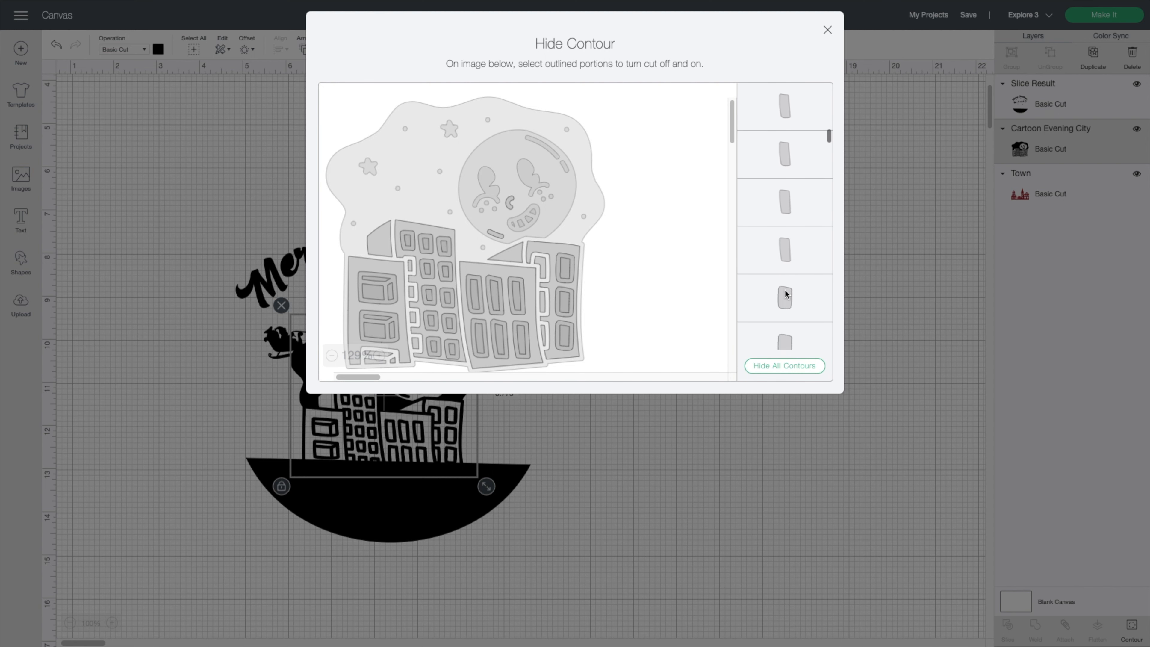
pyautogui.scroll(-2, 786, 294)
pyautogui.click(785, 295)
pyautogui.scroll(-3, 786, 294)
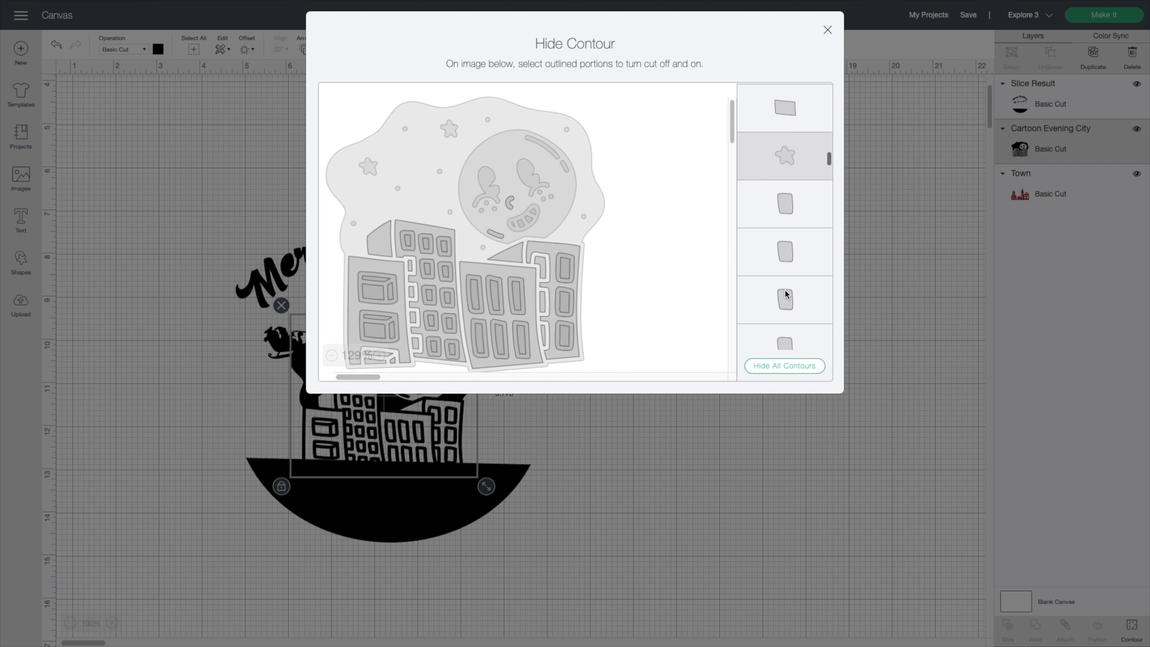
pyautogui.scroll(-3, 785, 293)
pyautogui.click(785, 293)
pyautogui.scroll(-2, 784, 293)
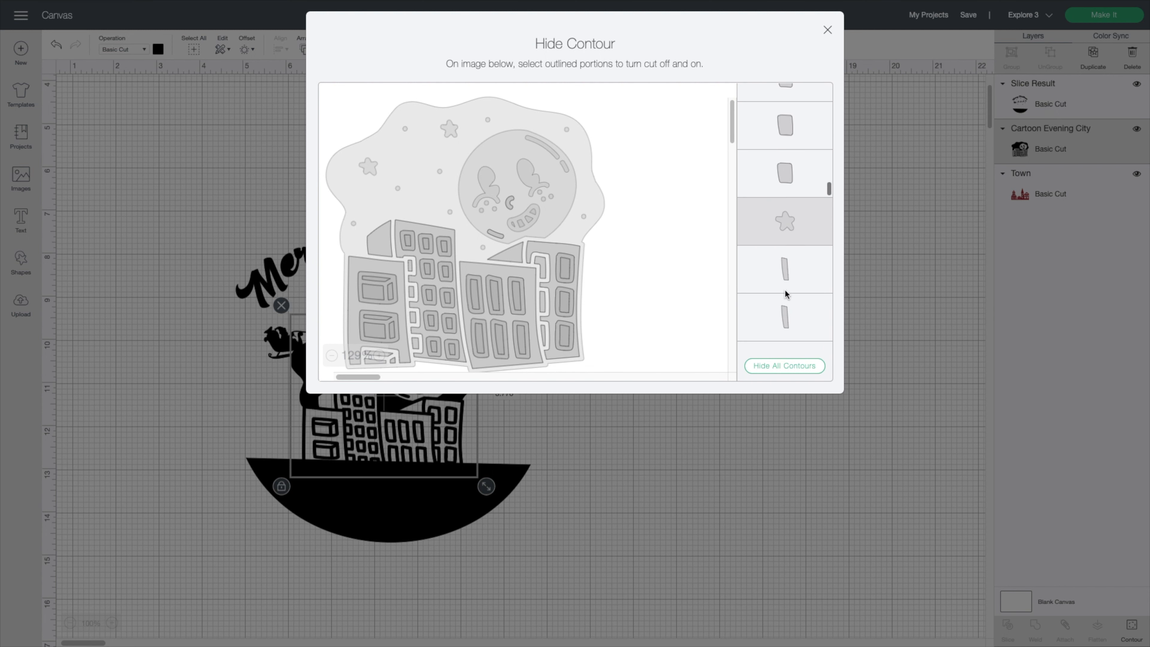
pyautogui.scroll(-3, 786, 294)
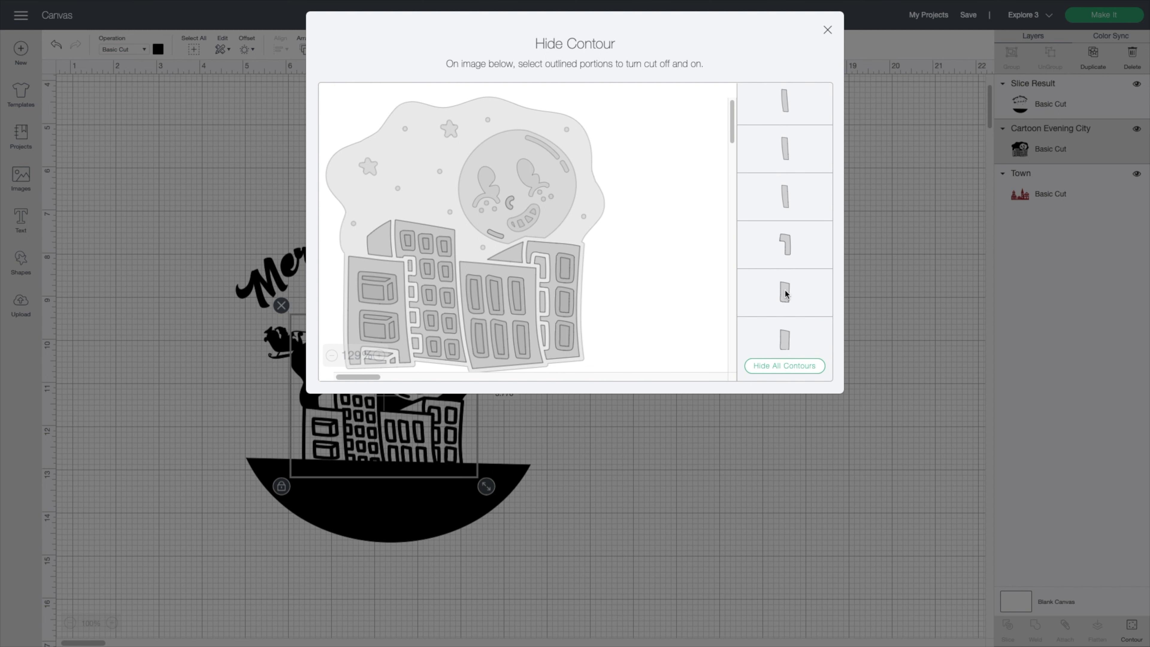
pyautogui.scroll(-5, 786, 293)
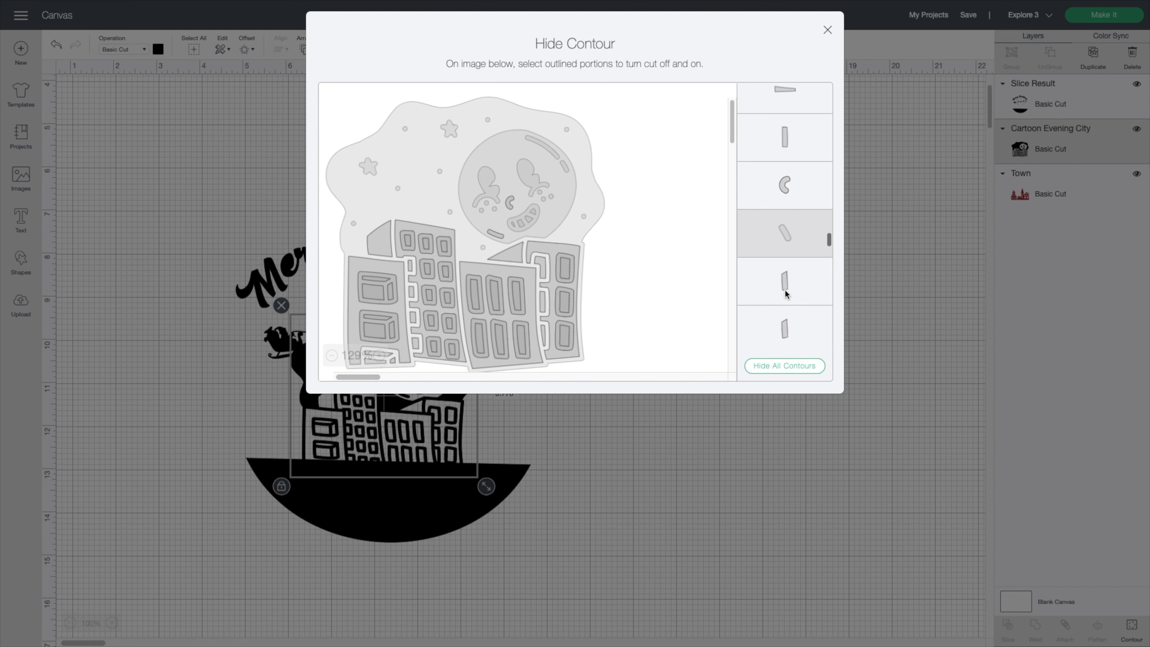
pyautogui.click(782, 188)
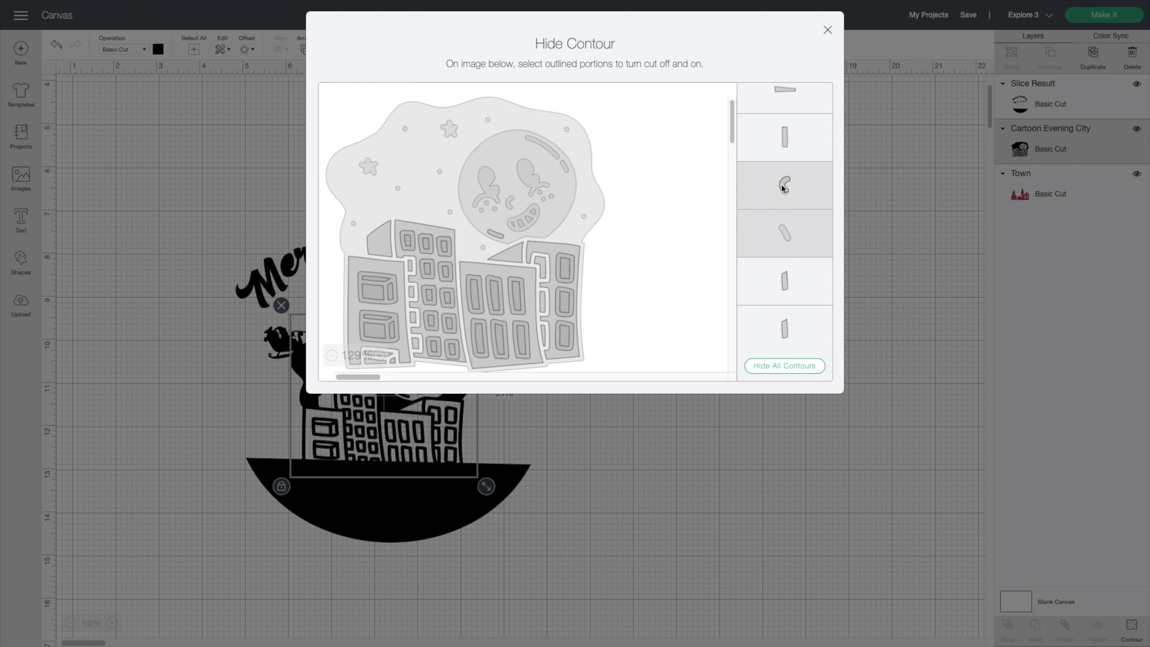
# - Check the rest of the contour list for leftover moon and sky pieces and close the Hide Contour window
pyautogui.scroll(-6, 783, 188)
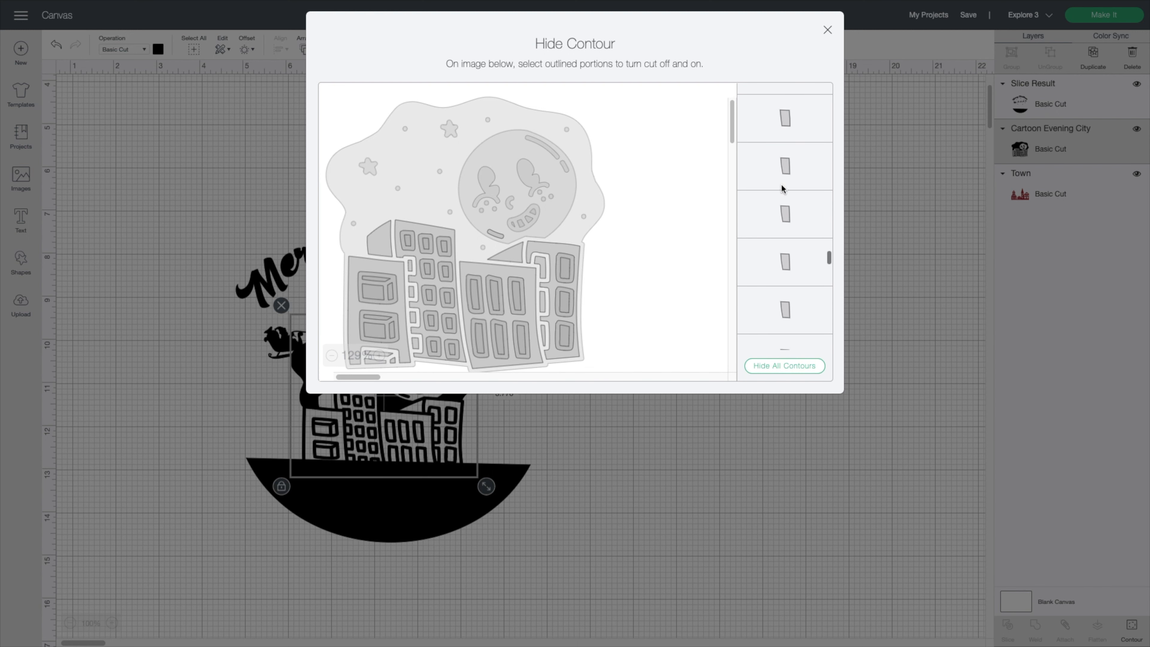
pyautogui.scroll(-5, 782, 188)
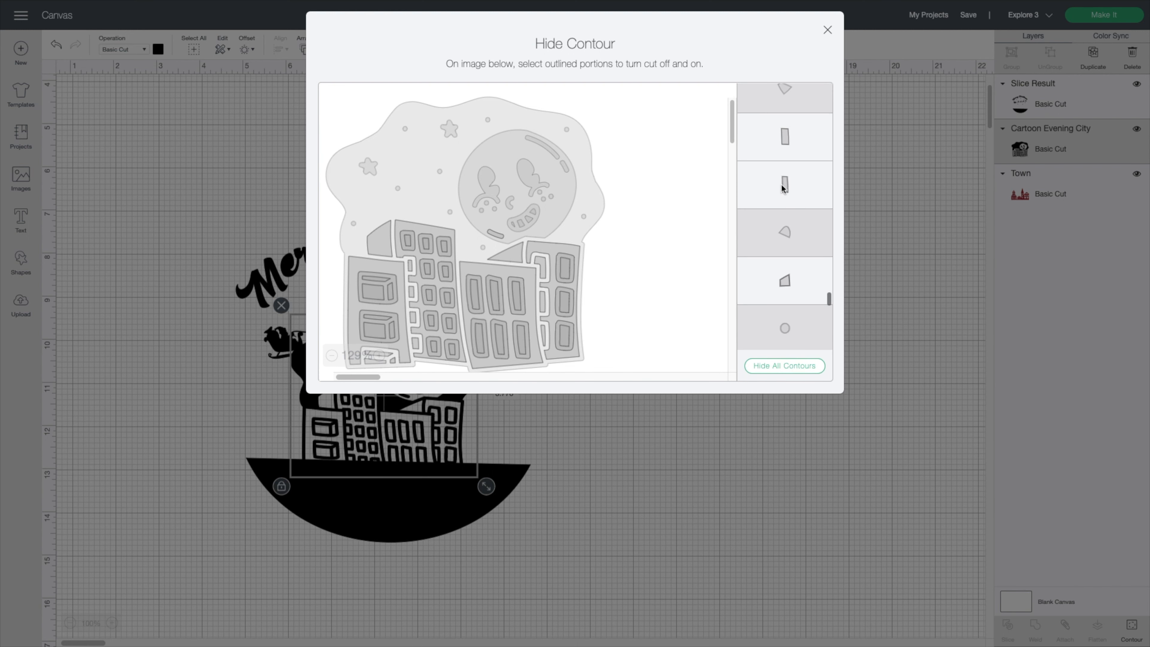
pyautogui.scroll(-5, 782, 185)
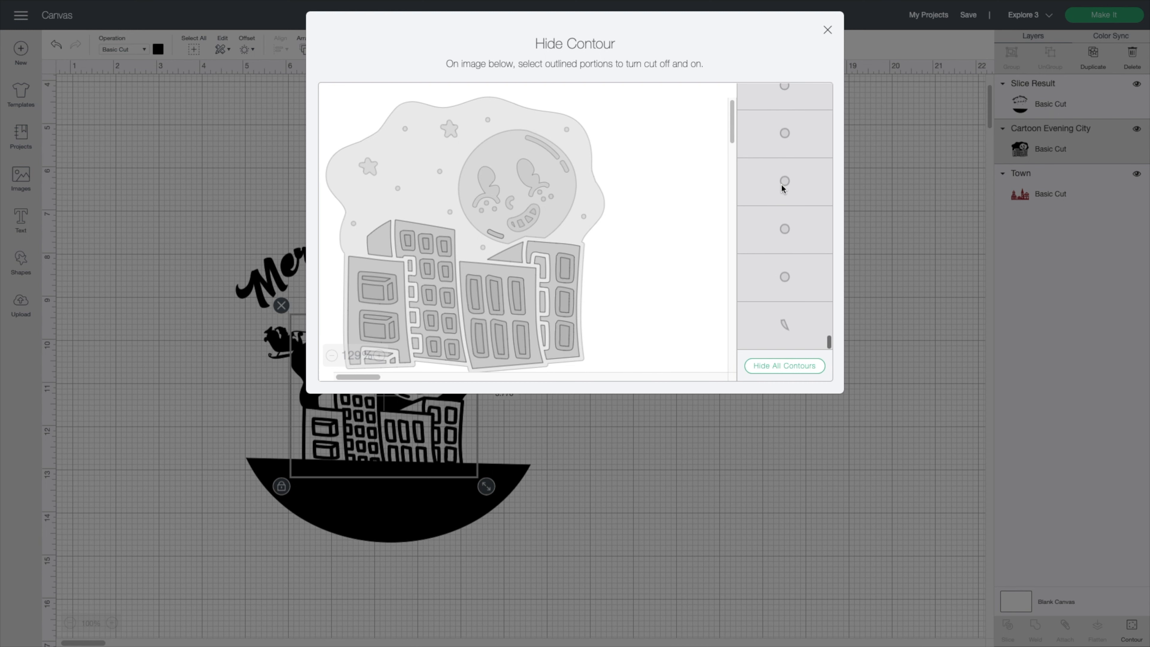
pyautogui.scroll(4, 781, 183)
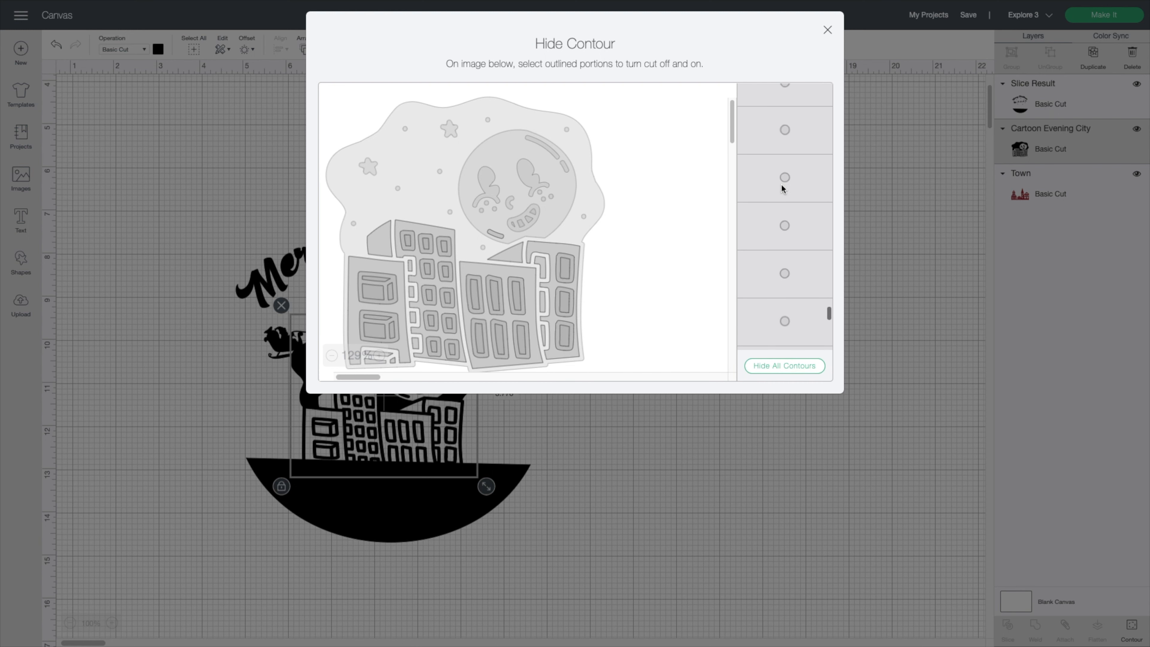
pyautogui.scroll(1, 783, 188)
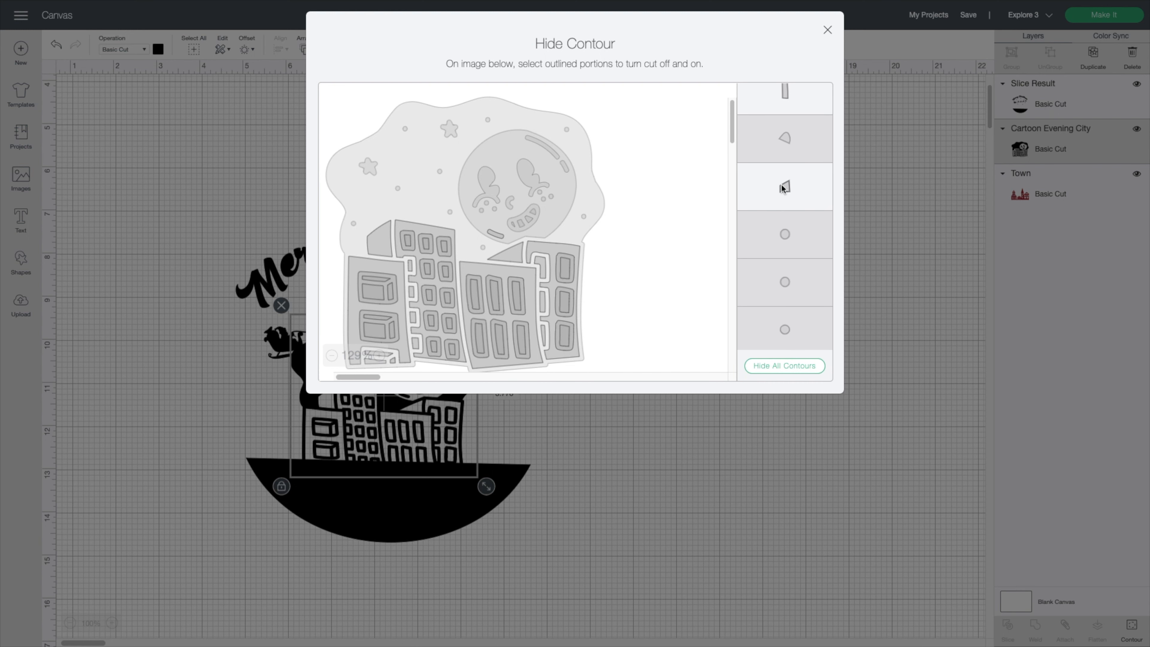
pyautogui.scroll(1, 782, 188)
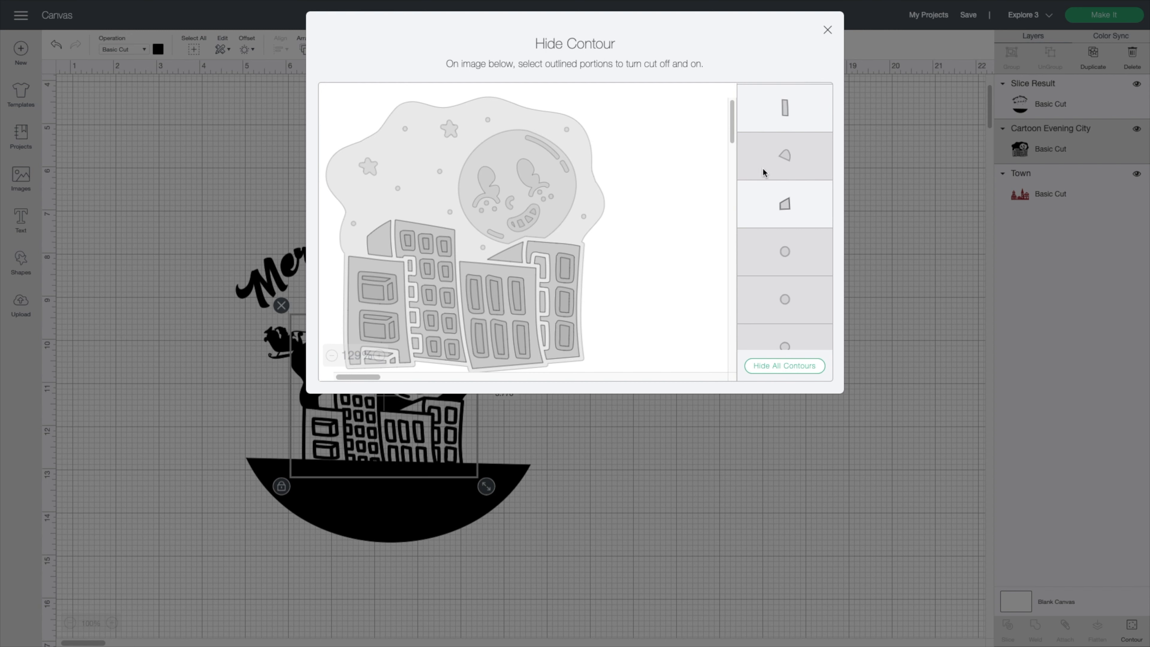
pyautogui.click(828, 30)
pyautogui.hscroll(3, 634, 434)
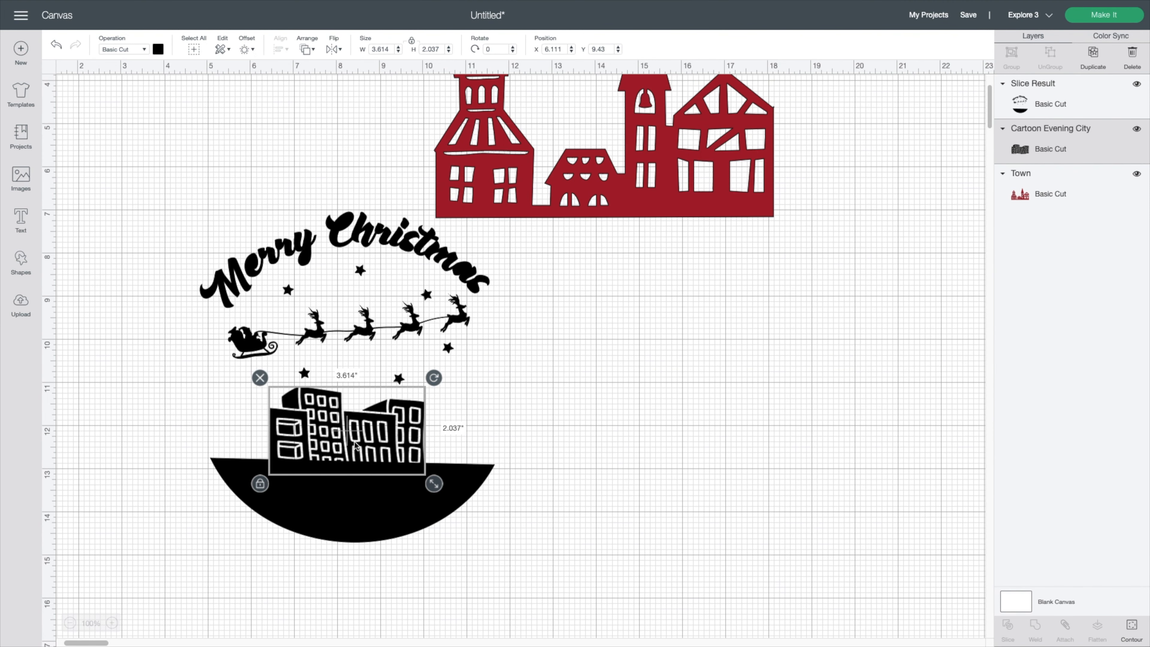
# - Unlock the proportions of the Cartoon Evening City buildings and stretch them wider across the black base
pyautogui.click(355, 445)
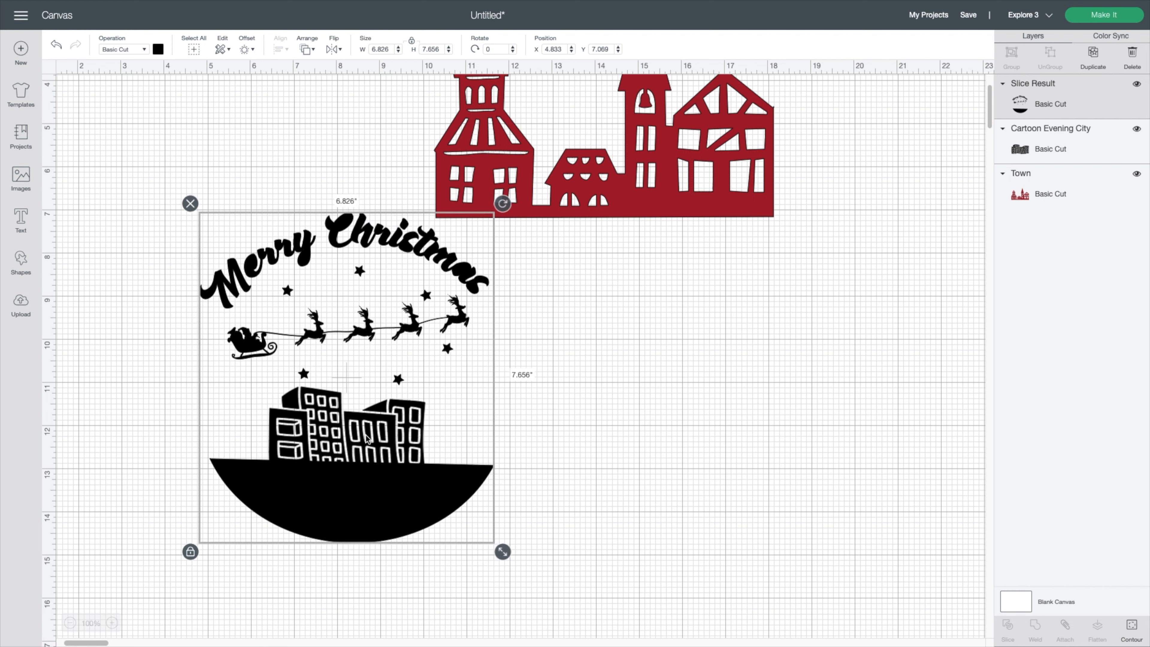
pyautogui.click(629, 479)
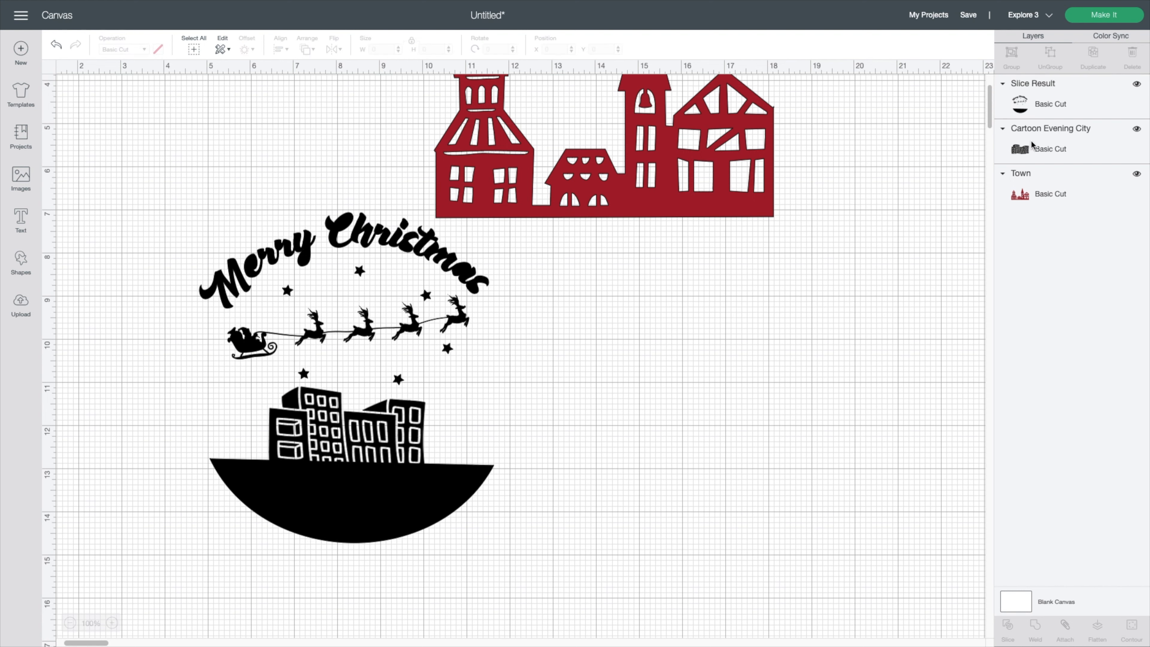
pyautogui.click(1021, 147)
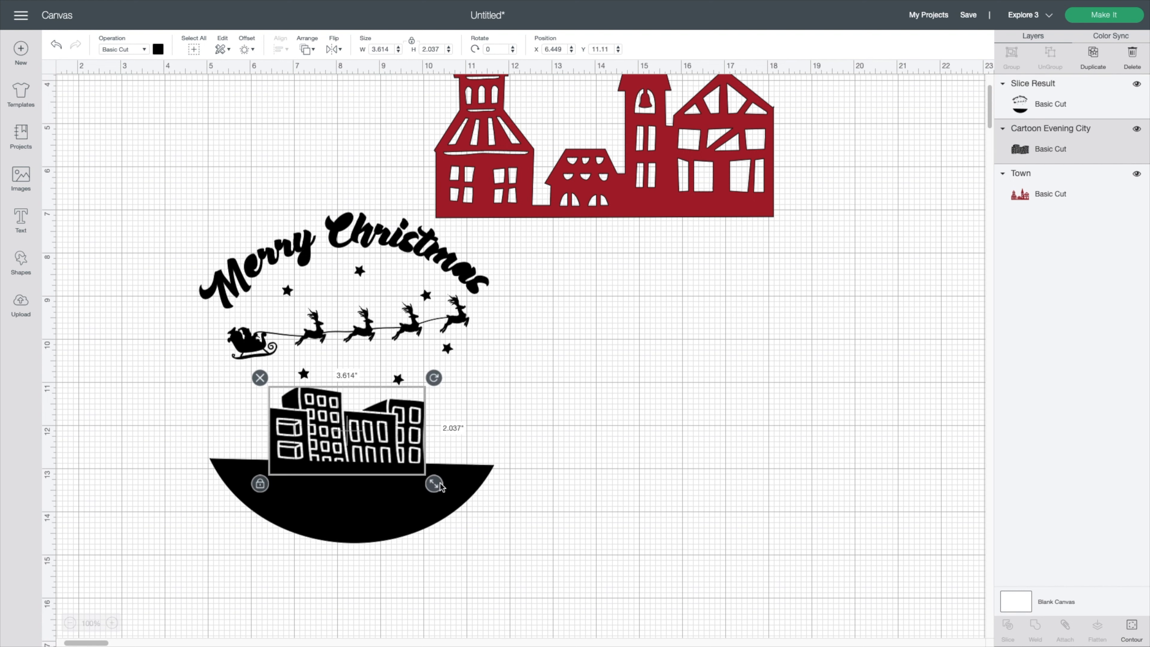
pyautogui.click(260, 484)
pyautogui.moveTo(434, 486); pyautogui.dragTo(492, 481)
# - Move the Merry Christmas Slice Result to X 5.597, Y 7.083 so its base sits centrally beneath the buildings
pyautogui.click(424, 453)
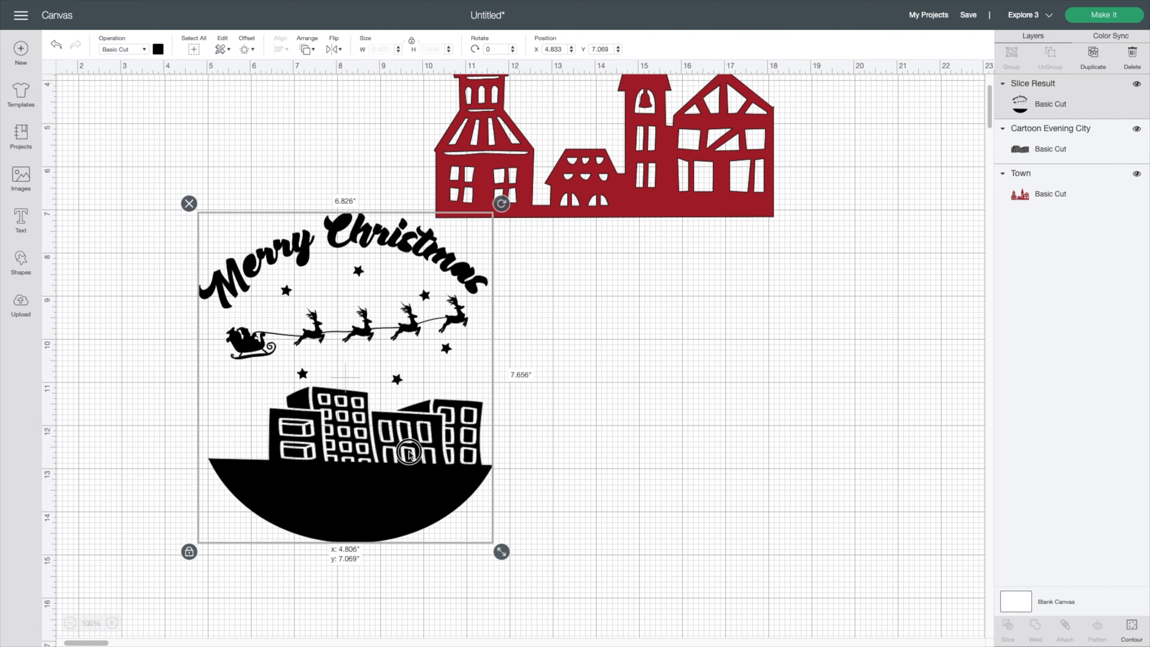
pyautogui.moveTo(425, 453); pyautogui.dragTo(445, 453)
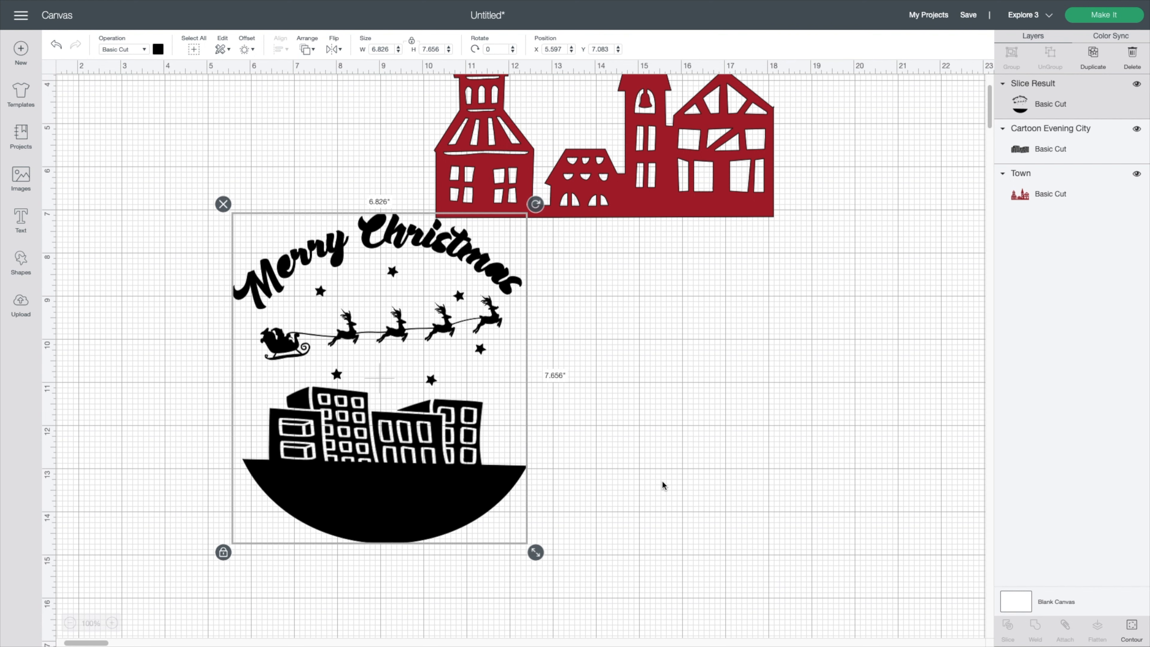
pyautogui.click(662, 480)
# - Delete the red Town image from the canvas
pyautogui.hscroll(3, 662, 480)
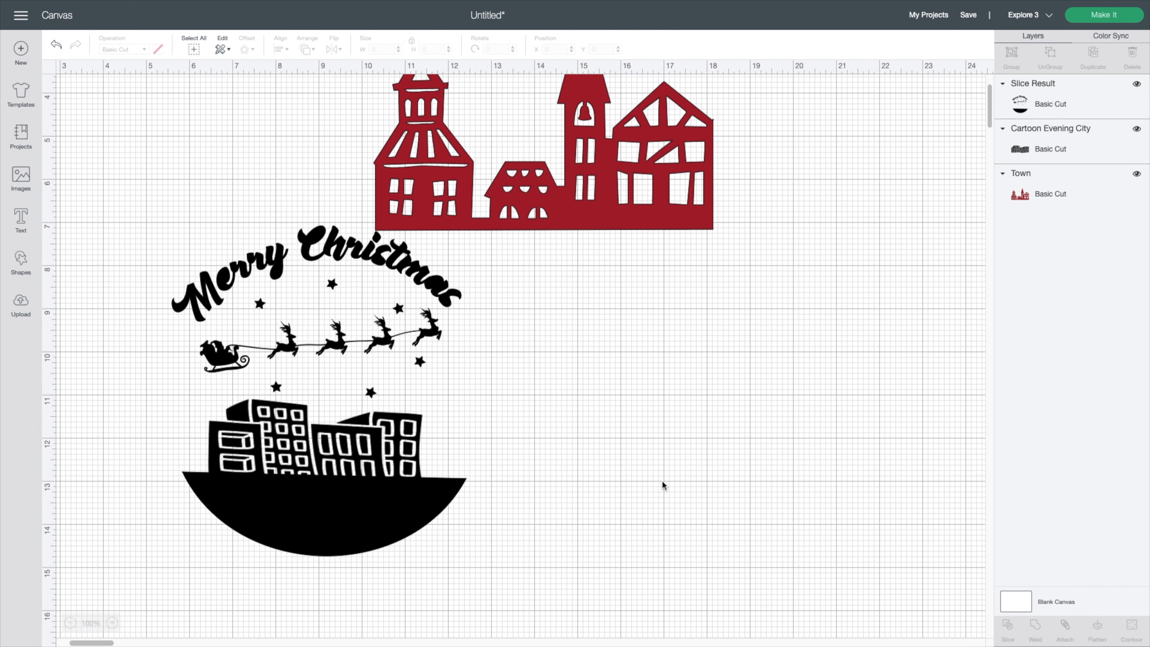
pyautogui.hscroll(1, 662, 481)
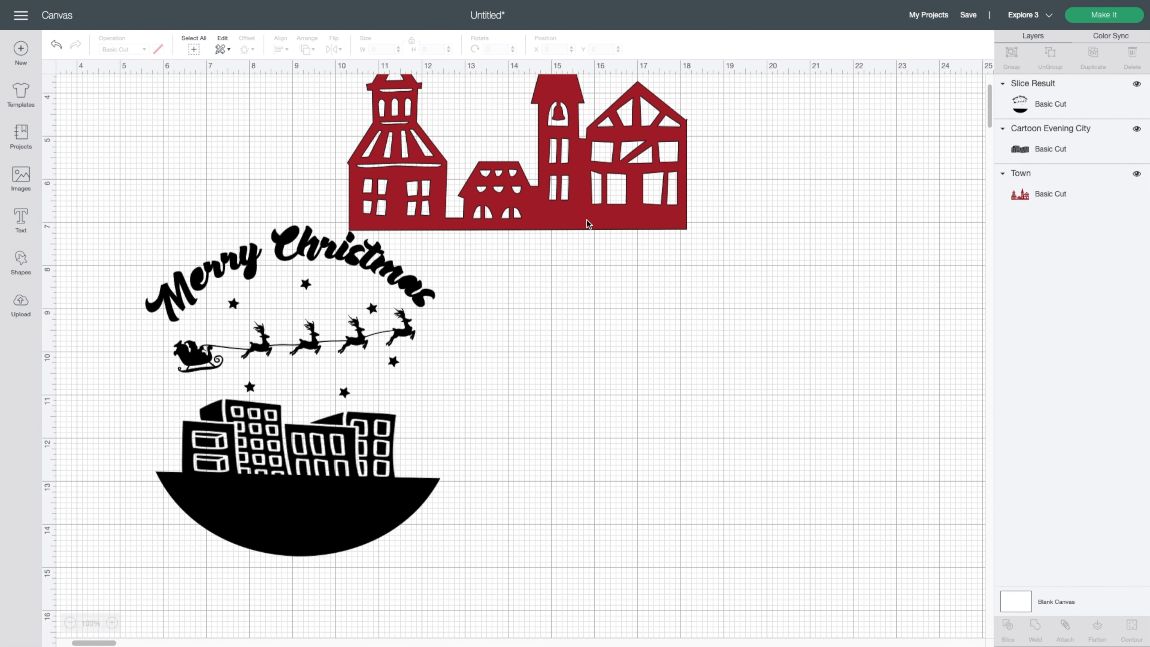
pyautogui.click(563, 158)
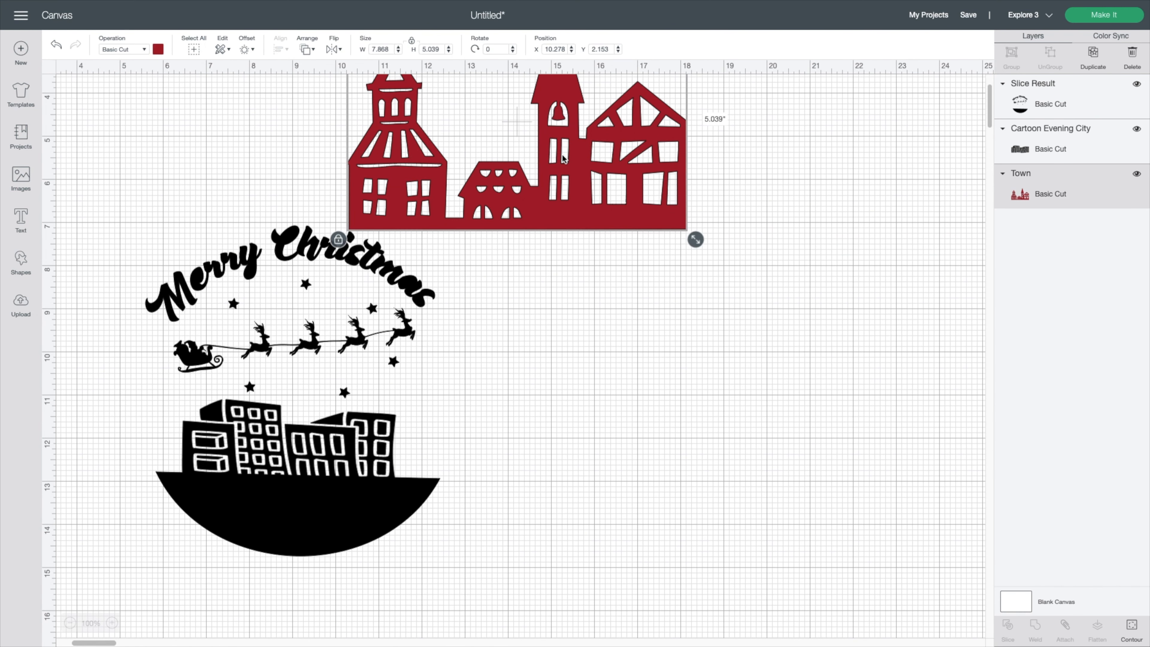
pyautogui.moveTo(563, 158); pyautogui.dragTo(712, 349)
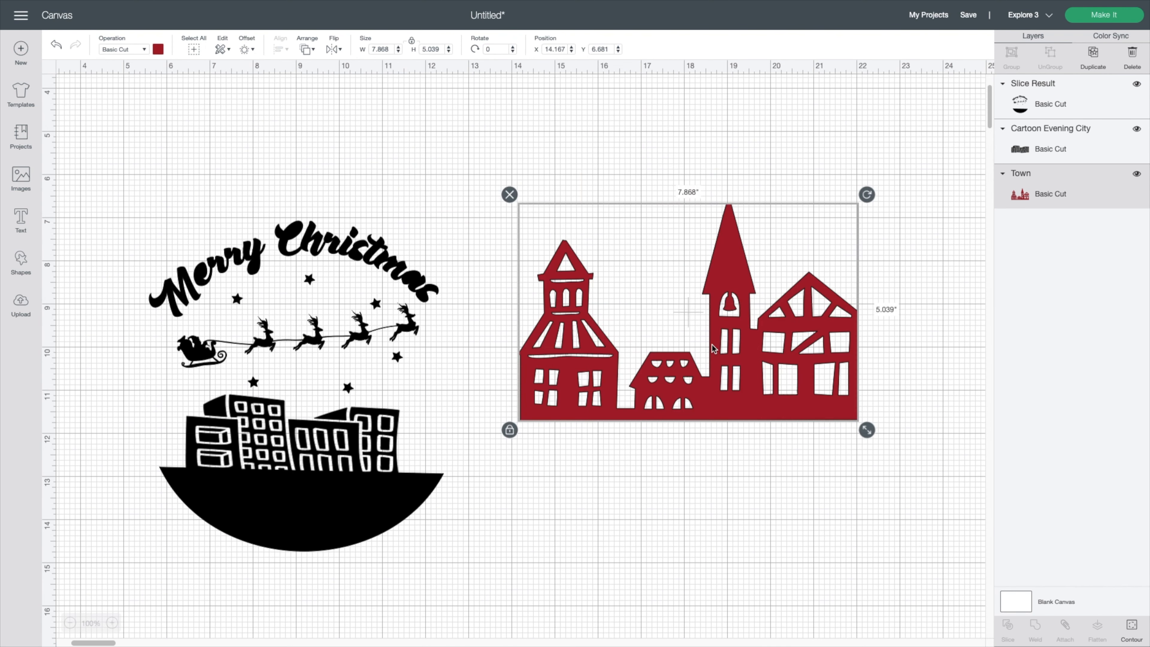
pyautogui.click(509, 195)
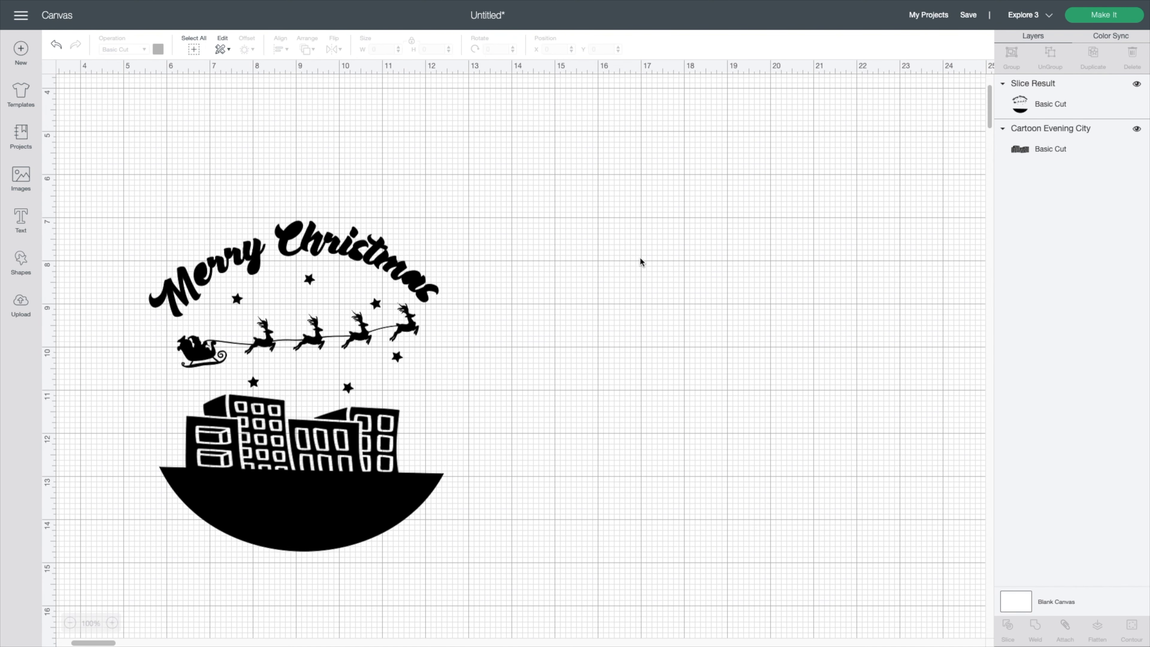
pyautogui.scroll(-2, 535, 424)
pyautogui.hscroll(-2, 535, 424)
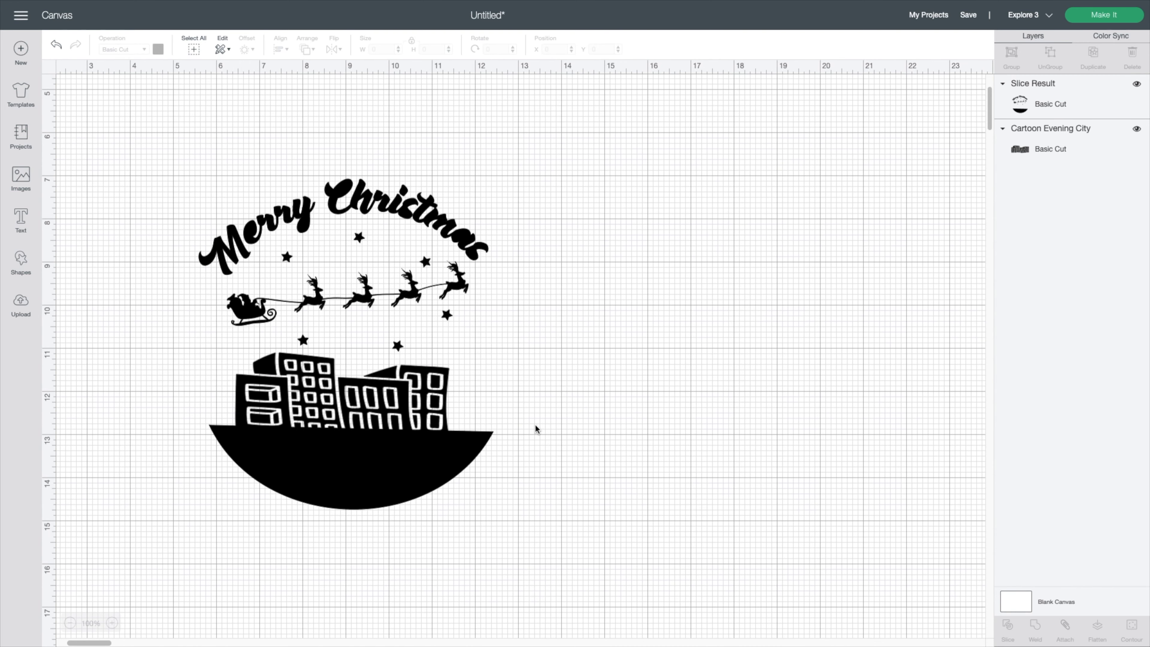
pyautogui.hscroll(-1, 535, 424)
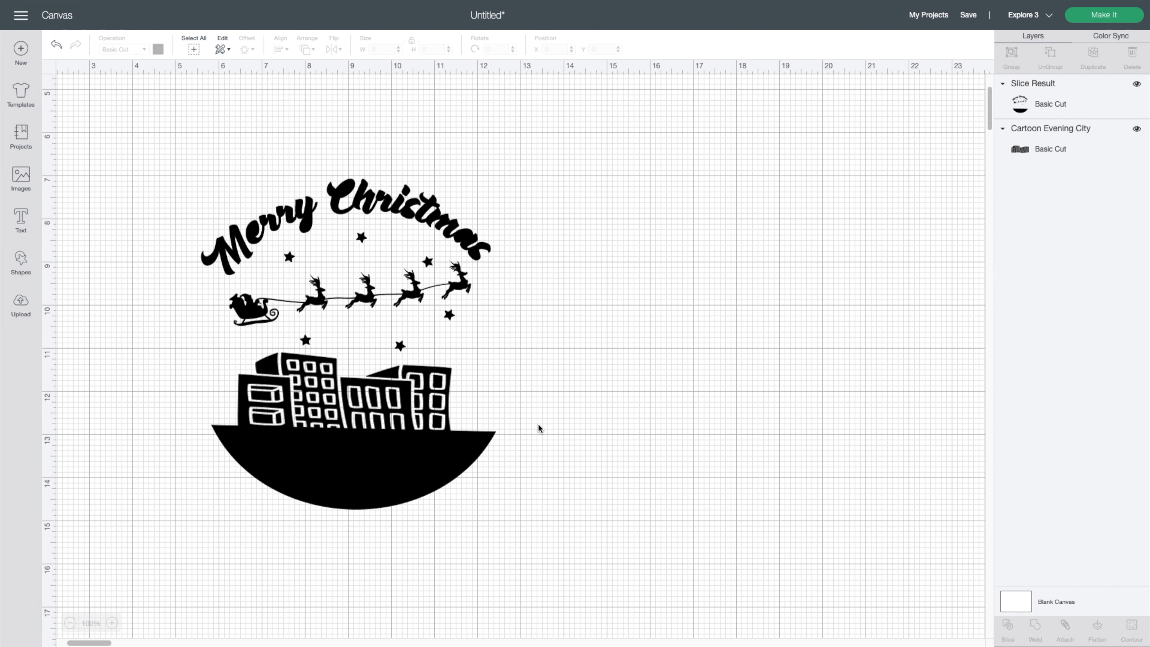
pyautogui.hscroll(2, 539, 423)
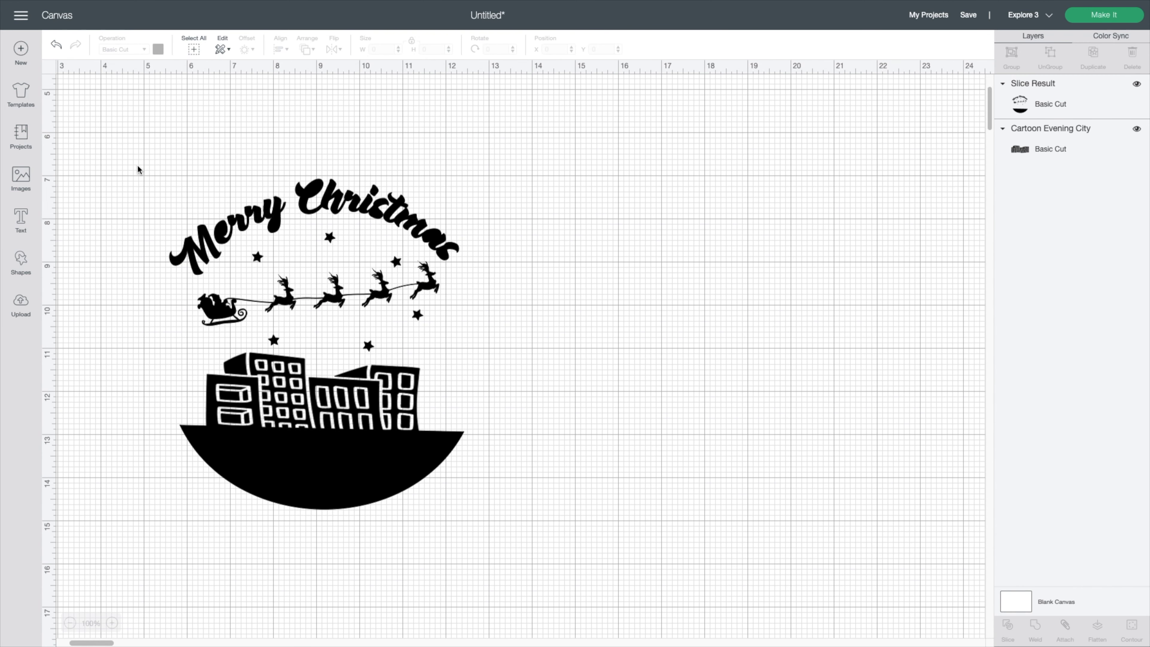
pyautogui.moveTo(138, 167); pyautogui.dragTo(508, 514)
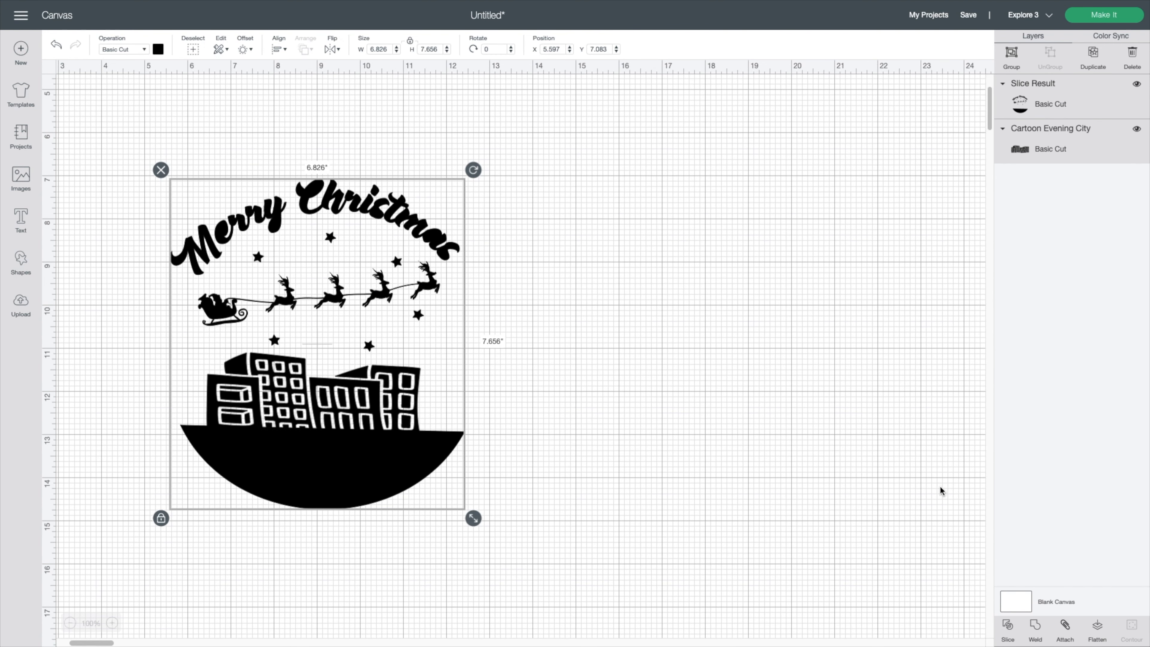
pyautogui.hscroll(-1, 940, 486)
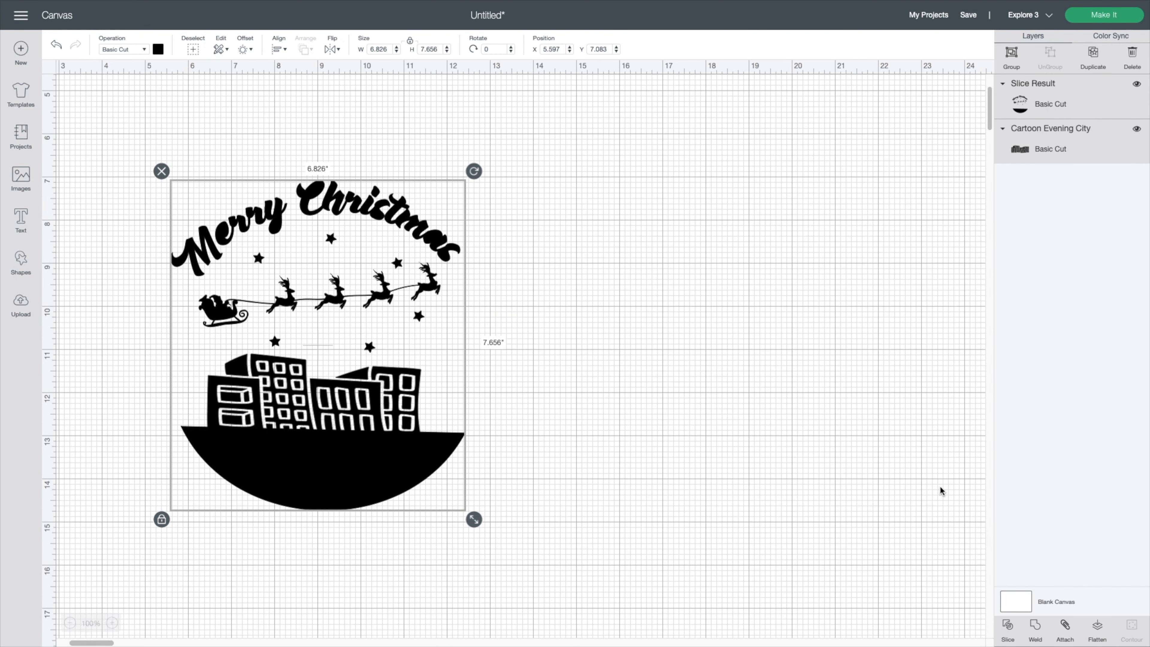
pyautogui.hscroll(1, 940, 486)
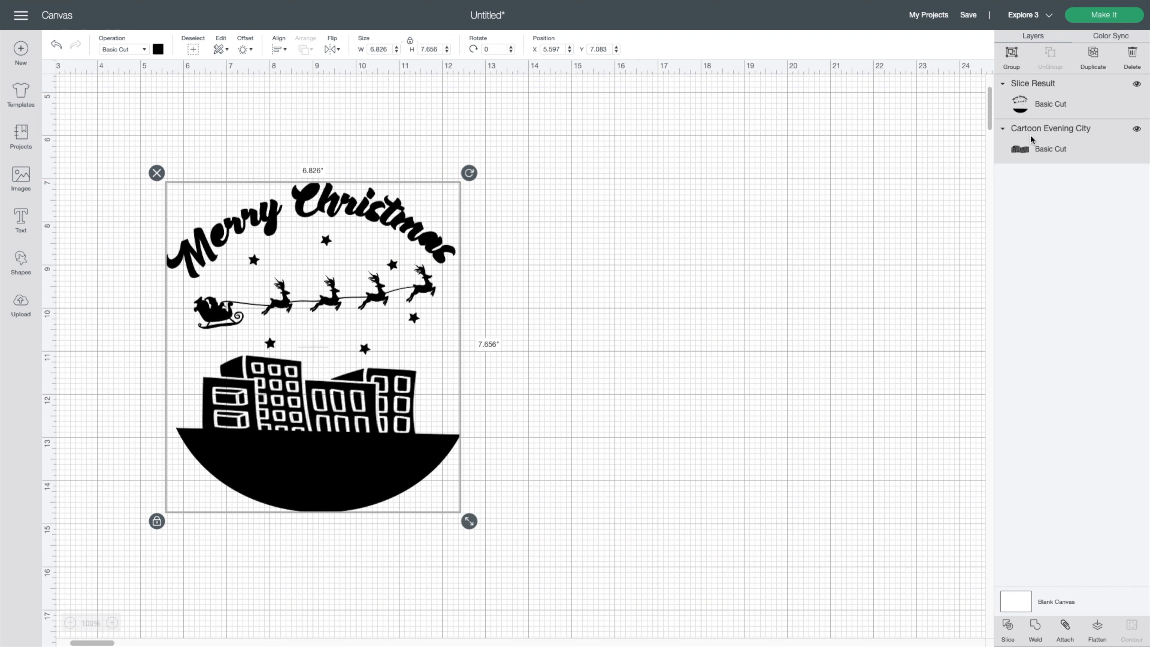
# - Open Contour for the Merry Christmas Slice Result layer and hide the half-circle base contour
pyautogui.click(1037, 100)
pyautogui.click(1126, 633)
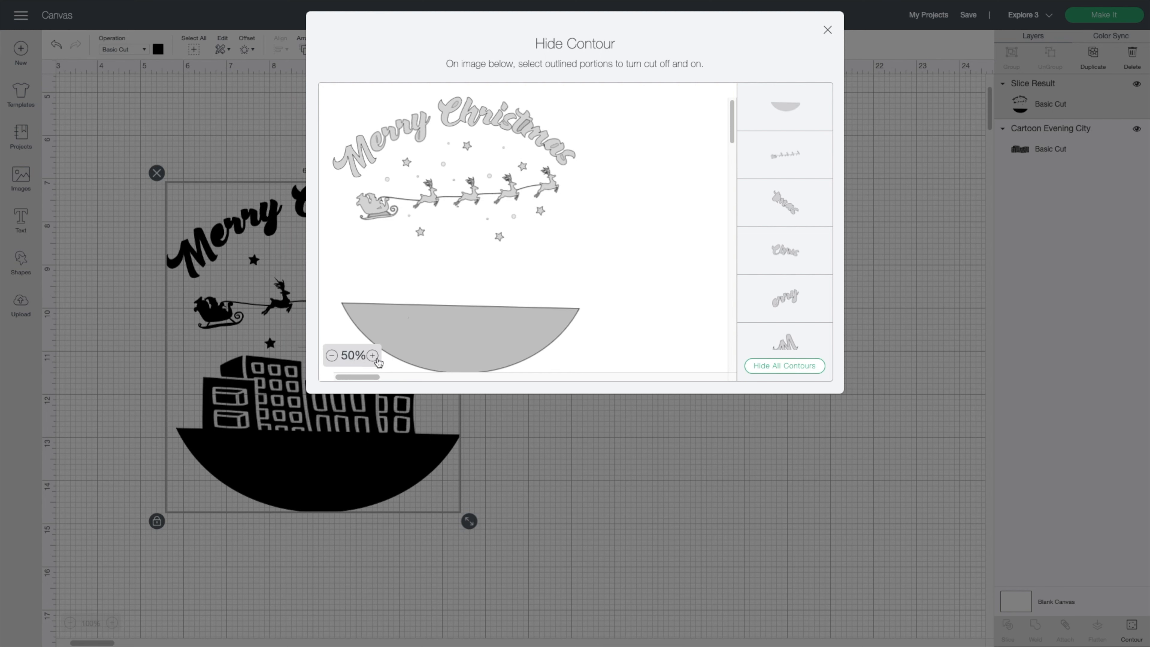
pyautogui.click(398, 362)
# - Examine the remaining contours of the sleigh, reindeer, stars and Merry Christmas lettering up close, and leave the Hide Contour window
pyautogui.click(372, 356)
pyautogui.click(372, 355)
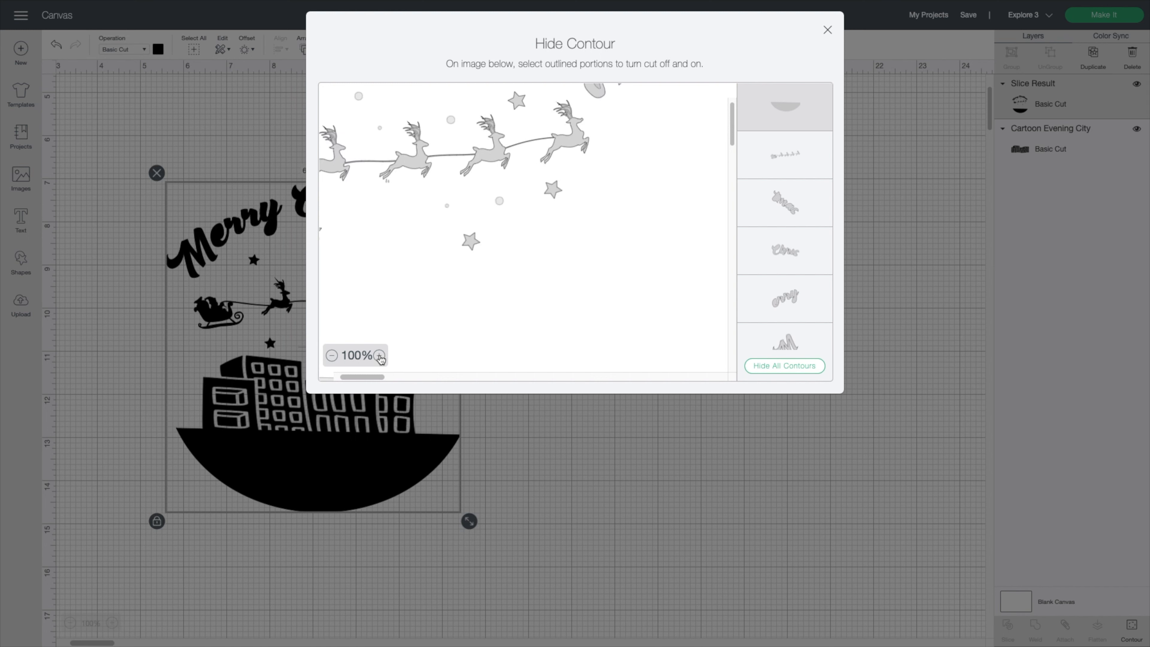
pyautogui.click(380, 357)
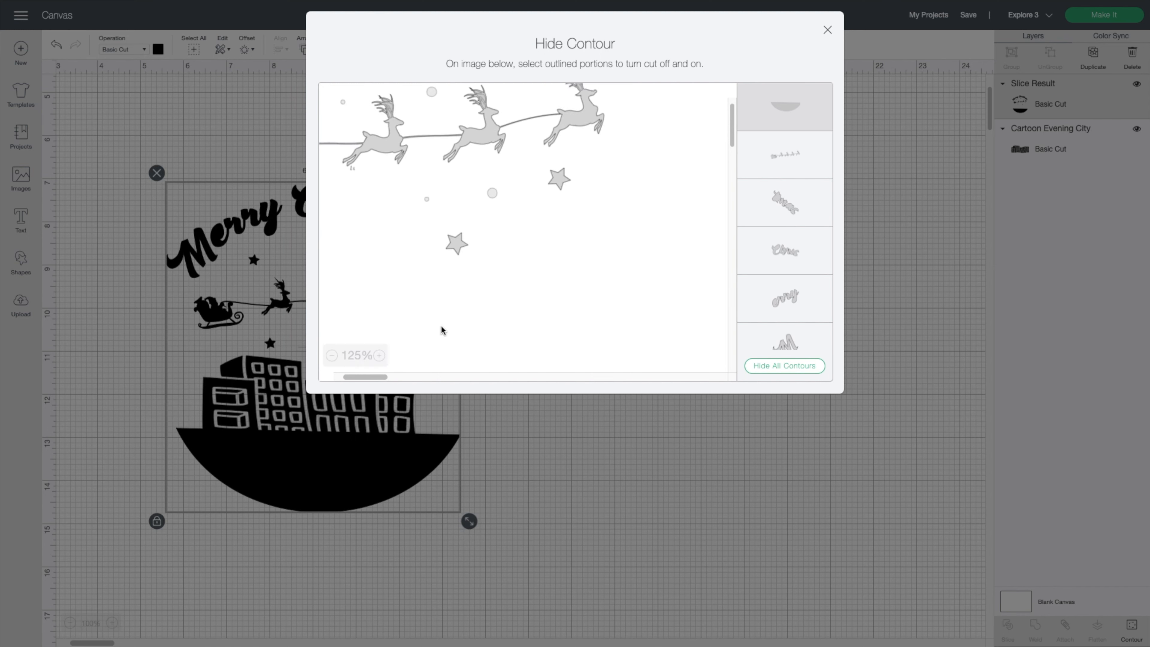
pyautogui.scroll(5, 447, 322)
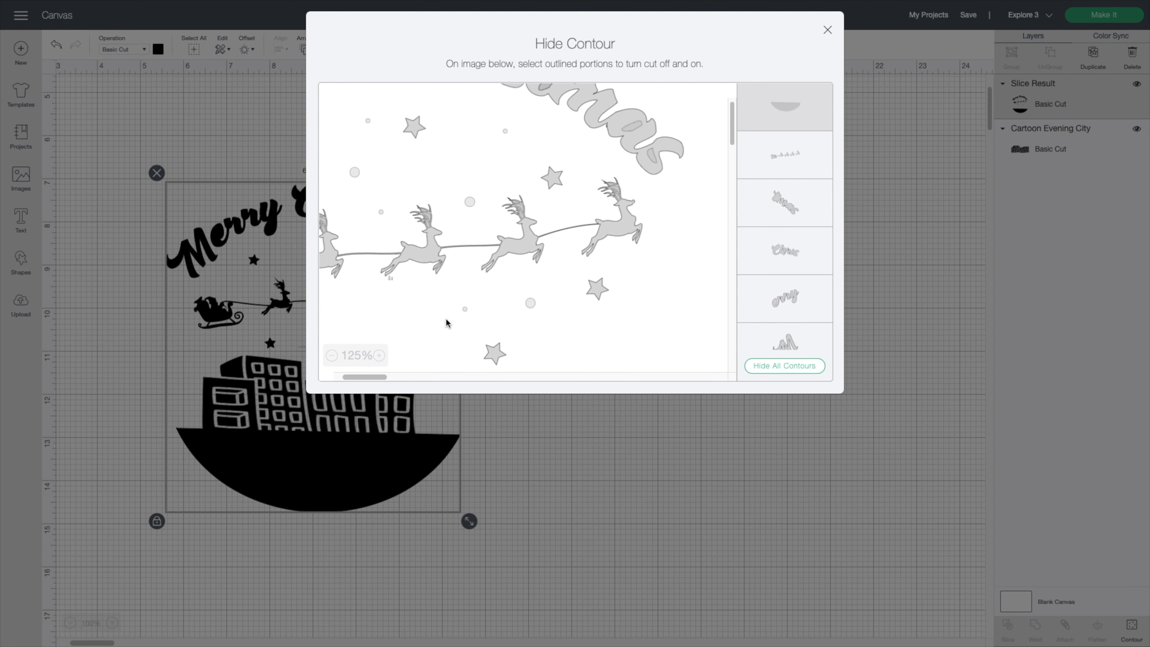
pyautogui.hscroll(-3, 446, 323)
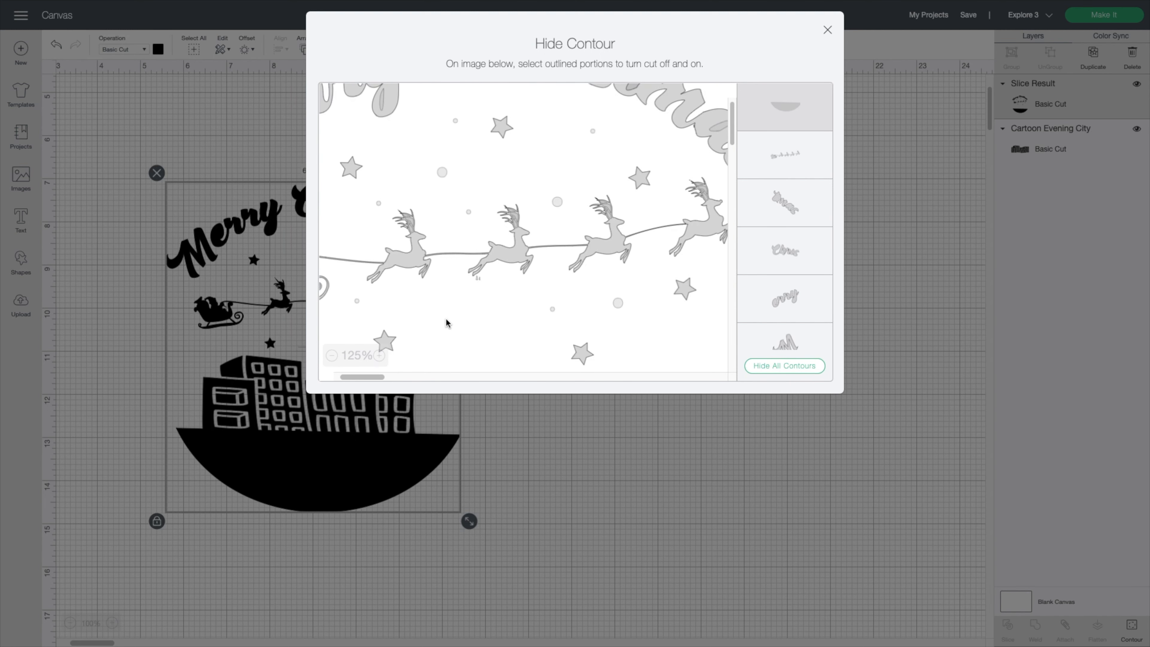
pyautogui.hscroll(3, 447, 322)
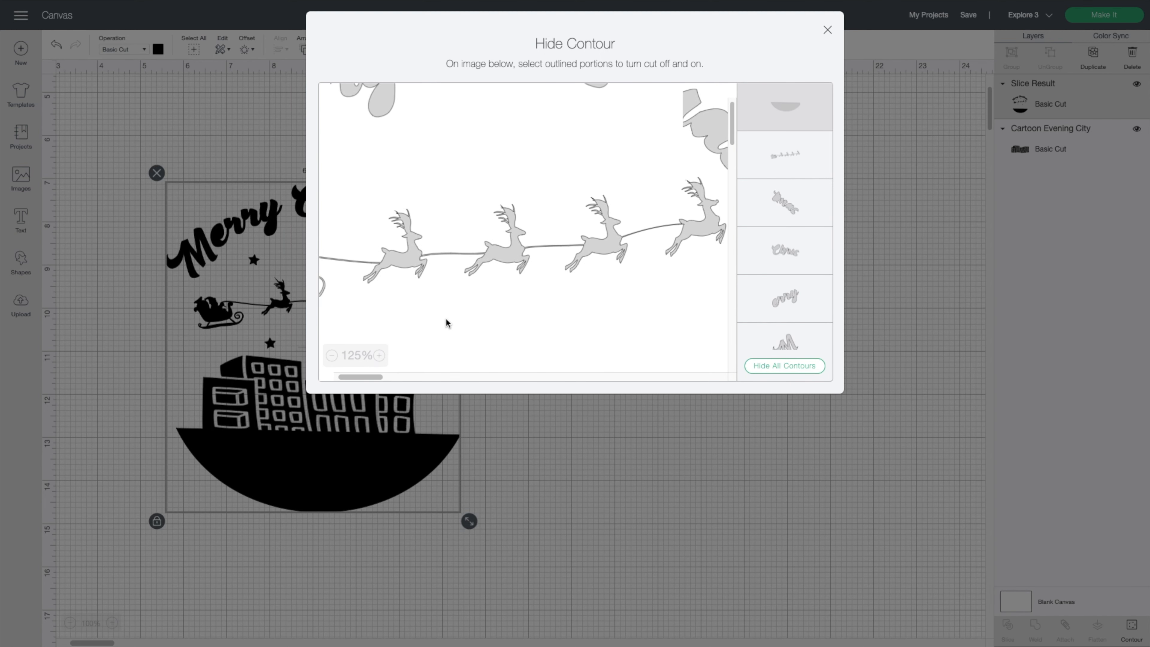
pyautogui.hscroll(3, 447, 323)
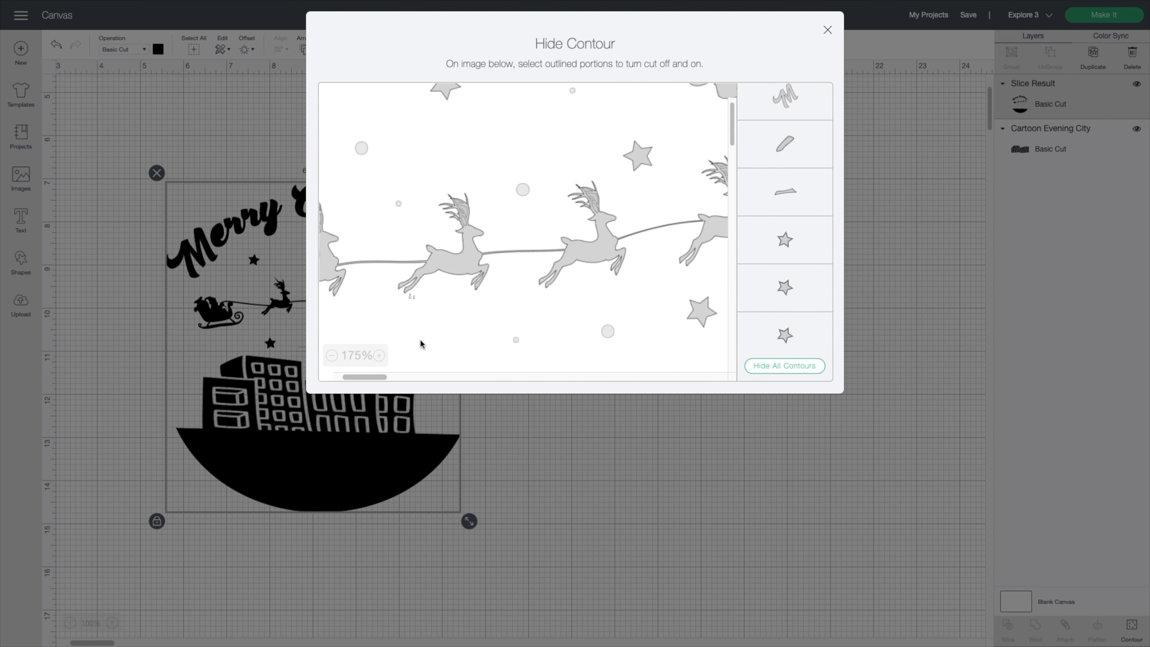
pyautogui.hscroll(-10, 395, 299)
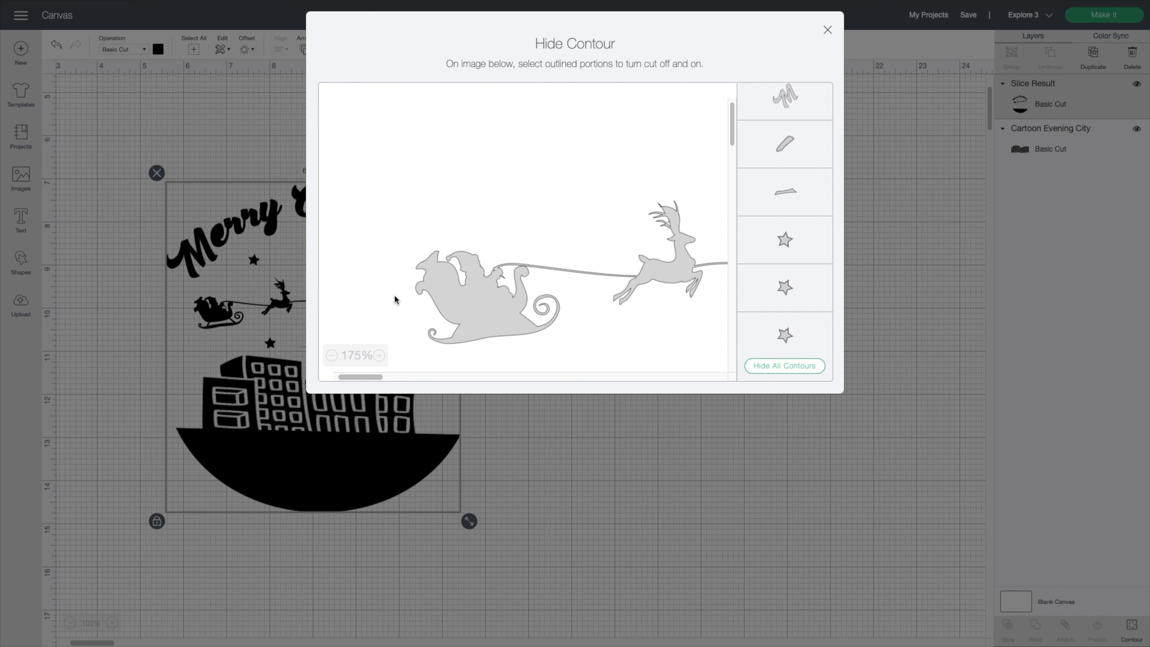
pyautogui.hscroll(8, 395, 299)
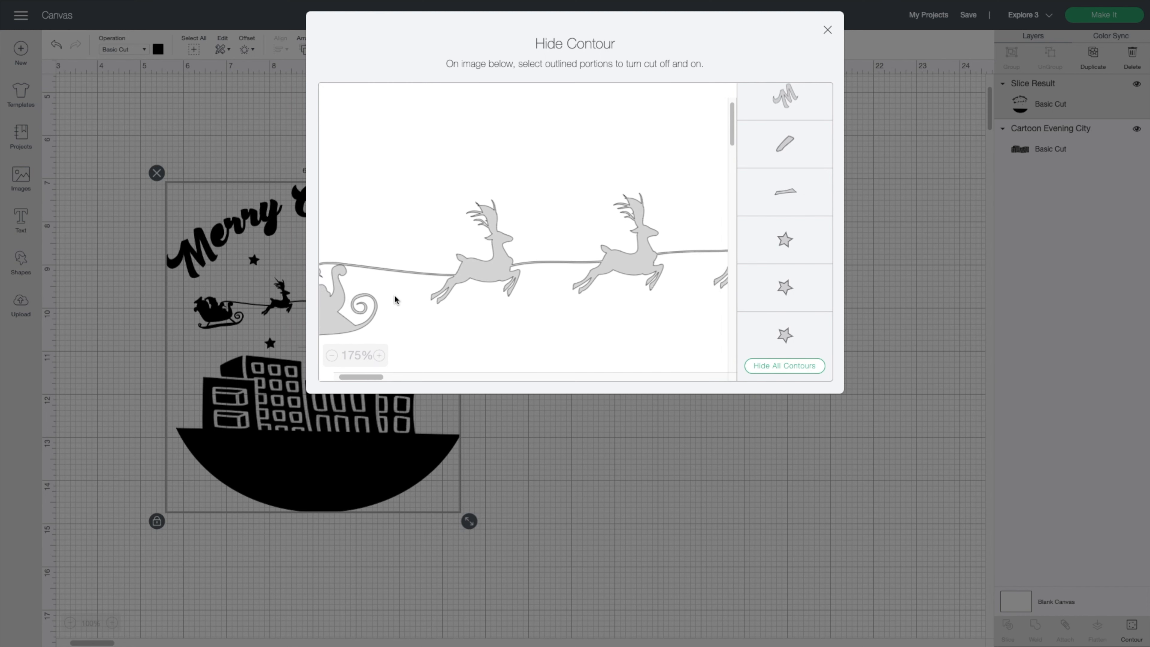
pyautogui.hscroll(3, 394, 299)
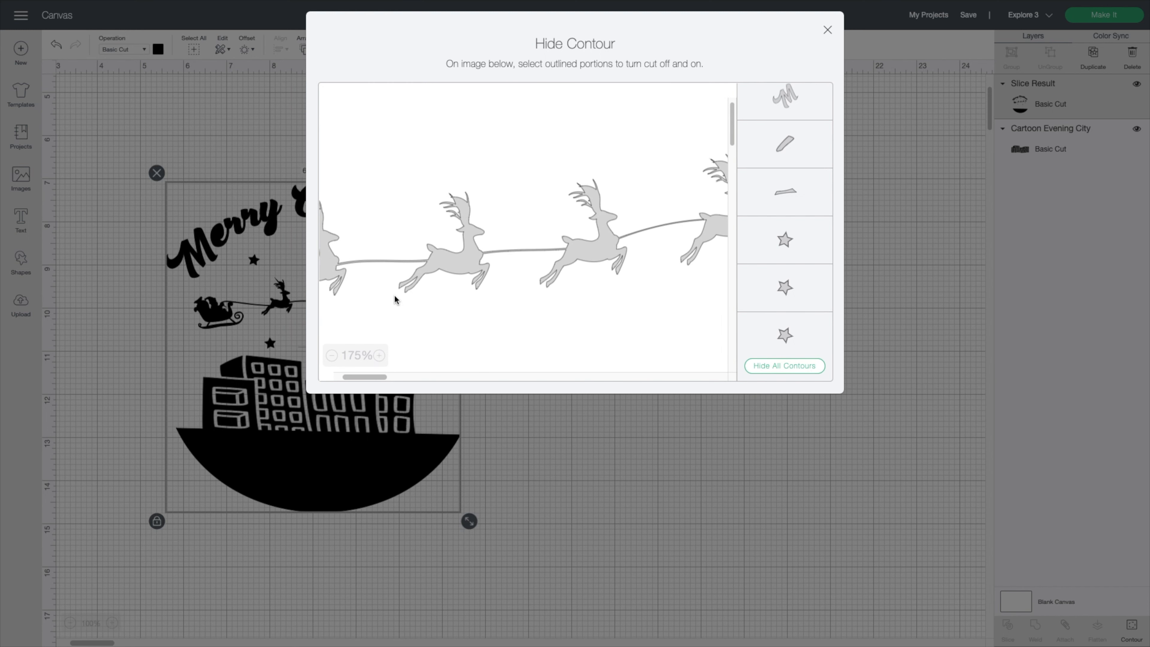
pyautogui.hscroll(5, 394, 299)
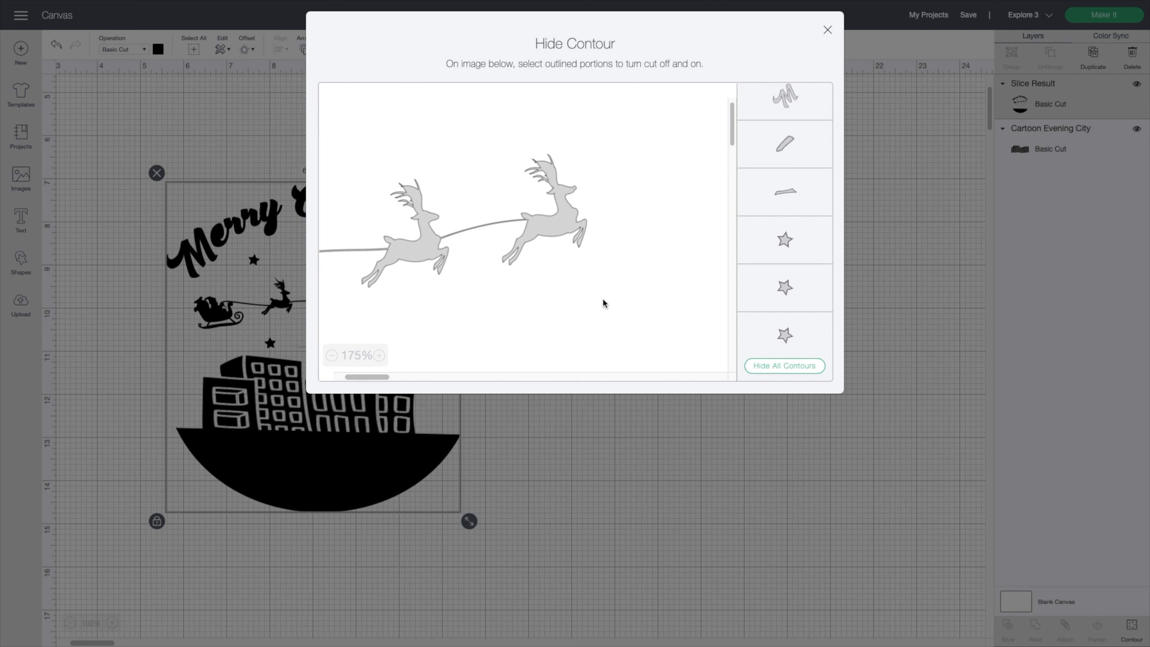
pyautogui.scroll(1, 603, 300)
pyautogui.scroll(5, 604, 300)
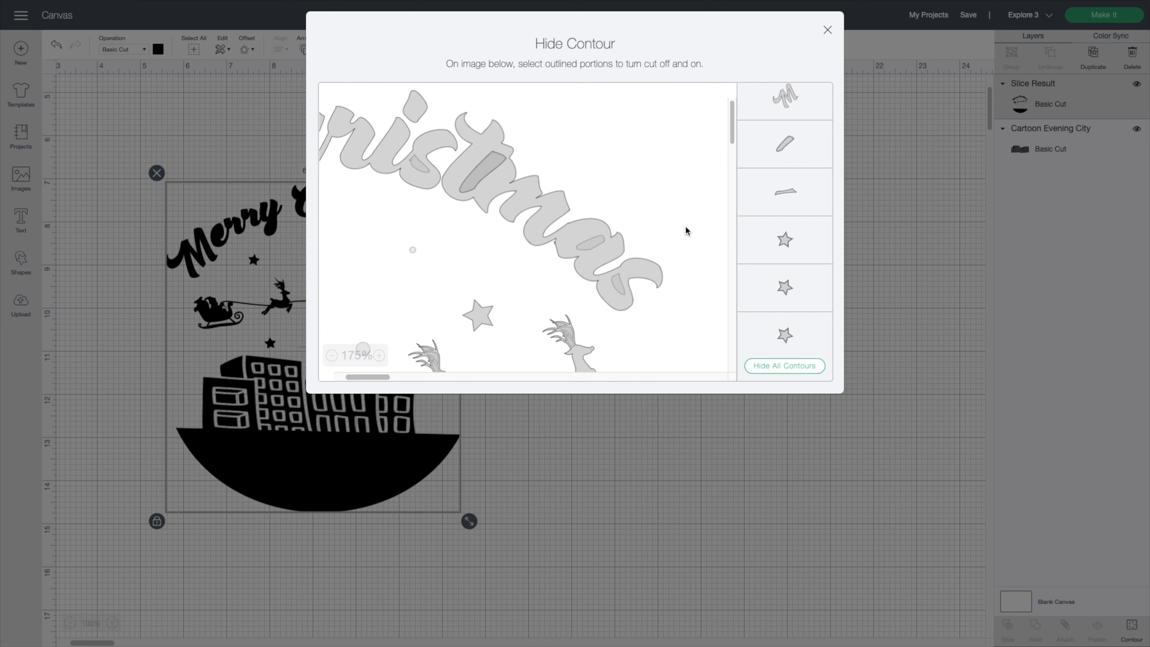
pyautogui.click(827, 31)
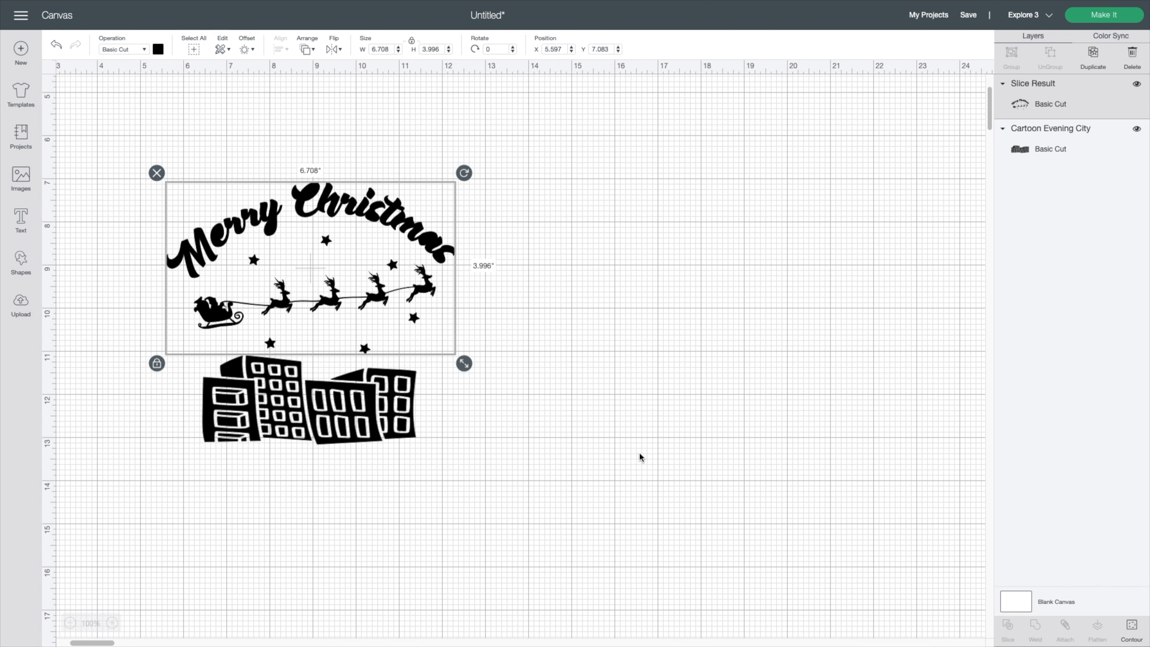
# - Undo the hiding of the half-circle base contour in the Merry Christmas Slice Result
pyautogui.click(340, 438)
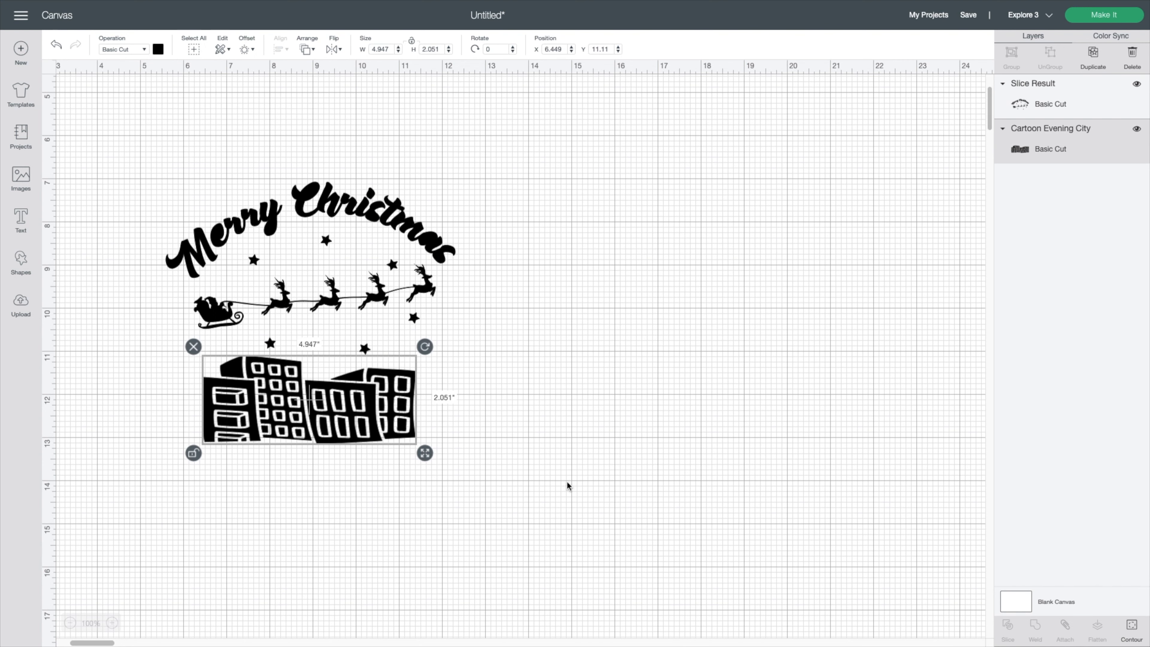
pyautogui.click(615, 489)
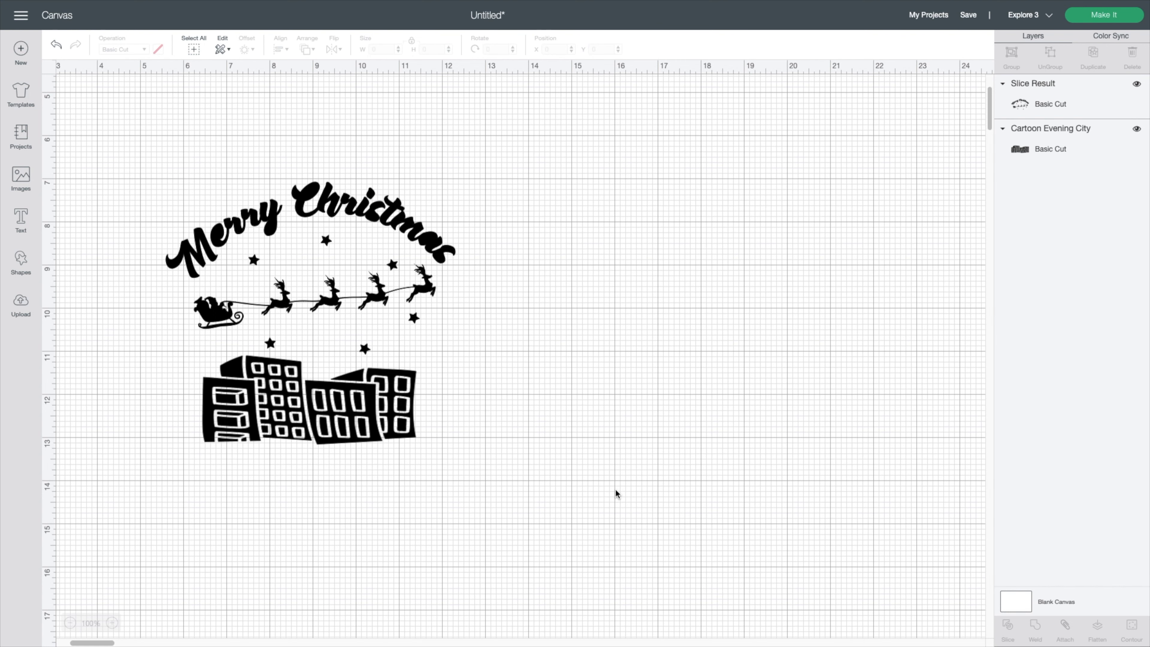
pyautogui.hotkey('ctrl', 'z')
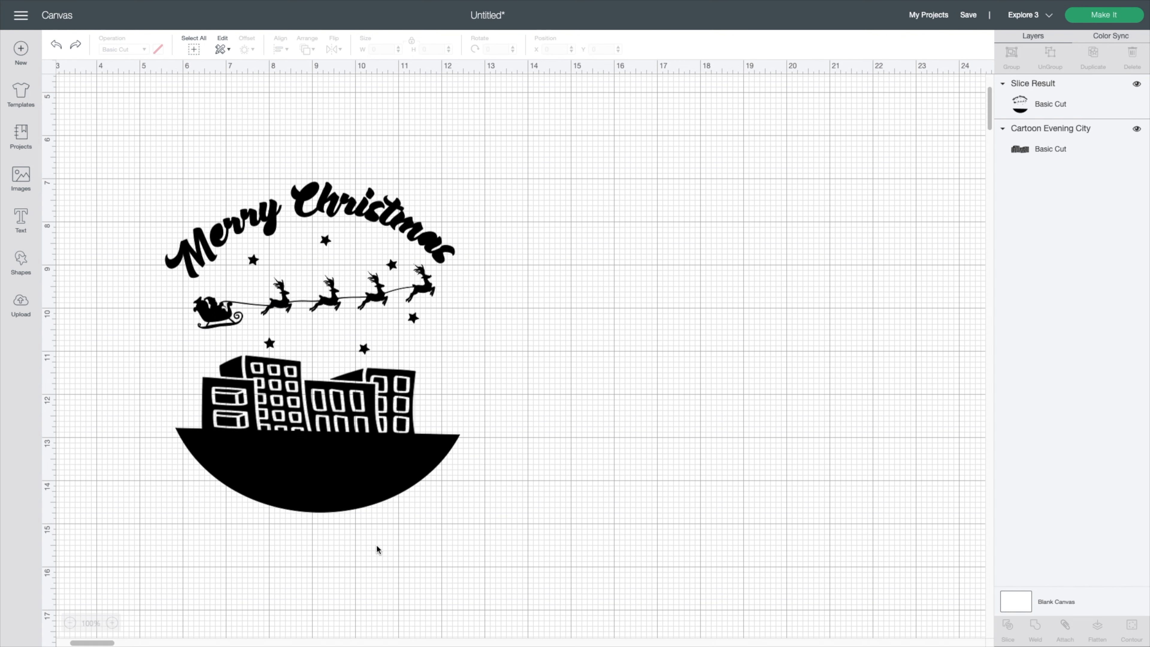
# - Weld the Merry Christmas Slice Result and the Cartoon Evening City buildings into one layer
pyautogui.moveTo(140, 164); pyautogui.dragTo(498, 528)
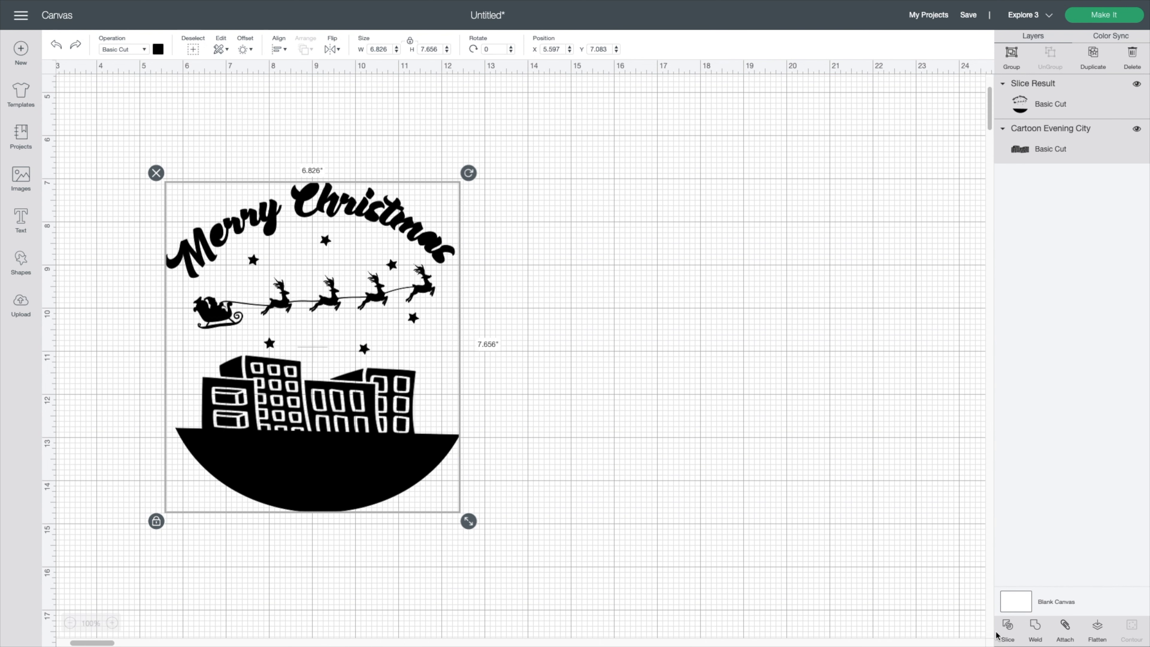
pyautogui.click(1036, 630)
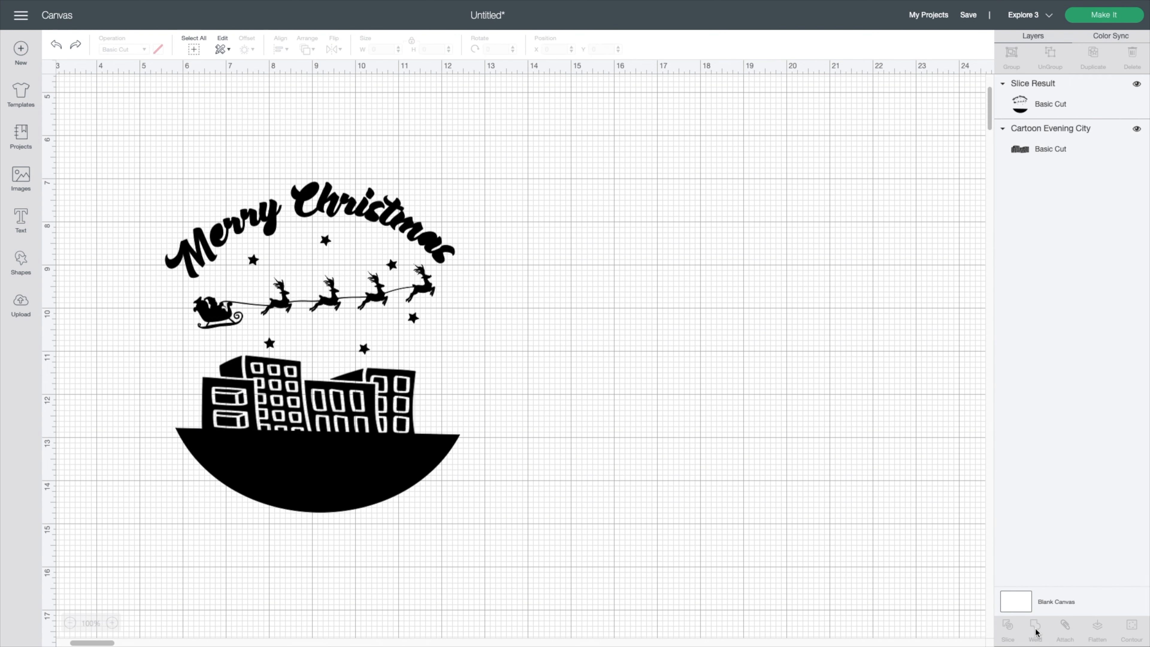
pyautogui.click(352, 479)
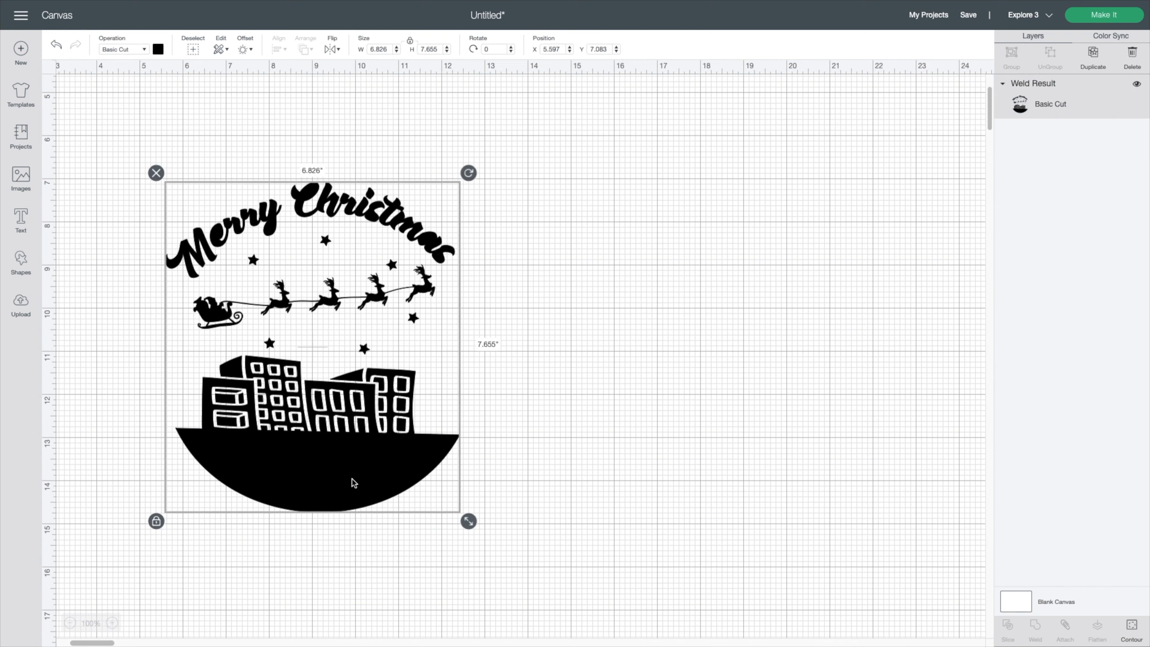
# - Scale the welded Christmas design down proportionally to about 4 inches wide and deselect it
pyautogui.click(471, 527)
pyautogui.moveTo(470, 528); pyautogui.dragTo(348, 353)
pyautogui.click(416, 407)
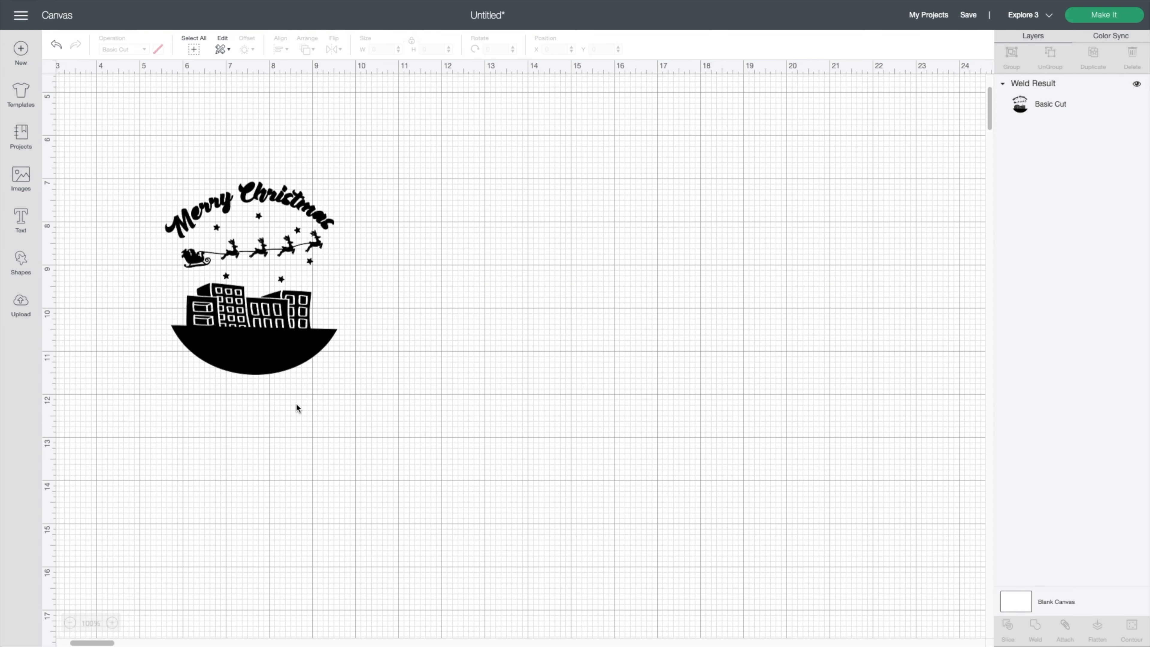
pyautogui.moveTo(238, 353); pyautogui.dragTo(207, 297)
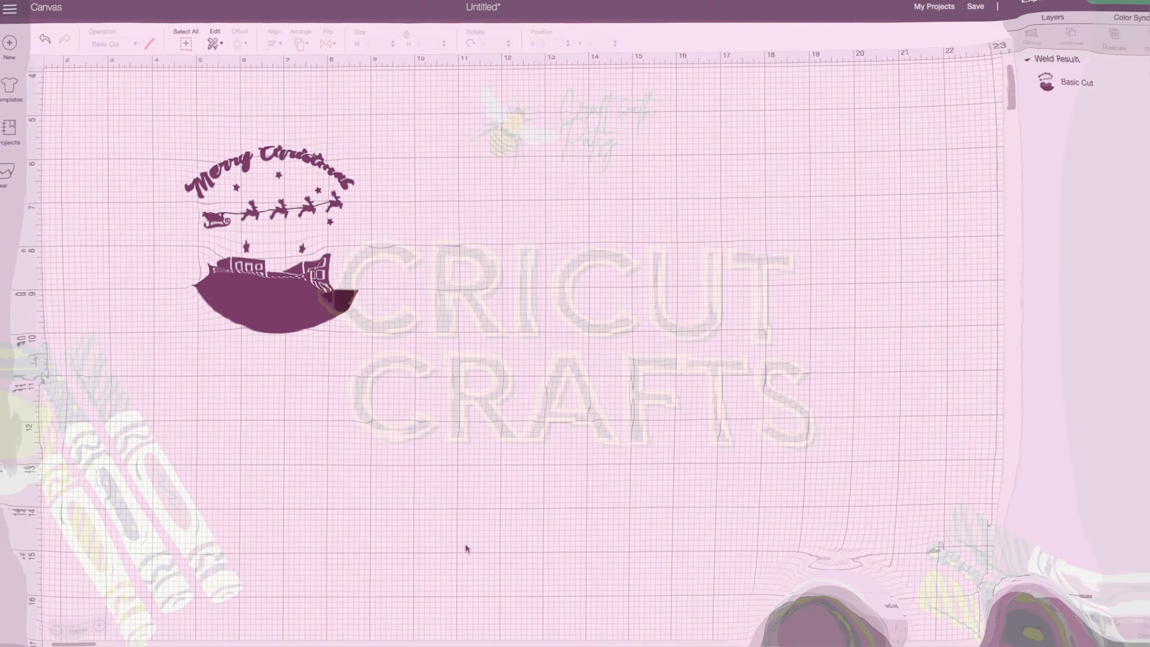